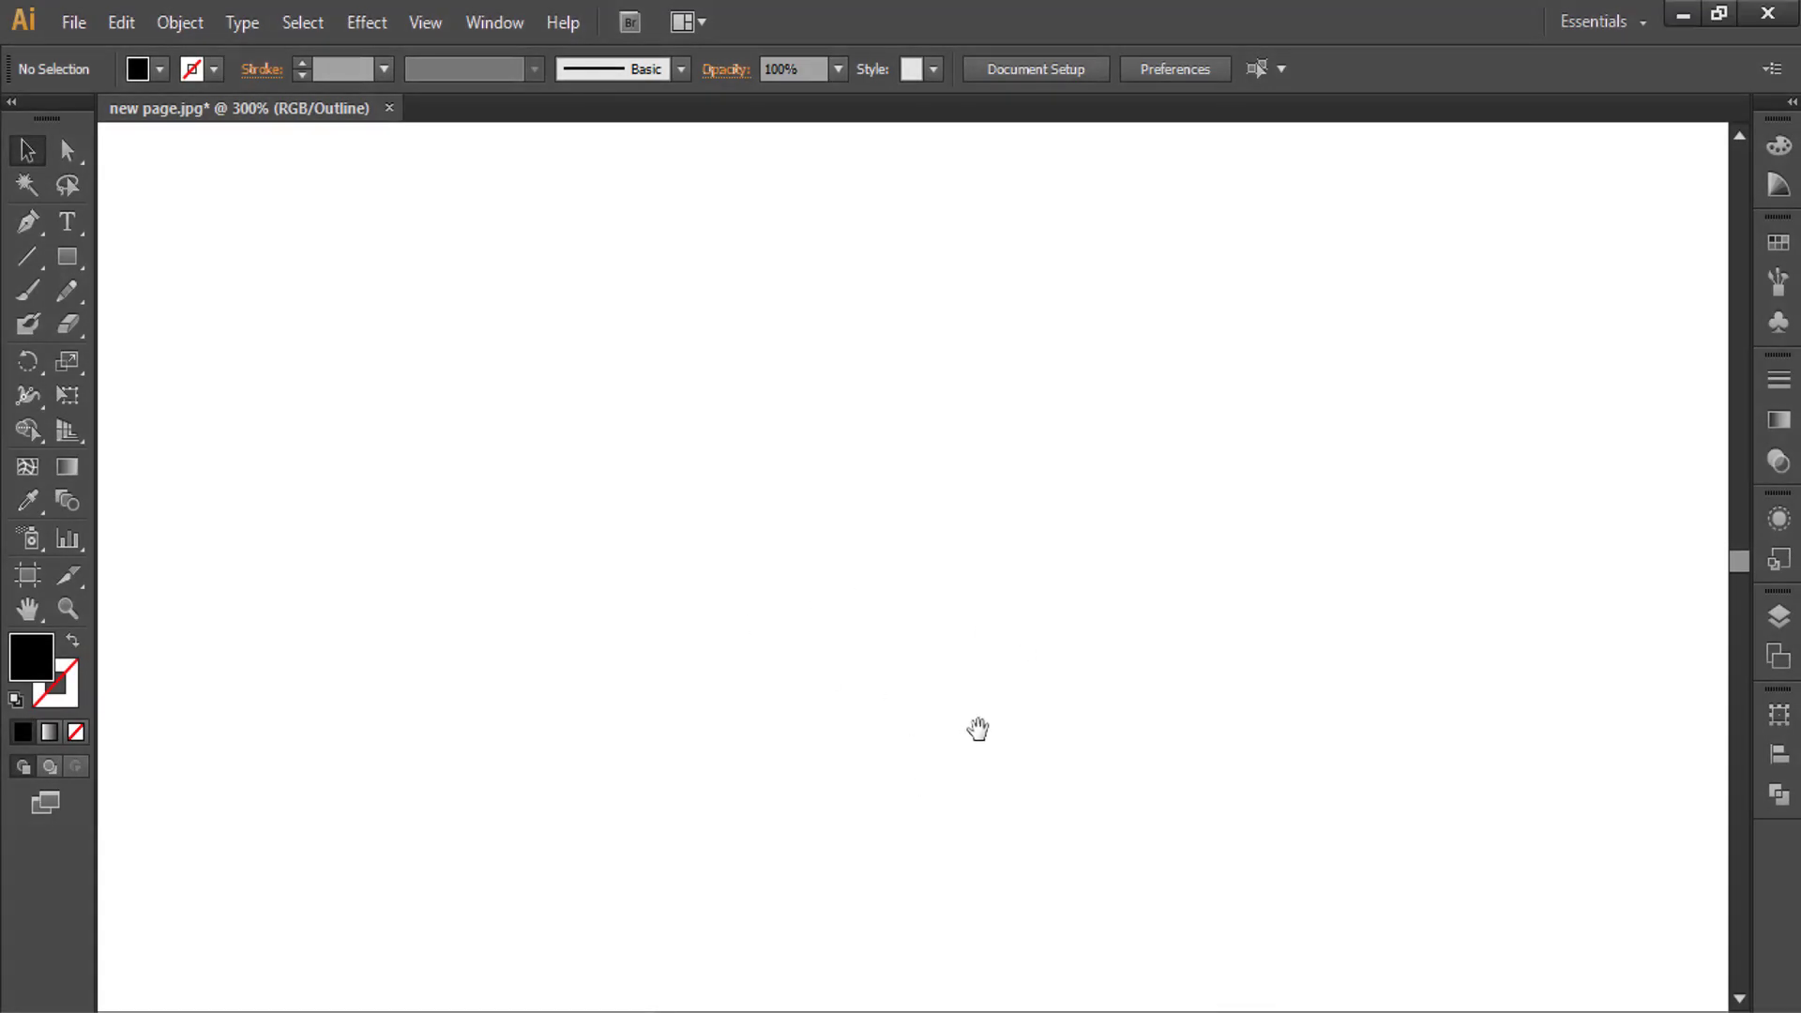
- Switch from the Selection tool to the Pen tool
{"action": "key", "text": "p"}
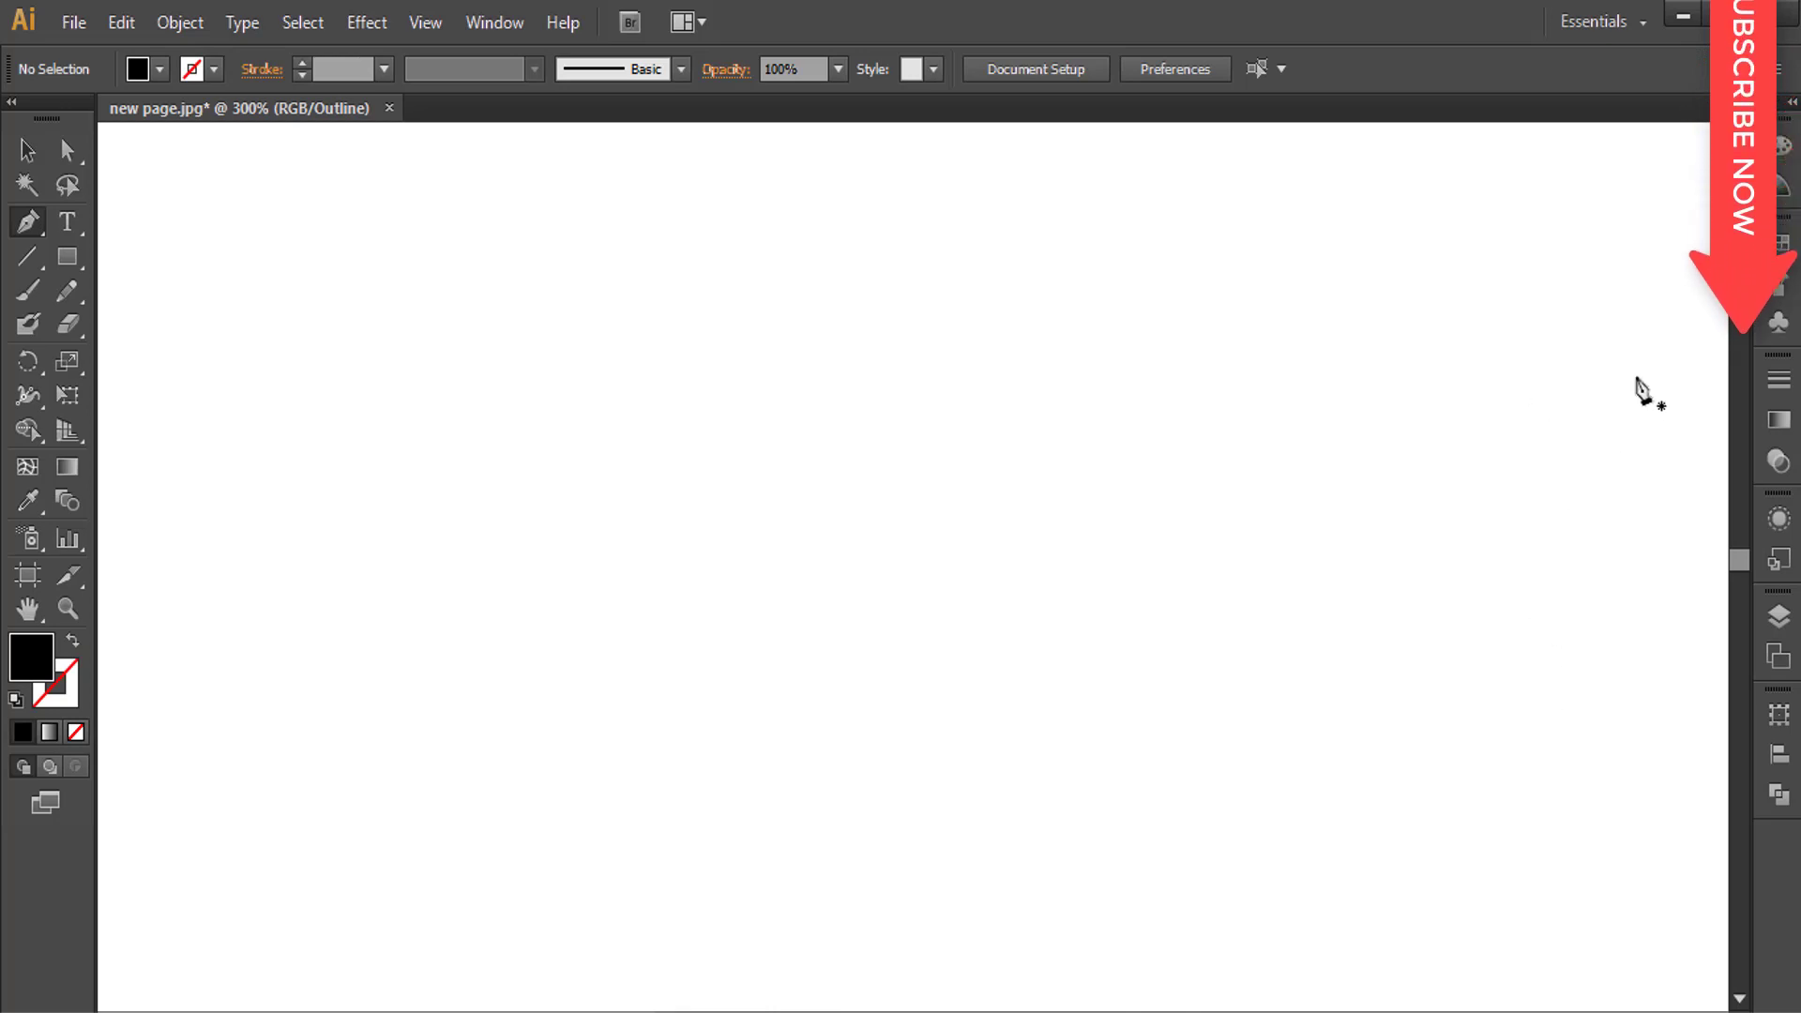
- Trace the frame's top edge and right side with a straight Pen path, then deselect it
{"action": "left_click", "coordinate": [1657, 346]}
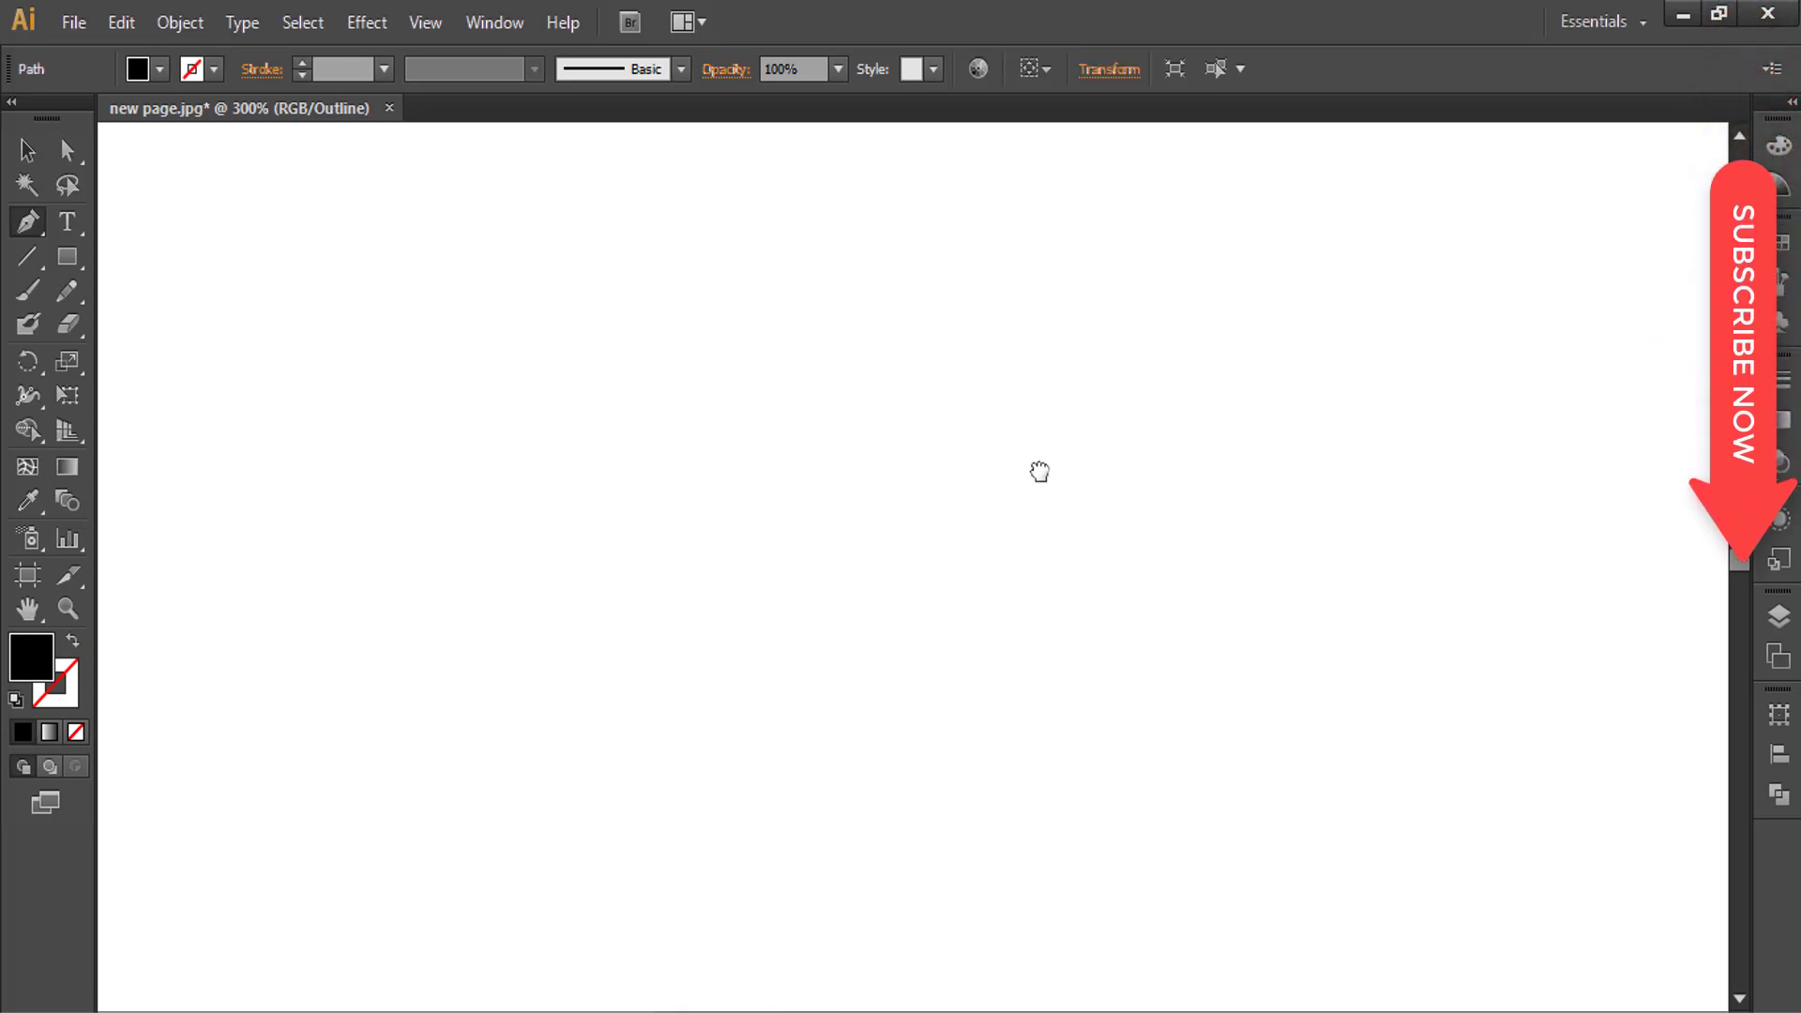
{"action": "left_click", "coordinate": [277, 330]}
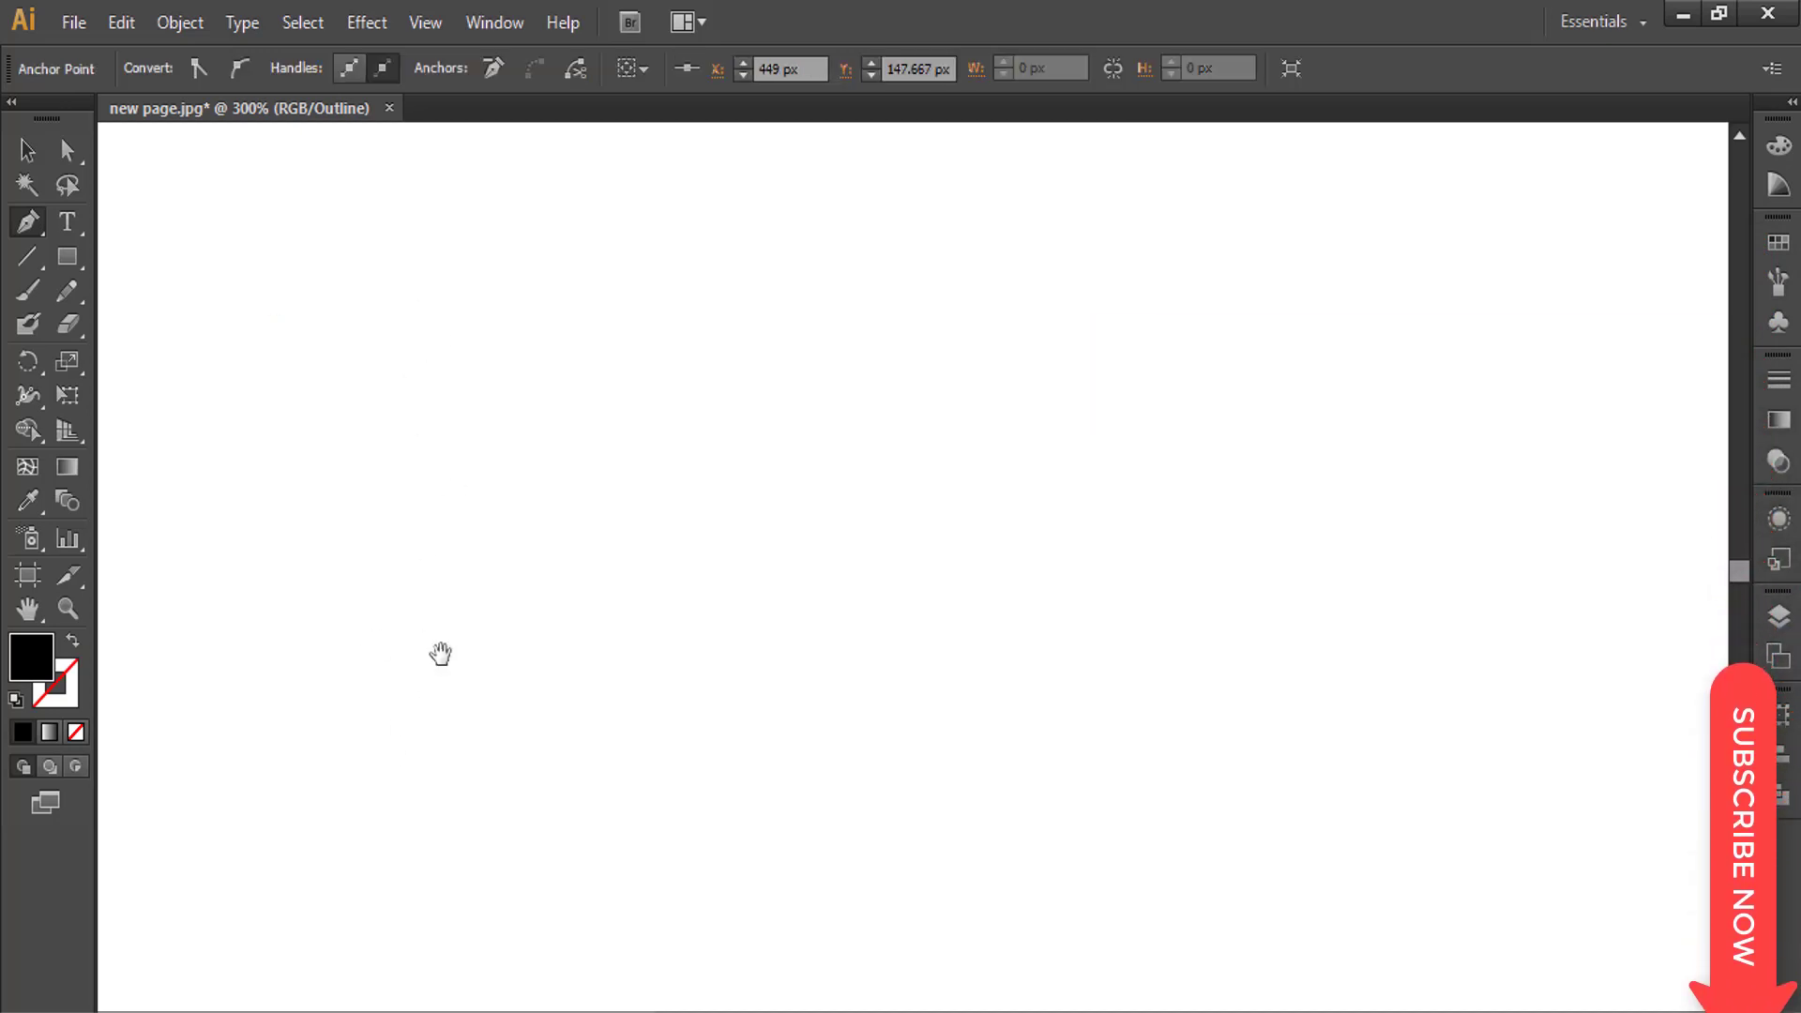
{"action": "left_click", "coordinate": [266, 899]}
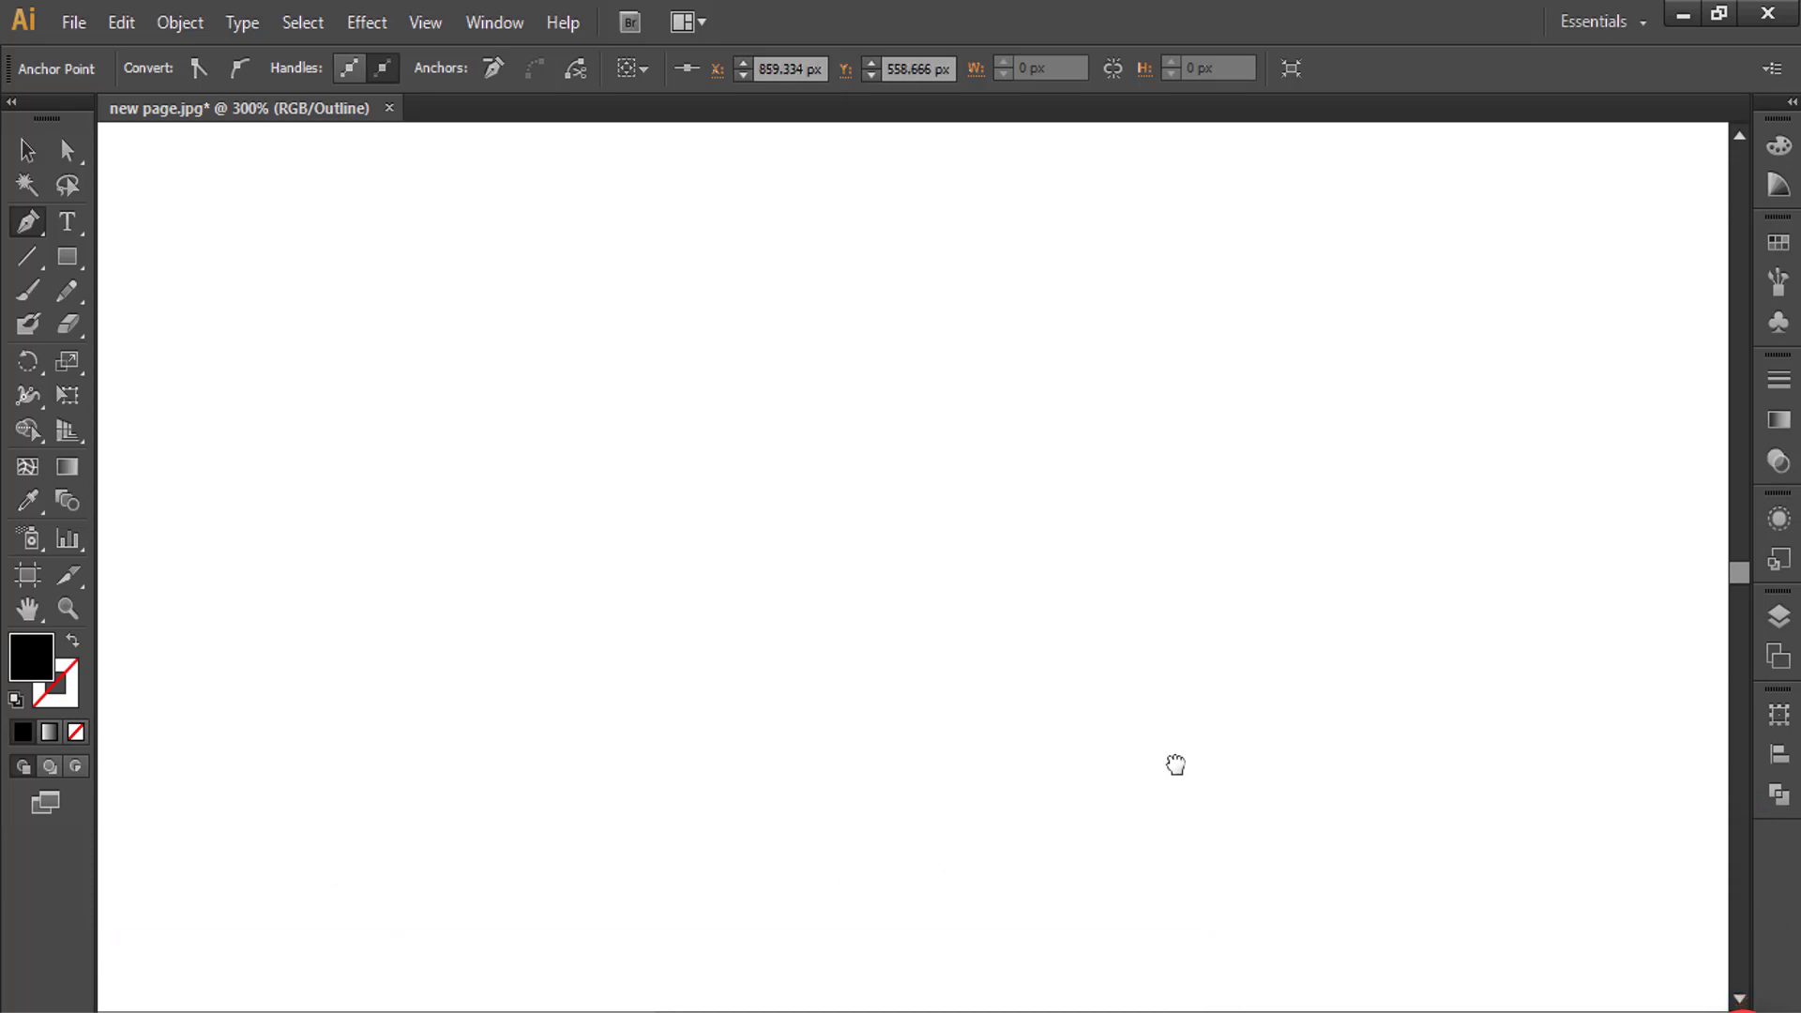
{"action": "left_click", "coordinate": [1440, 898]}
{"action": "scroll", "coordinate": [1313, 844], "scroll_direction": "down", "scroll_amount": 5}
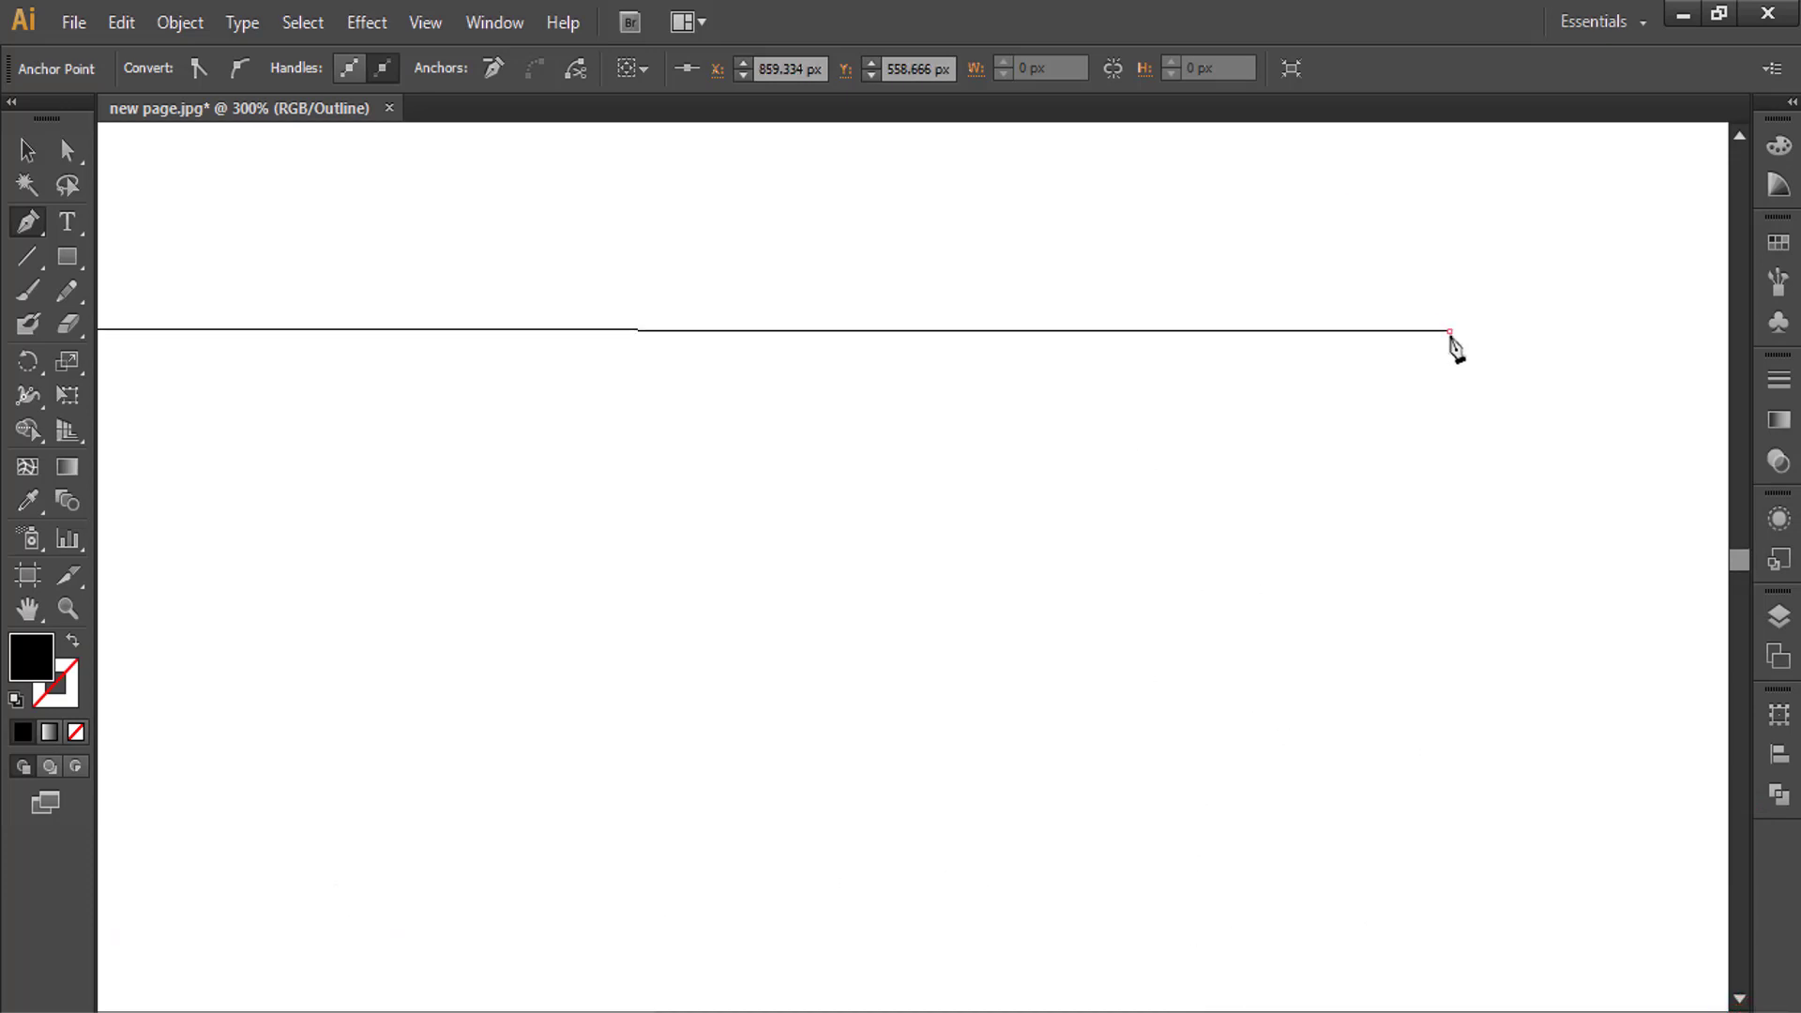
{"action": "key", "text": "ctrl+j"}
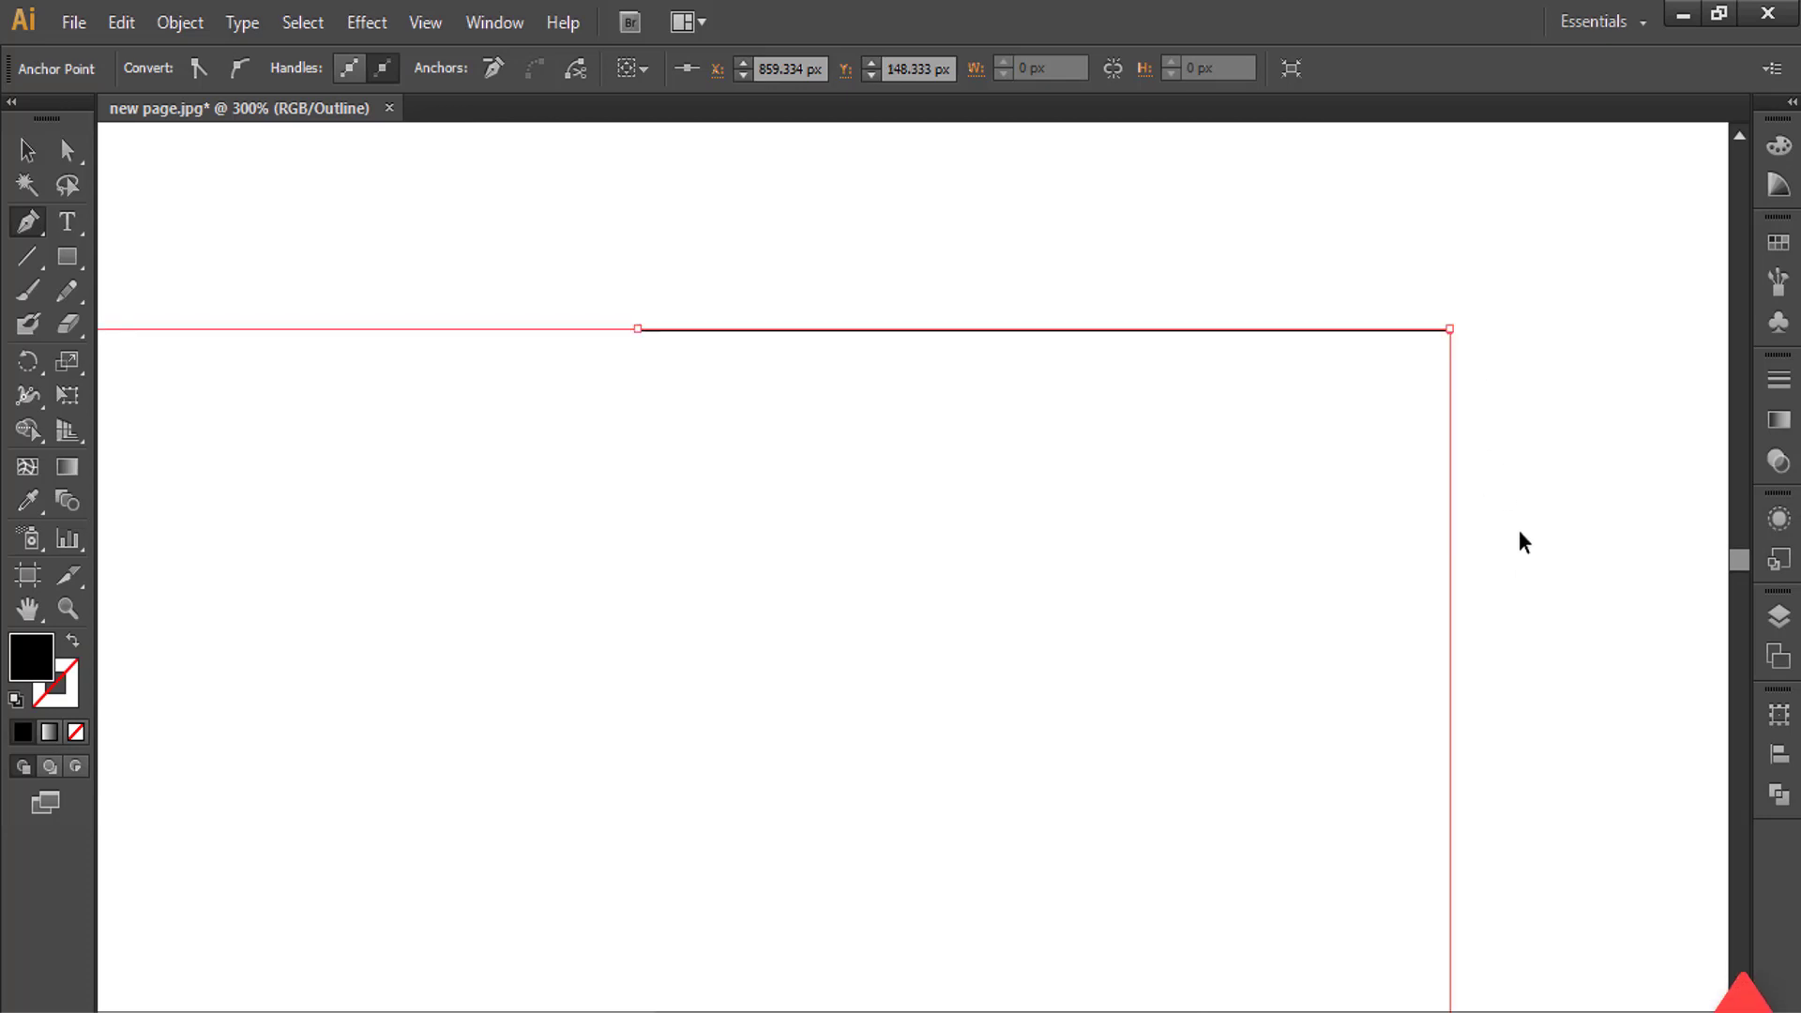
{"action": "left_click", "coordinate": [1519, 531], "text": "ctrl"}
{"action": "mouse_move", "coordinate": [360, 645]}
{"action": "left_mouse_down"}
{"action": "mouse_move", "coordinate": [854, 623]}
{"action": "mouse_move", "coordinate": [860, 643]}
{"action": "left_mouse_up"}
{"action": "left_click_drag", "start_coordinate": [1150, 627], "coordinate": [1072, 441]}
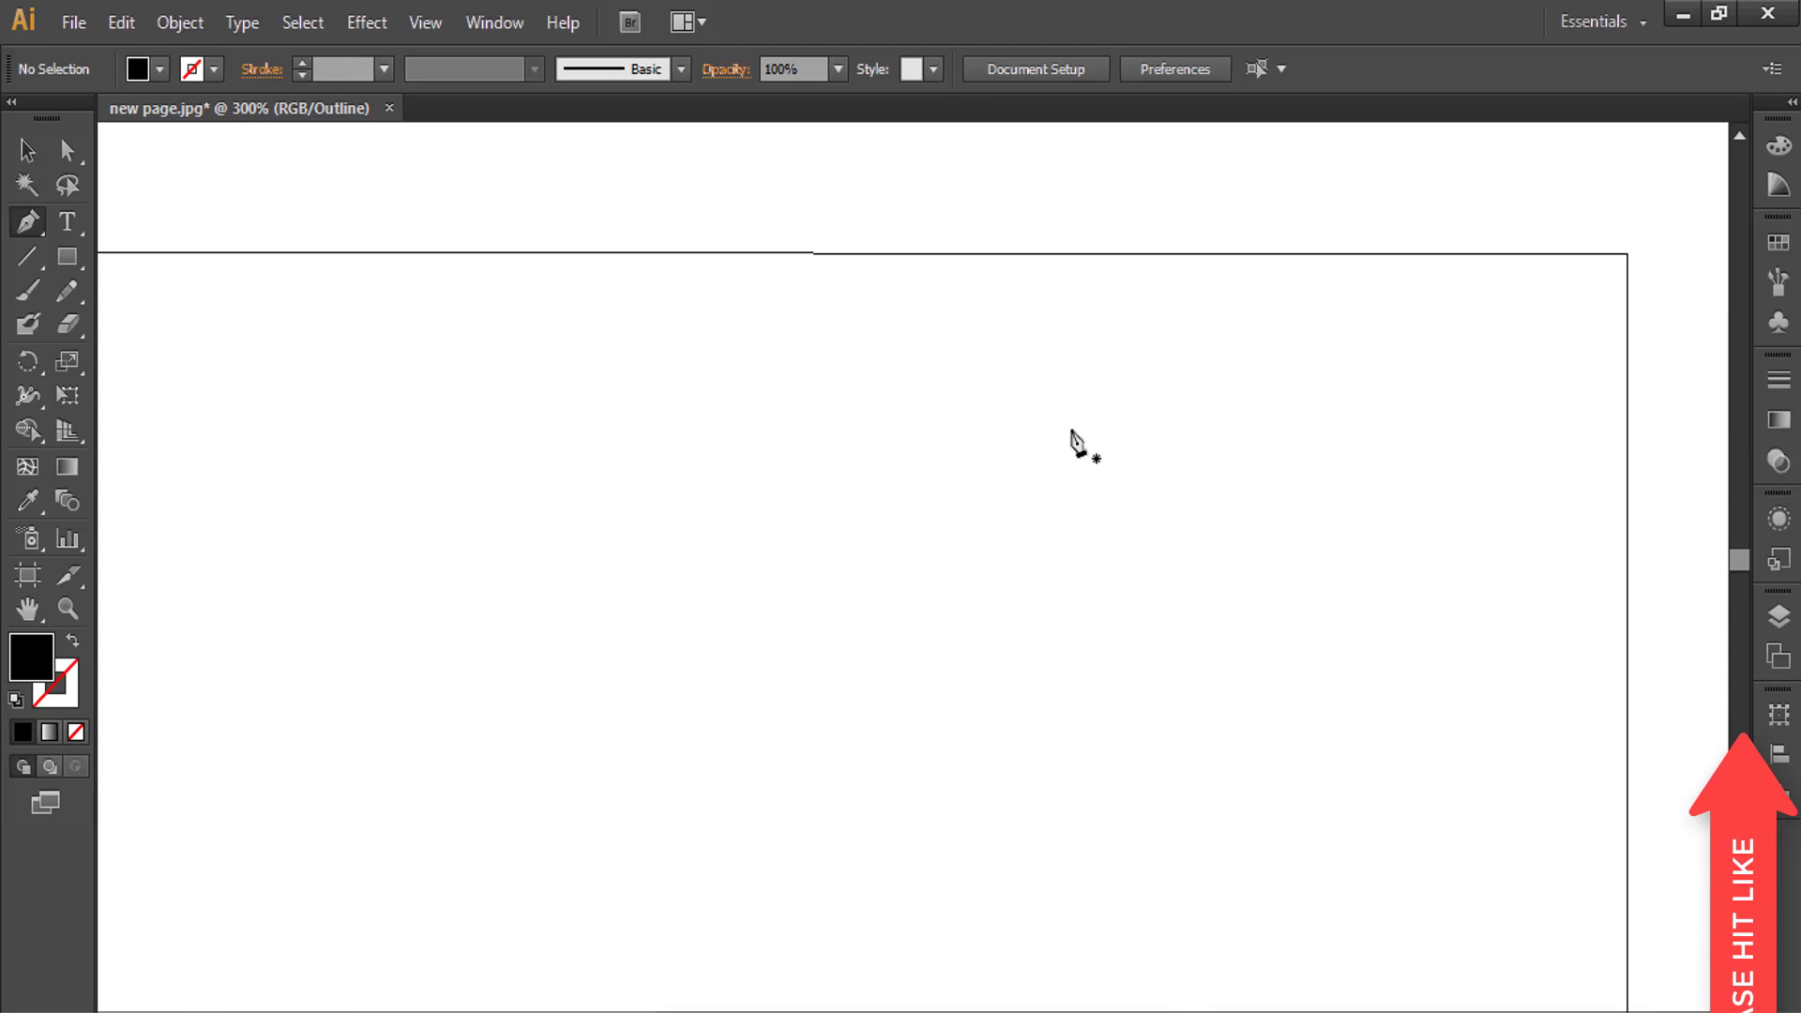
- Start the coastline at the top edge and curve it down the upper East Coast
{"action": "left_click", "coordinate": [1282, 262]}
{"action": "mouse_move", "coordinate": [1197, 319]}
{"action": "left_mouse_down"}
{"action": "mouse_move", "coordinate": [1190, 355]}
{"action": "mouse_move", "coordinate": [1158, 348]}
{"action": "left_mouse_up"}
{"action": "mouse_move", "coordinate": [1148, 419]}
{"action": "left_mouse_down"}
{"action": "mouse_move", "coordinate": [1163, 449]}
{"action": "mouse_move", "coordinate": [1032, 556]}
{"action": "mouse_move", "coordinate": [881, 565]}
{"action": "left_mouse_up"}
{"action": "left_click", "coordinate": [1138, 485], "text": "alt"}
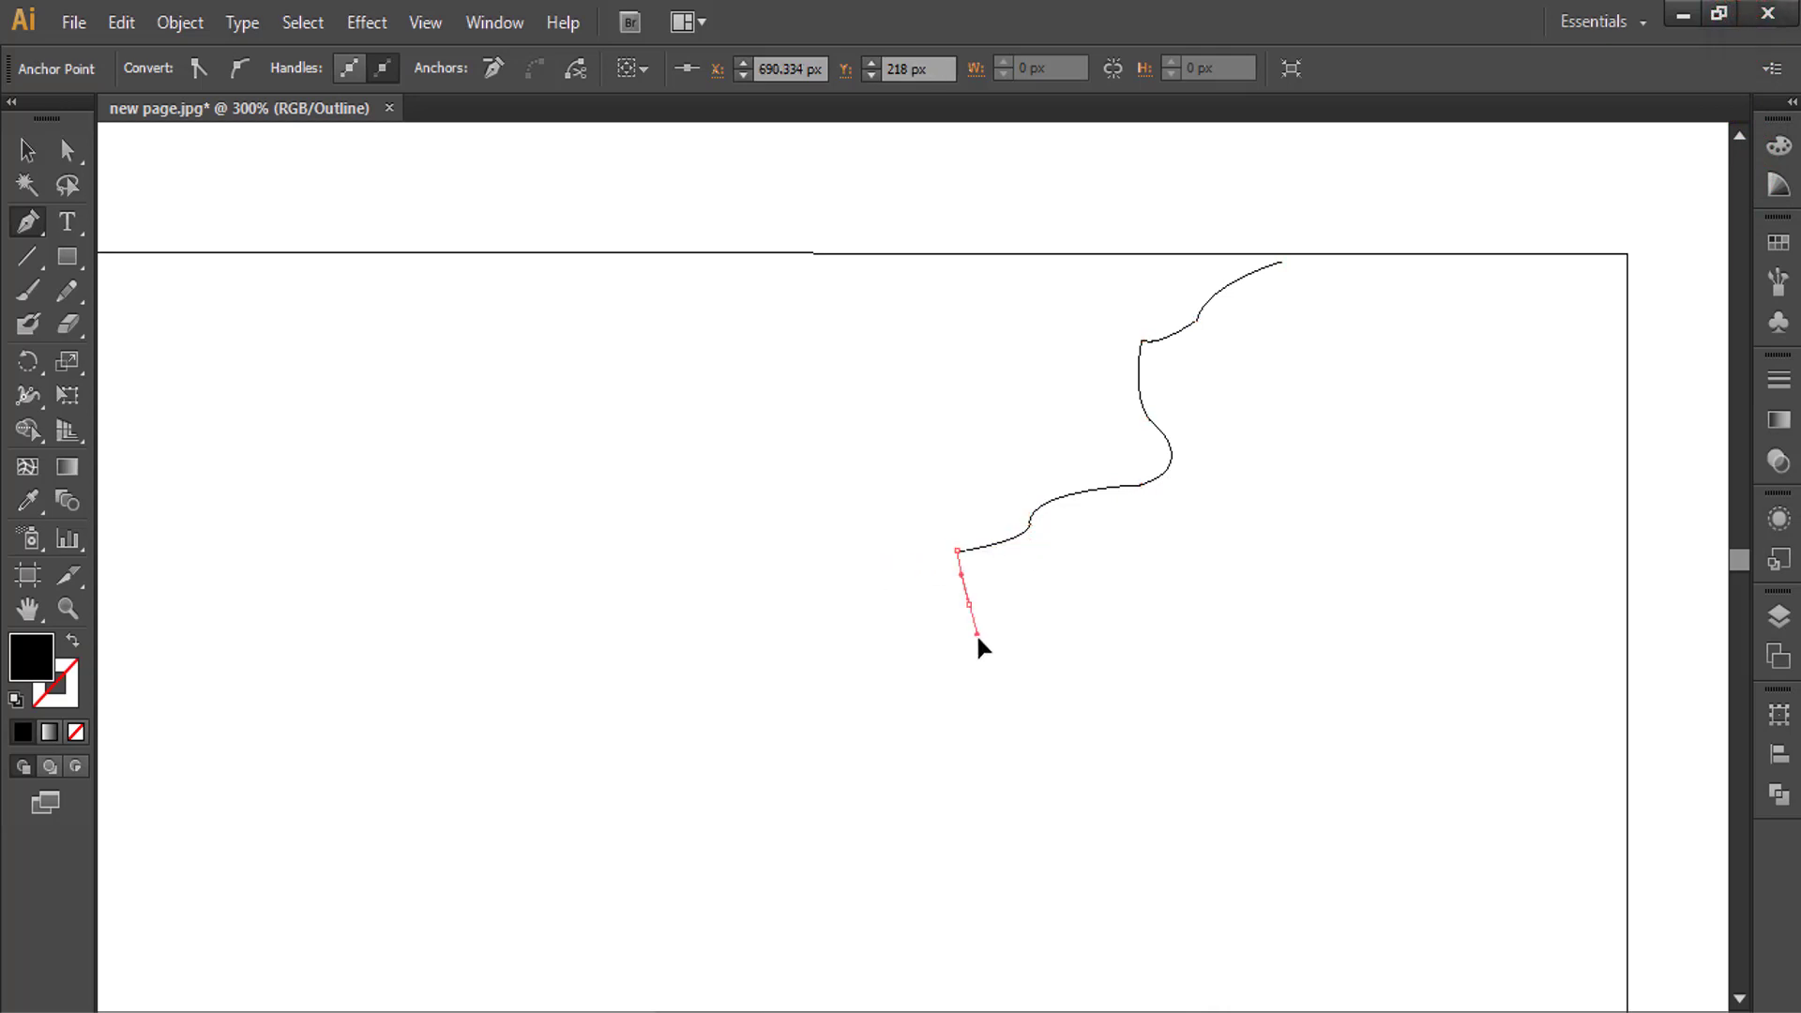
{"action": "left_click", "coordinate": [968, 604]}
{"action": "scroll", "coordinate": [972, 591], "scroll_direction": "down", "scroll_amount": 3}
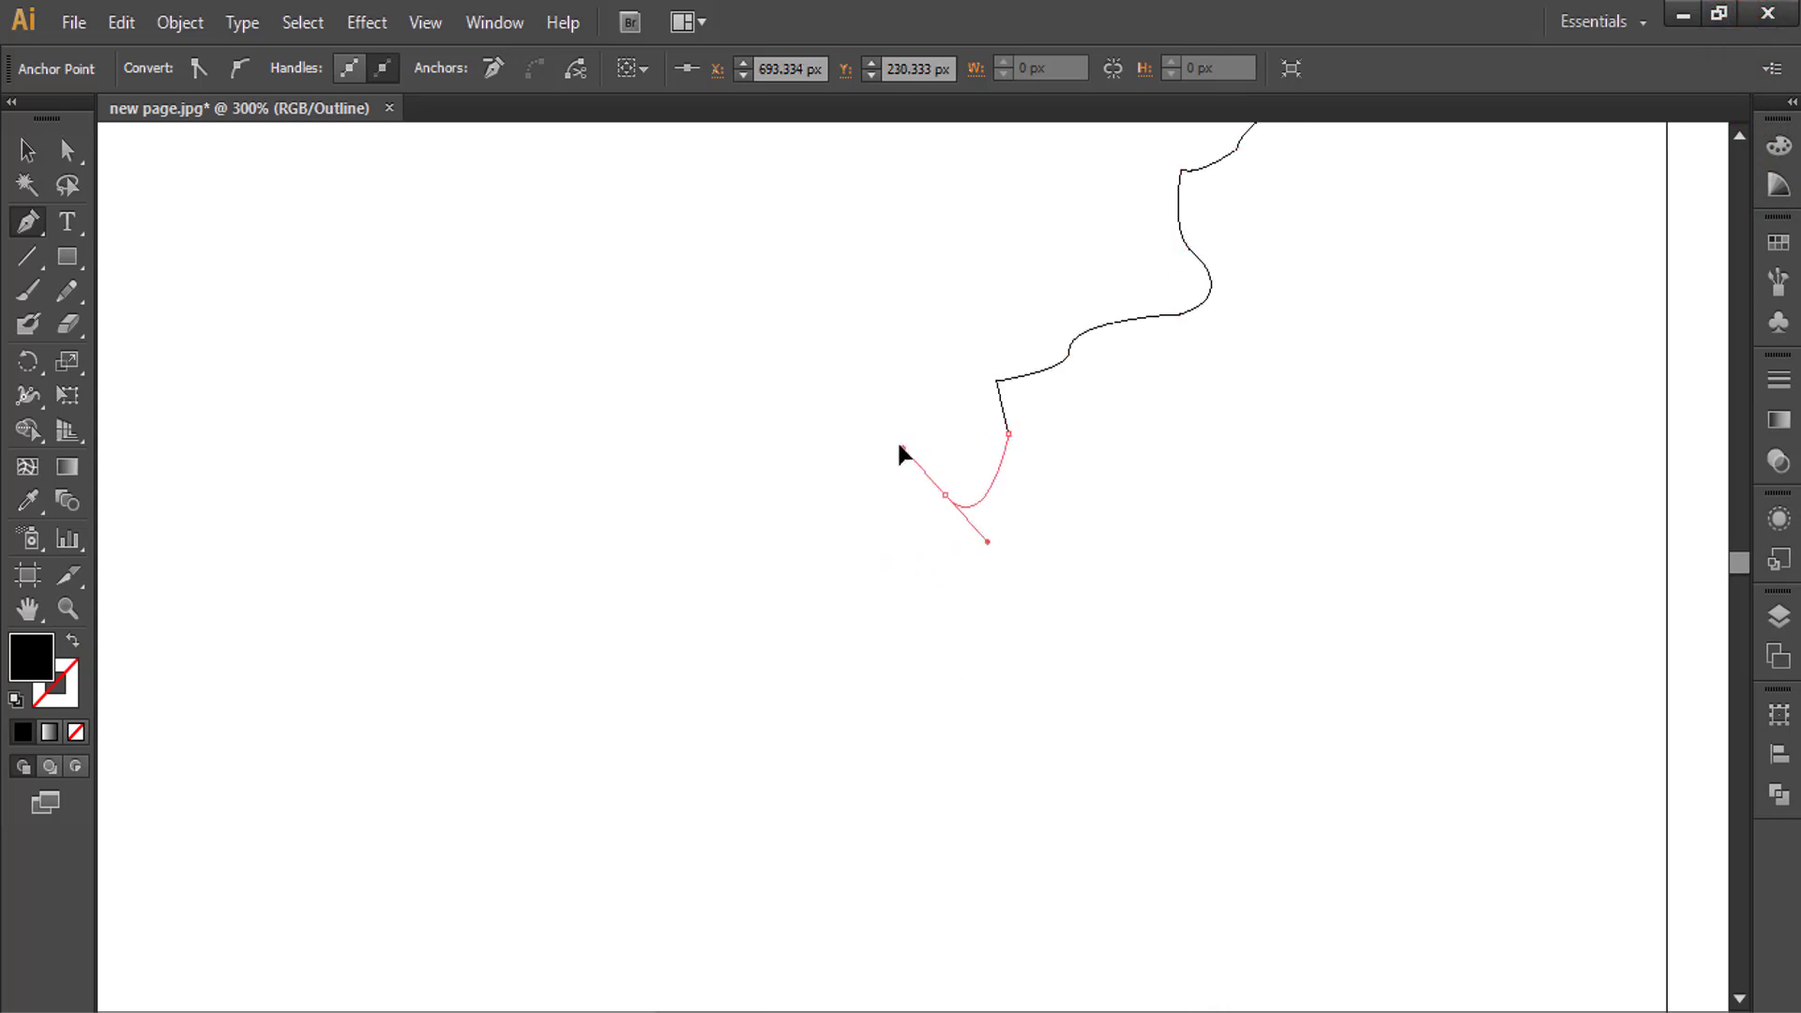
{"action": "left_click_drag", "start_coordinate": [899, 446], "coordinate": [900, 447]}
{"action": "left_click", "coordinate": [950, 559]}
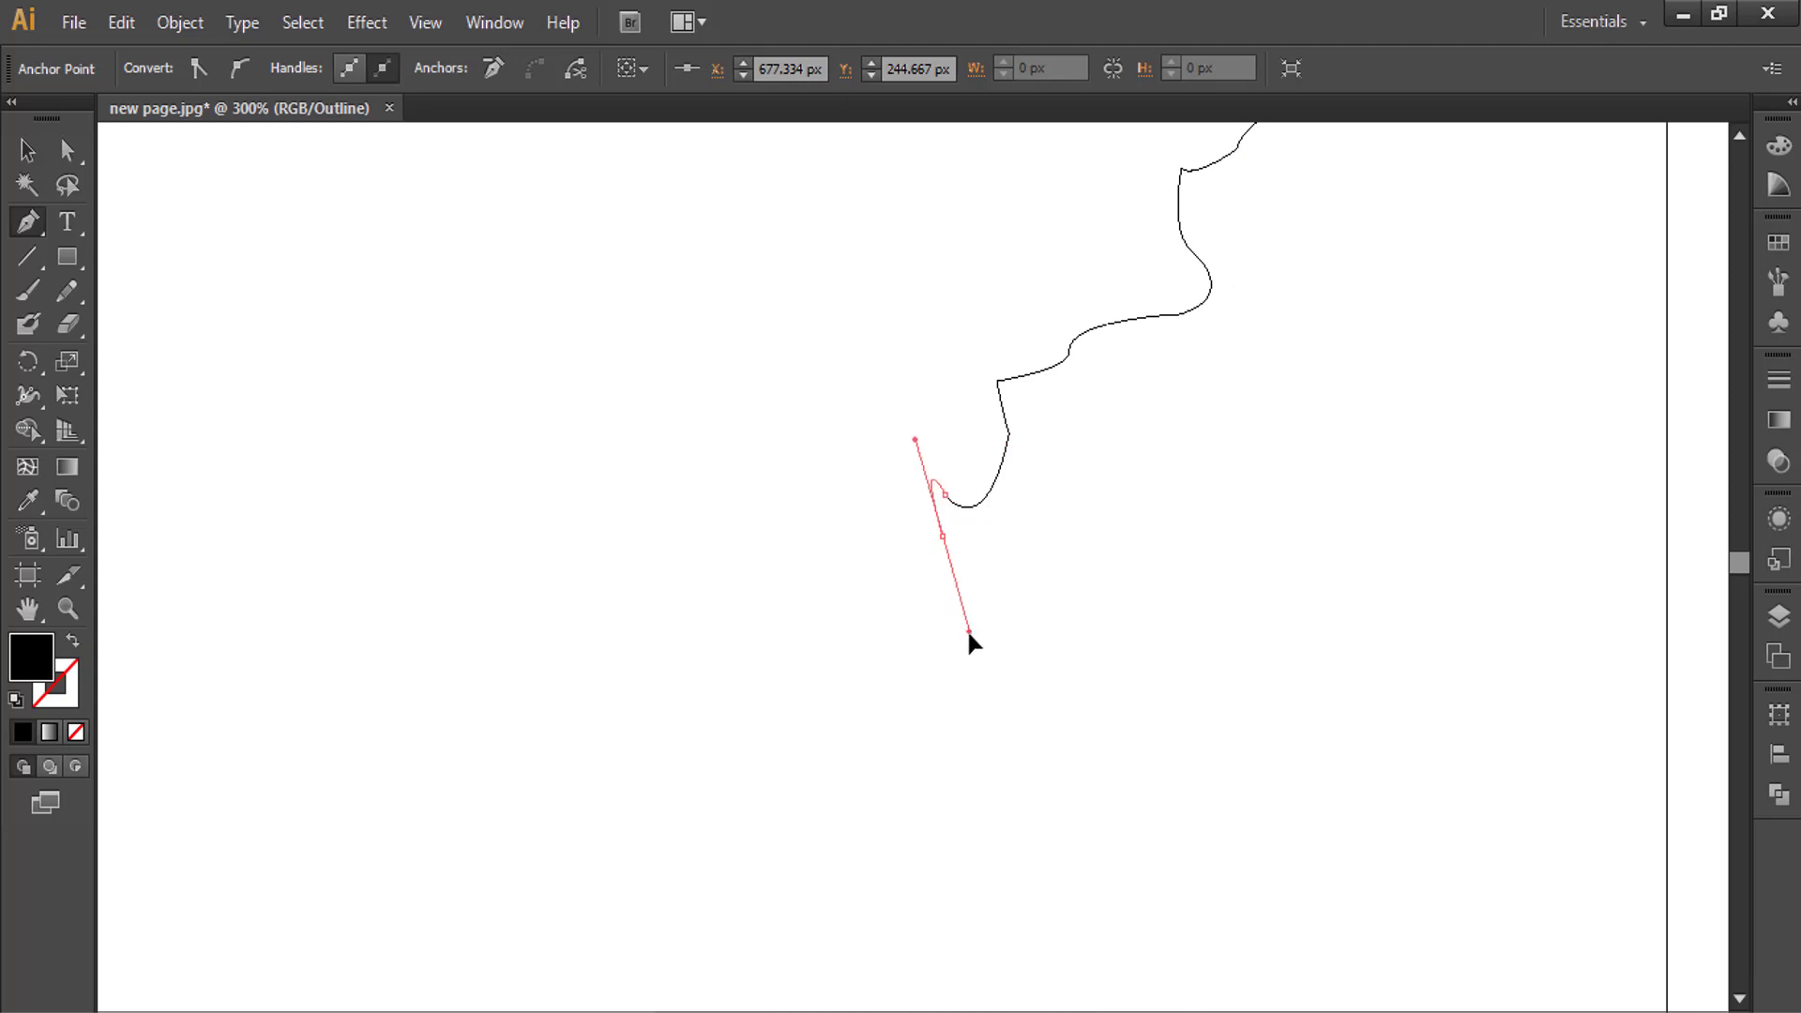
{"action": "left_click", "coordinate": [942, 536]}
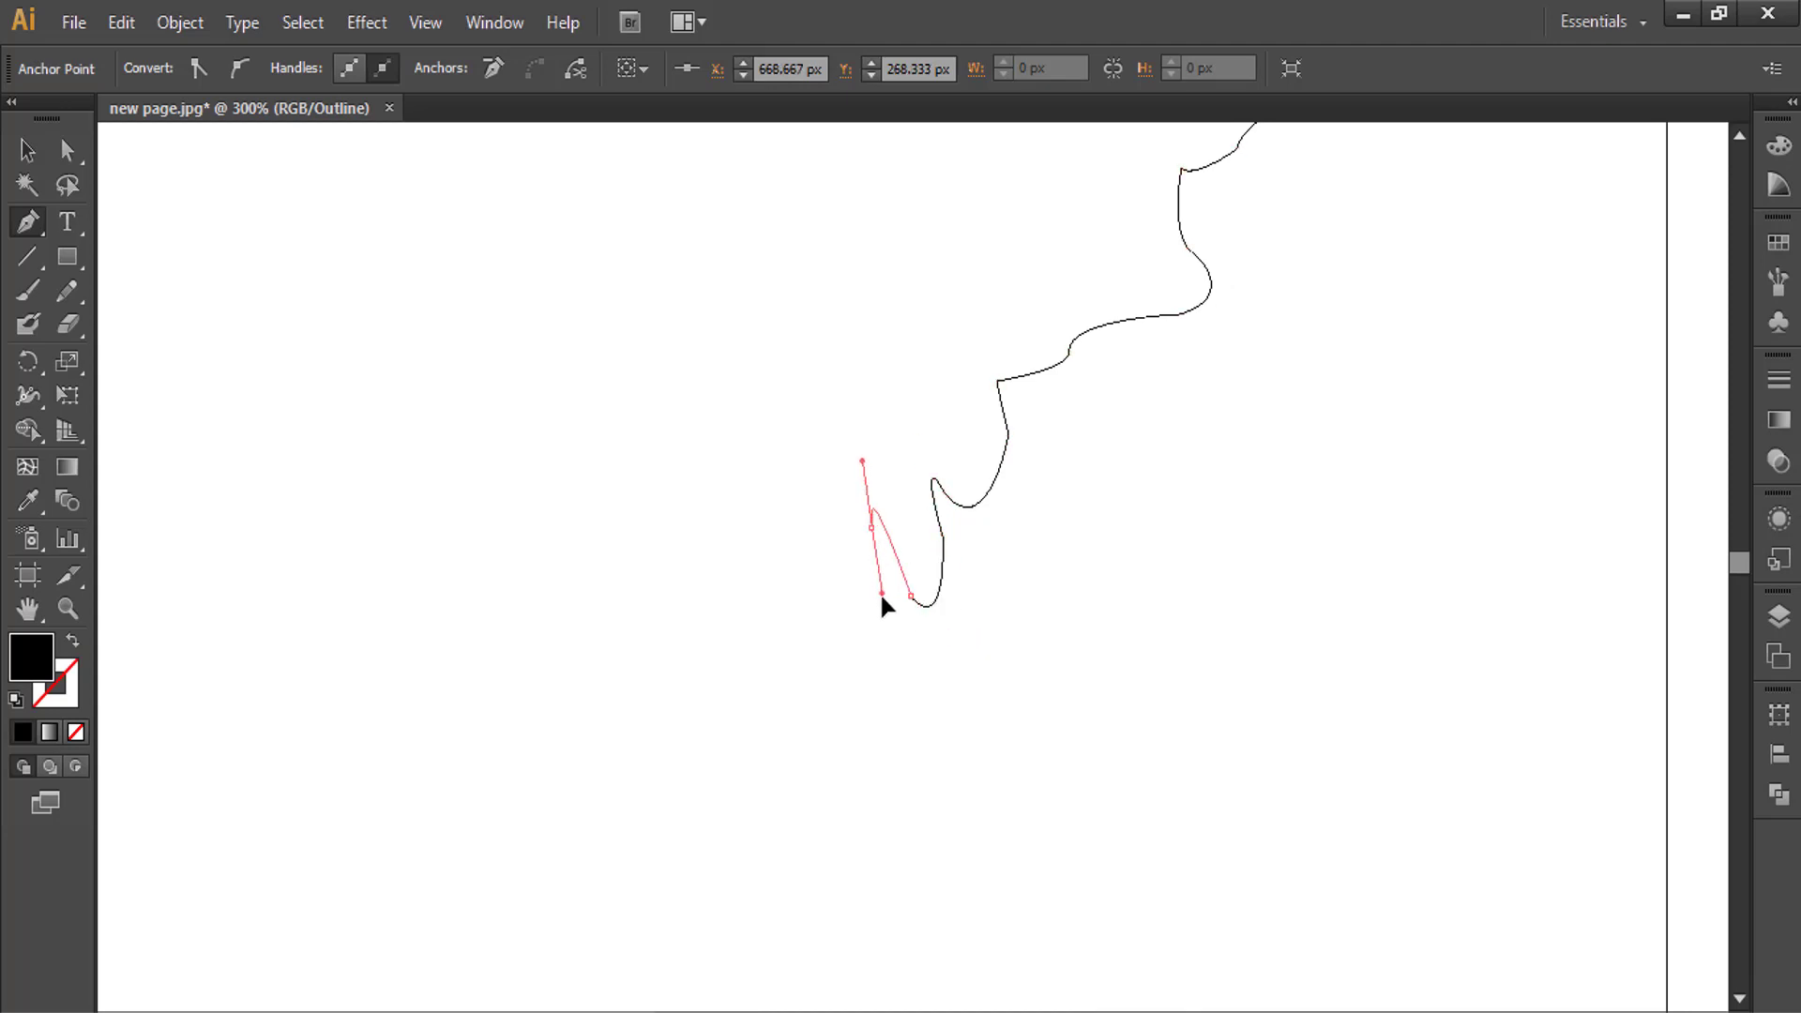
{"action": "left_click_drag", "start_coordinate": [861, 607], "coordinate": [862, 609]}
{"action": "left_click", "coordinate": [872, 527]}
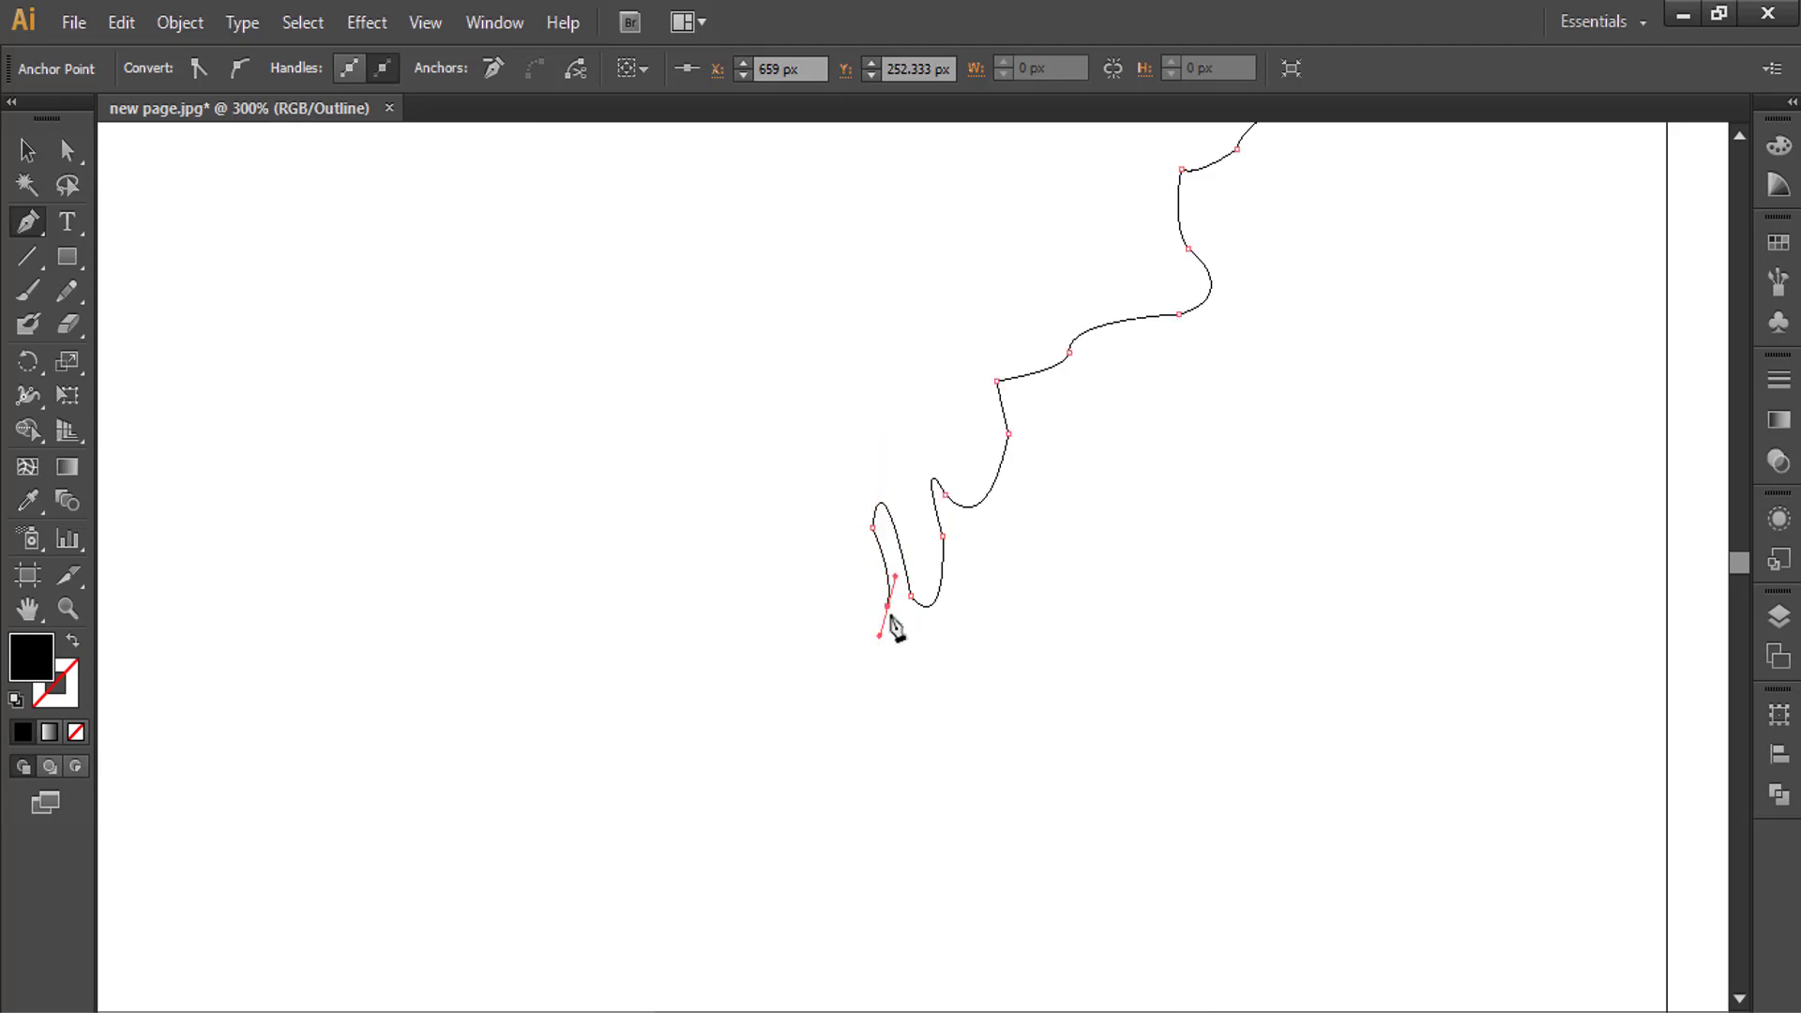
{"action": "left_click", "coordinate": [887, 606]}
- Continue the coastline south with curved and corner anchors to the peninsula's southern tip
{"action": "left_click_drag", "start_coordinate": [961, 755], "coordinate": [1107, 361]}
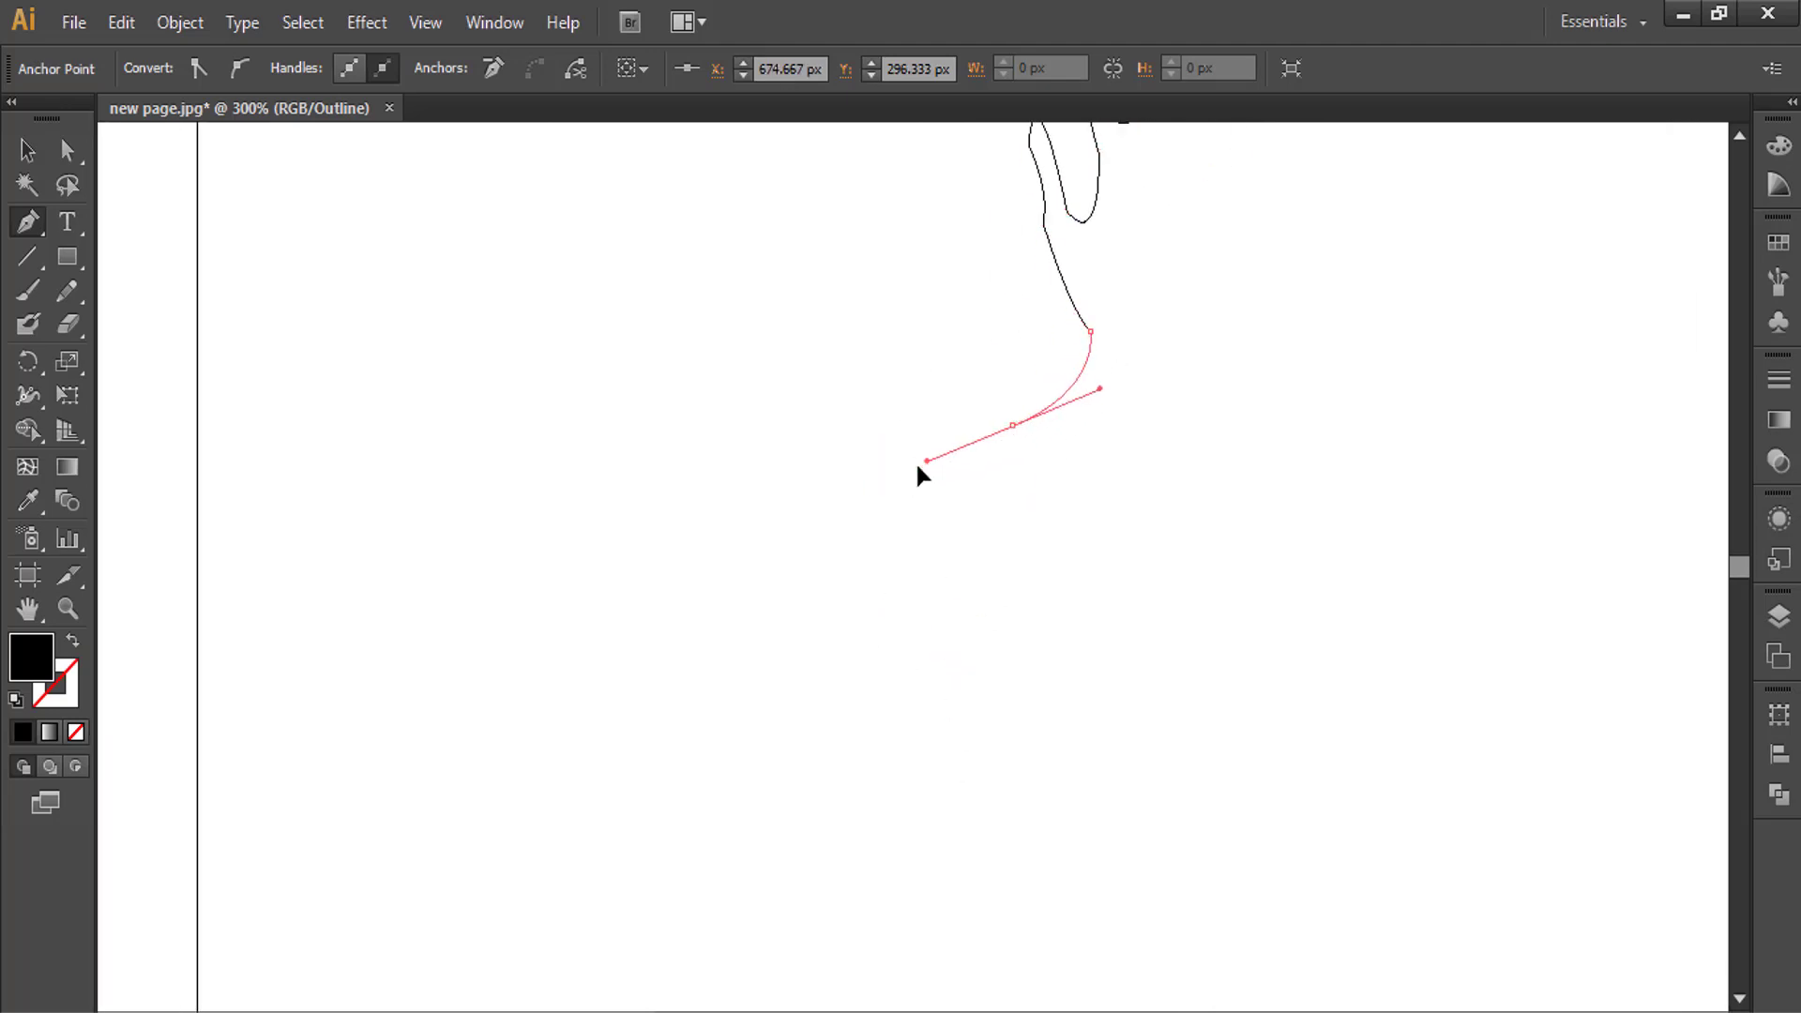
{"action": "left_click", "coordinate": [1013, 425]}
{"action": "left_click_drag", "start_coordinate": [890, 542], "coordinate": [873, 581]}
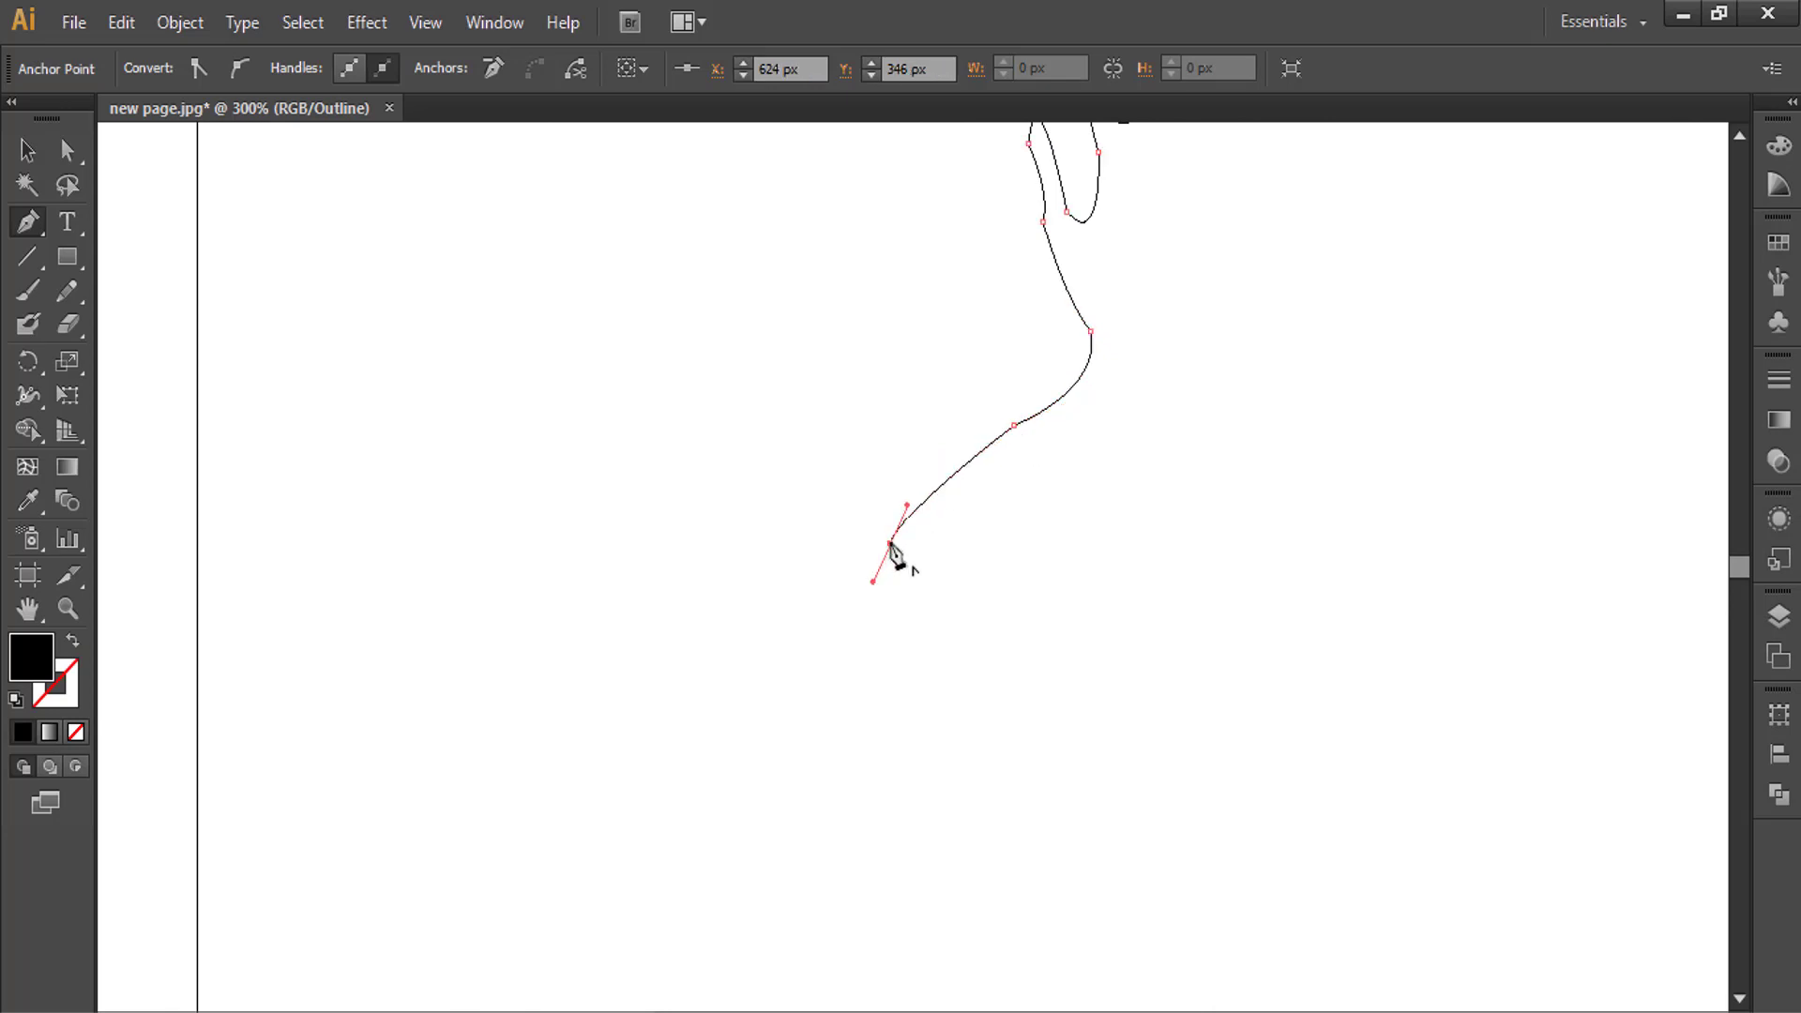
{"action": "mouse_move", "coordinate": [761, 634]}
{"action": "left_mouse_down"}
{"action": "mouse_move", "coordinate": [738, 648]}
{"action": "mouse_move", "coordinate": [804, 351]}
{"action": "left_mouse_up"}
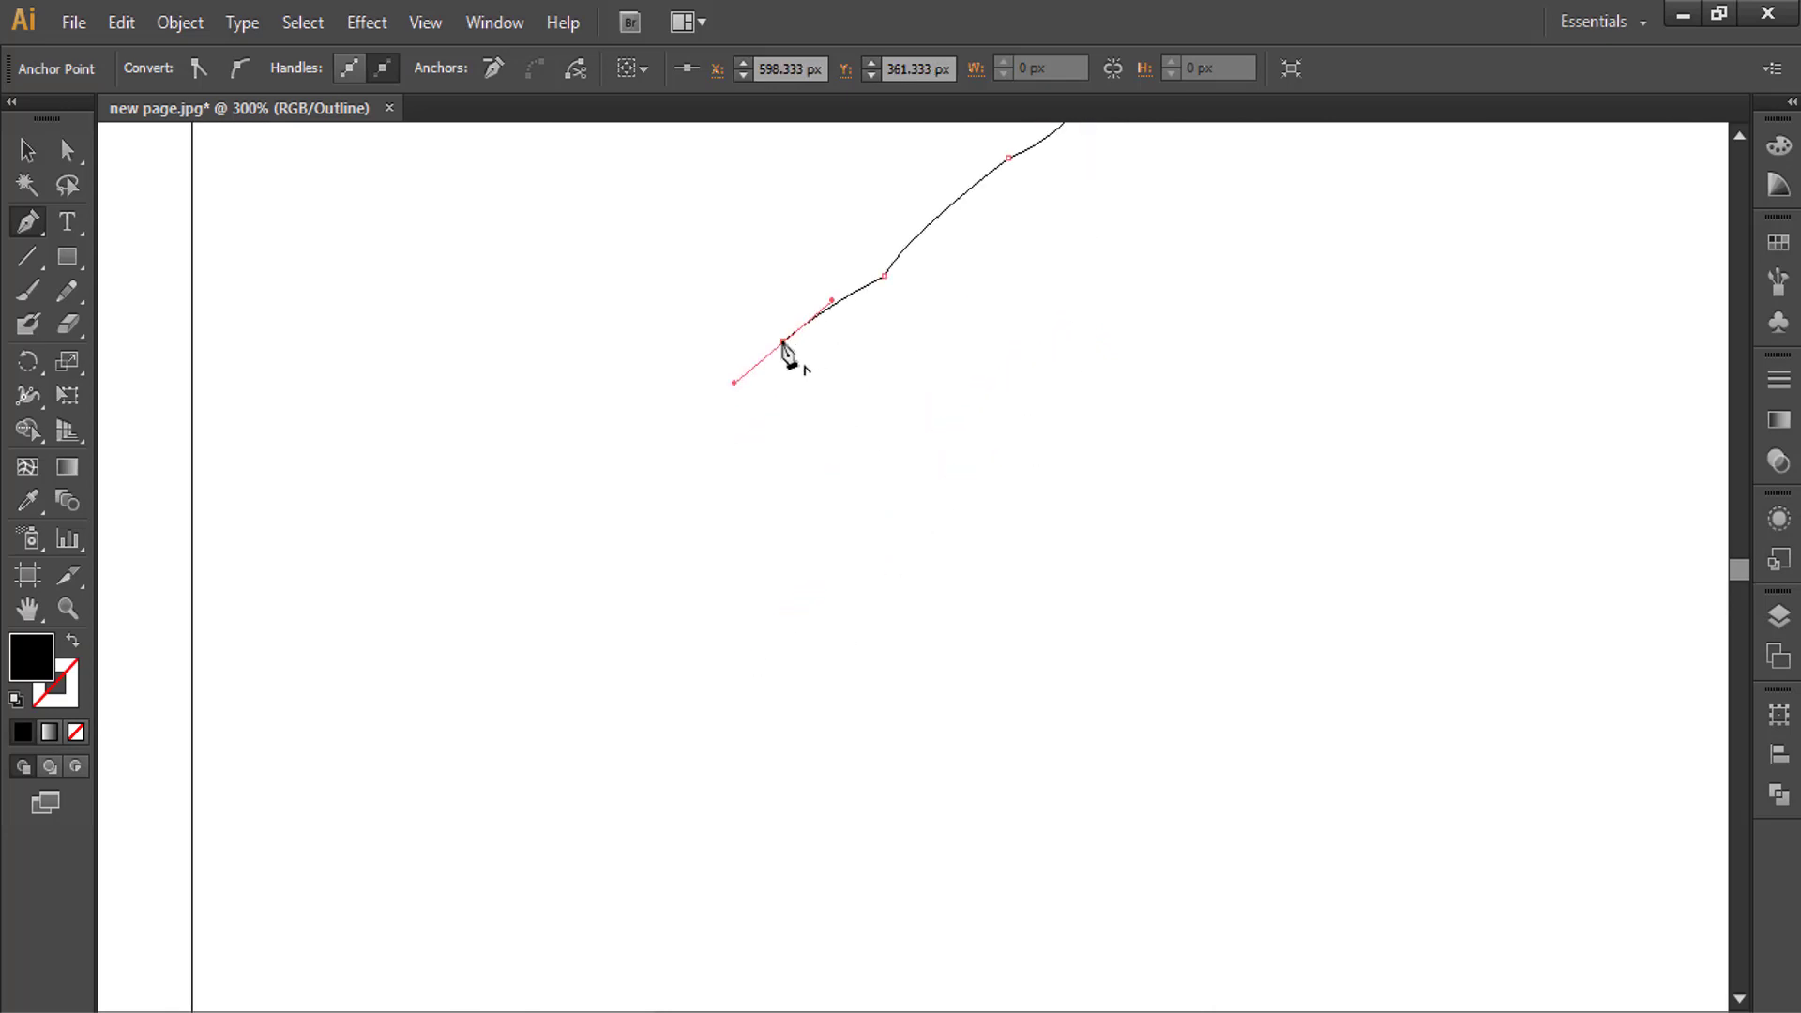
{"action": "left_click", "coordinate": [783, 341]}
{"action": "left_click_drag", "start_coordinate": [800, 538], "coordinate": [877, 634]}
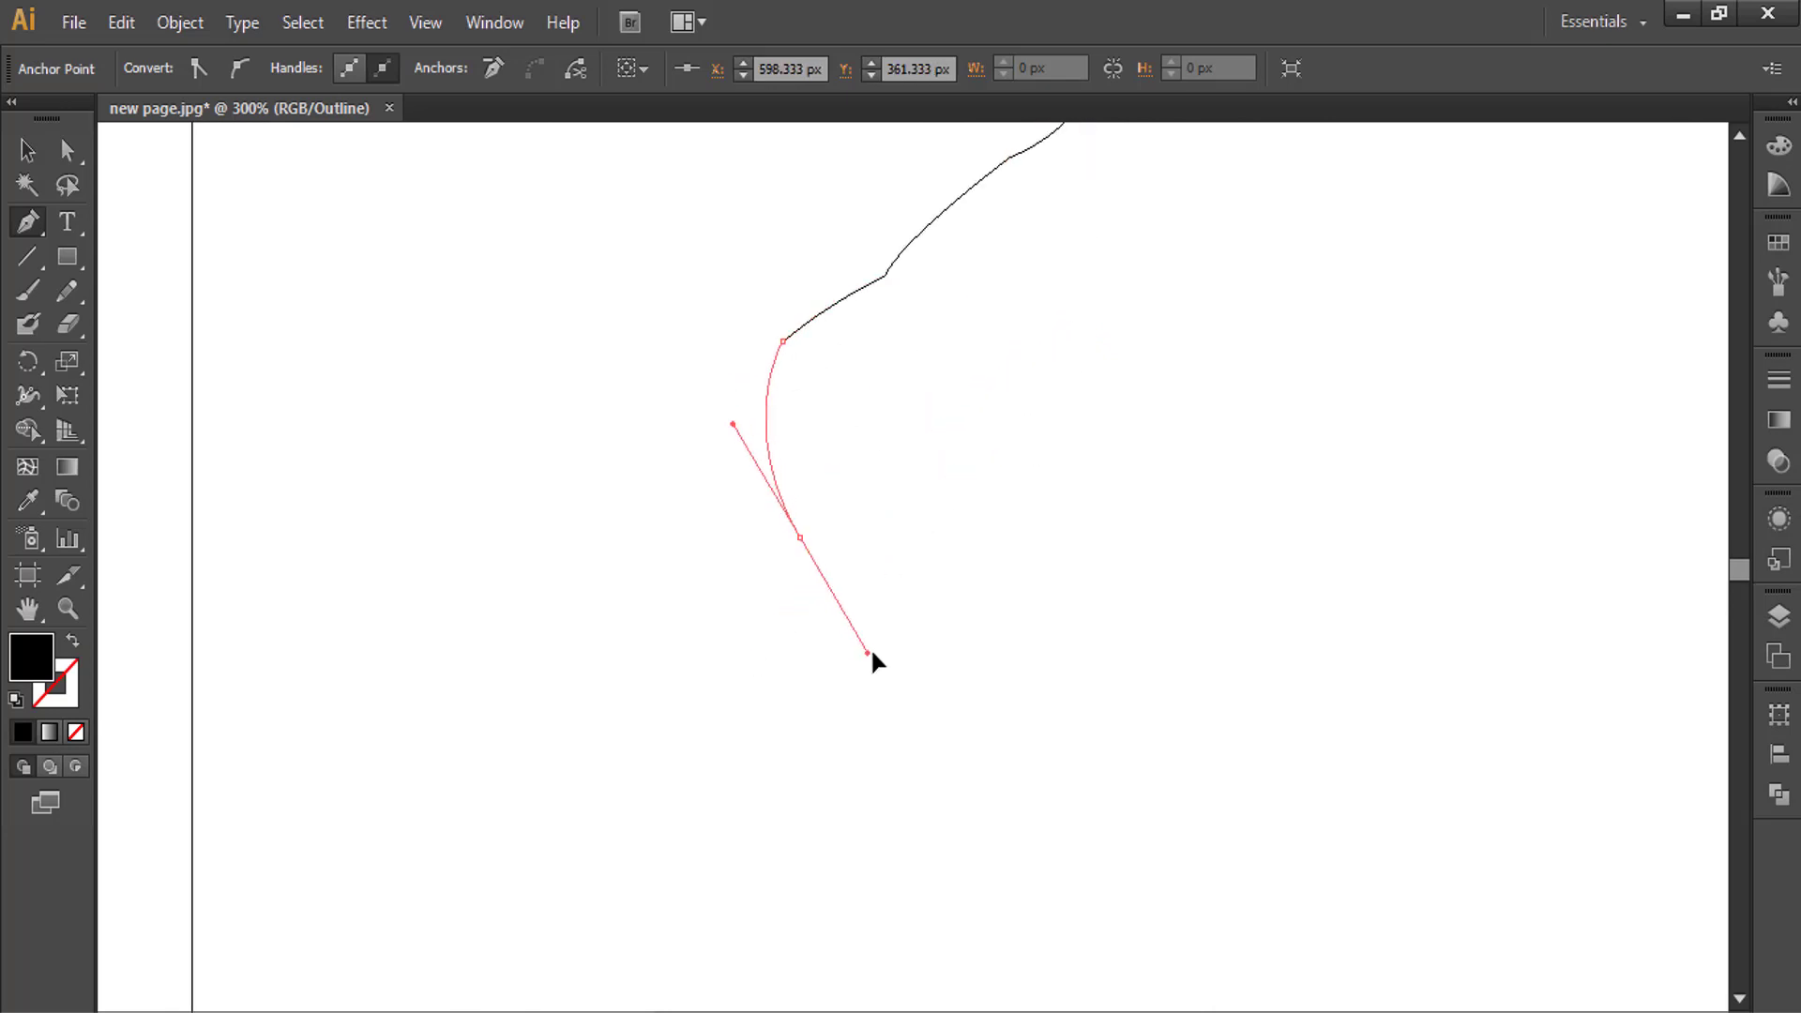
{"action": "left_click", "coordinate": [801, 539]}
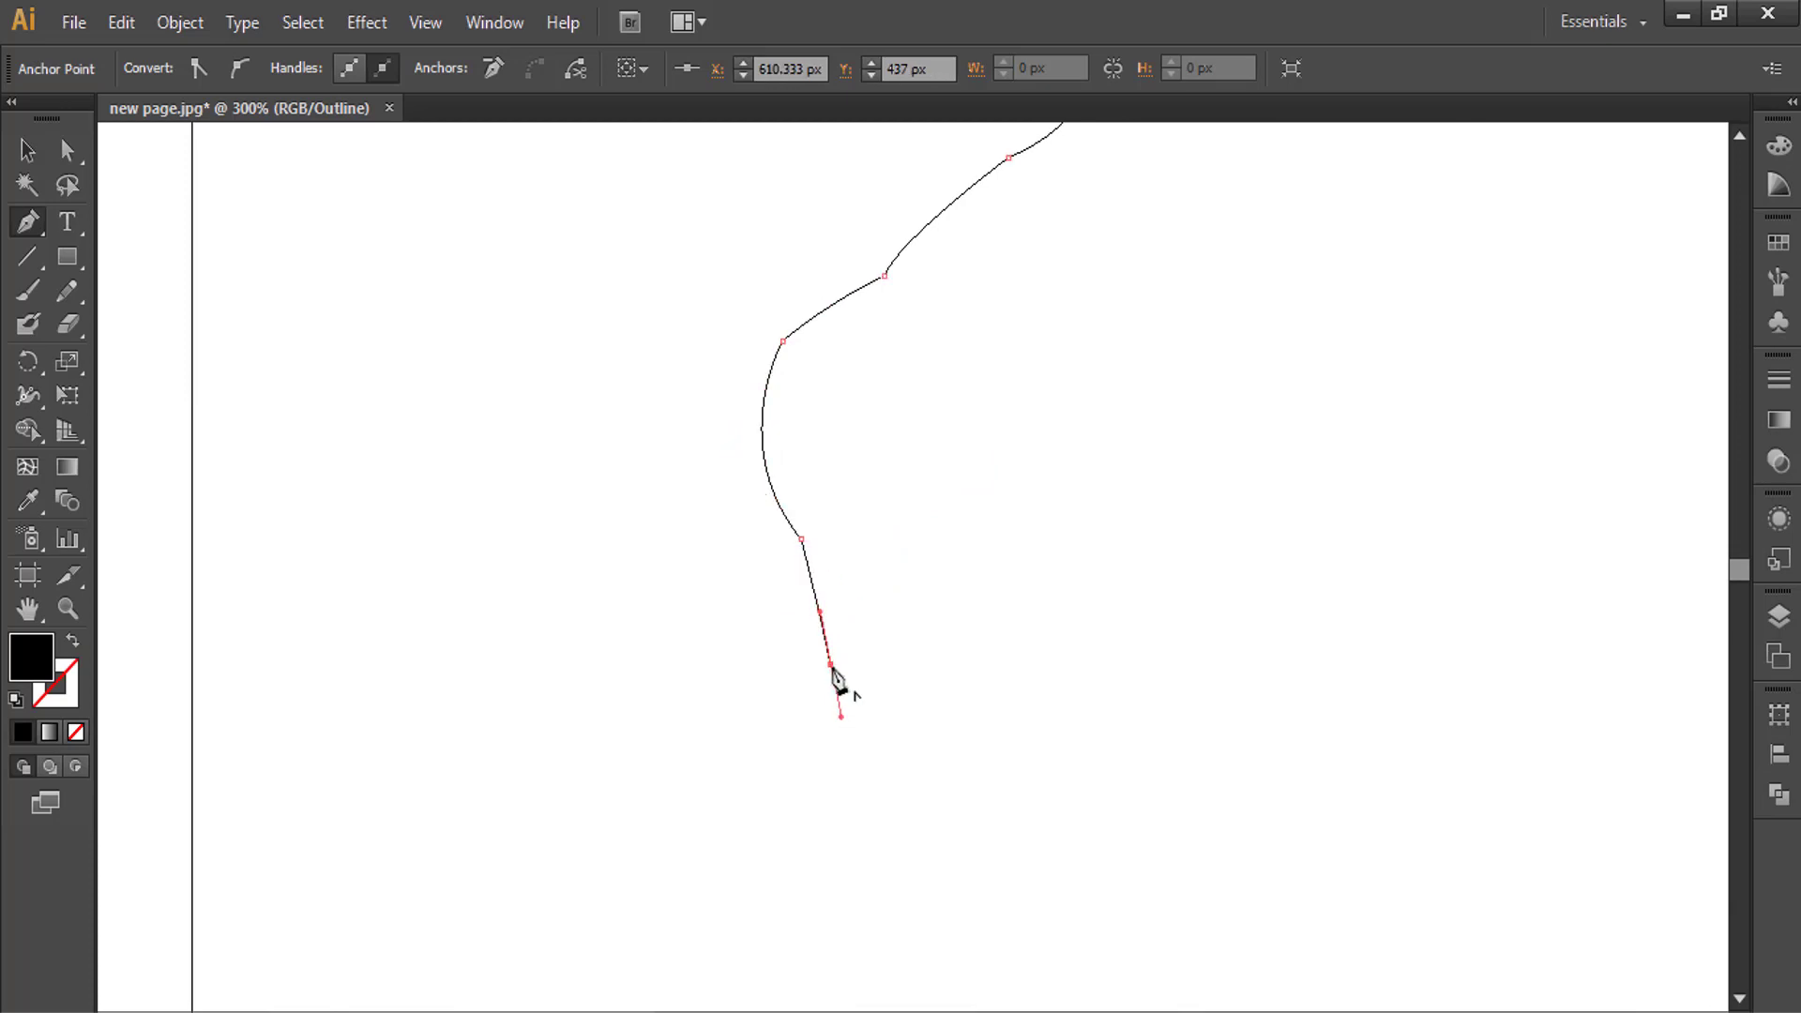
{"action": "left_click", "coordinate": [830, 664]}
{"action": "left_click", "coordinate": [820, 728]}
{"action": "mouse_move", "coordinate": [832, 772]}
{"action": "left_mouse_down"}
{"action": "mouse_move", "coordinate": [869, 528]}
{"action": "mouse_move", "coordinate": [718, 481]}
{"action": "left_mouse_up"}
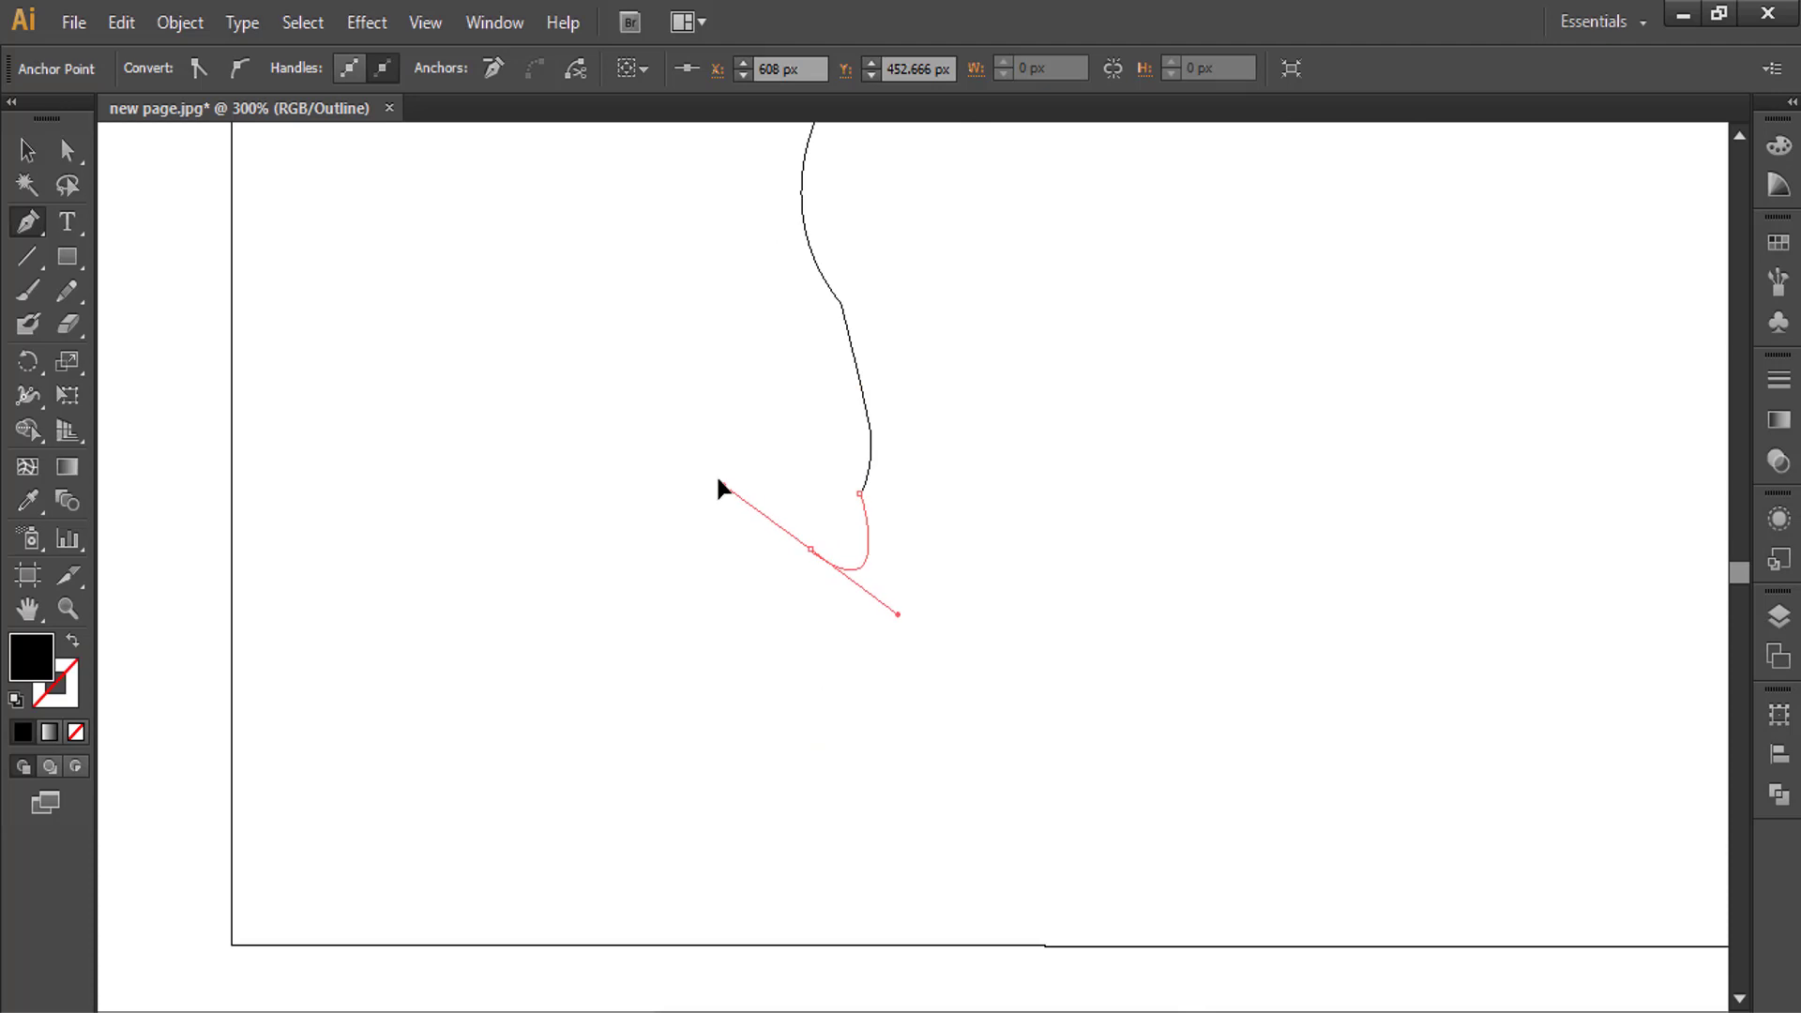
{"action": "left_click", "coordinate": [811, 552], "text": "ctrl"}
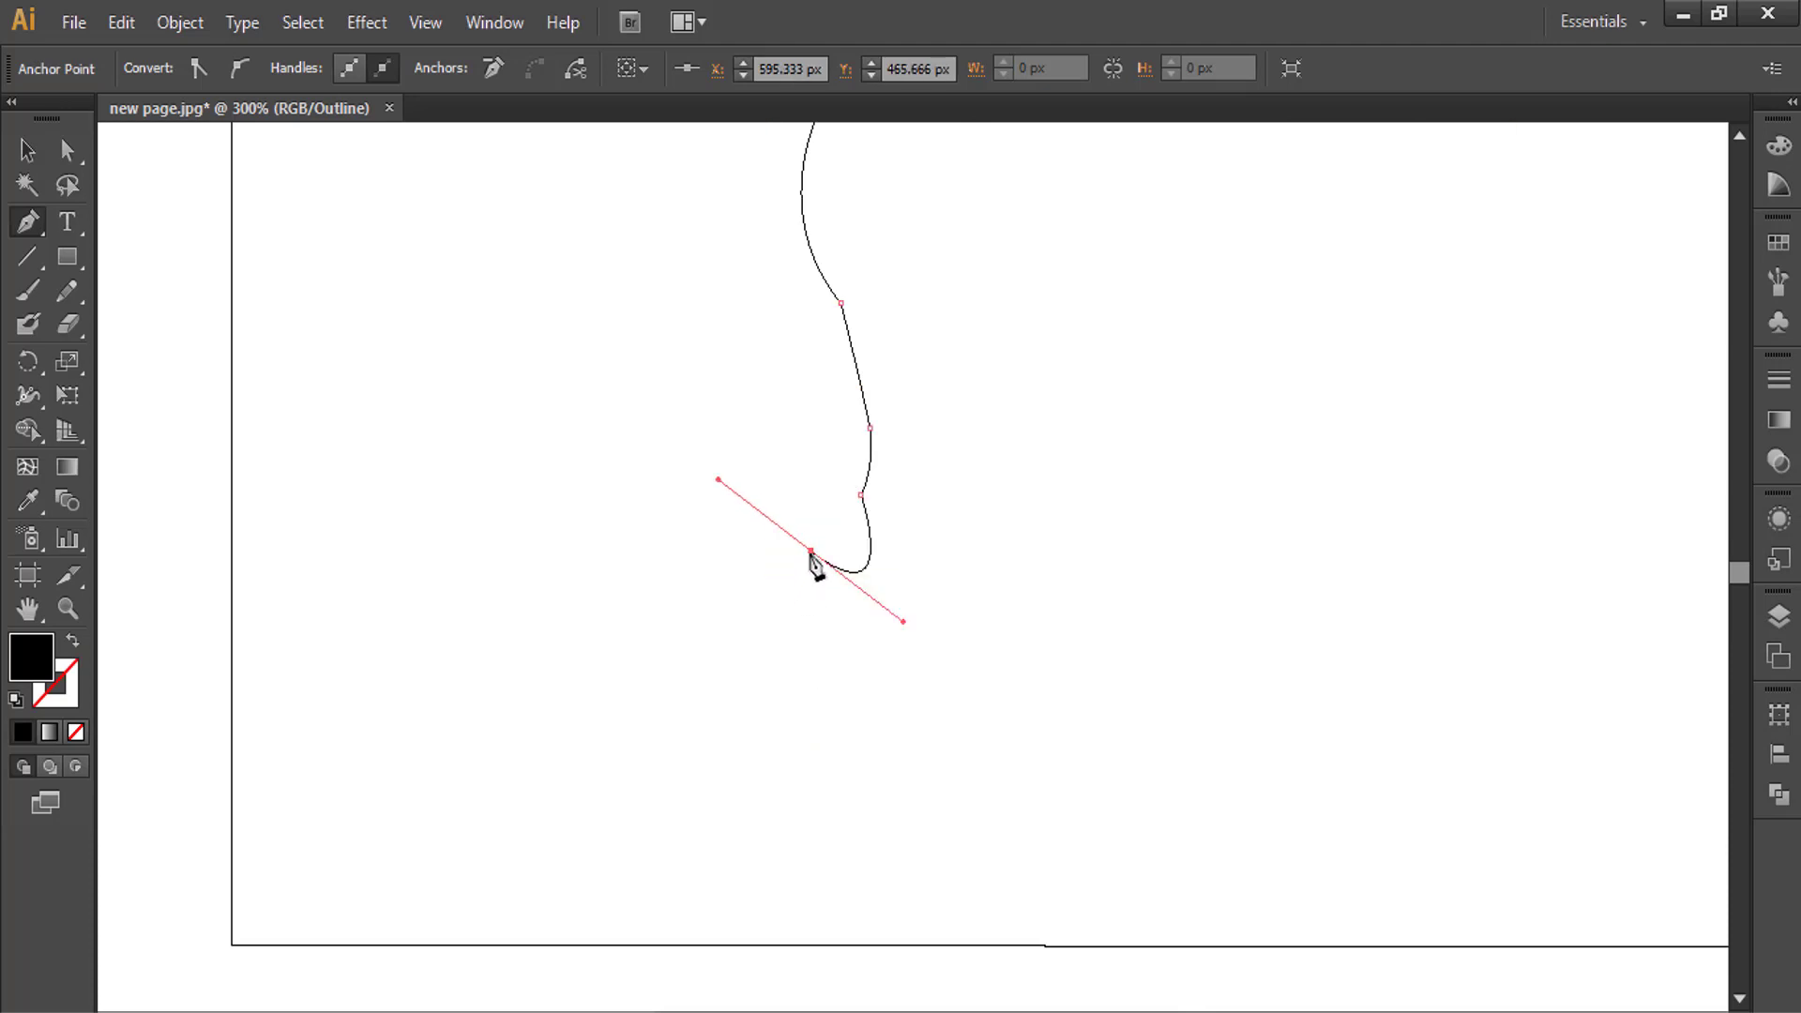
{"action": "left_click", "coordinate": [811, 551]}
- Curve the coastline up the peninsula's west side and westward along the Gulf coast
{"action": "left_click", "coordinate": [769, 478]}
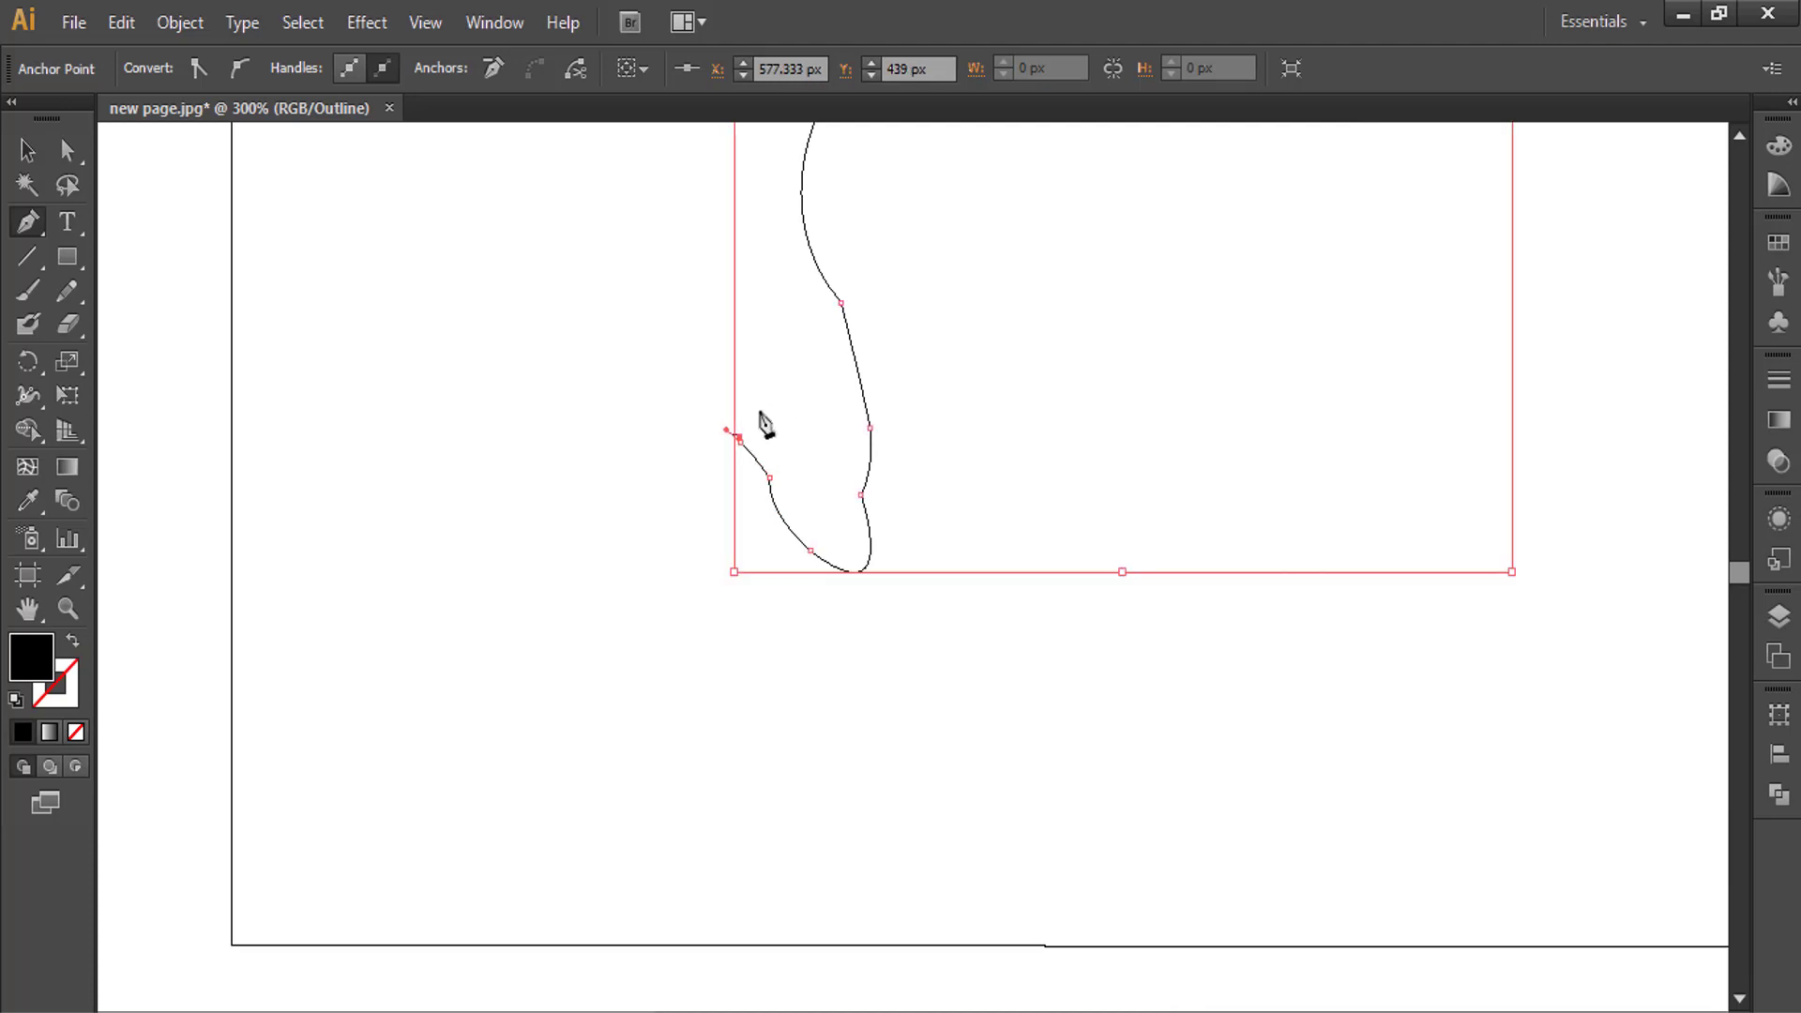
{"action": "left_click_drag", "start_coordinate": [741, 442], "coordinate": [776, 580]}
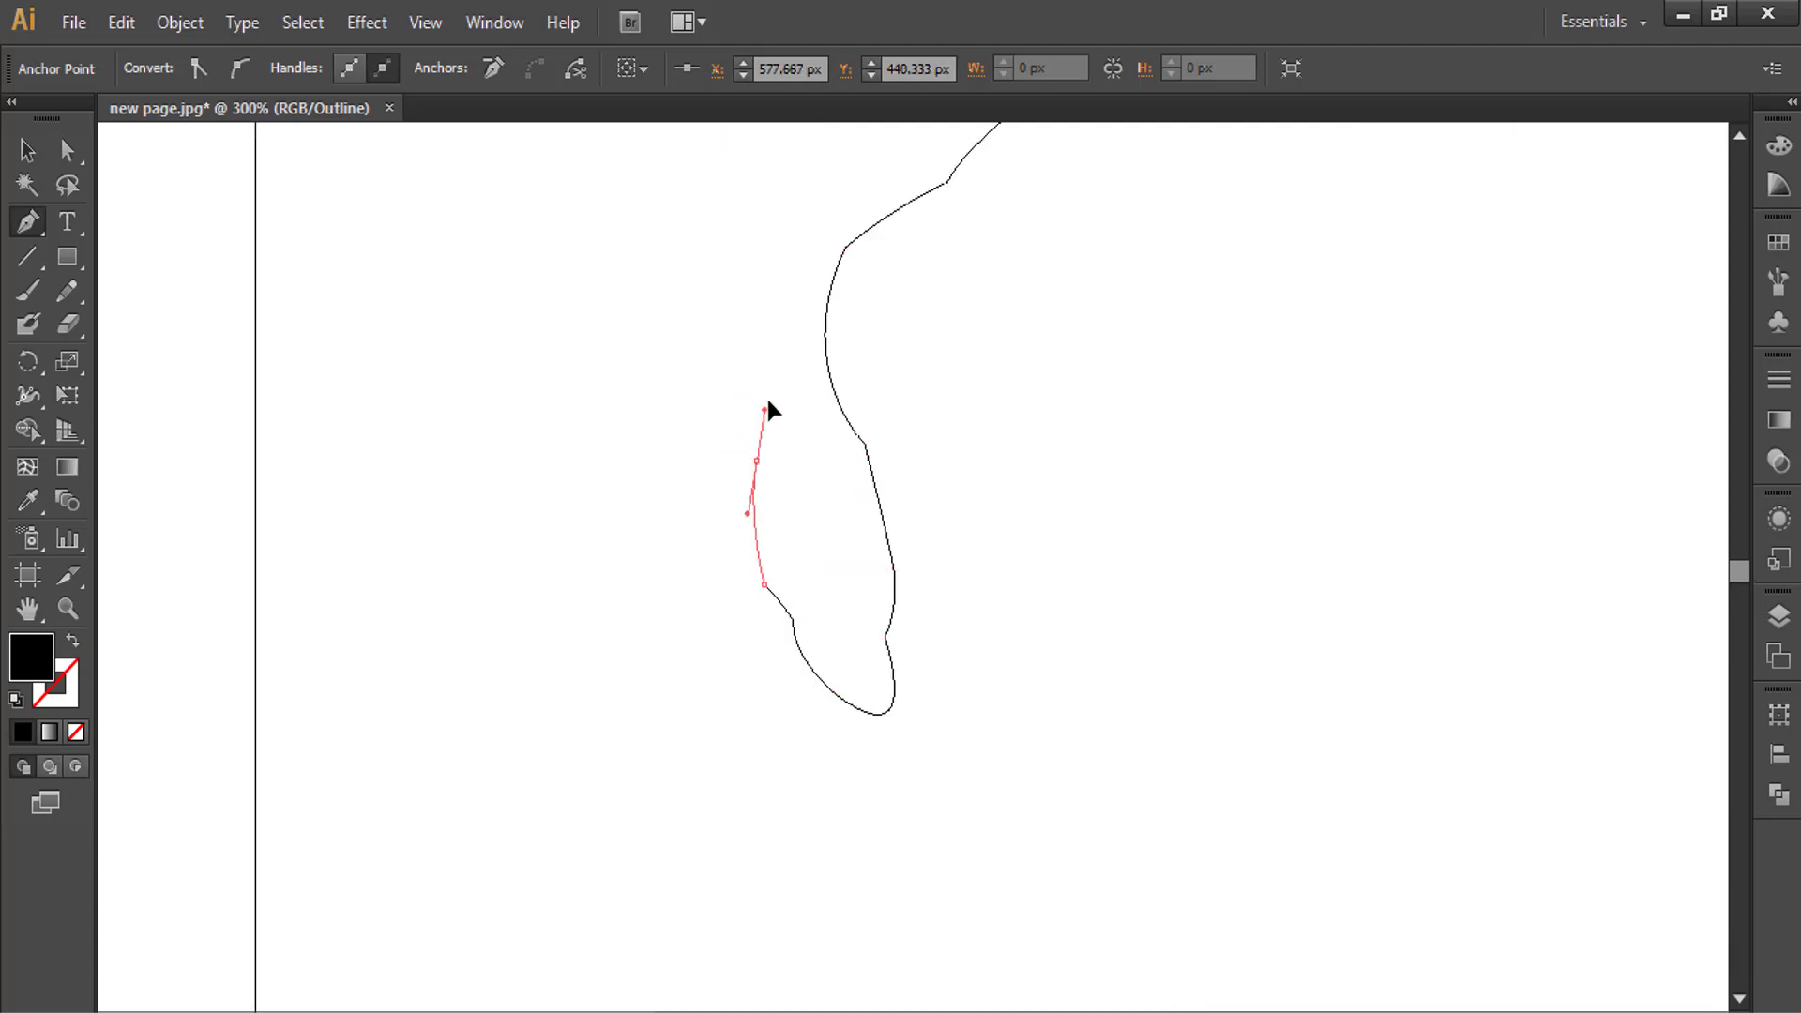
{"action": "left_click_drag", "start_coordinate": [765, 409], "coordinate": [776, 392]}
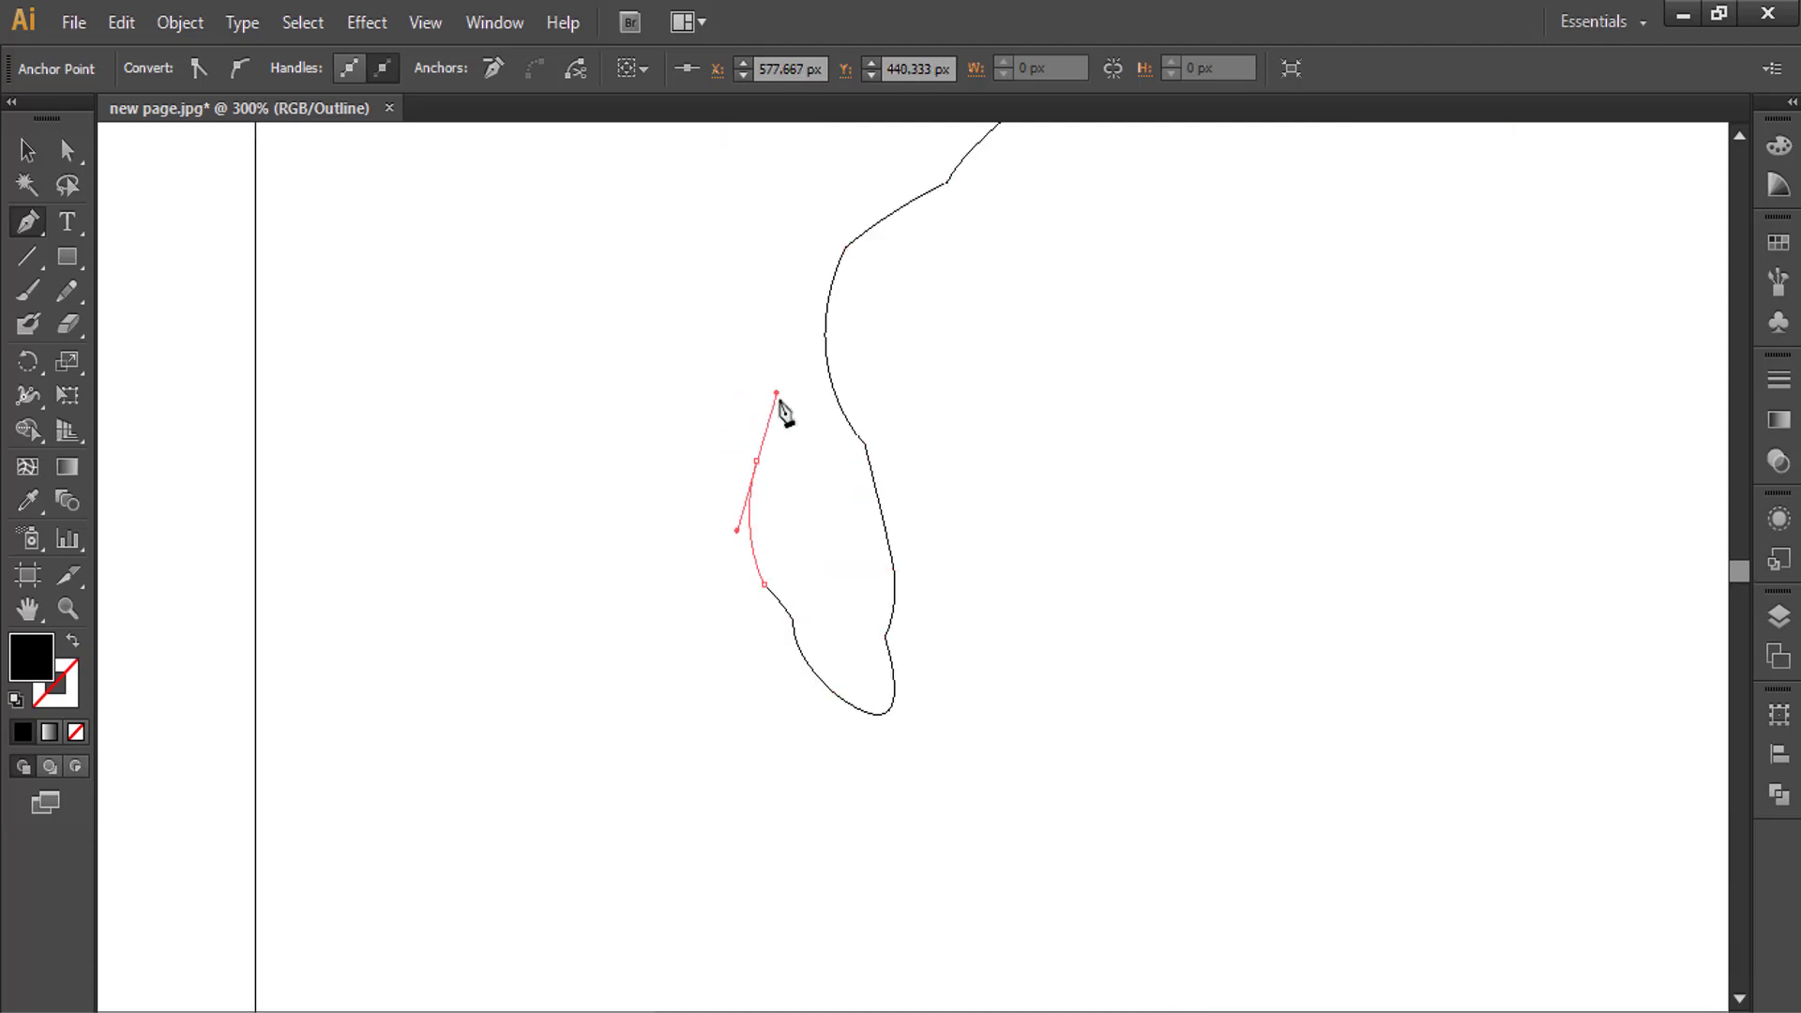
{"action": "left_click", "coordinate": [741, 446]}
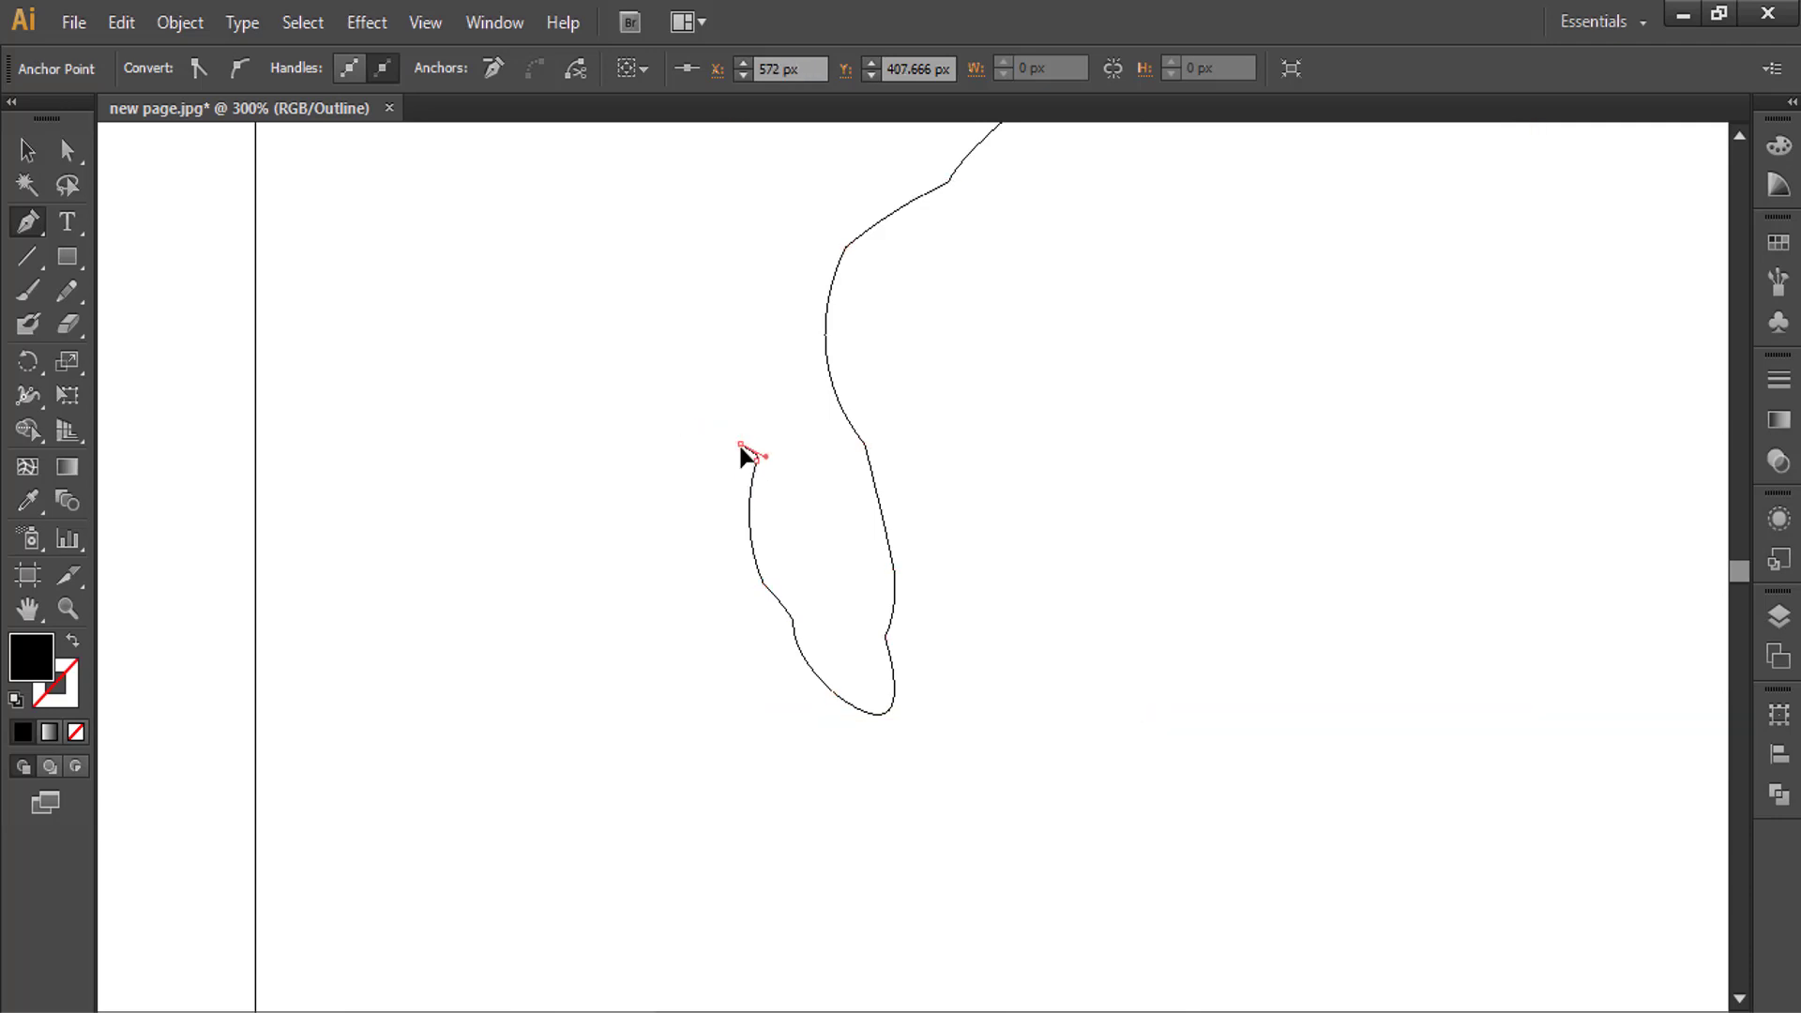
{"action": "left_click_drag", "start_coordinate": [667, 397], "coordinate": [644, 438]}
{"action": "mouse_move", "coordinate": [556, 364]}
{"action": "left_mouse_down"}
{"action": "mouse_move", "coordinate": [546, 335]}
{"action": "mouse_move", "coordinate": [541, 364]}
{"action": "left_mouse_up"}
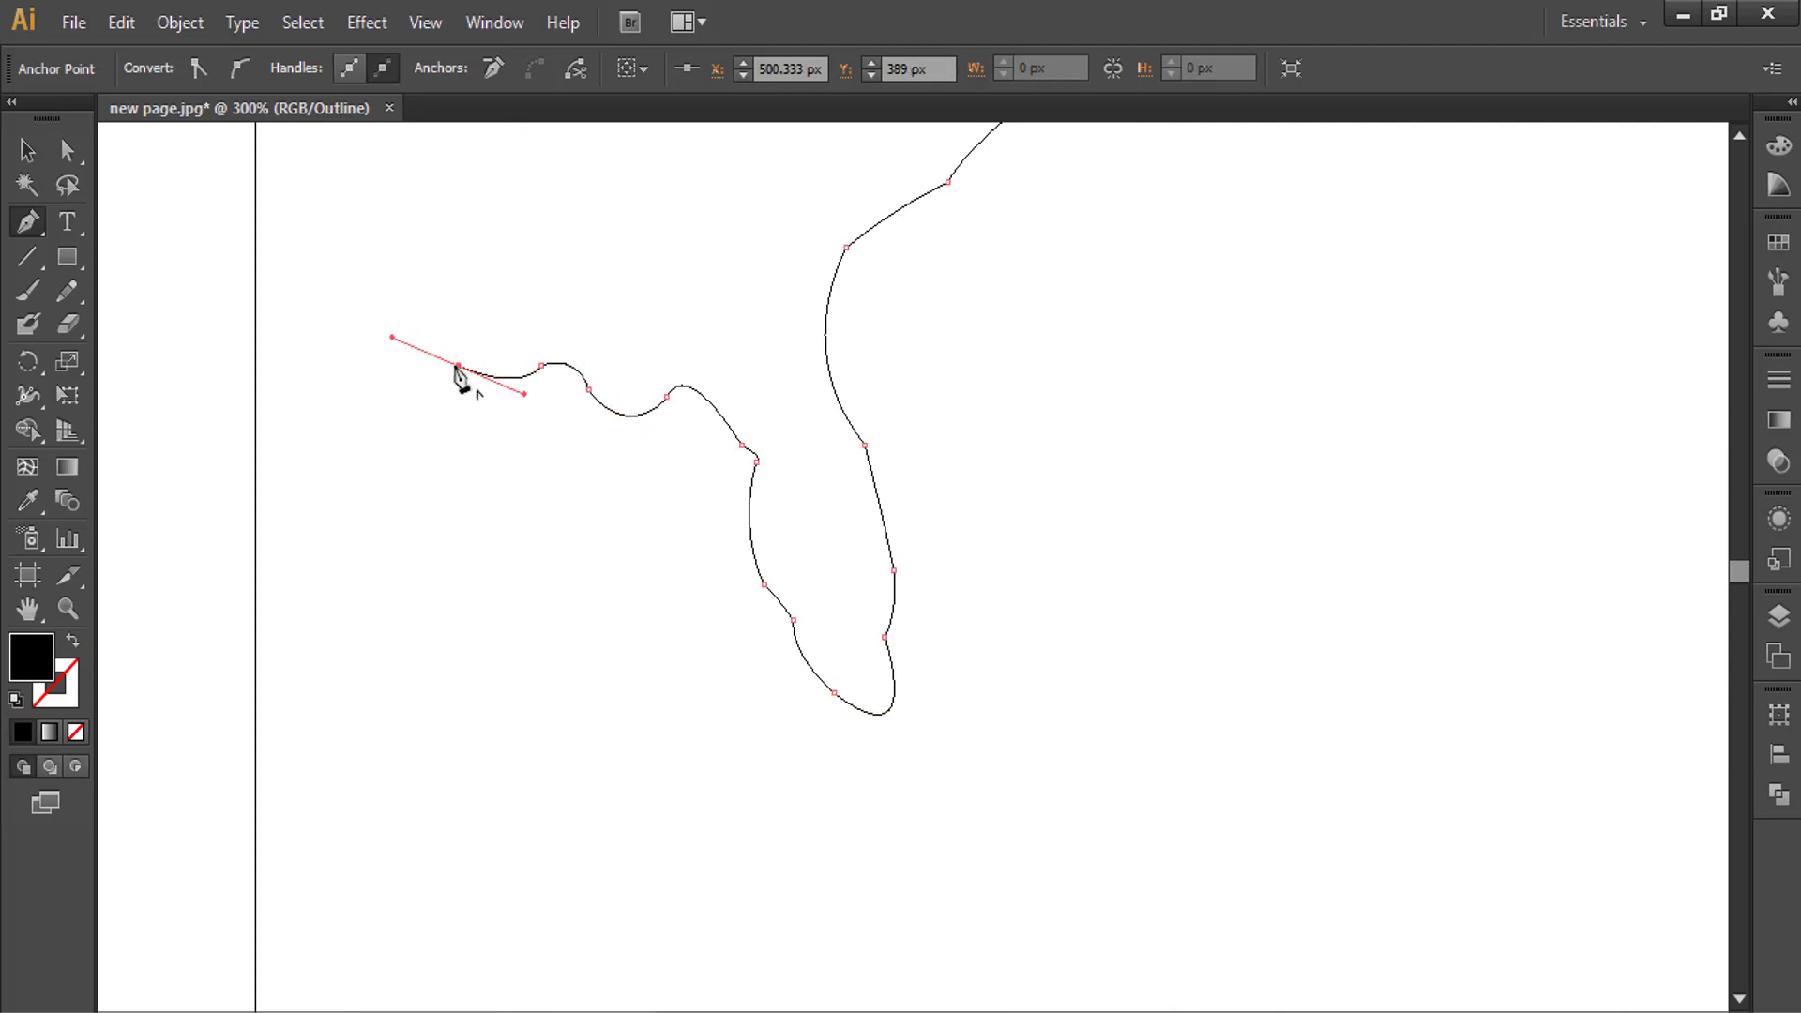
{"action": "left_click_drag", "start_coordinate": [457, 367], "coordinate": [416, 375]}
{"action": "left_click", "coordinate": [413, 373]}
{"action": "left_click", "coordinate": [366, 401]}
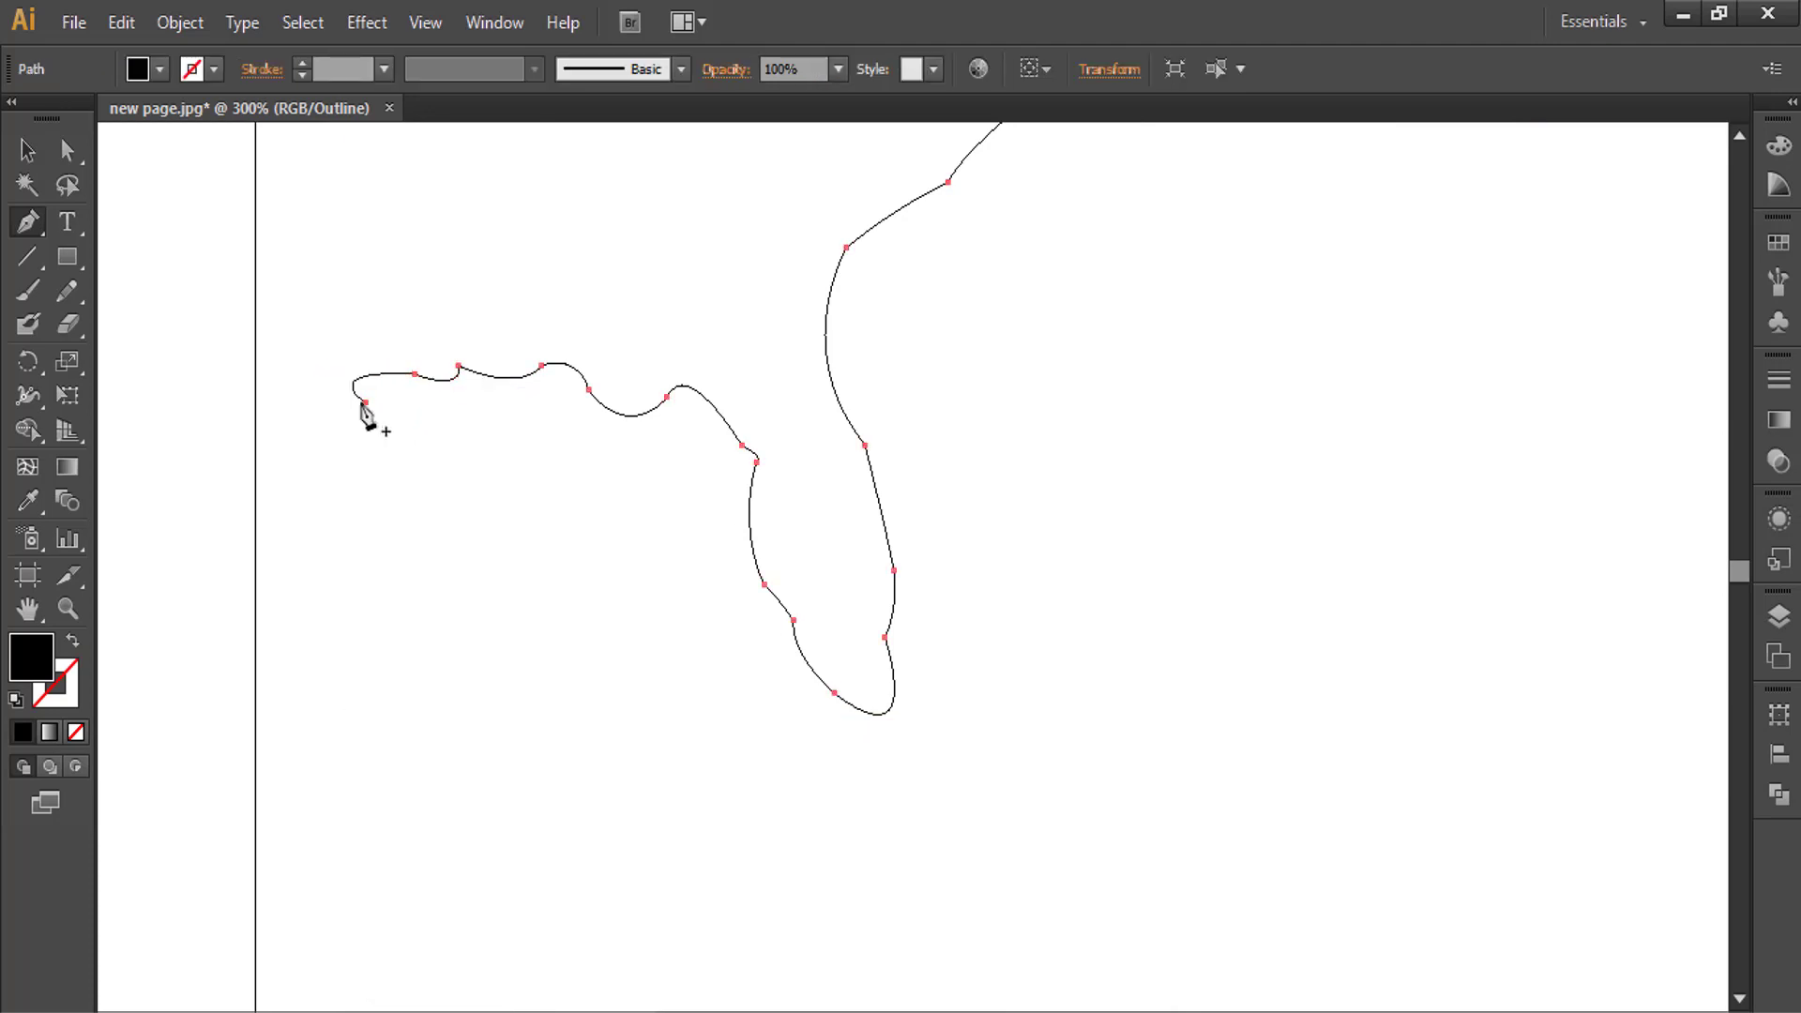
{"action": "left_click", "coordinate": [367, 404]}
{"action": "left_click_drag", "start_coordinate": [369, 434], "coordinate": [268, 370]}
{"action": "left_click", "coordinate": [370, 434]}
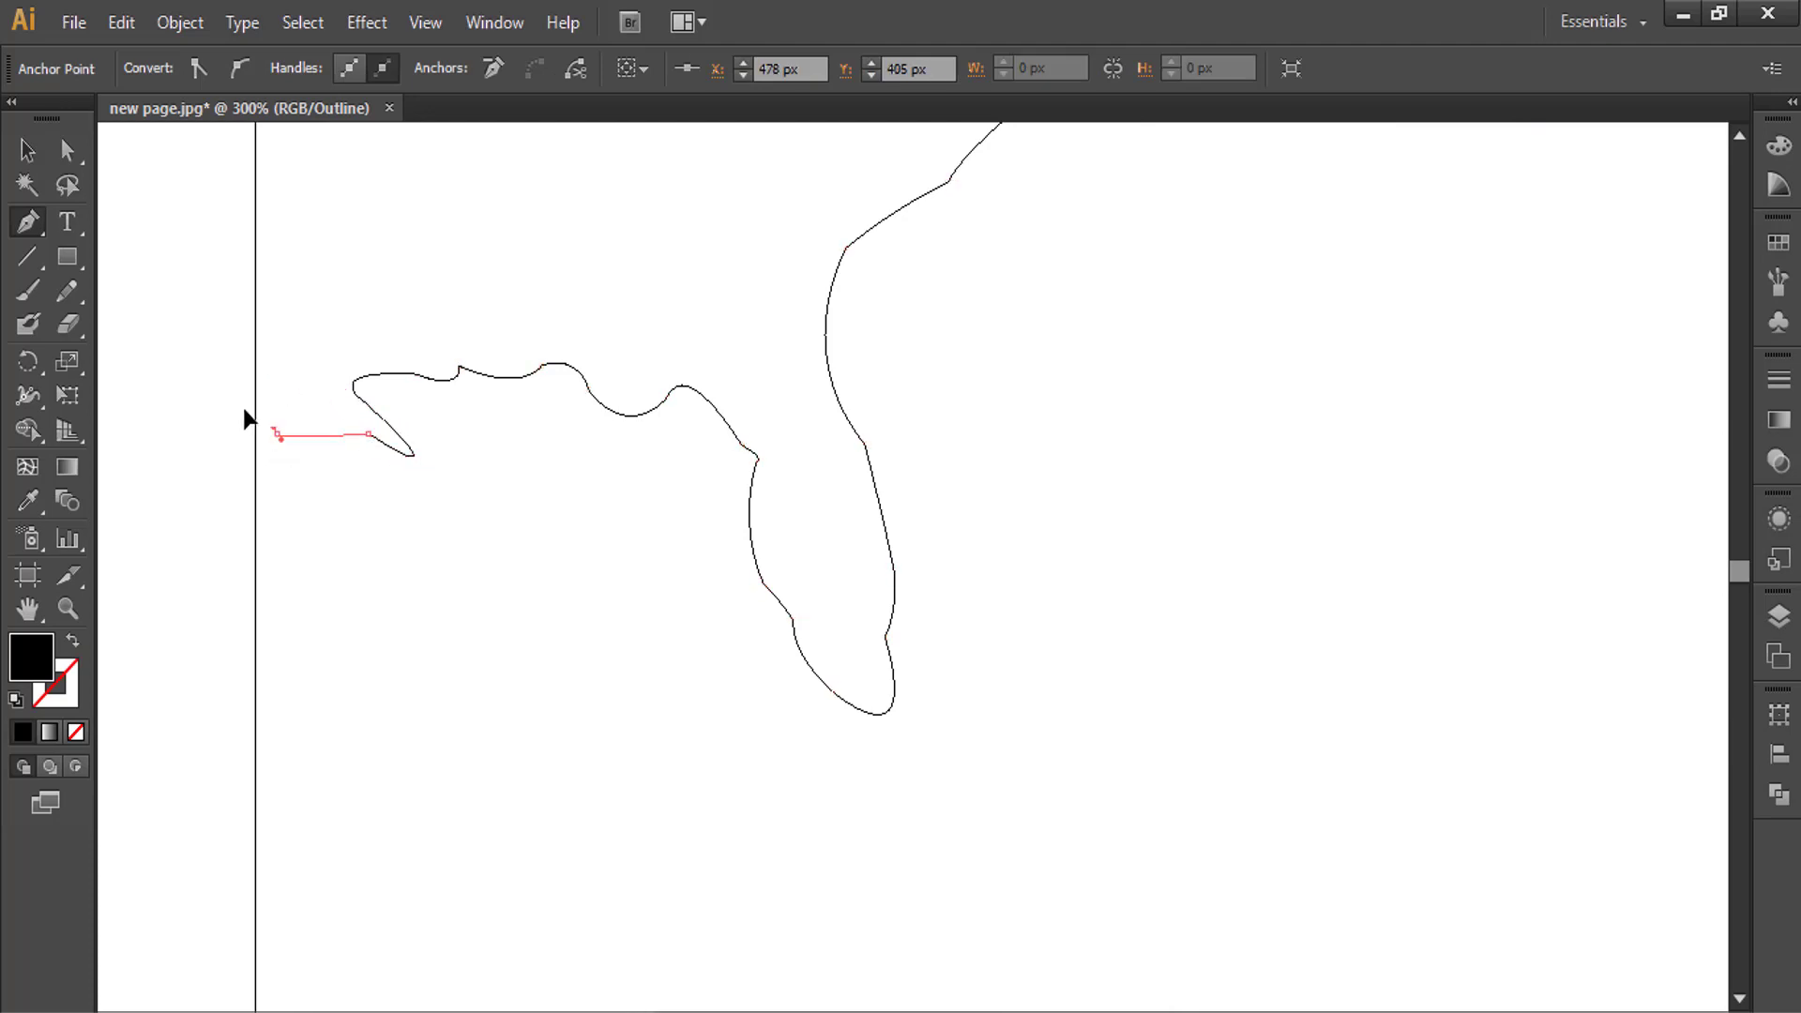
{"action": "left_click", "coordinate": [276, 434]}
- Undo the stray left-edge point and close the land shape at its starting anchor
{"action": "key", "text": "ctrl+z"}
{"action": "mouse_move", "coordinate": [272, 431]}
{"action": "left_mouse_down"}
{"action": "mouse_move", "coordinate": [450, 704]}
{"action": "mouse_move", "coordinate": [792, 665]}
{"action": "left_mouse_up"}
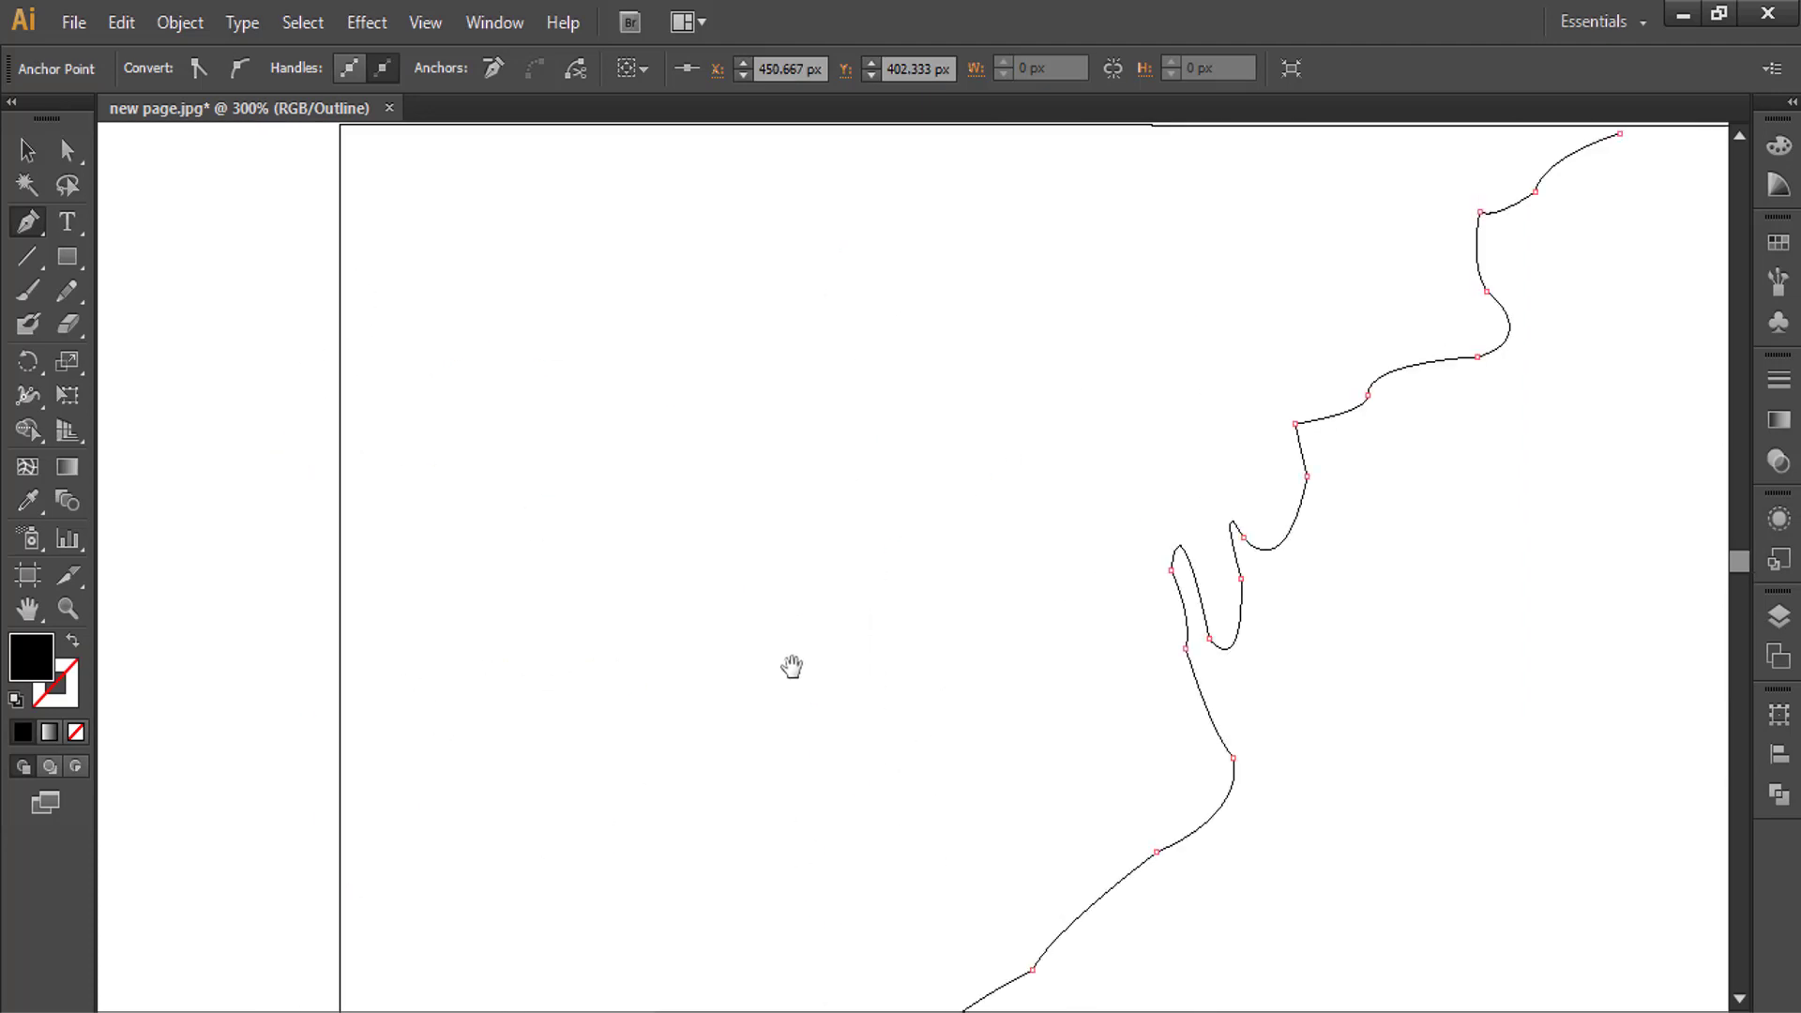
{"action": "left_click_drag", "start_coordinate": [479, 558], "coordinate": [607, 669]}
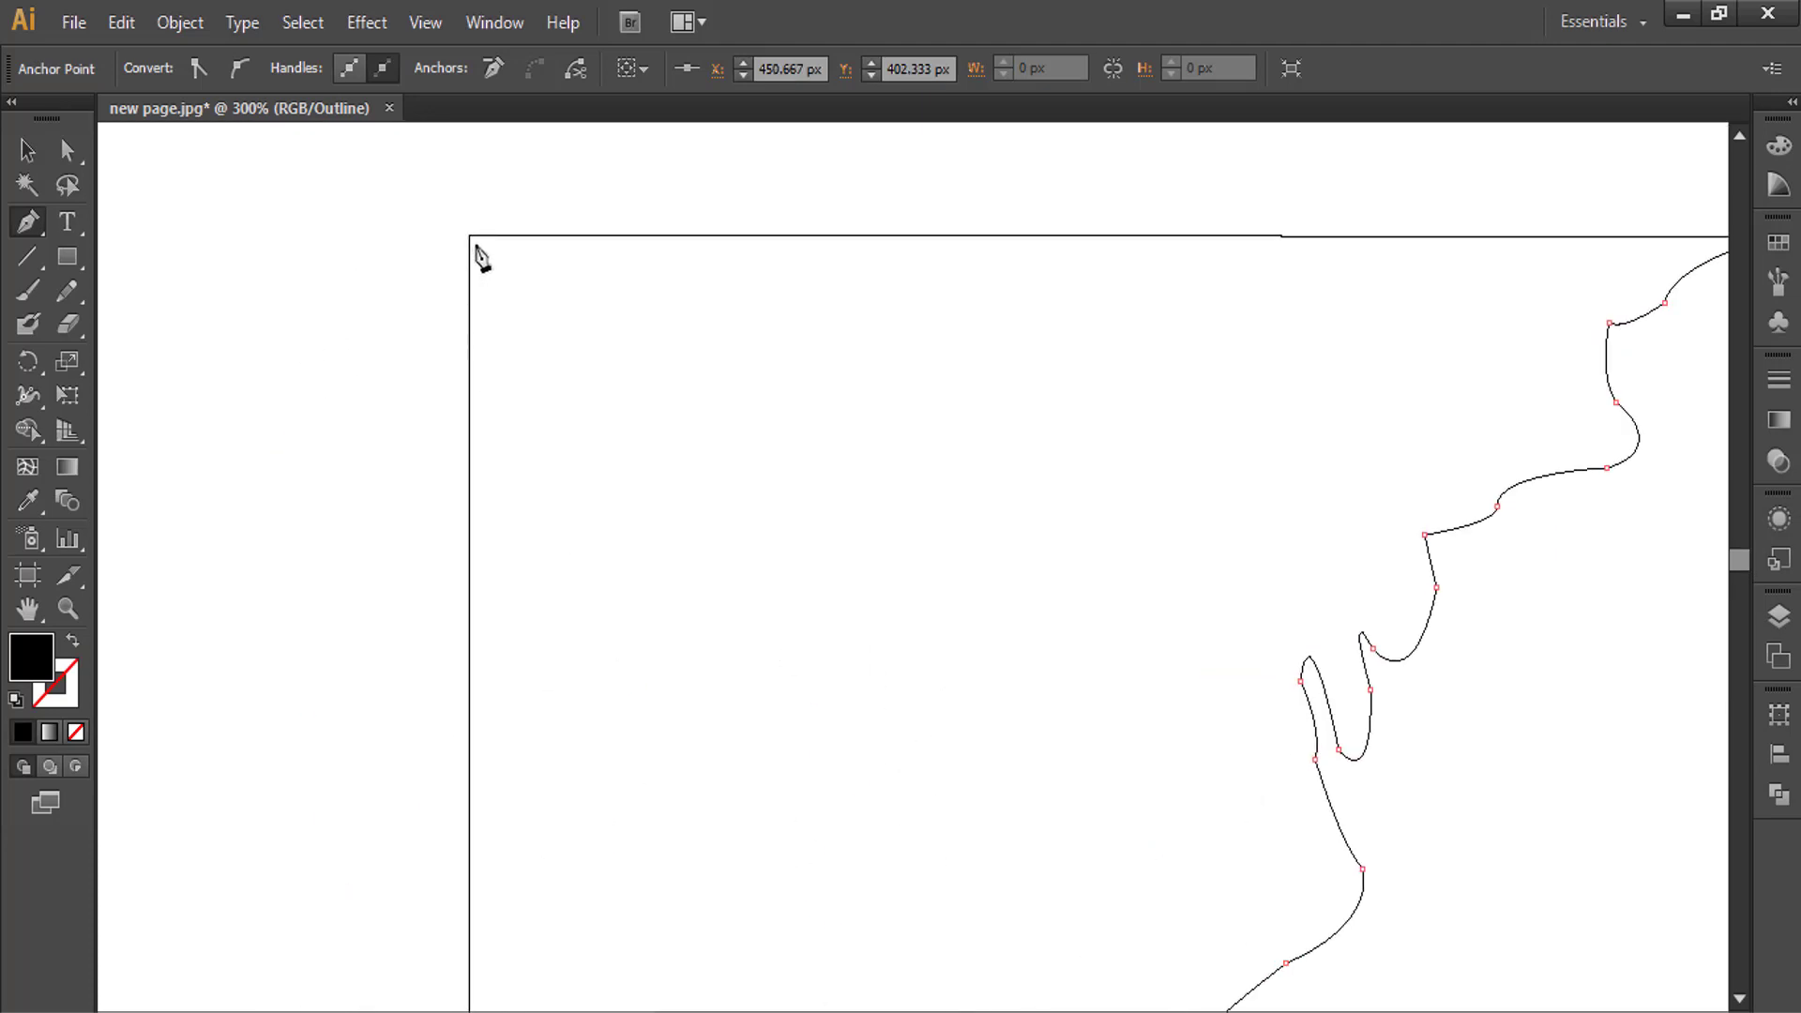
{"action": "scroll", "coordinate": [750, 441], "scroll_direction": "up", "scroll_amount": 2}
{"action": "scroll", "coordinate": [750, 440], "scroll_direction": "right", "scroll_amount": 5}
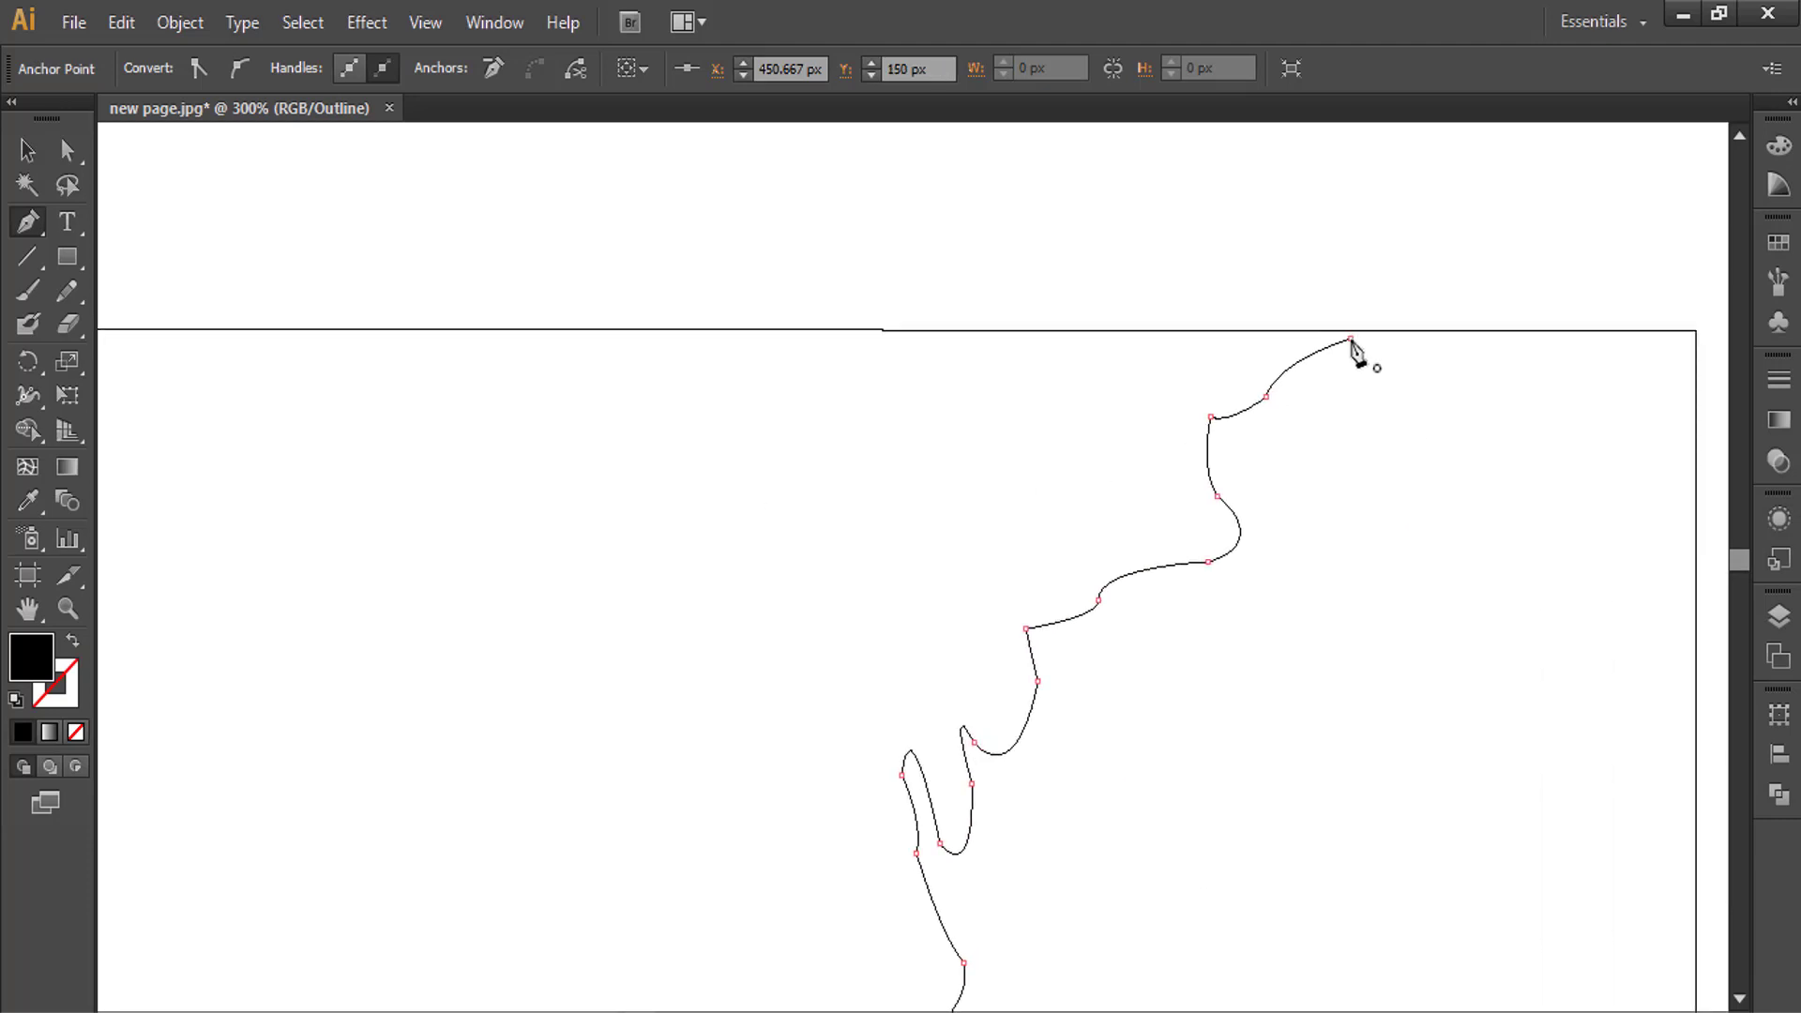
{"action": "left_click", "coordinate": [1350, 340]}
{"action": "left_click", "coordinate": [957, 258], "text": "ctrl"}
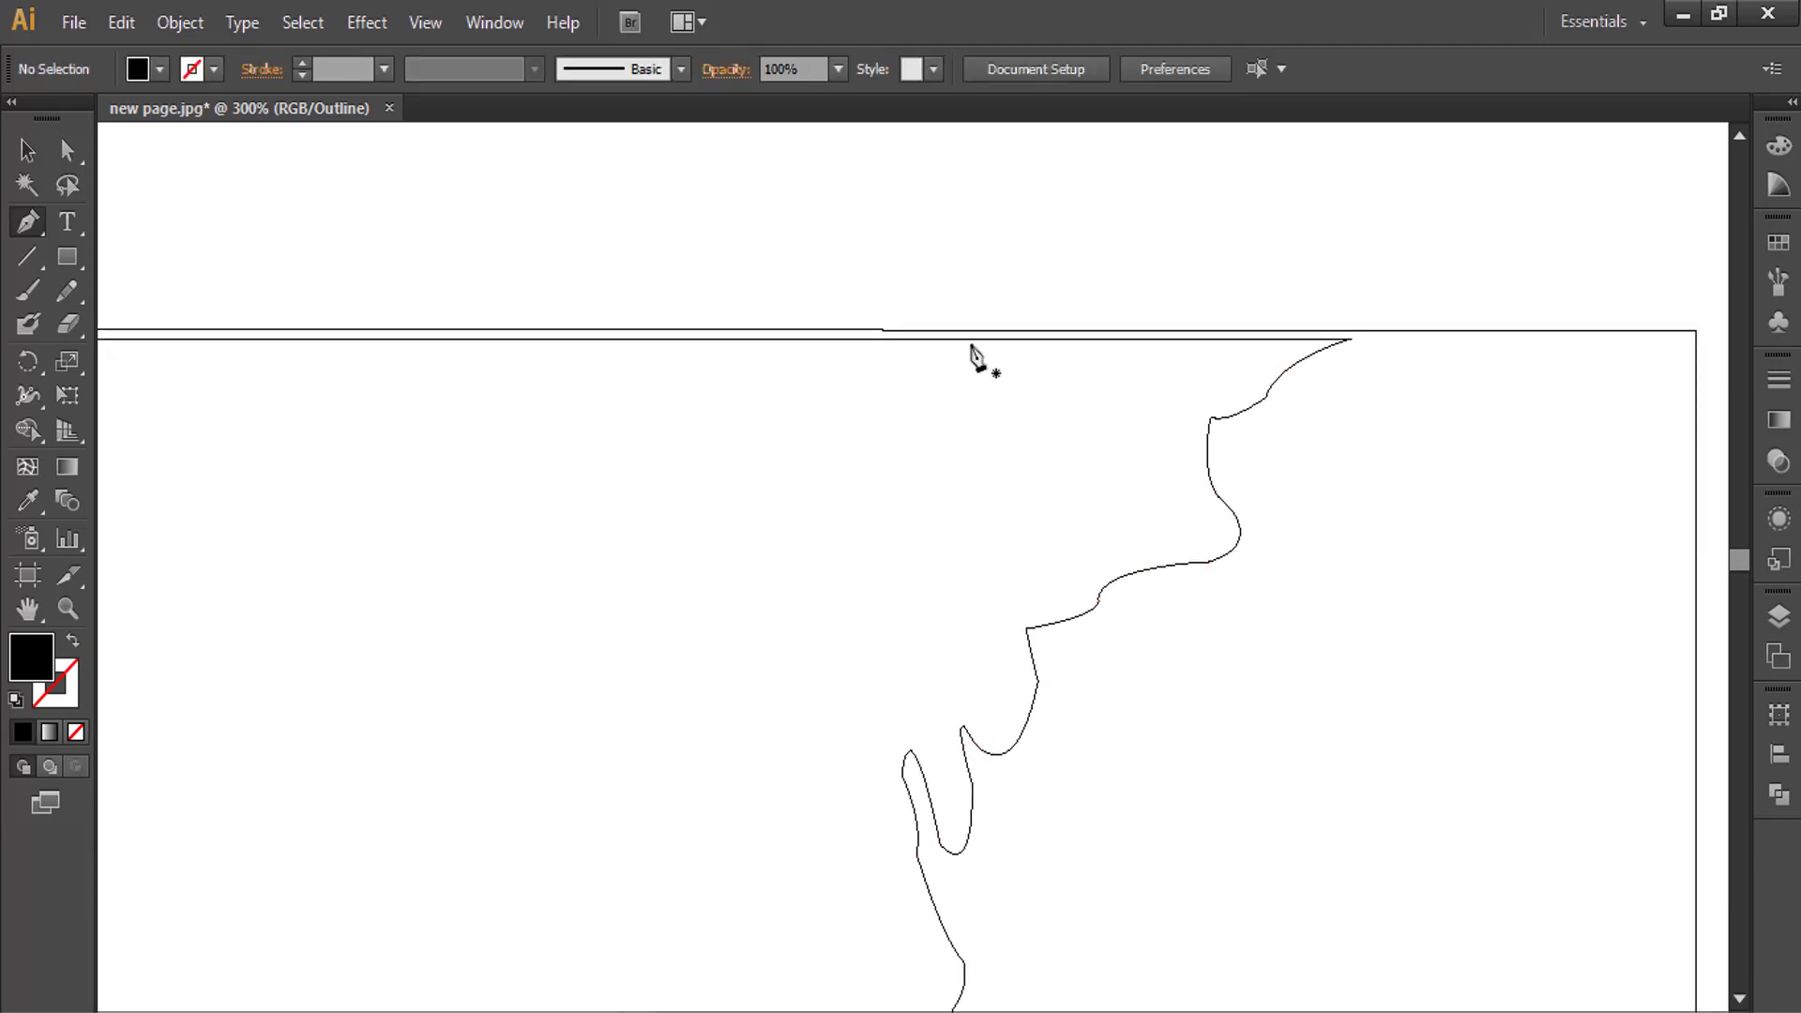
{"action": "scroll", "coordinate": [965, 431], "scroll_direction": "left", "scroll_amount": 4}
{"action": "scroll", "coordinate": [965, 431], "scroll_direction": "down", "scroll_amount": 1}
- Outline and close a narrow rounded lobe hanging from the map's top edge
{"action": "left_click", "coordinate": [613, 316]}
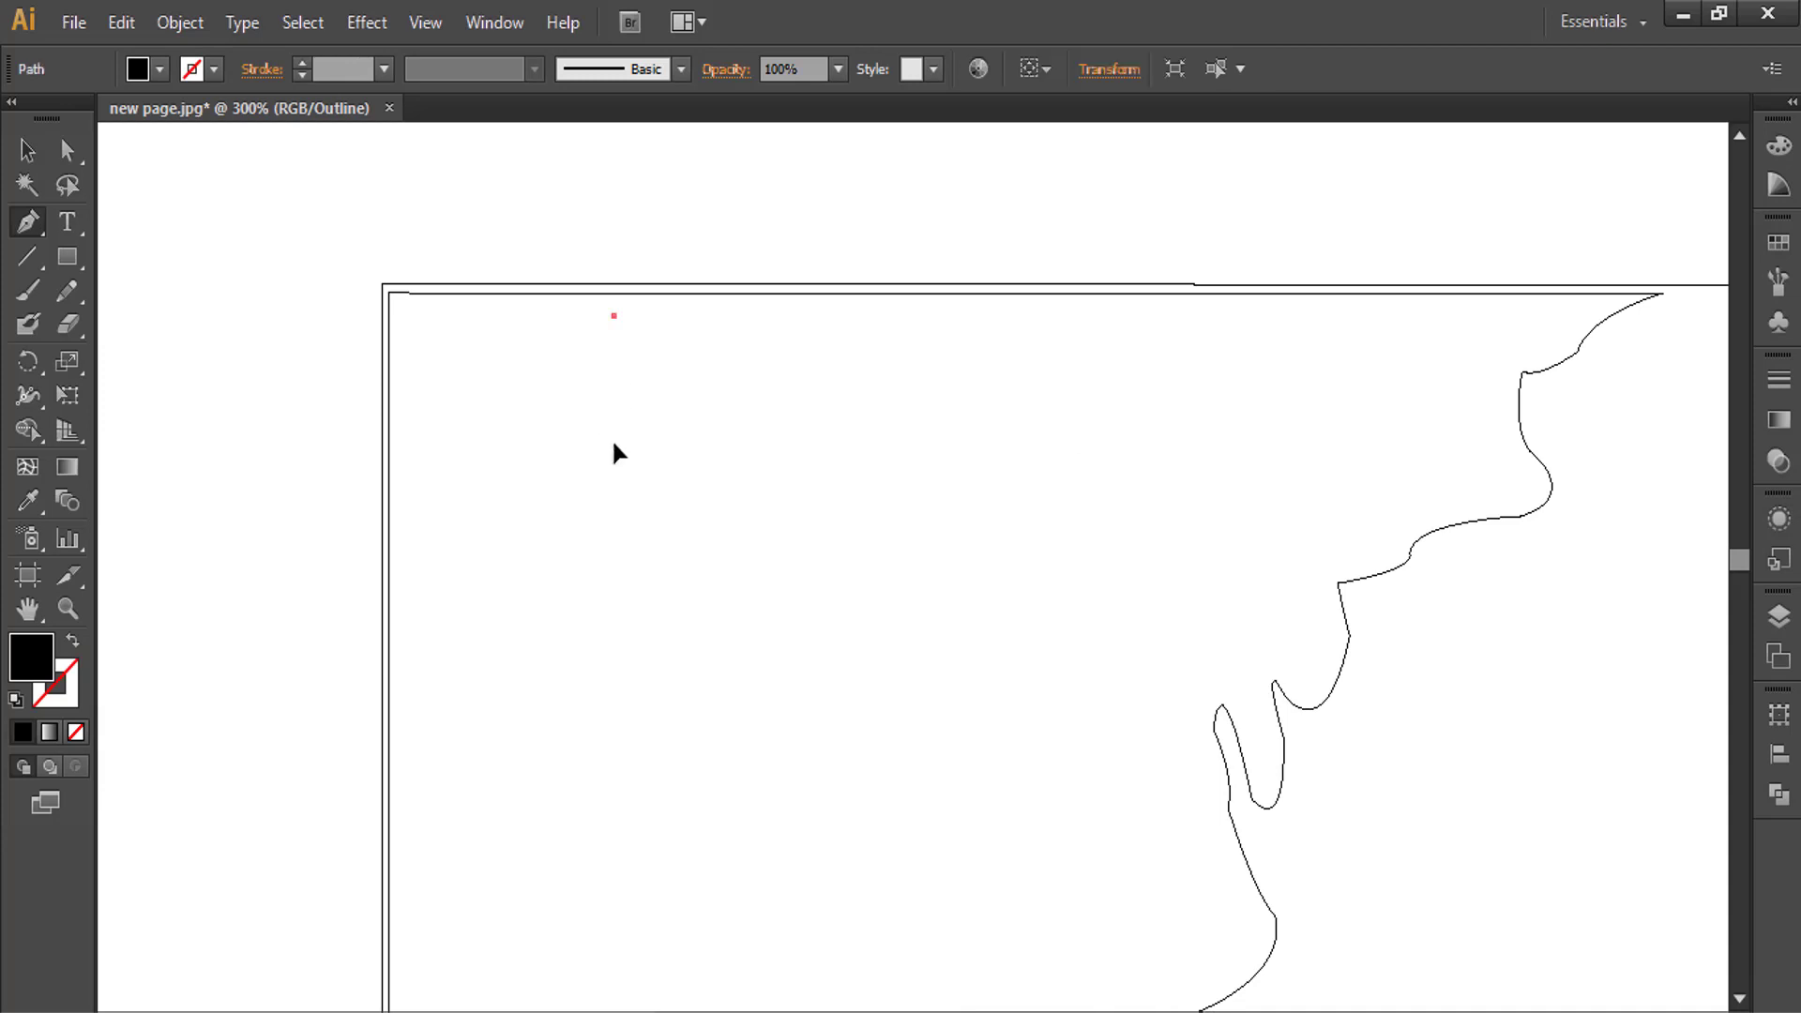
{"action": "mouse_move", "coordinate": [606, 439]}
{"action": "left_mouse_down"}
{"action": "mouse_move", "coordinate": [631, 469]}
{"action": "mouse_move", "coordinate": [714, 387]}
{"action": "mouse_move", "coordinate": [660, 237]}
{"action": "left_mouse_up"}
{"action": "left_click", "coordinate": [648, 476]}
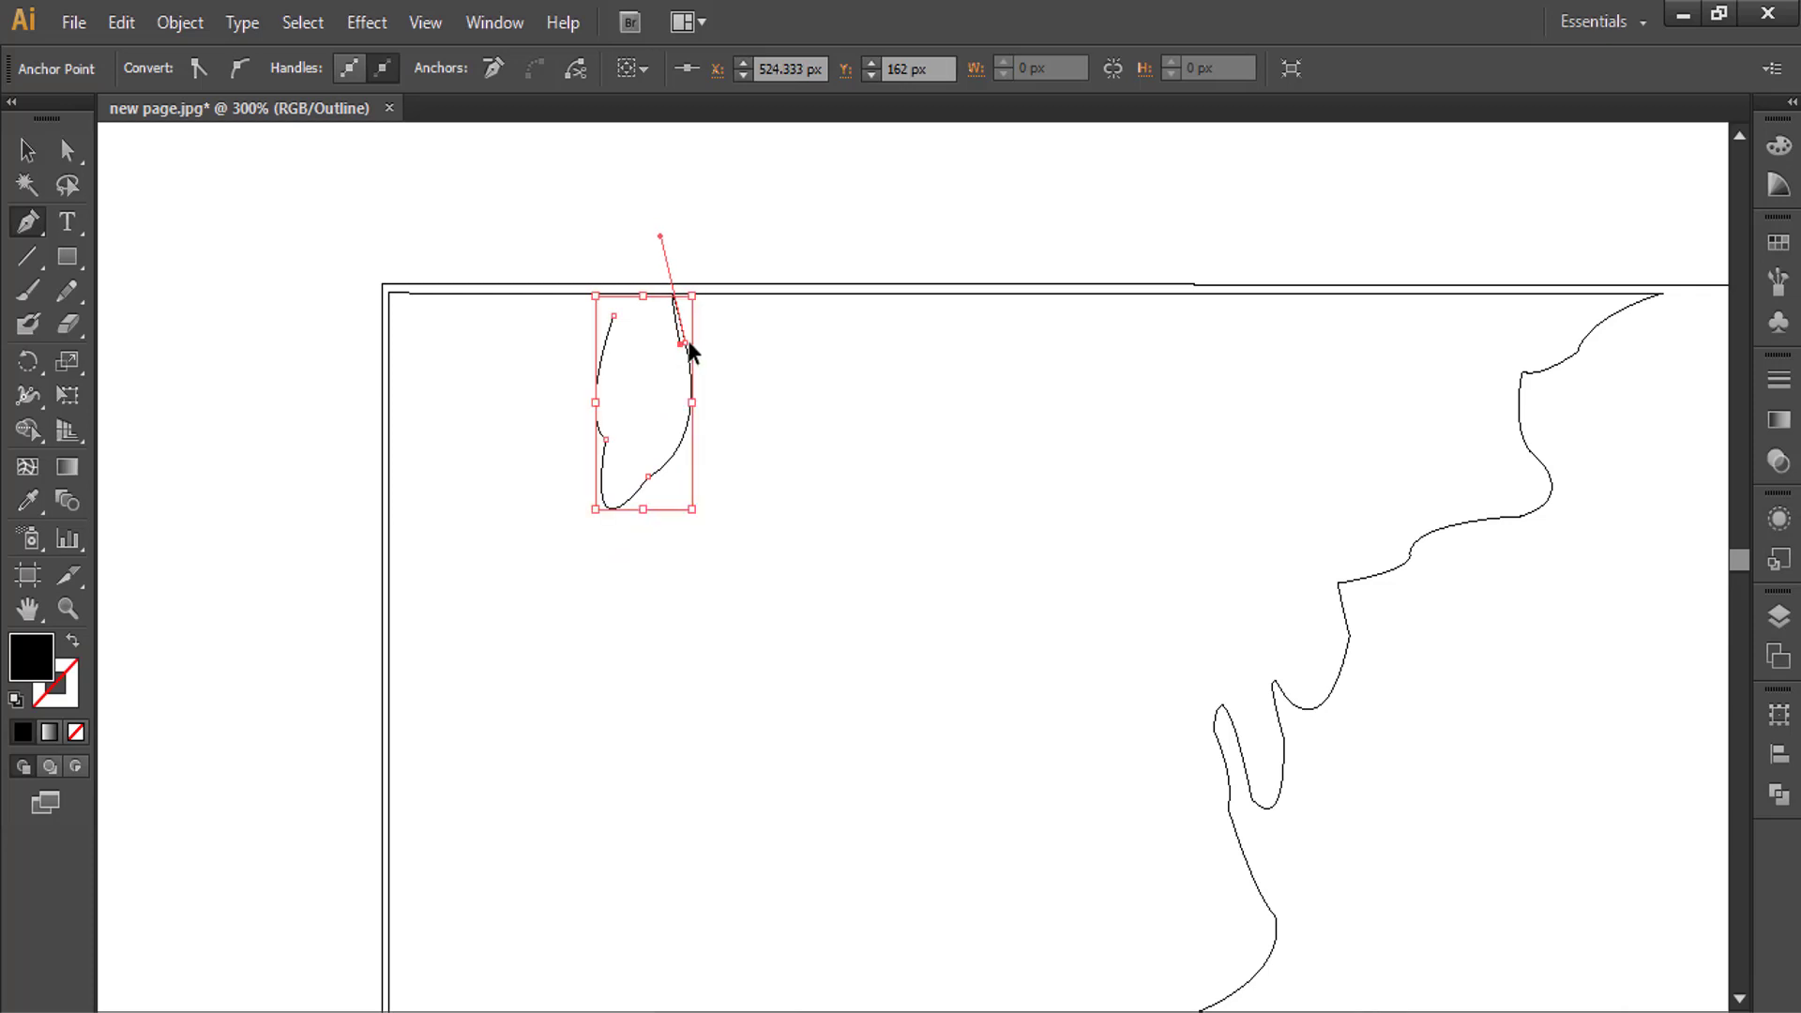
{"action": "left_click", "coordinate": [699, 299]}
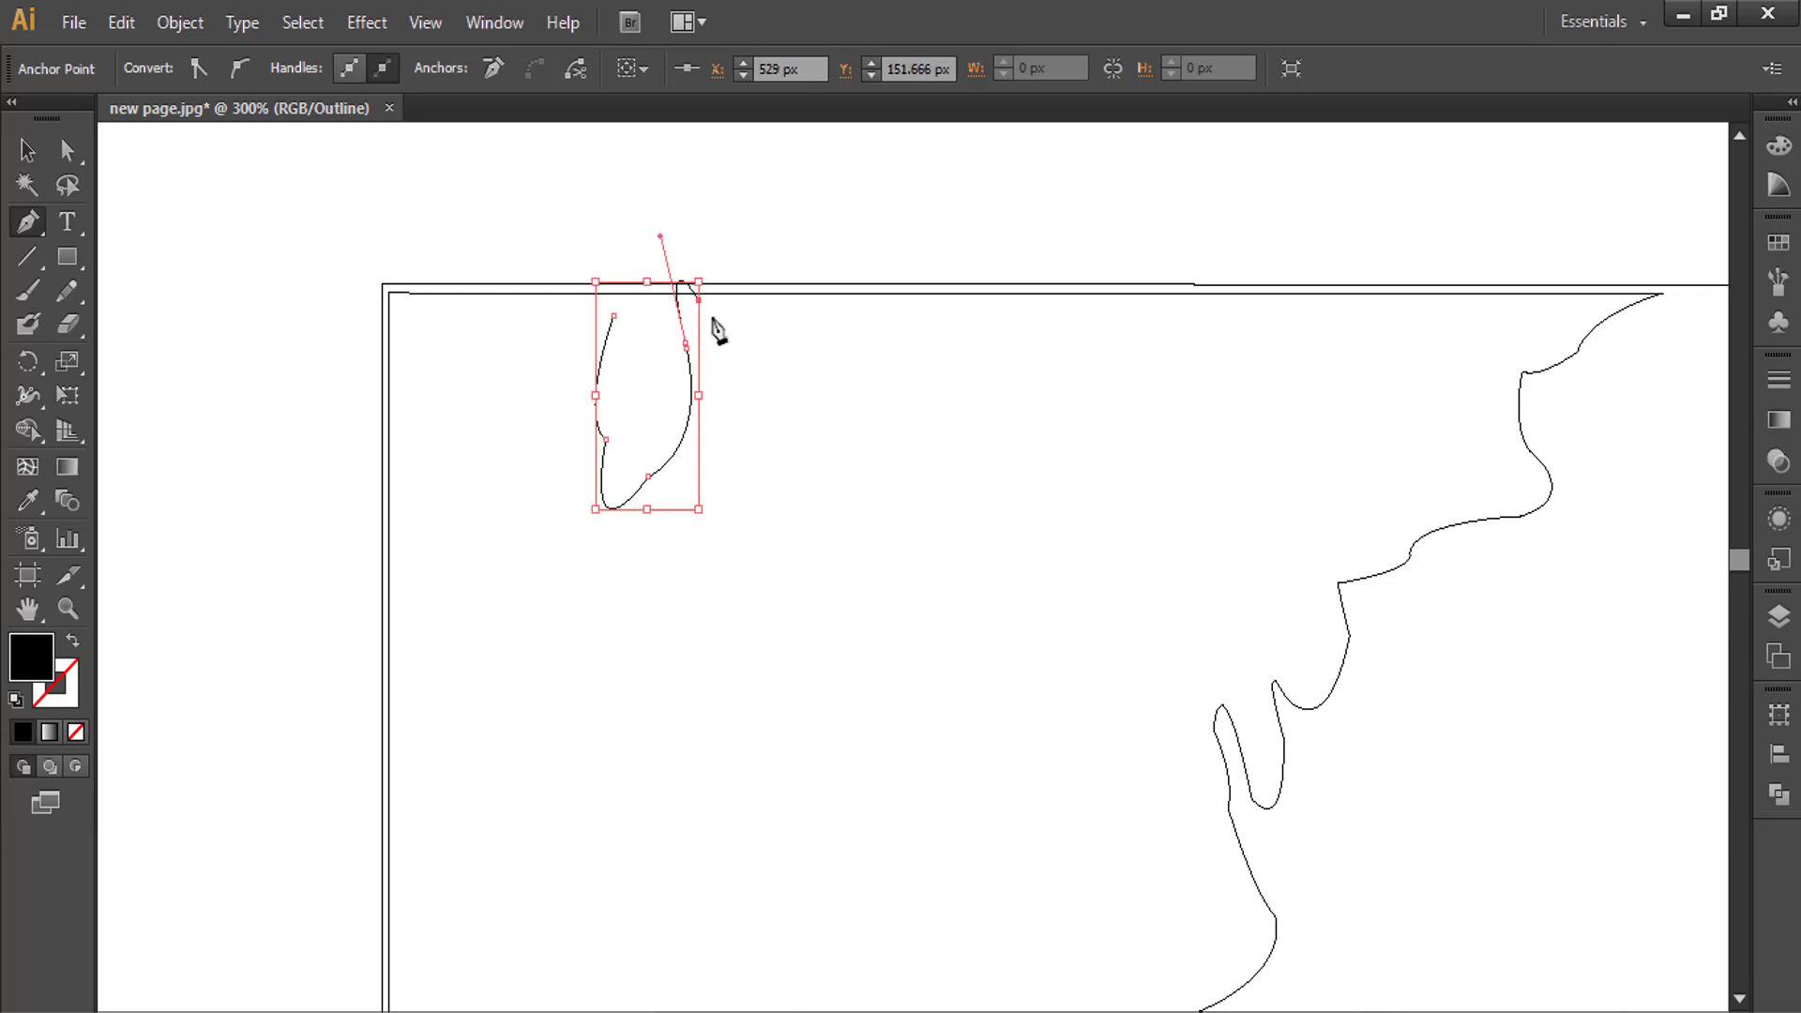
{"action": "key", "text": "ctrl+z"}
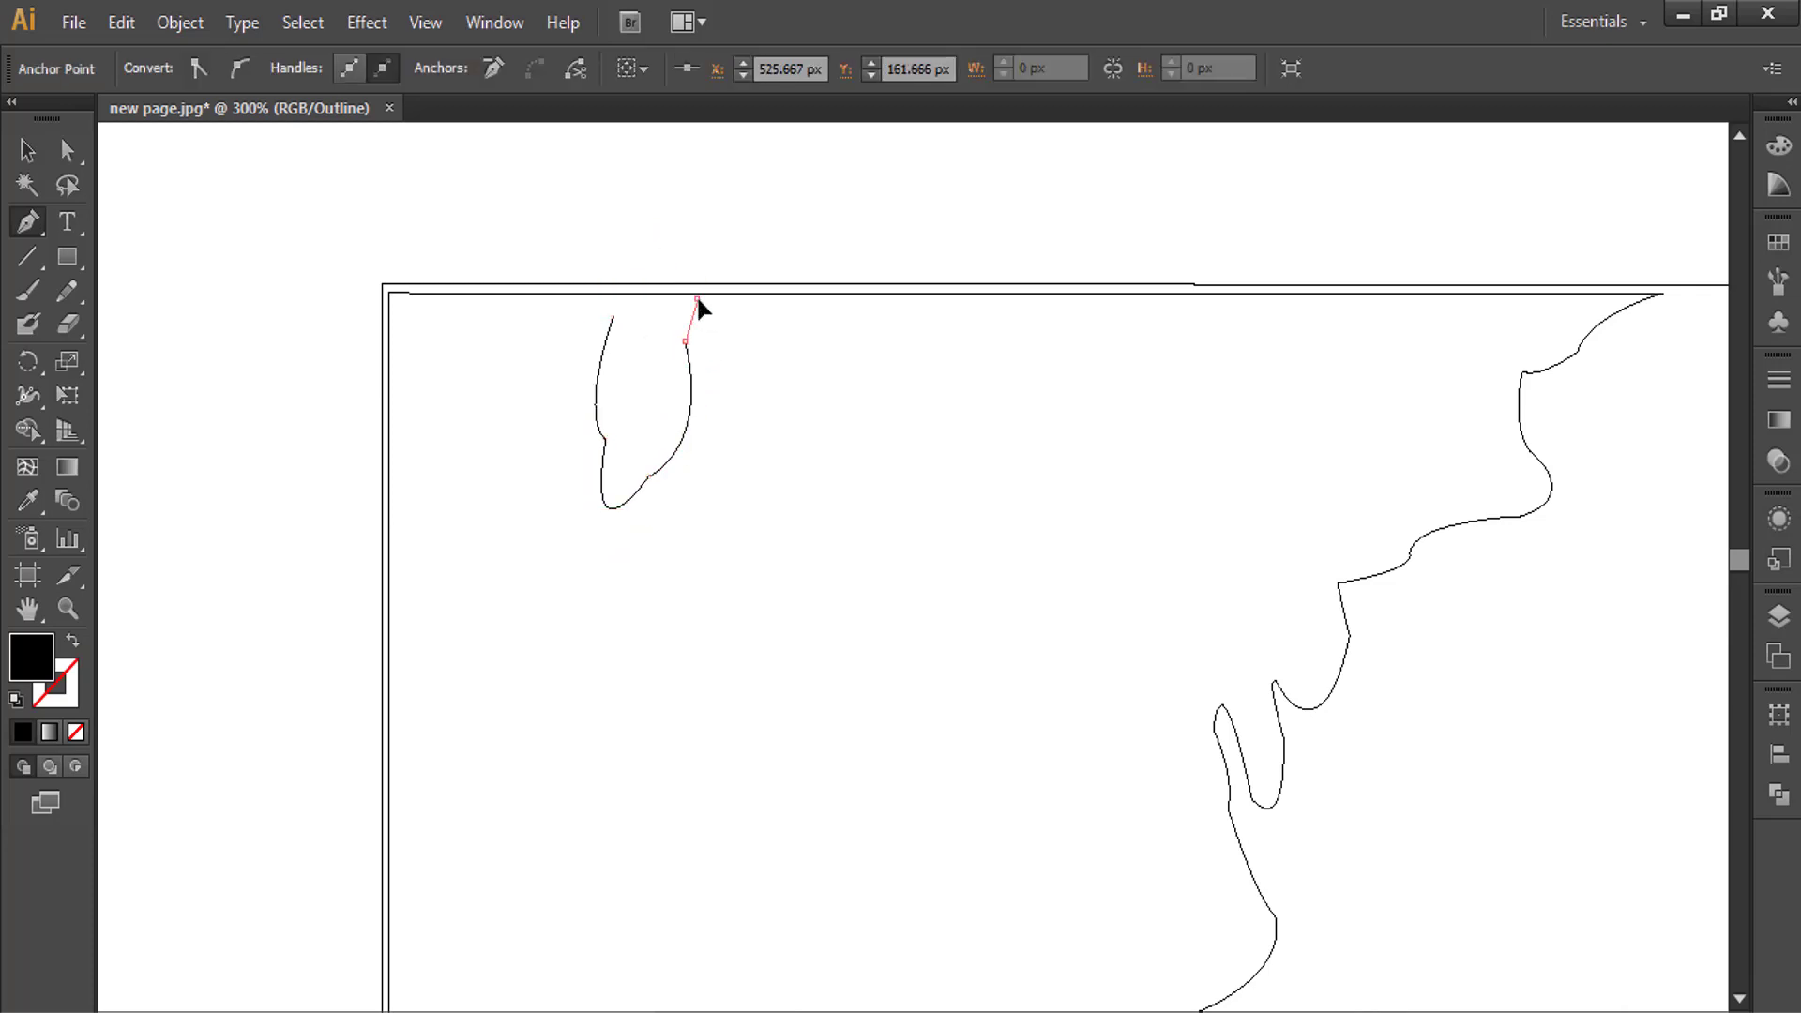
{"action": "left_click_drag", "start_coordinate": [615, 319], "coordinate": [675, 302]}
{"action": "left_click", "coordinate": [861, 319], "text": "ctrl"}
- Draw and close a hooked, lake-like outline beside the lobe, then deselect it
{"action": "left_click", "coordinate": [836, 303]}
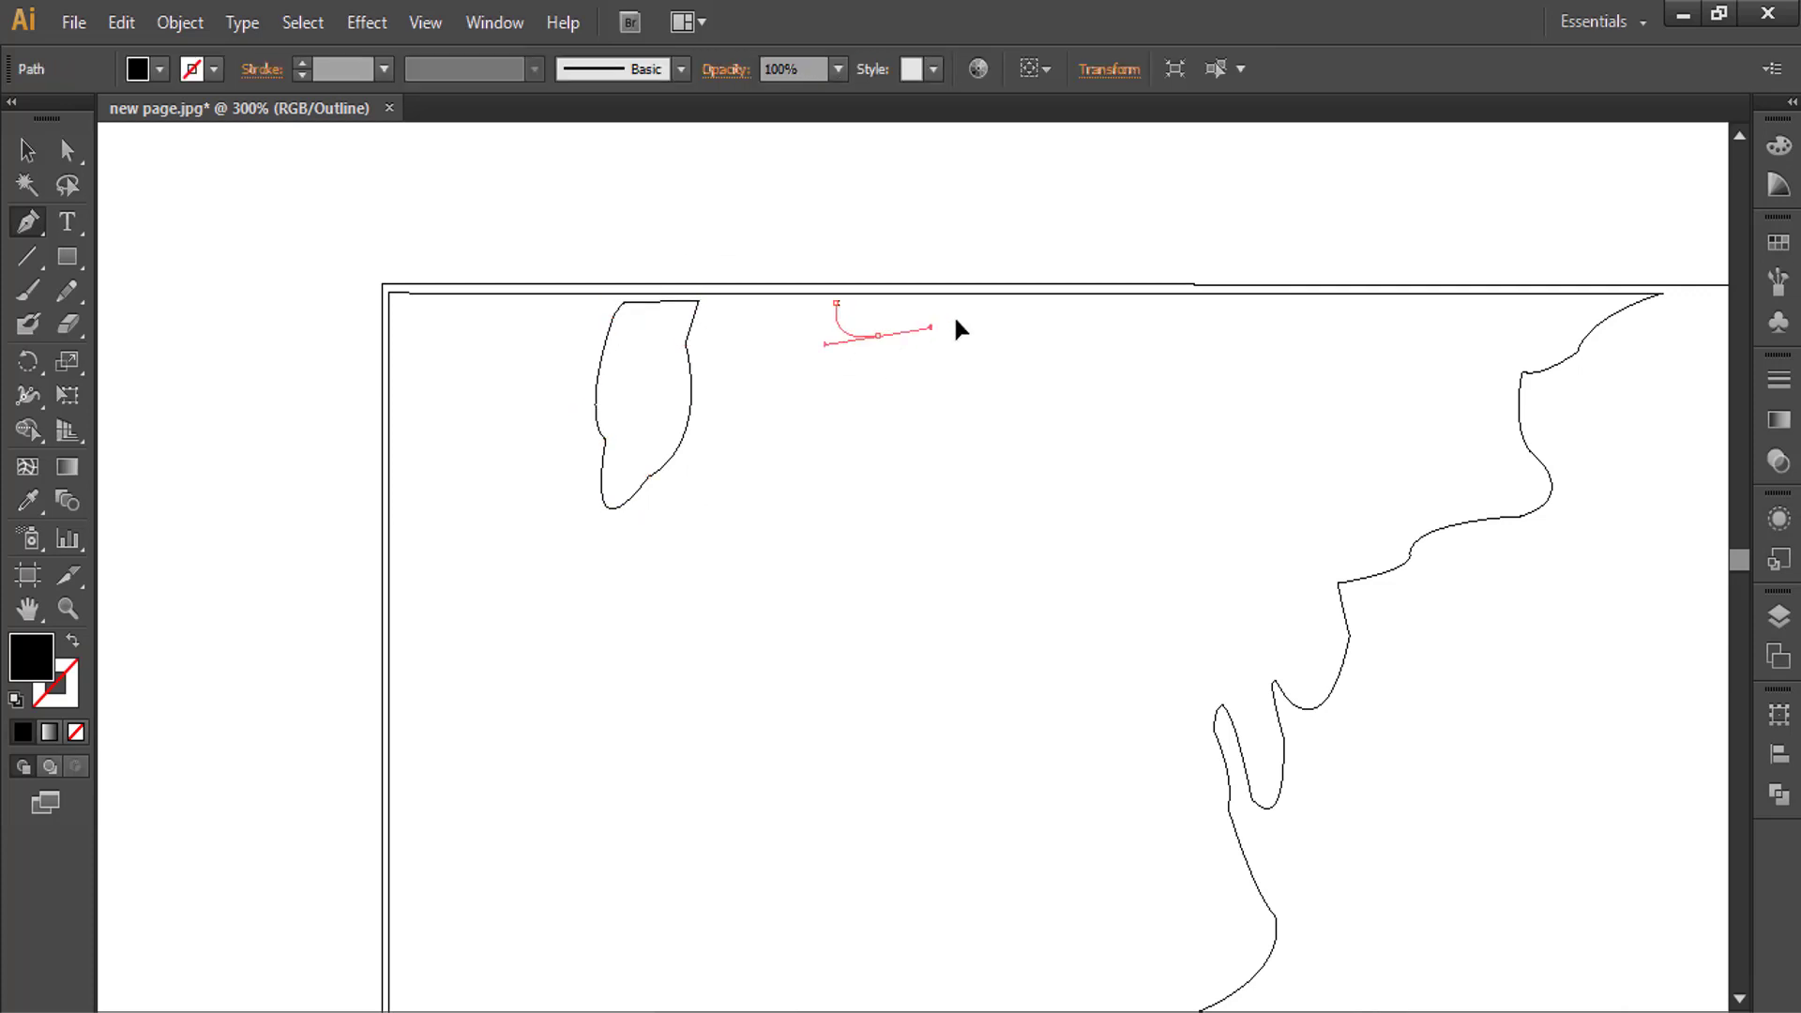
{"action": "left_click", "coordinate": [878, 336]}
{"action": "left_click_drag", "start_coordinate": [850, 461], "coordinate": [790, 556]}
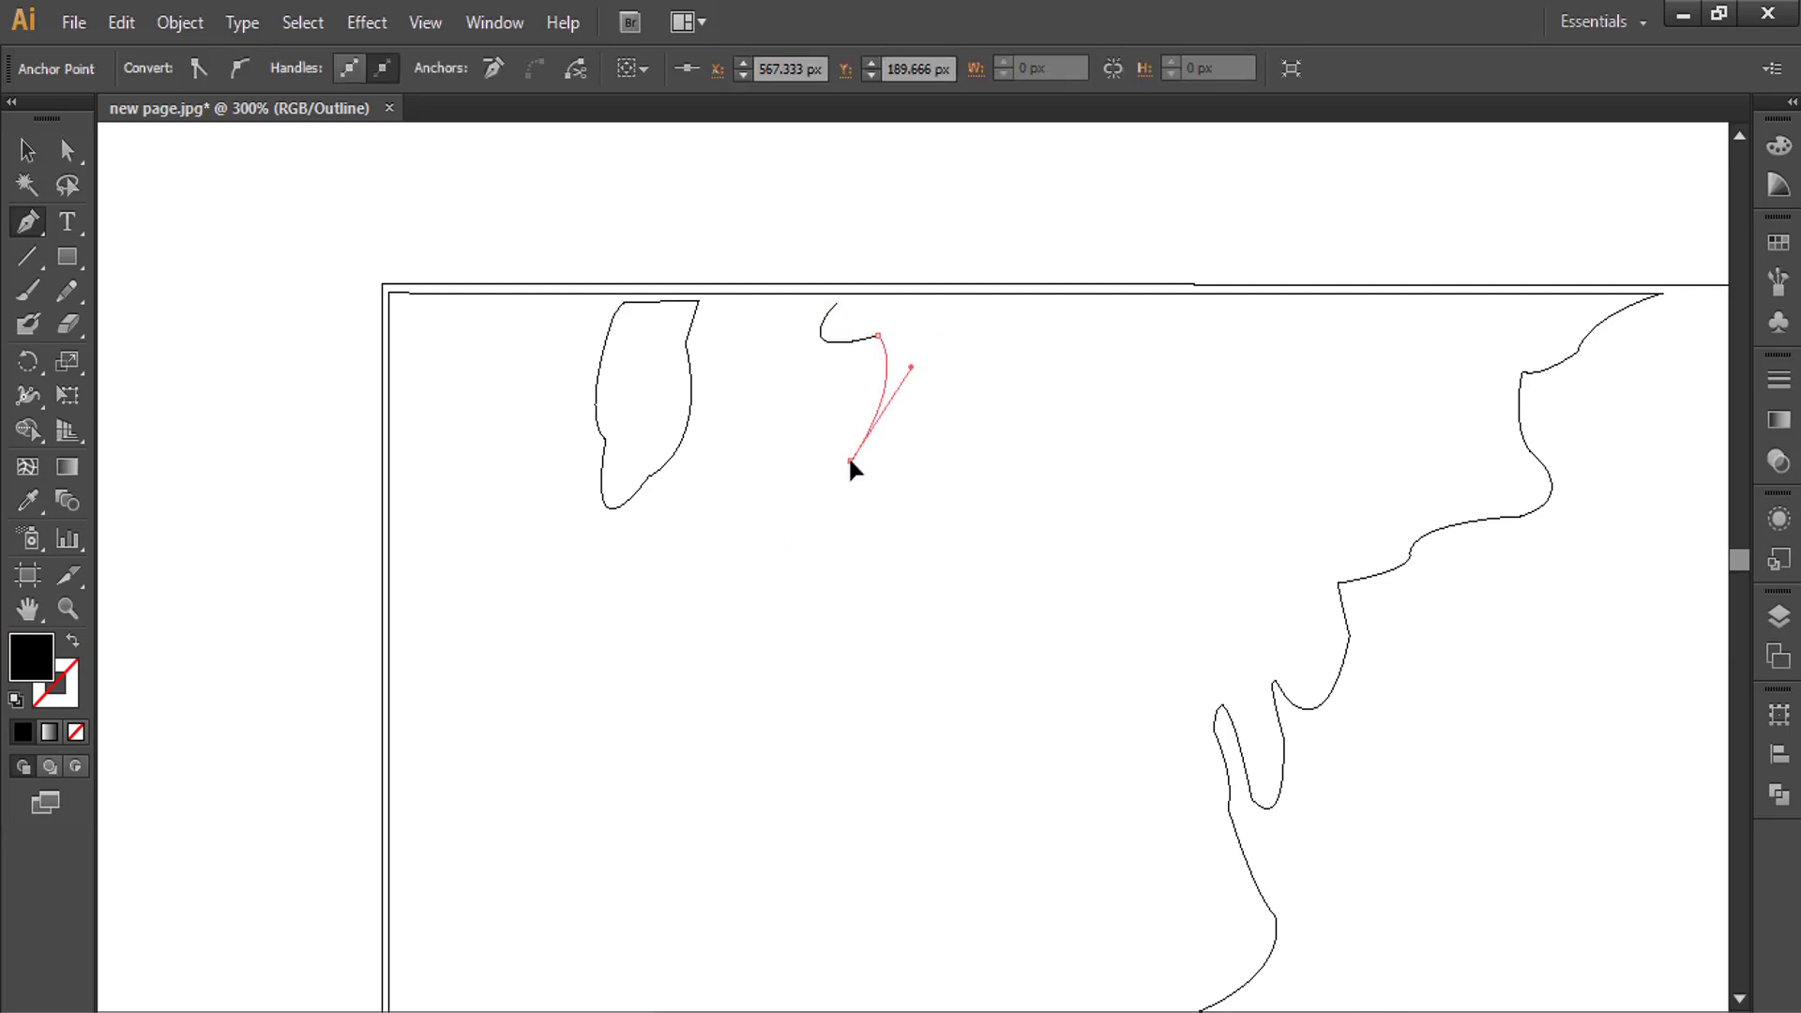
{"action": "left_click_drag", "start_coordinate": [947, 521], "coordinate": [968, 503]}
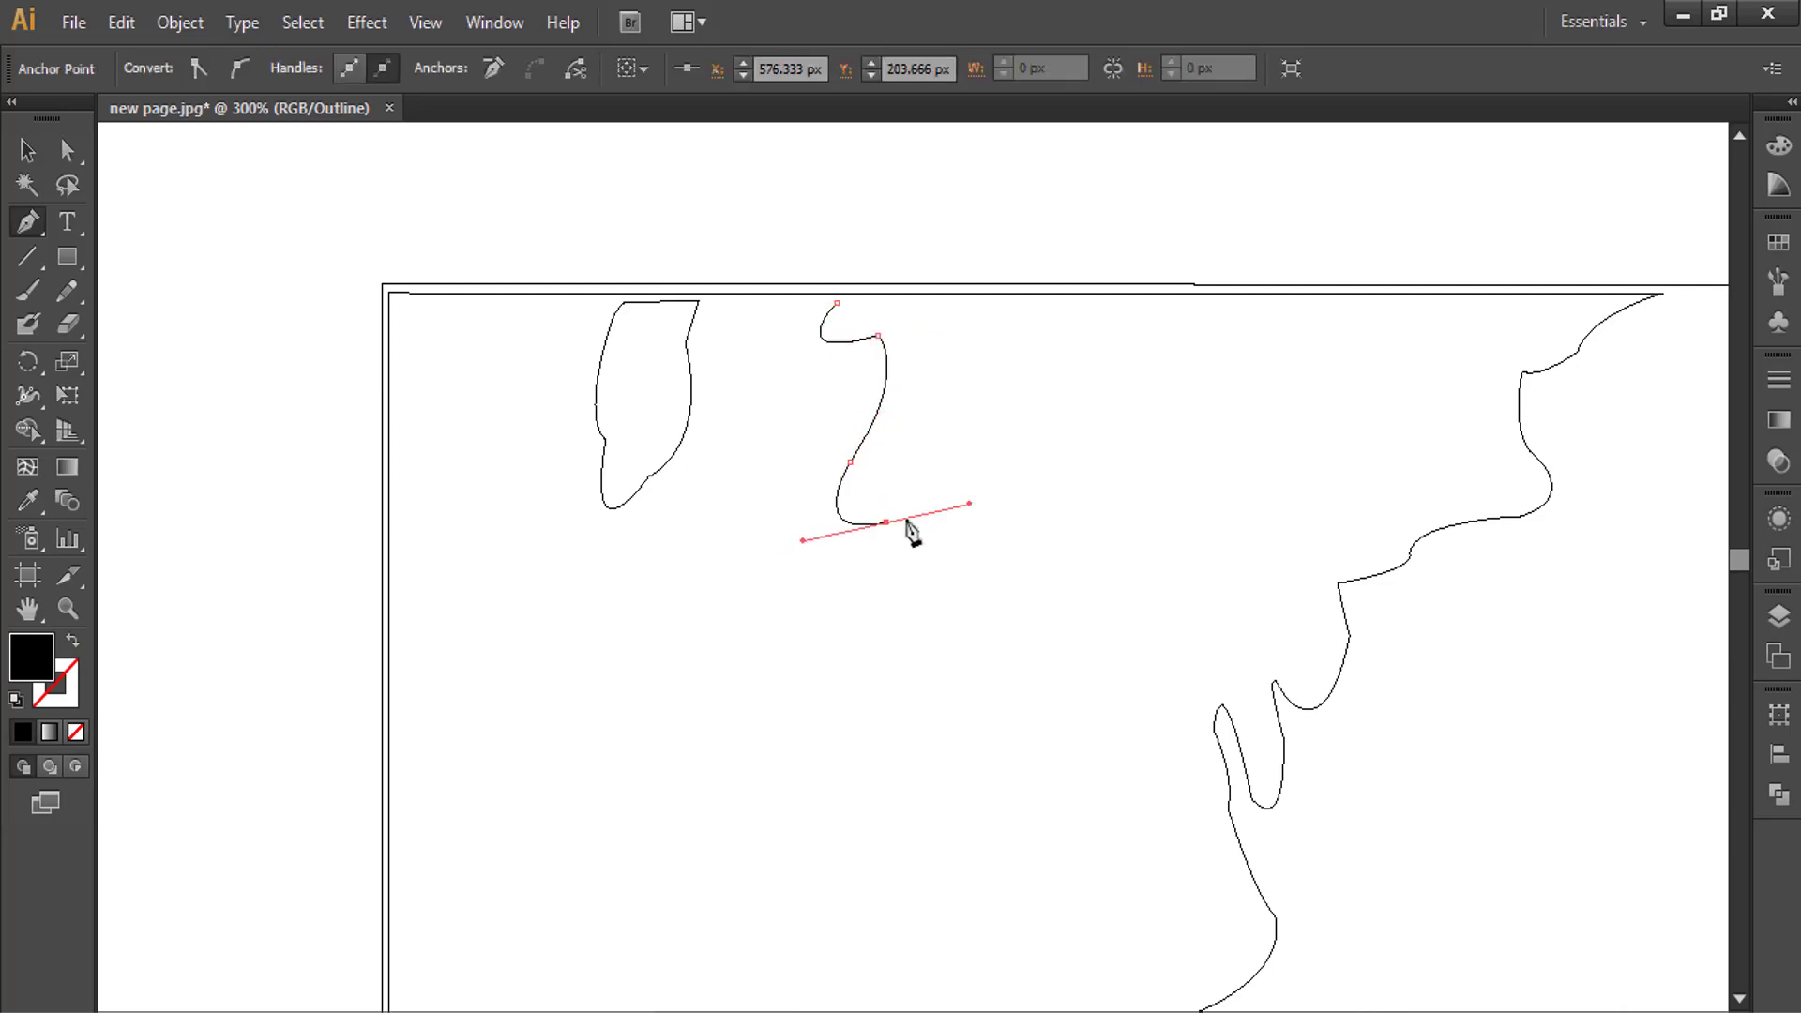
{"action": "left_click", "coordinate": [1075, 432]}
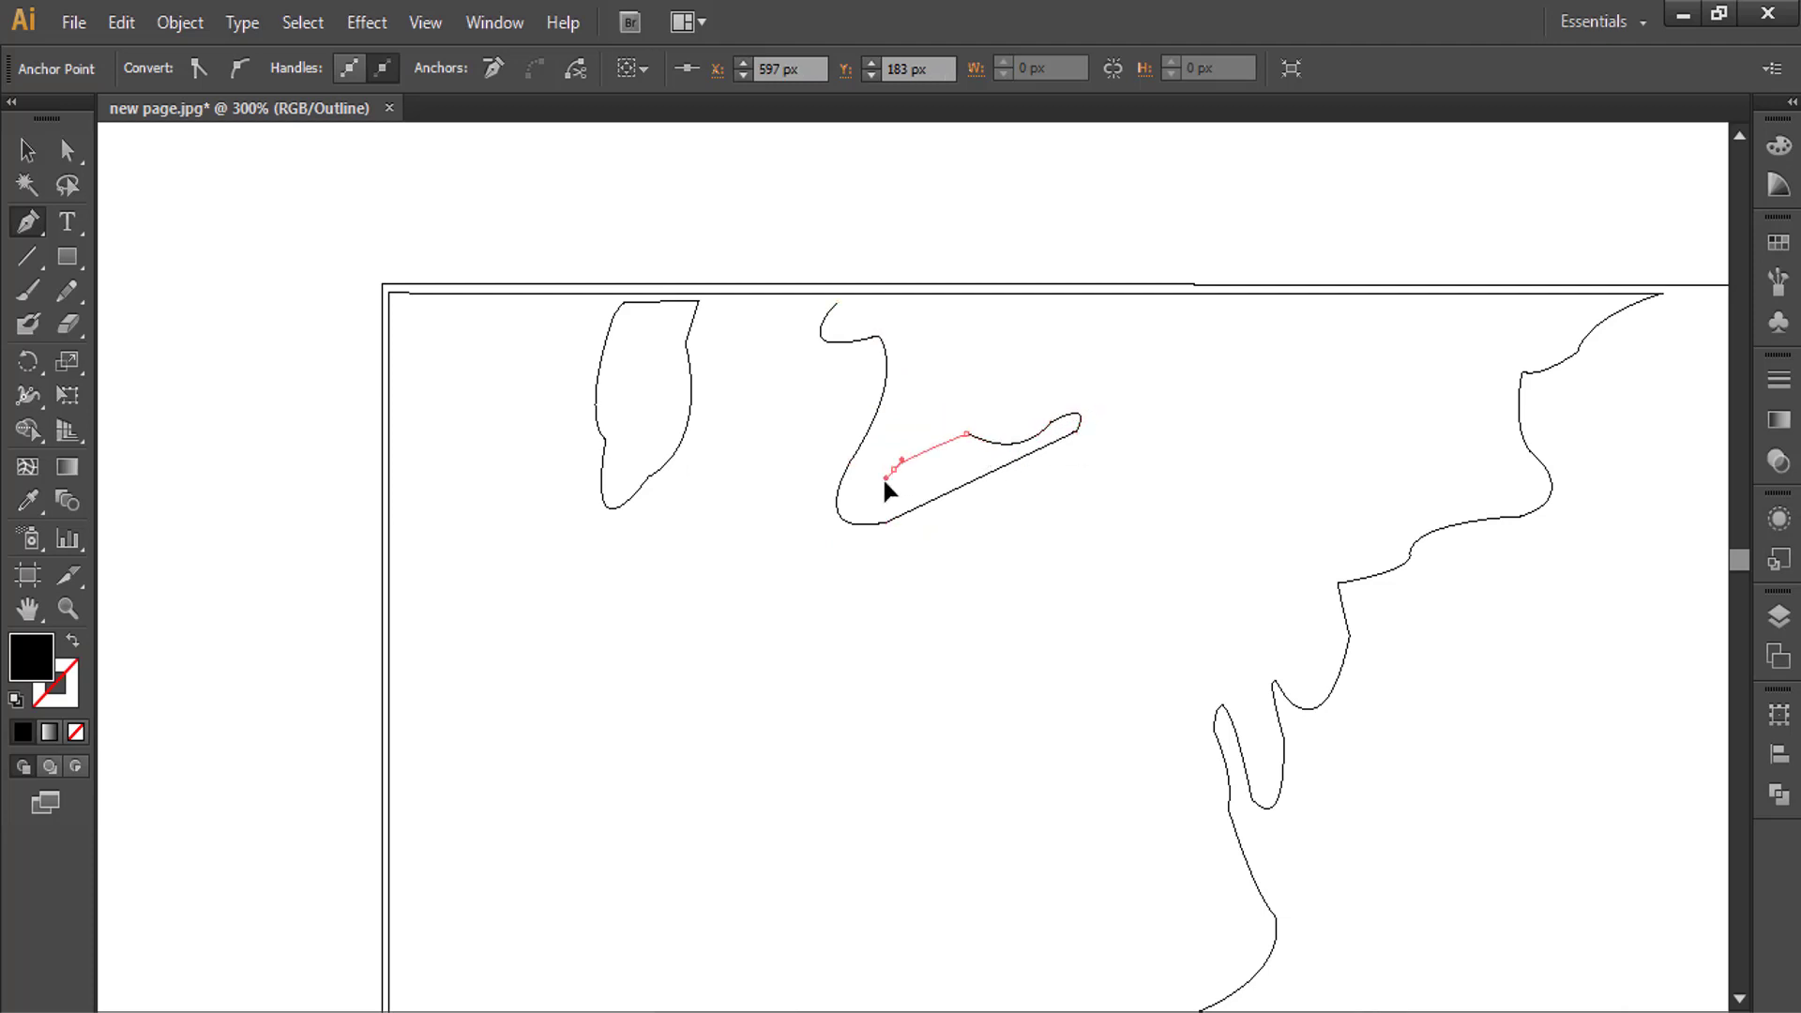
{"action": "left_click_drag", "start_coordinate": [895, 467], "coordinate": [878, 488]}
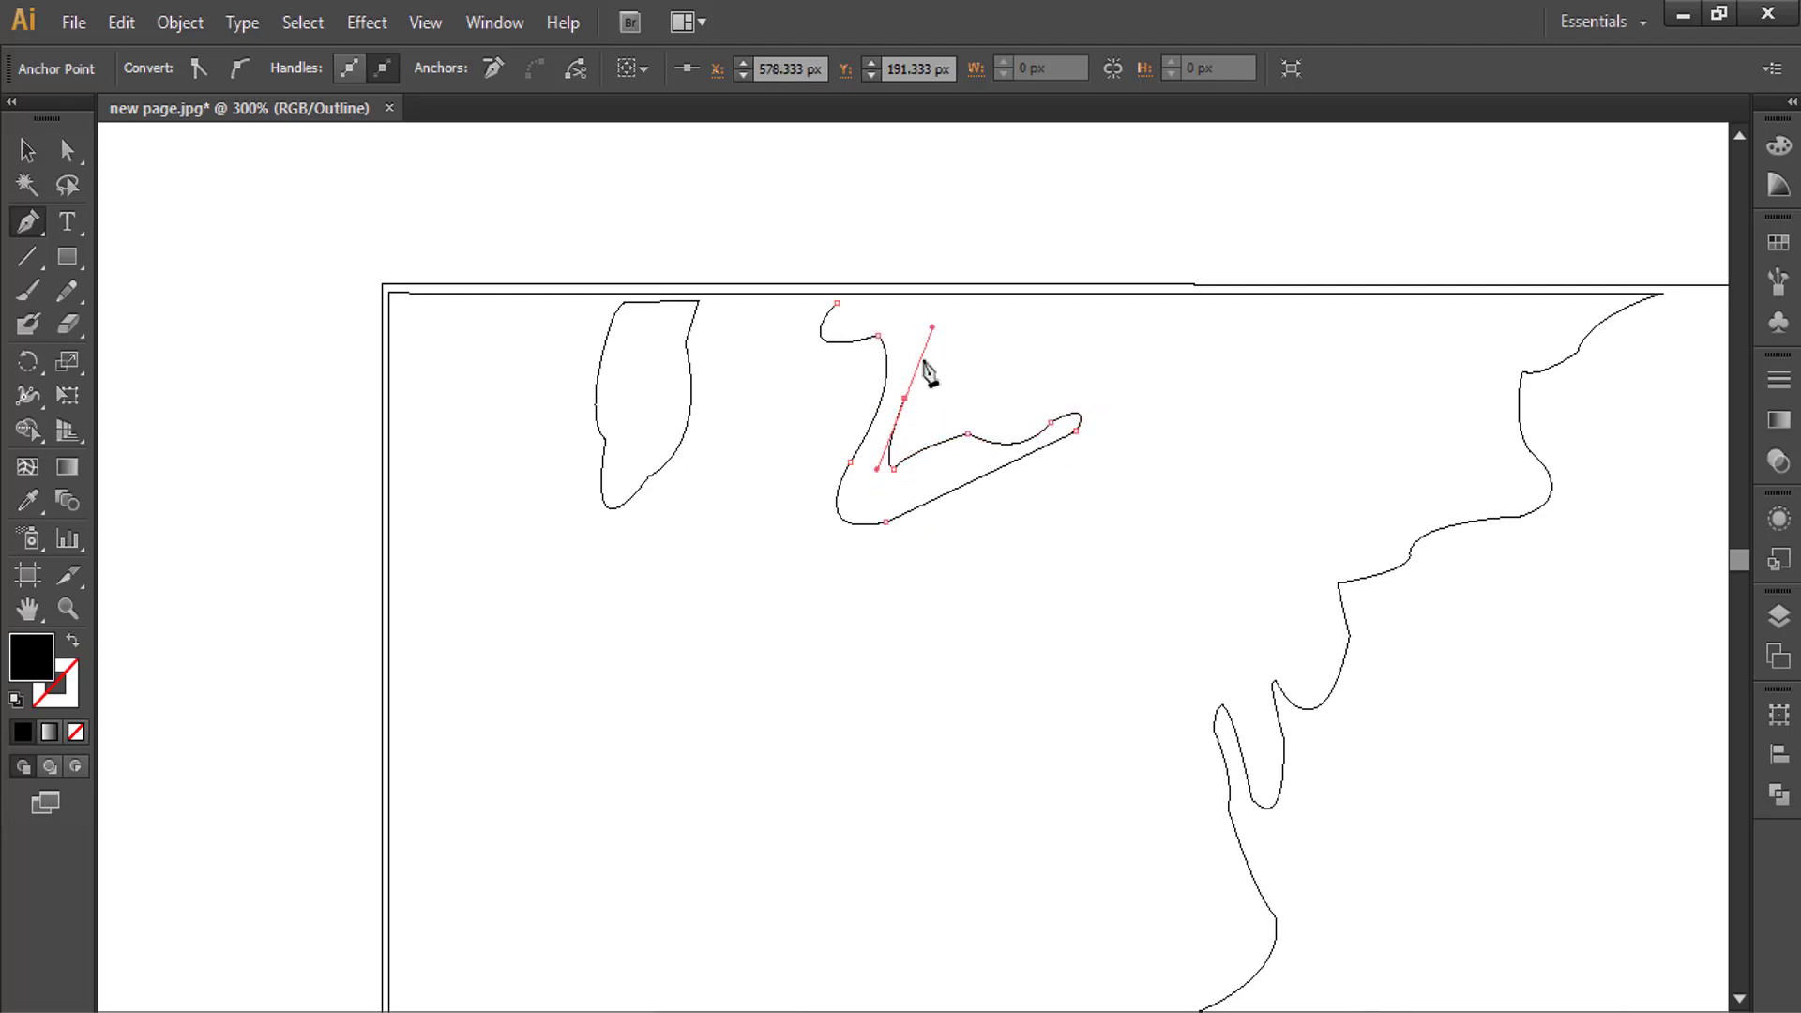
{"action": "left_click", "coordinate": [903, 397]}
{"action": "left_click_drag", "start_coordinate": [911, 301], "coordinate": [929, 330]}
{"action": "left_click", "coordinate": [933, 304]}
{"action": "left_click", "coordinate": [838, 304]}
{"action": "left_click", "coordinate": [515, 466], "text": "ctrl"}
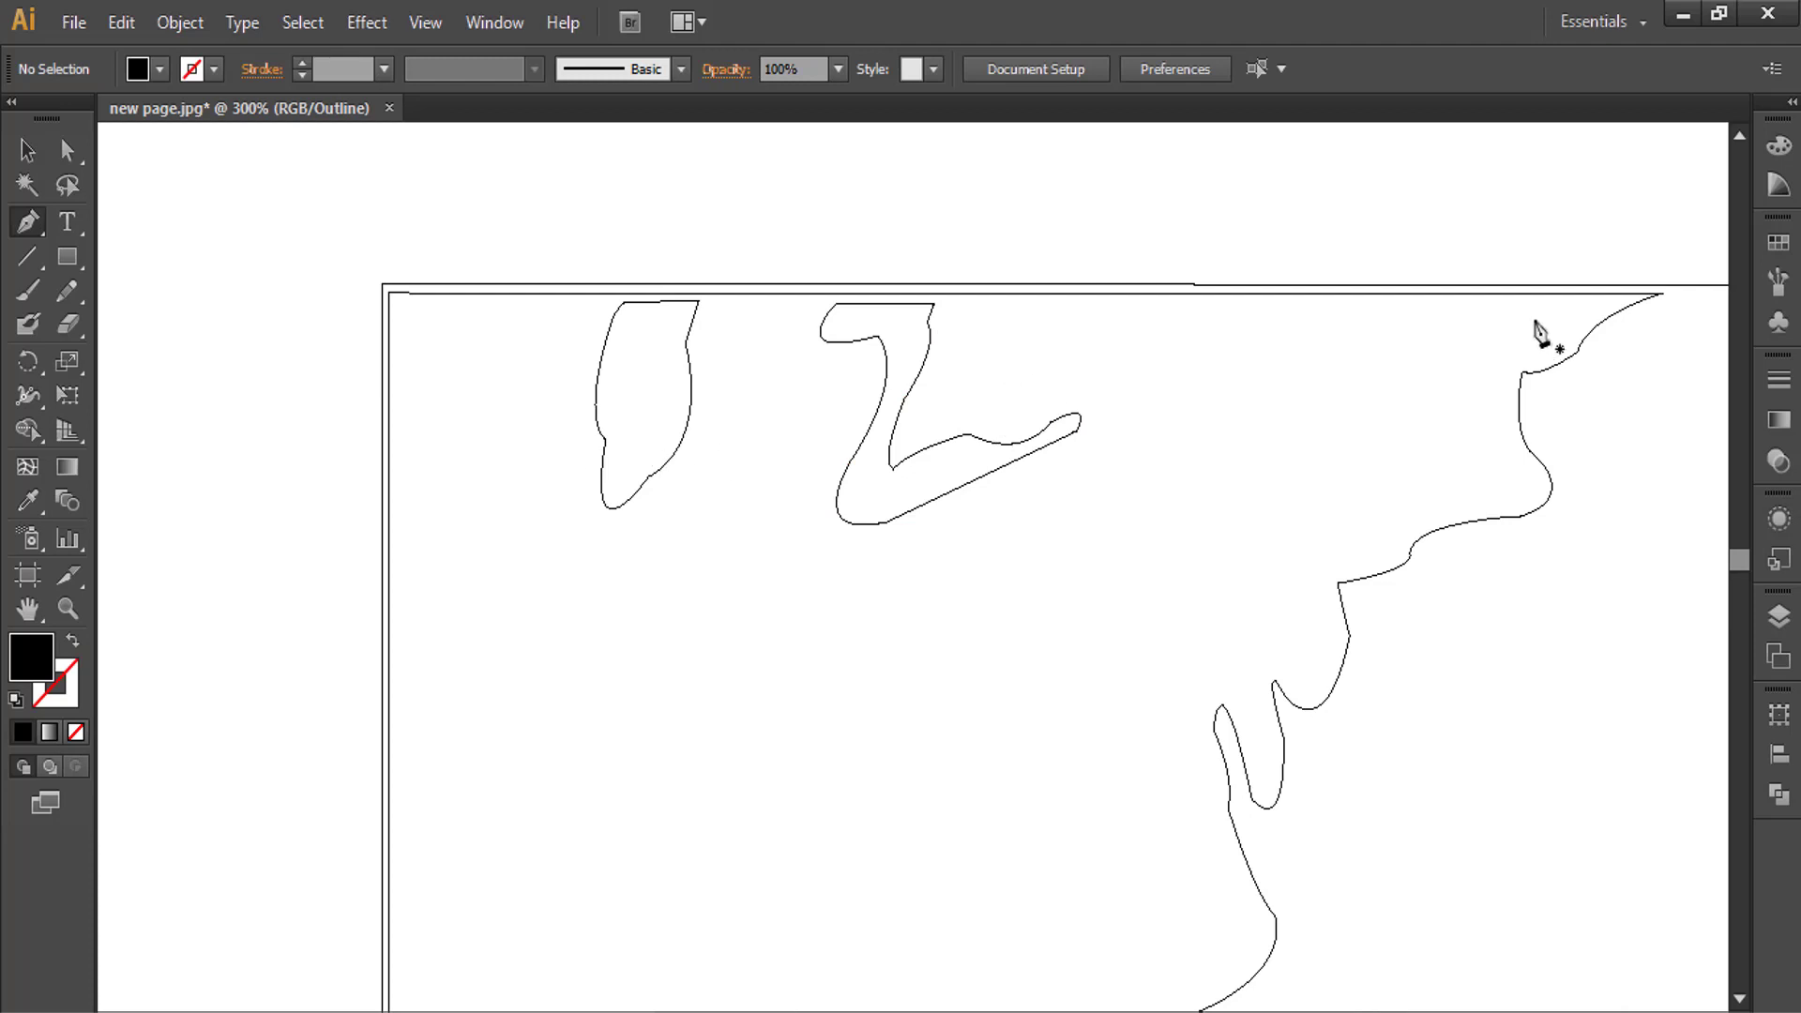
- Draw a closed, curved fin-like shape on the frame's bottom-left edge
{"action": "left_click_drag", "start_coordinate": [1261, 705], "coordinate": [1048, 434]}
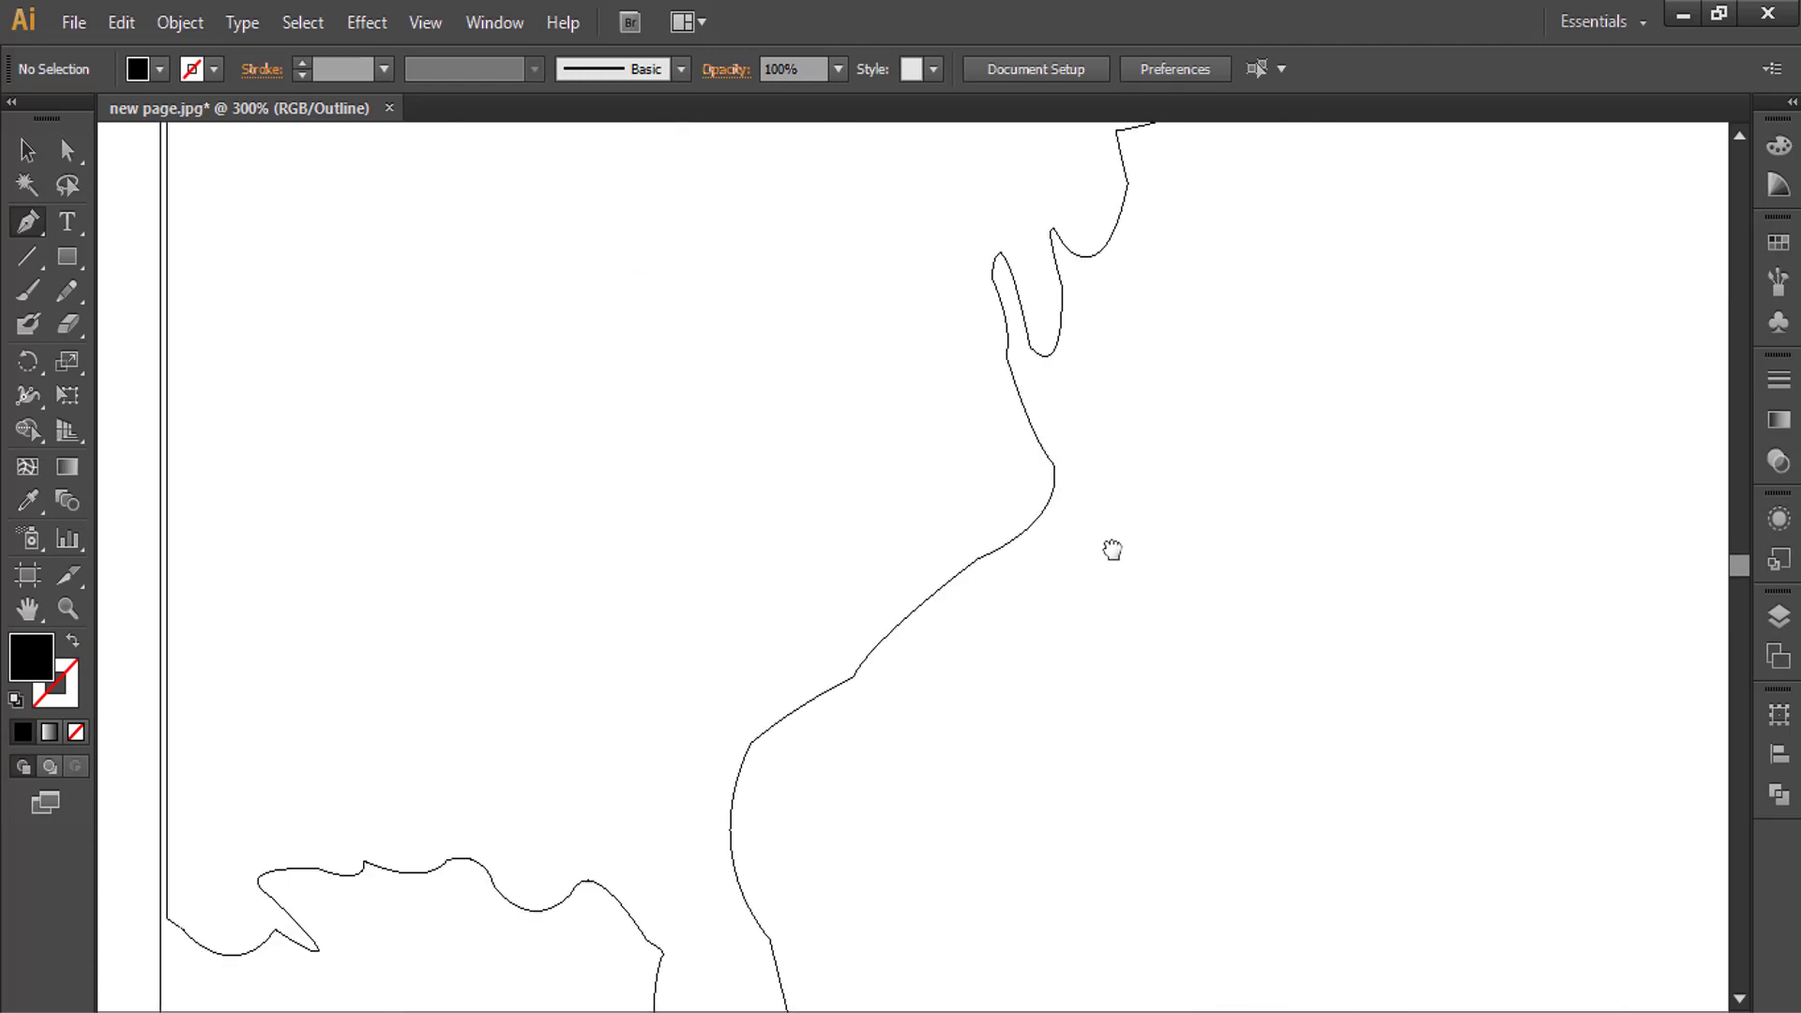
{"action": "left_click_drag", "start_coordinate": [1109, 546], "coordinate": [1078, 334]}
{"action": "mouse_move", "coordinate": [1332, 662]}
{"action": "left_mouse_down"}
{"action": "mouse_move", "coordinate": [1053, 491]}
{"action": "mouse_move", "coordinate": [1166, 643]}
{"action": "mouse_move", "coordinate": [1055, 630]}
{"action": "left_mouse_up"}
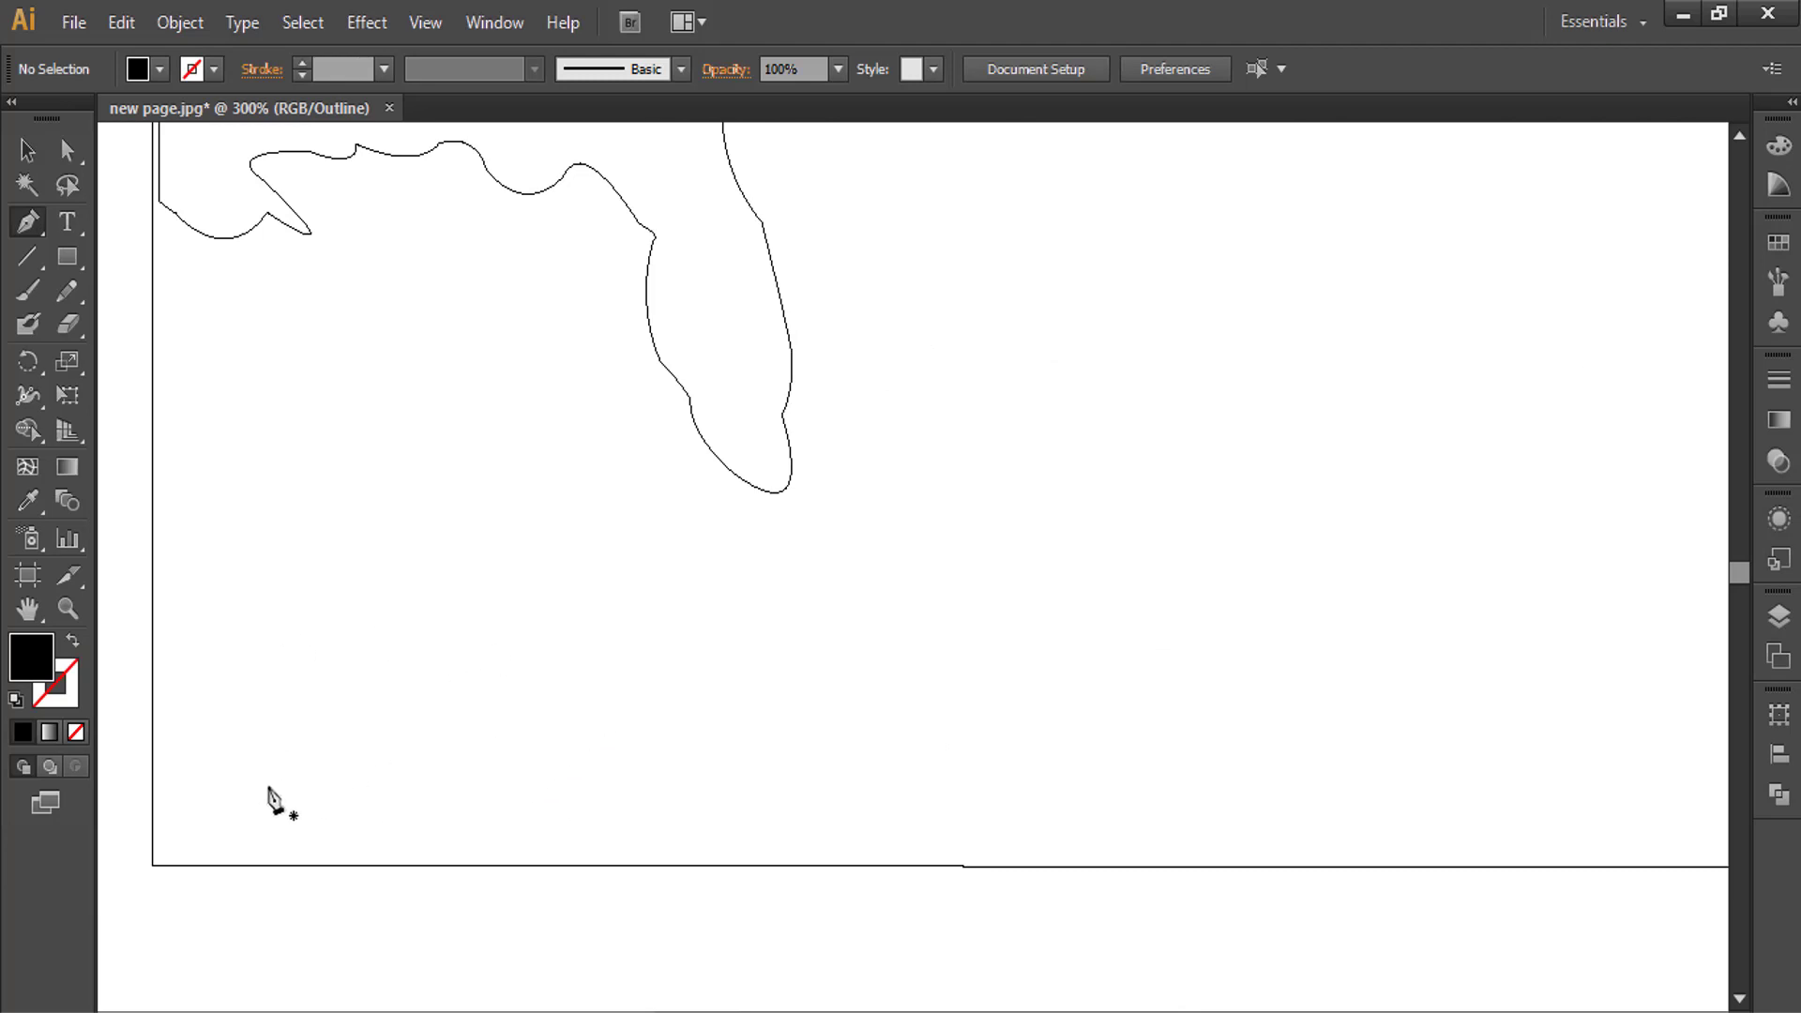
{"action": "left_click", "coordinate": [184, 855]}
{"action": "left_click_drag", "start_coordinate": [249, 760], "coordinate": [262, 695]}
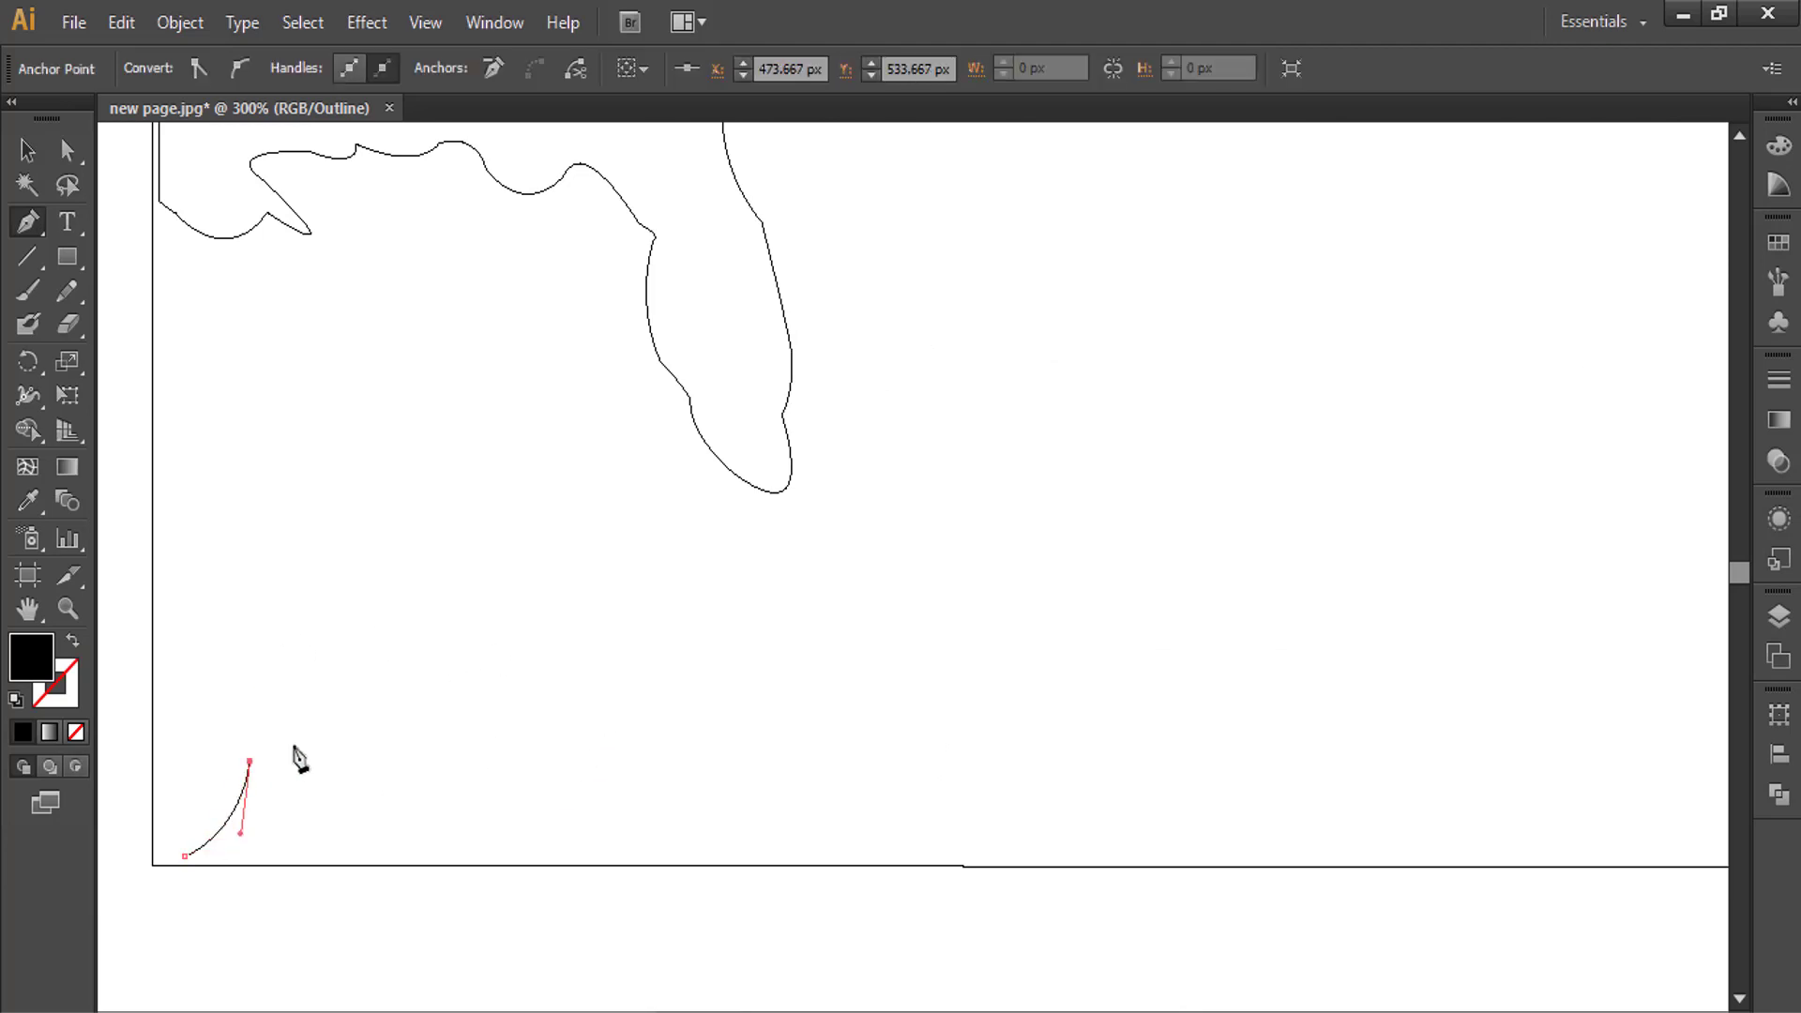
{"action": "mouse_move", "coordinate": [372, 714]}
{"action": "left_mouse_down"}
{"action": "mouse_move", "coordinate": [472, 716]}
{"action": "mouse_move", "coordinate": [447, 697]}
{"action": "left_mouse_up"}
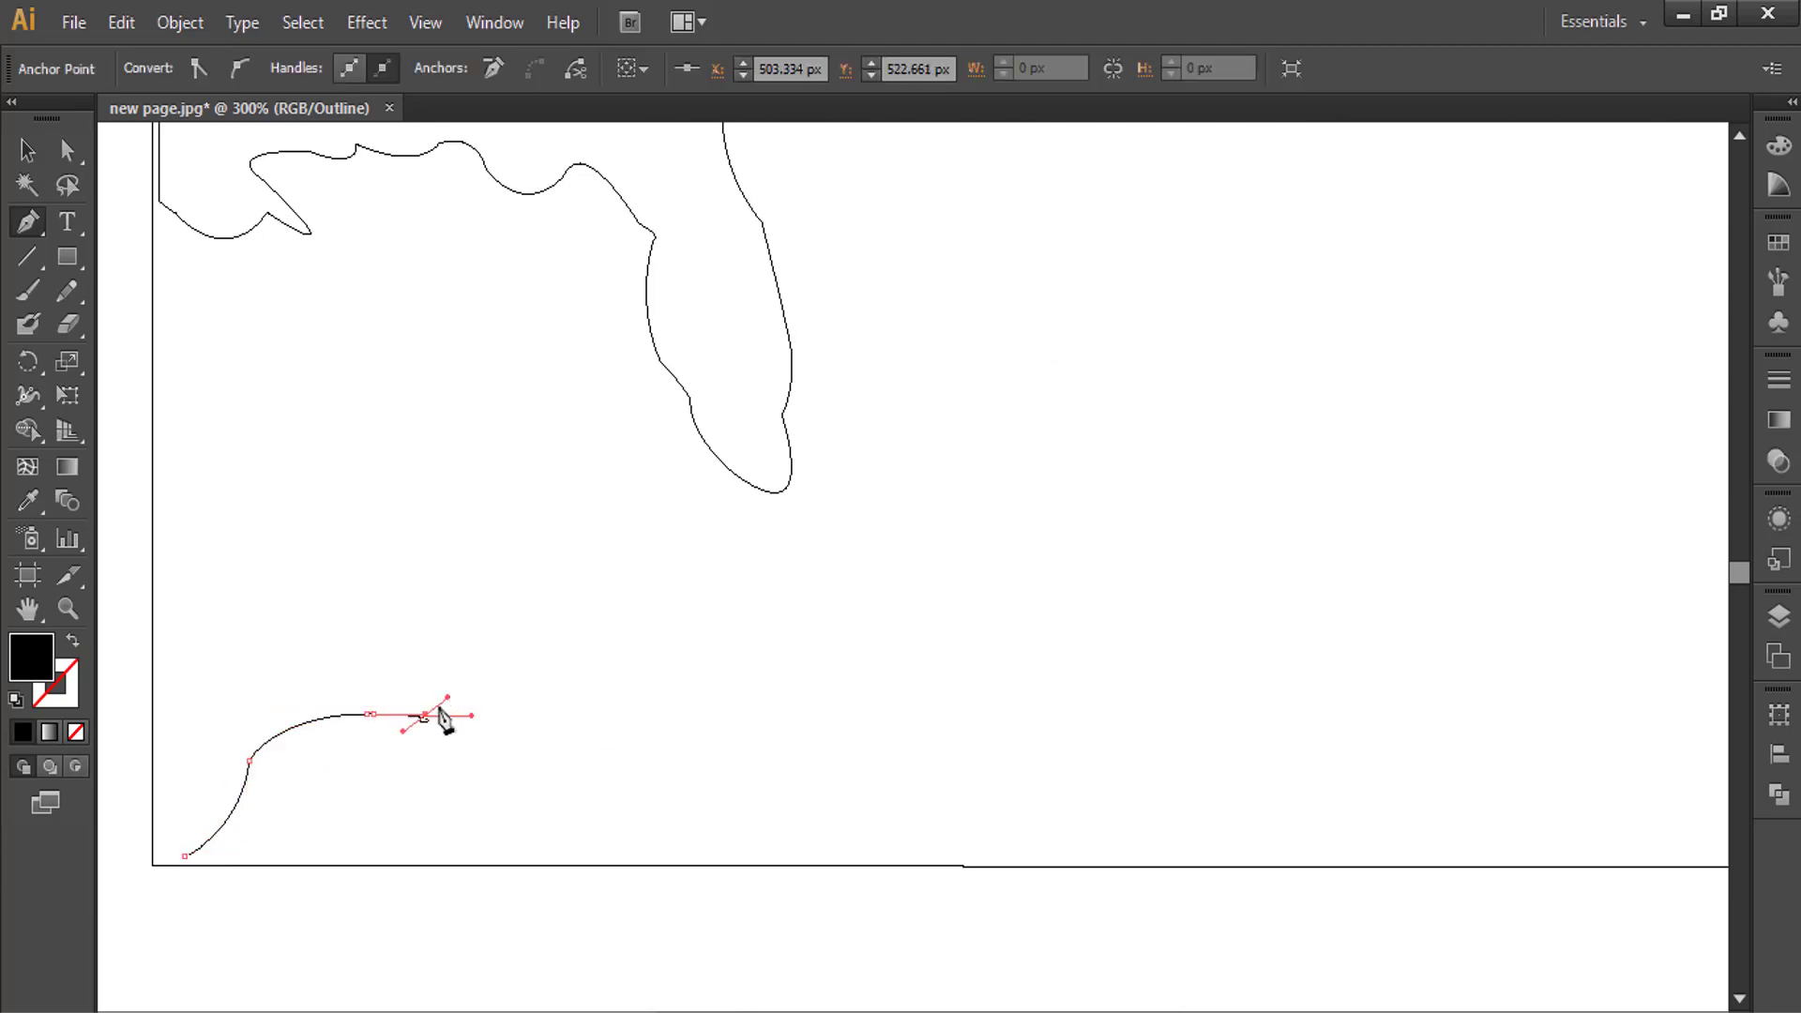
{"action": "key", "text": "ctrl+z"}
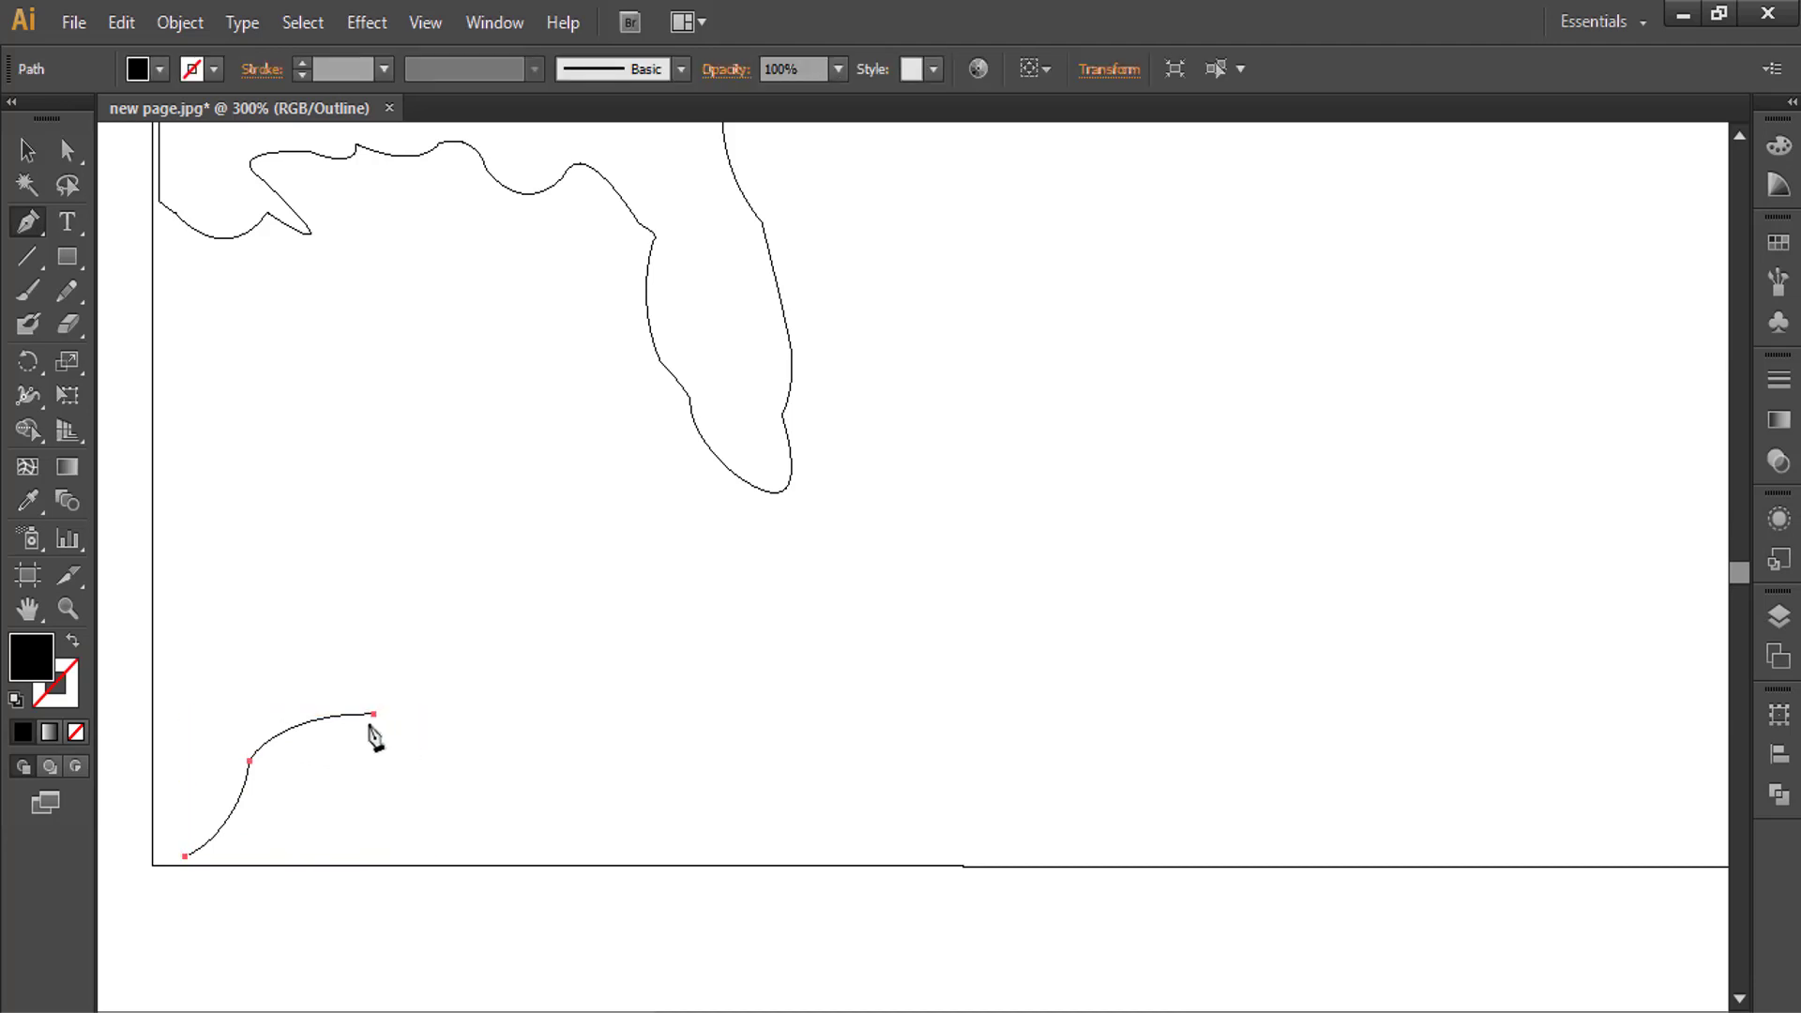
{"action": "left_click_drag", "start_coordinate": [425, 715], "coordinate": [431, 708]}
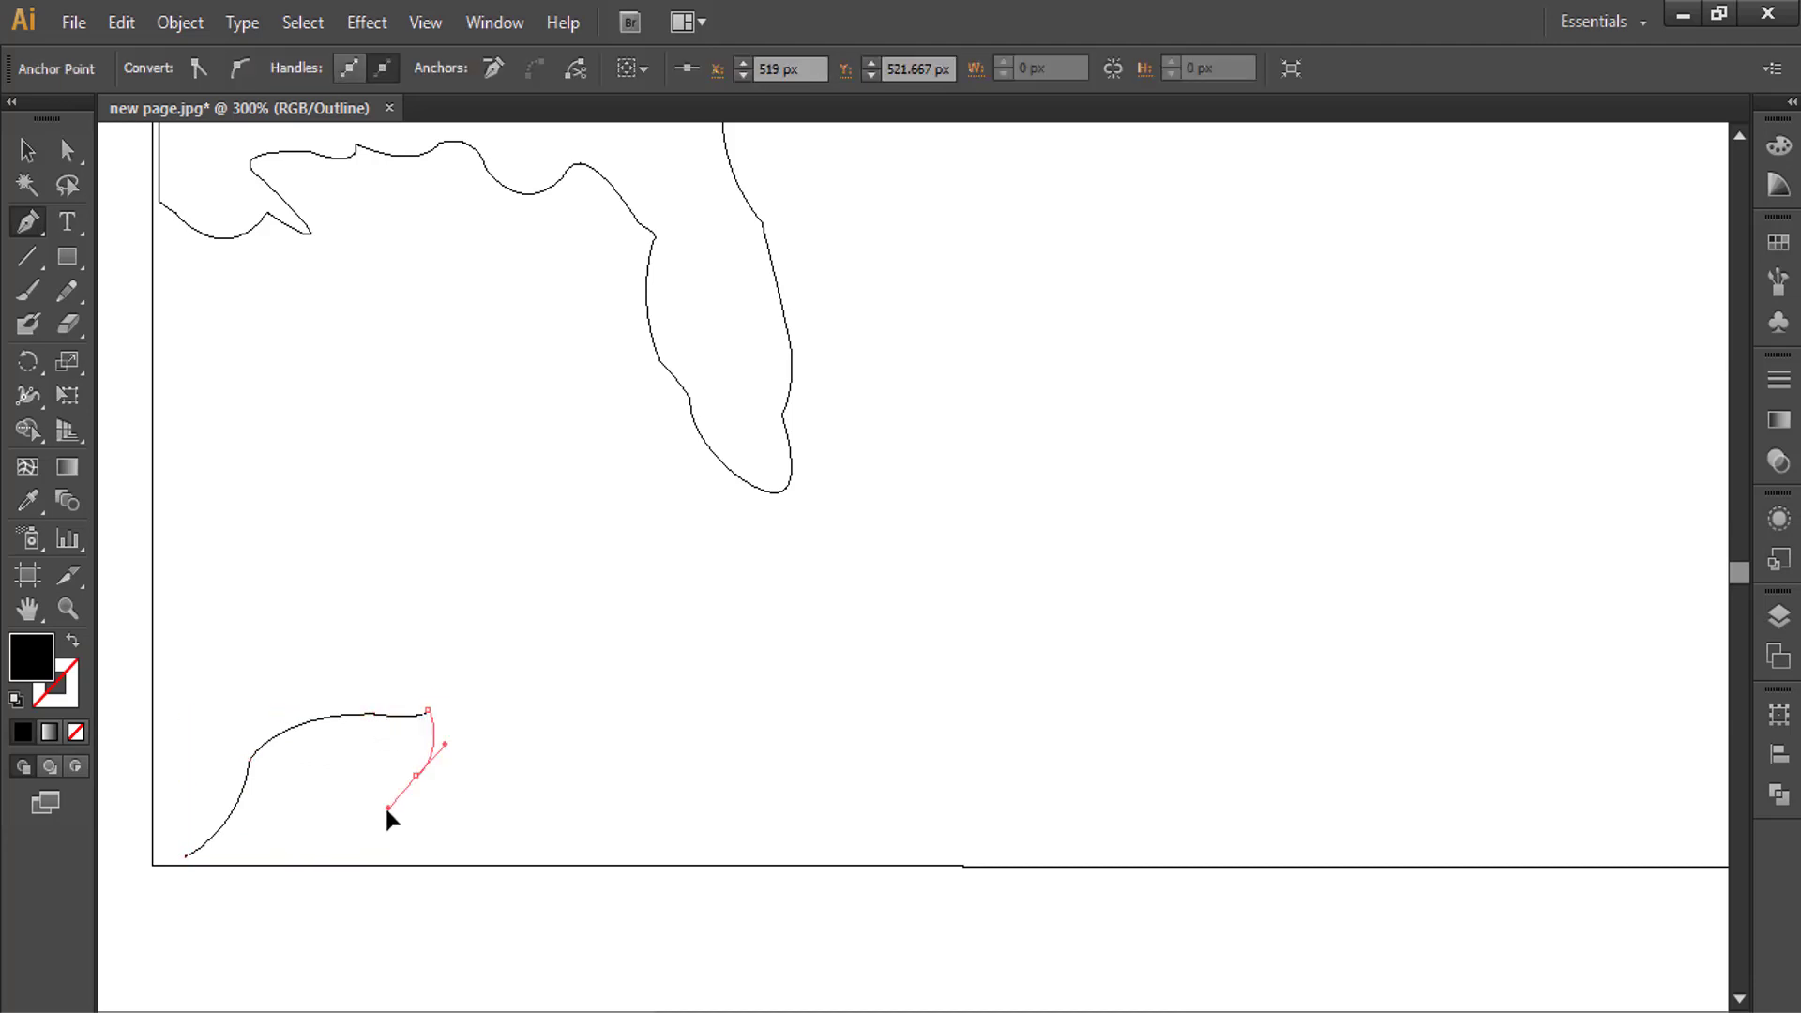
{"action": "mouse_move", "coordinate": [416, 777]}
{"action": "left_mouse_down"}
{"action": "mouse_move", "coordinate": [430, 804]}
{"action": "mouse_move", "coordinate": [396, 855]}
{"action": "left_mouse_up"}
{"action": "left_click", "coordinate": [185, 856]}
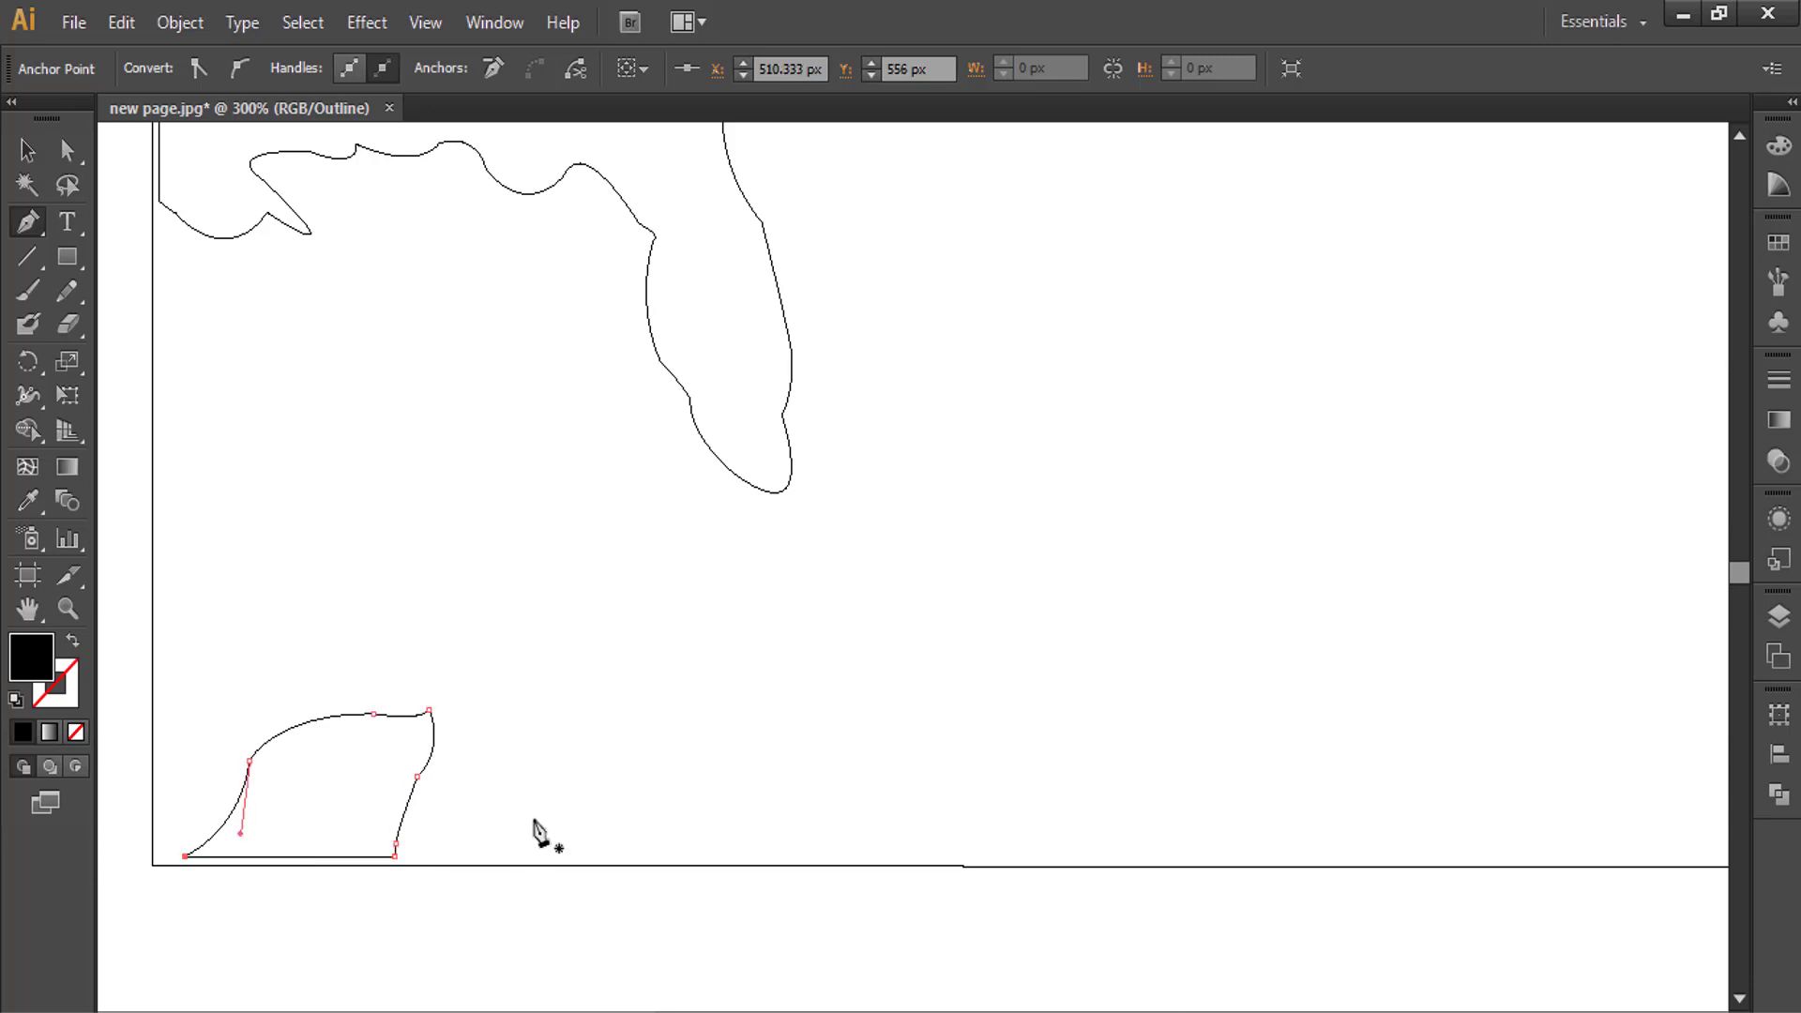
{"action": "left_click", "coordinate": [539, 825], "text": "ctrl"}
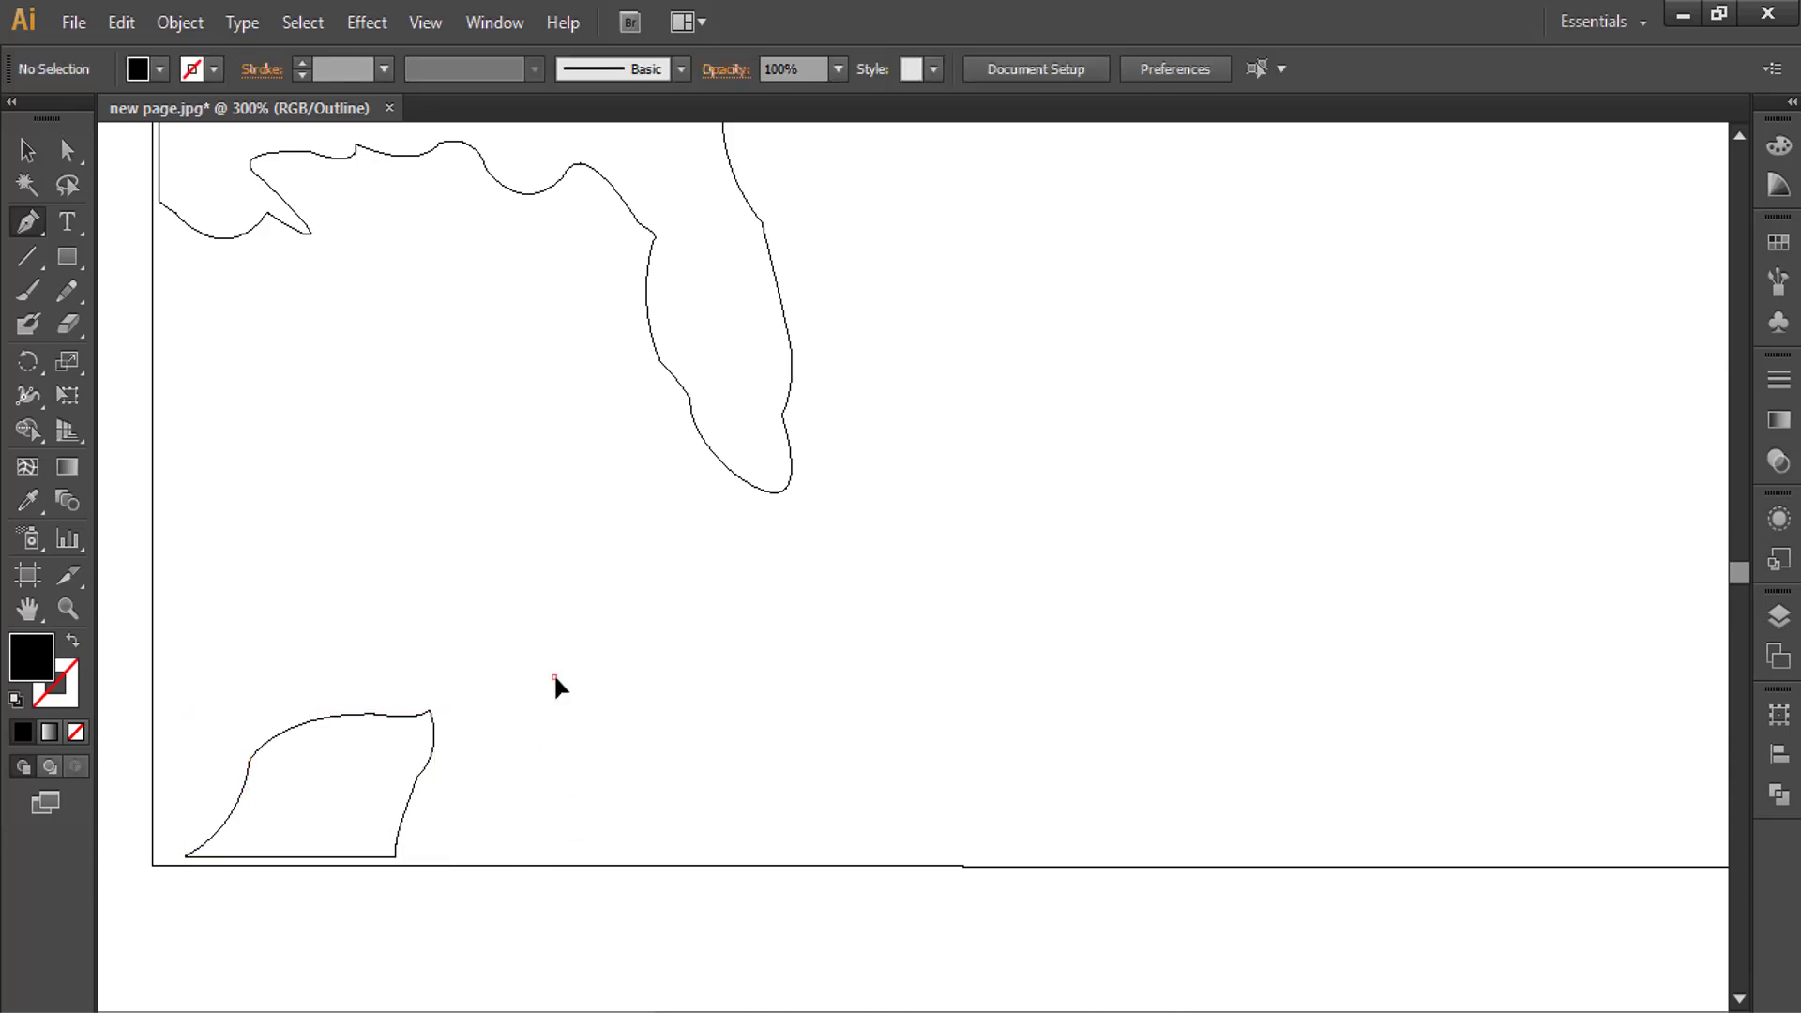
- Trace a long, narrow island across the lower middle of the map and close it
{"action": "left_click_drag", "start_coordinate": [599, 689], "coordinate": [714, 607]}
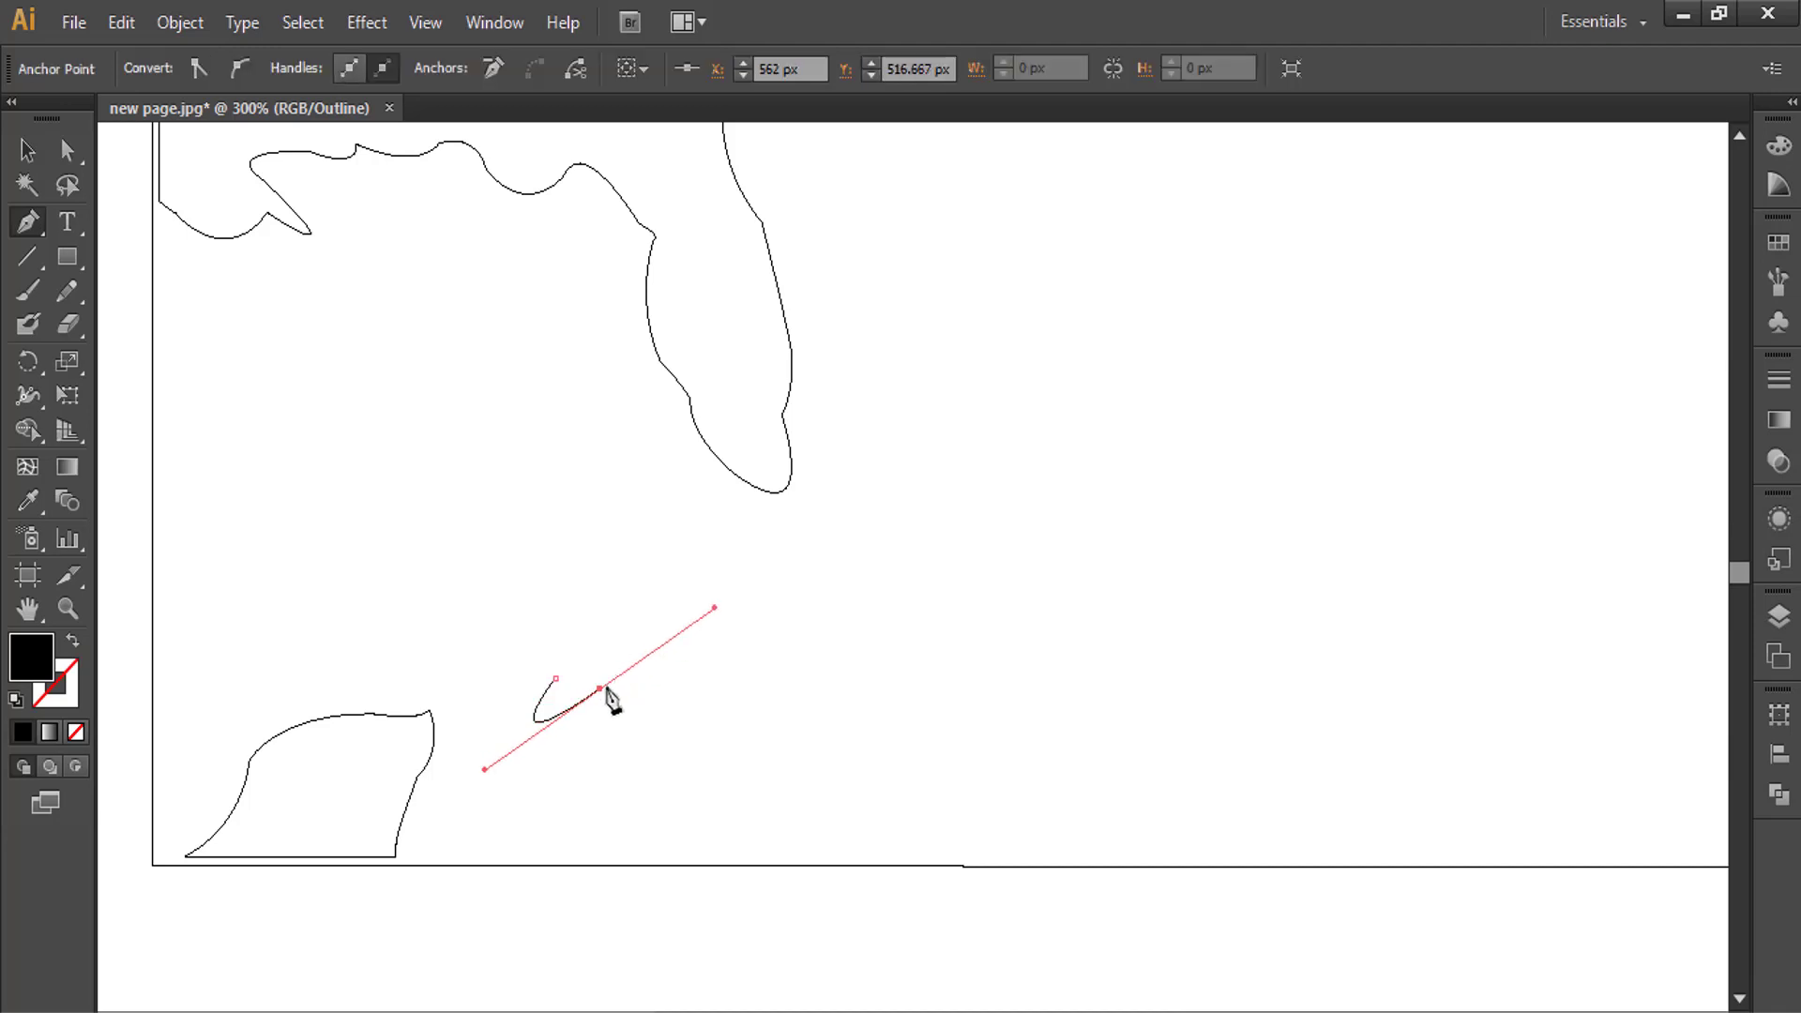
{"action": "left_click", "coordinate": [600, 689]}
{"action": "left_click_drag", "start_coordinate": [689, 683], "coordinate": [690, 683]}
{"action": "left_click", "coordinate": [690, 651]}
{"action": "left_click", "coordinate": [695, 684]}
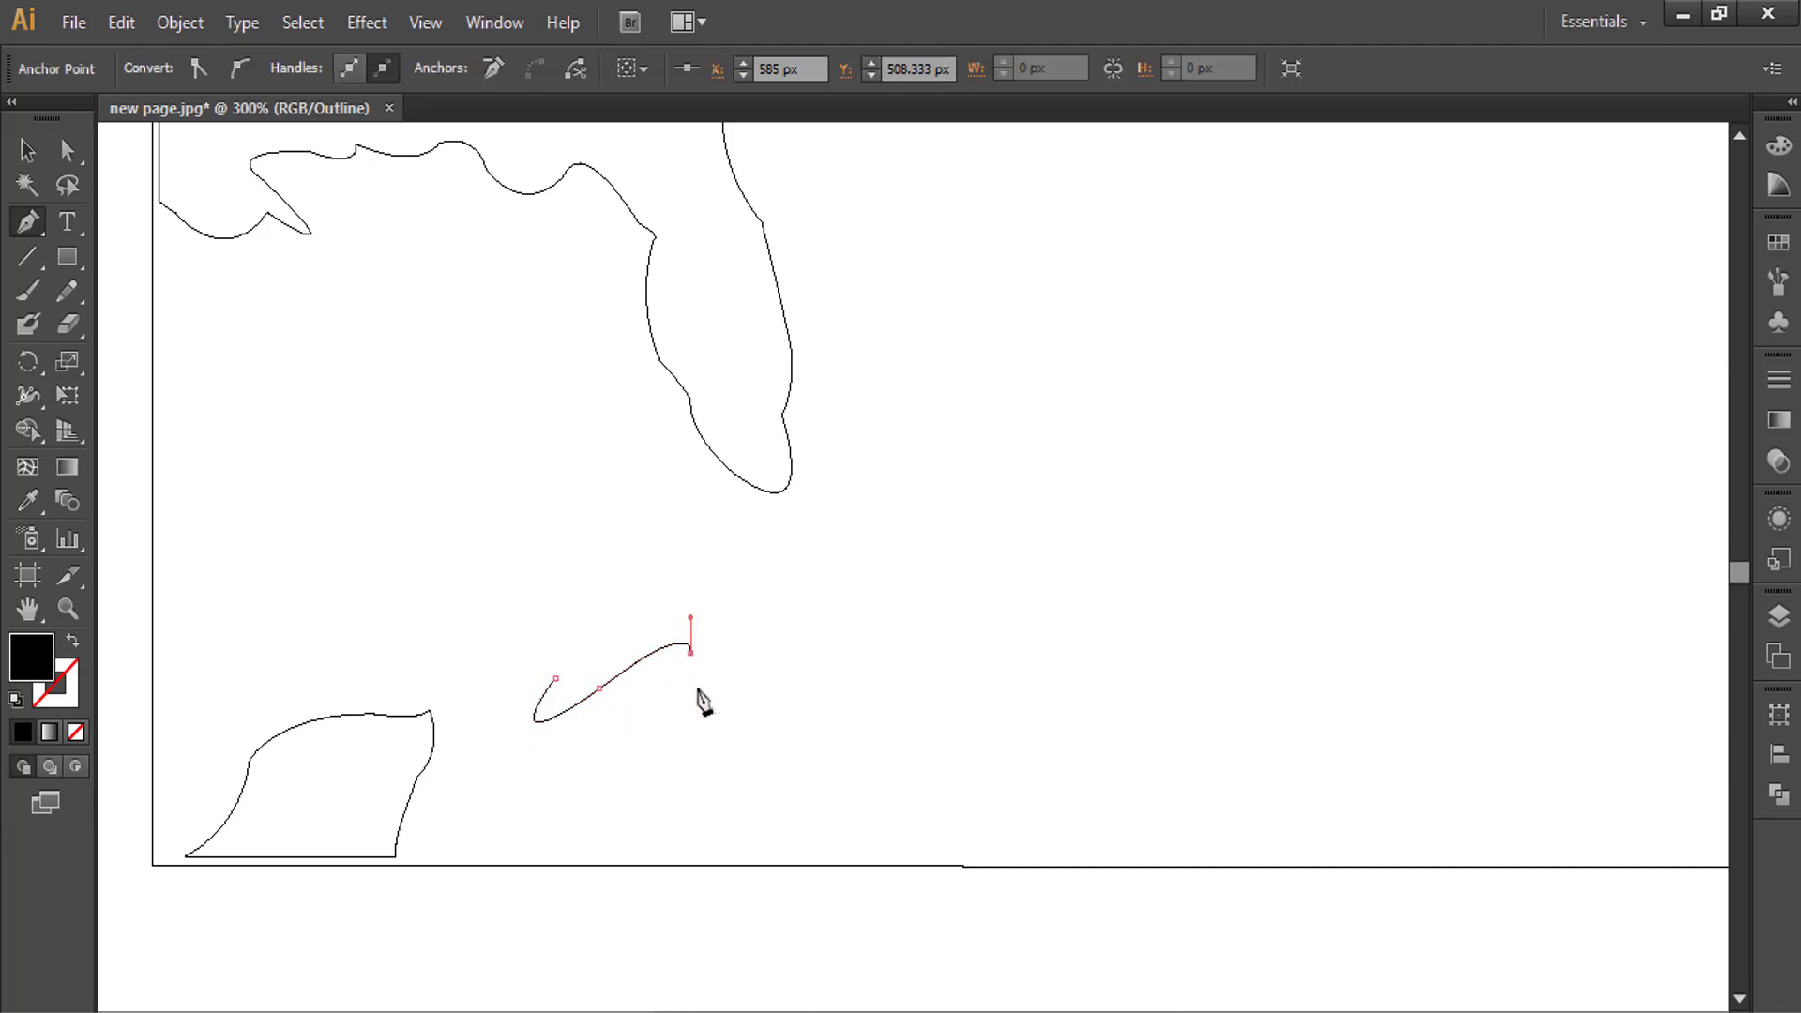
{"action": "left_click", "coordinate": [766, 697]}
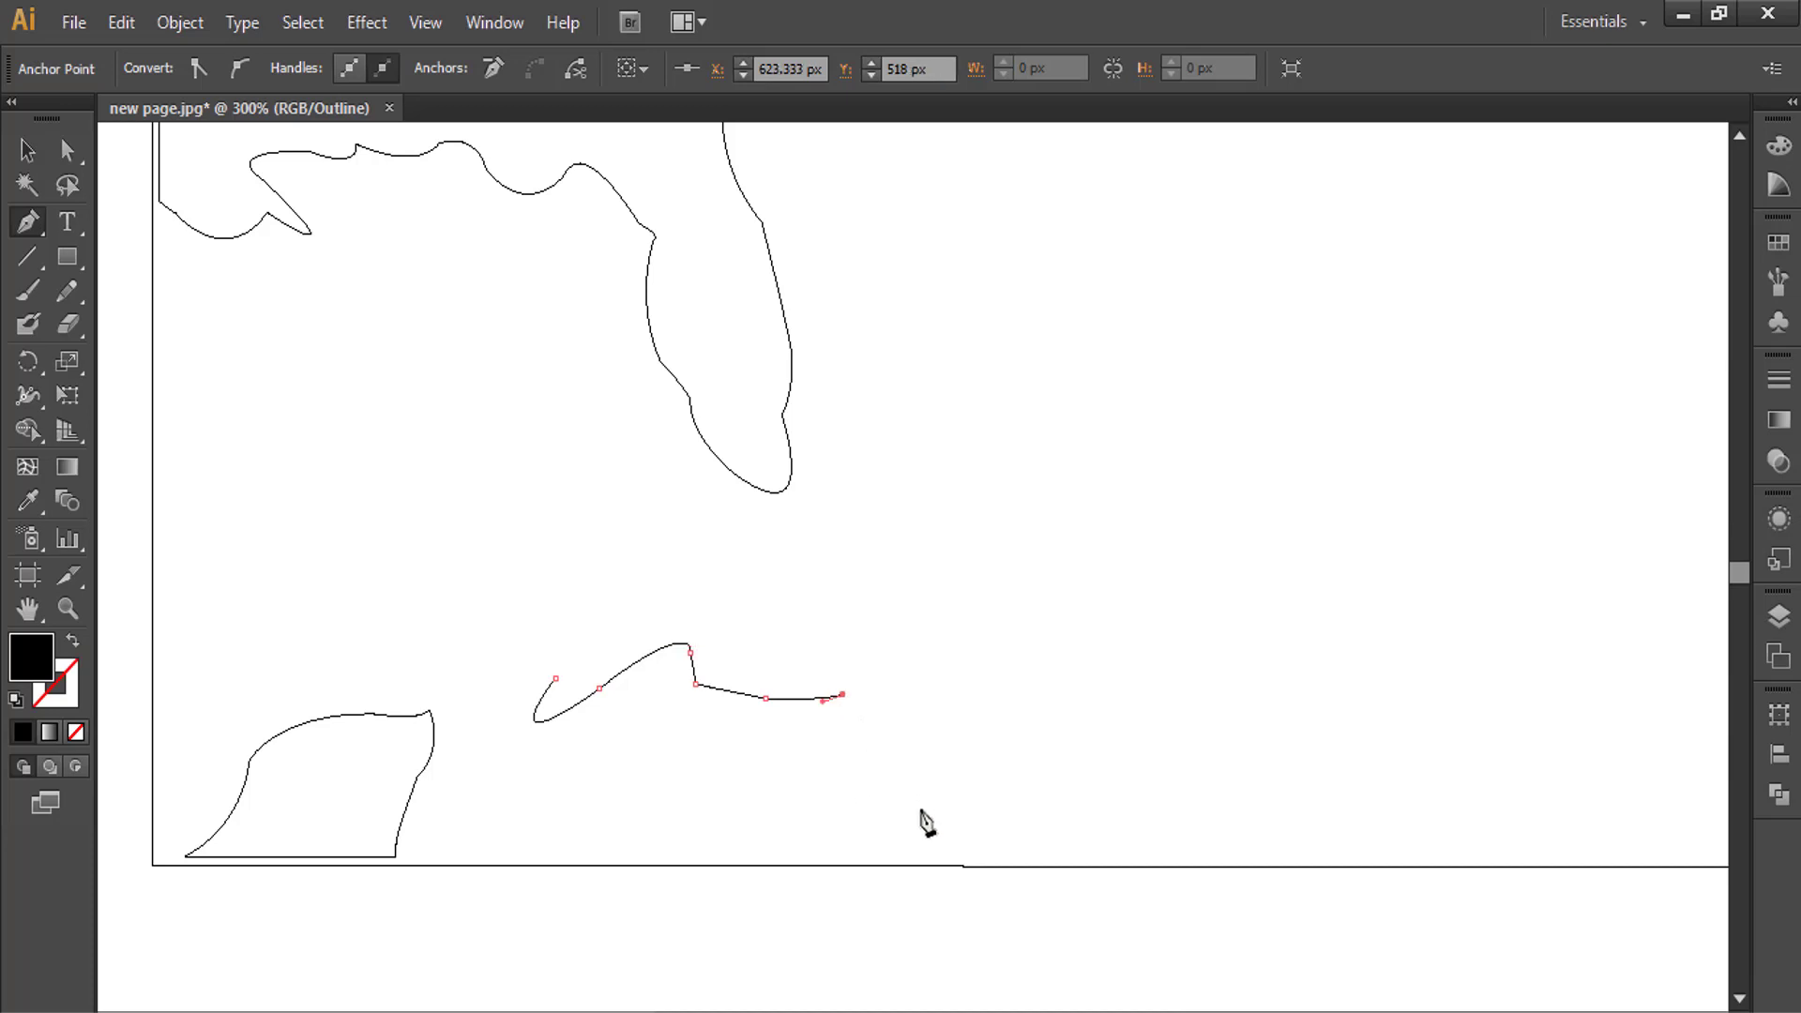
{"action": "left_click_drag", "start_coordinate": [919, 808], "coordinate": [928, 822]}
{"action": "left_click_drag", "start_coordinate": [1105, 803], "coordinate": [1157, 776]}
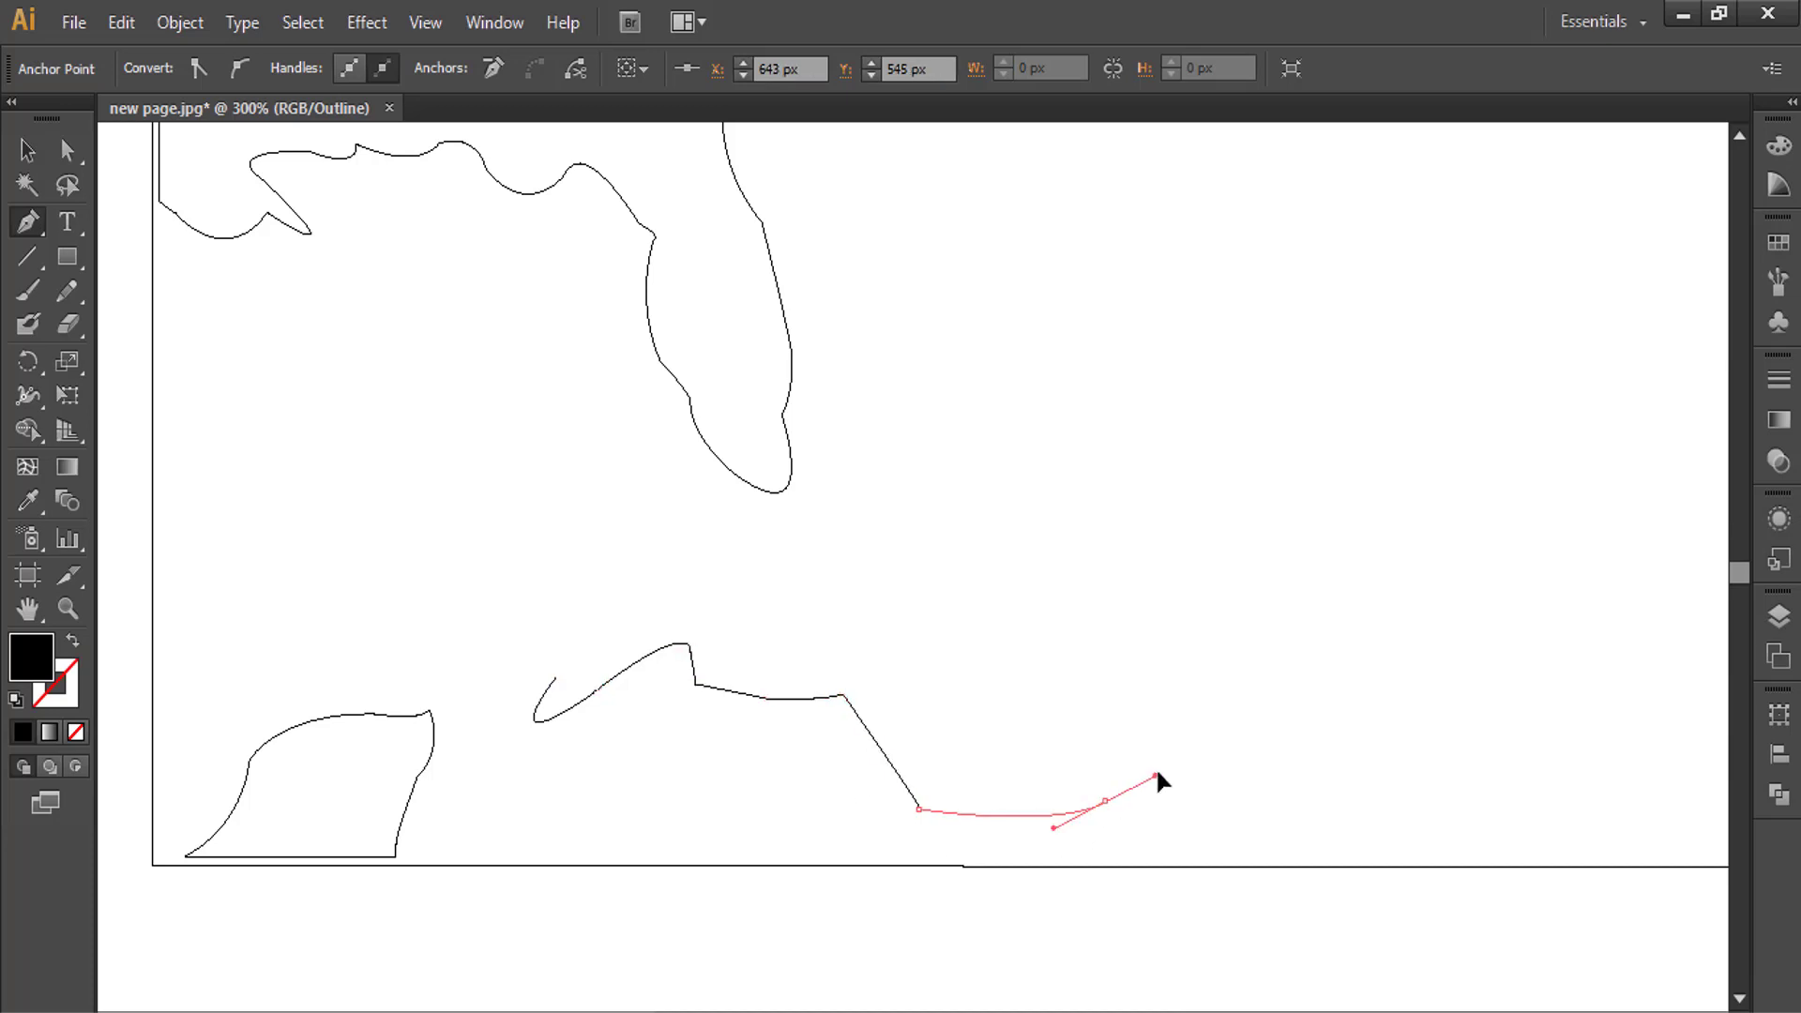
{"action": "left_click", "coordinate": [1105, 803]}
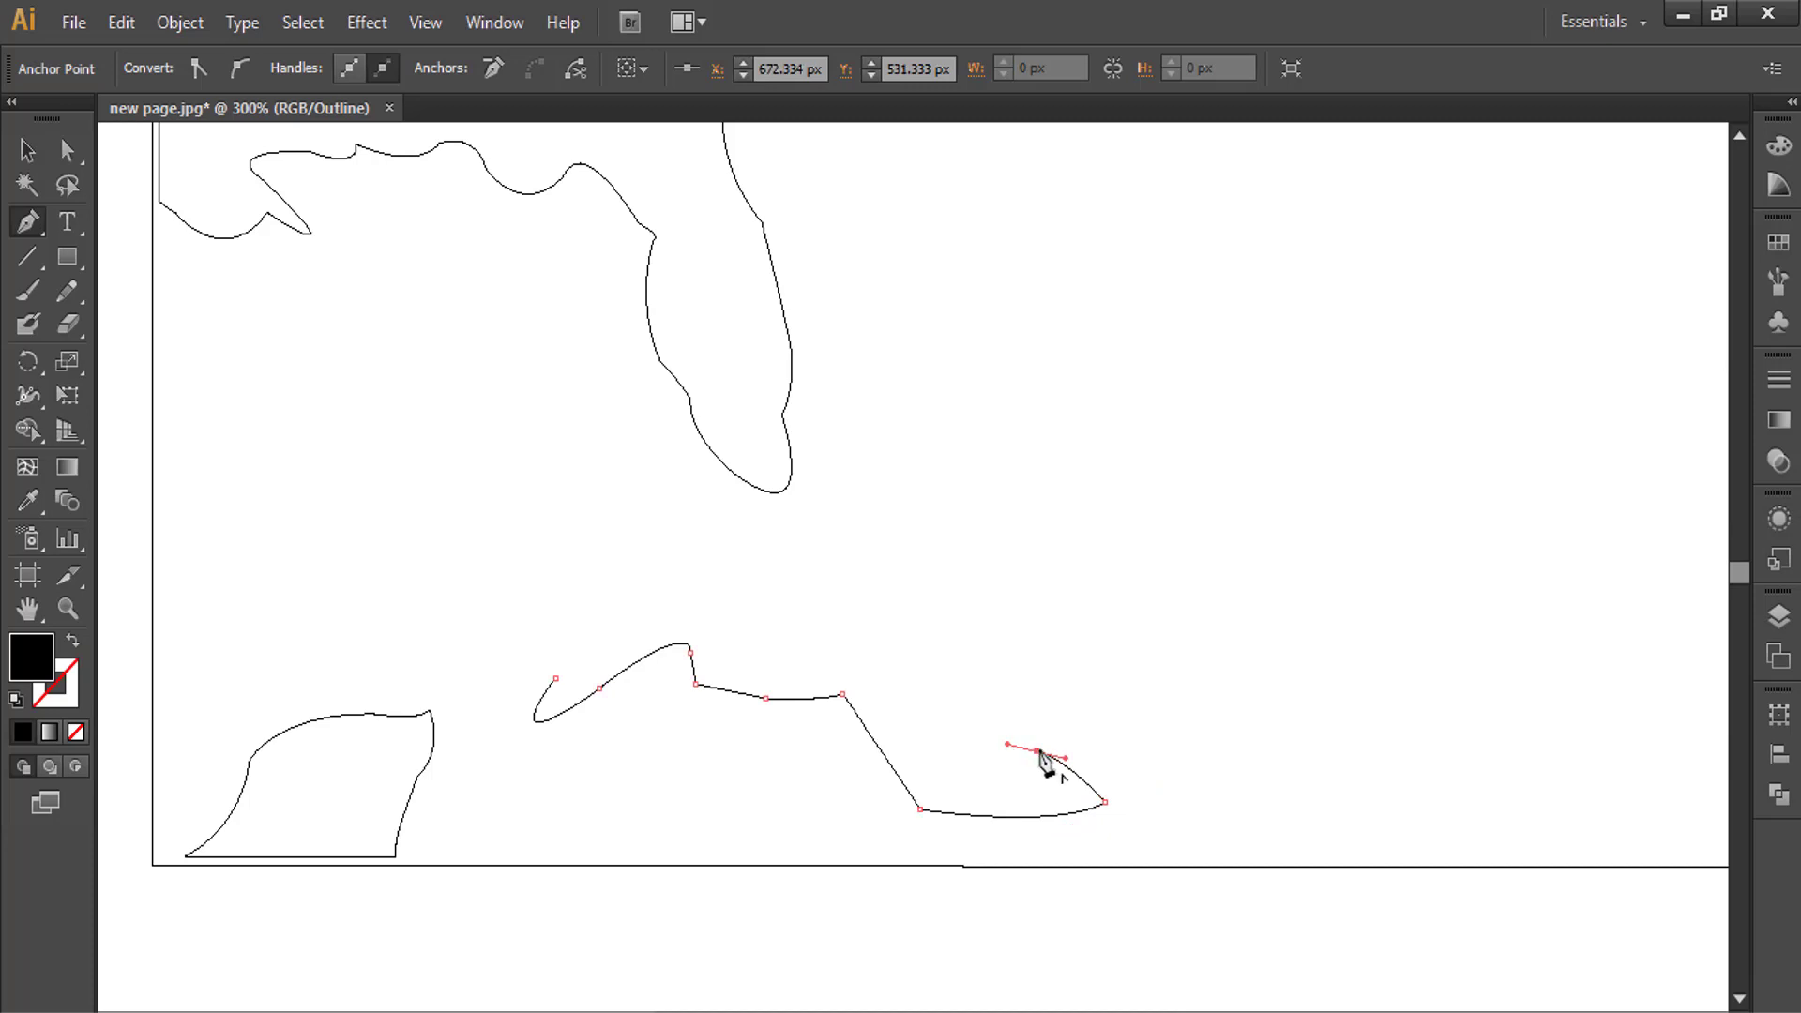
{"action": "left_click_drag", "start_coordinate": [970, 741], "coordinate": [924, 755]}
{"action": "left_click_drag", "start_coordinate": [852, 647], "coordinate": [775, 657]}
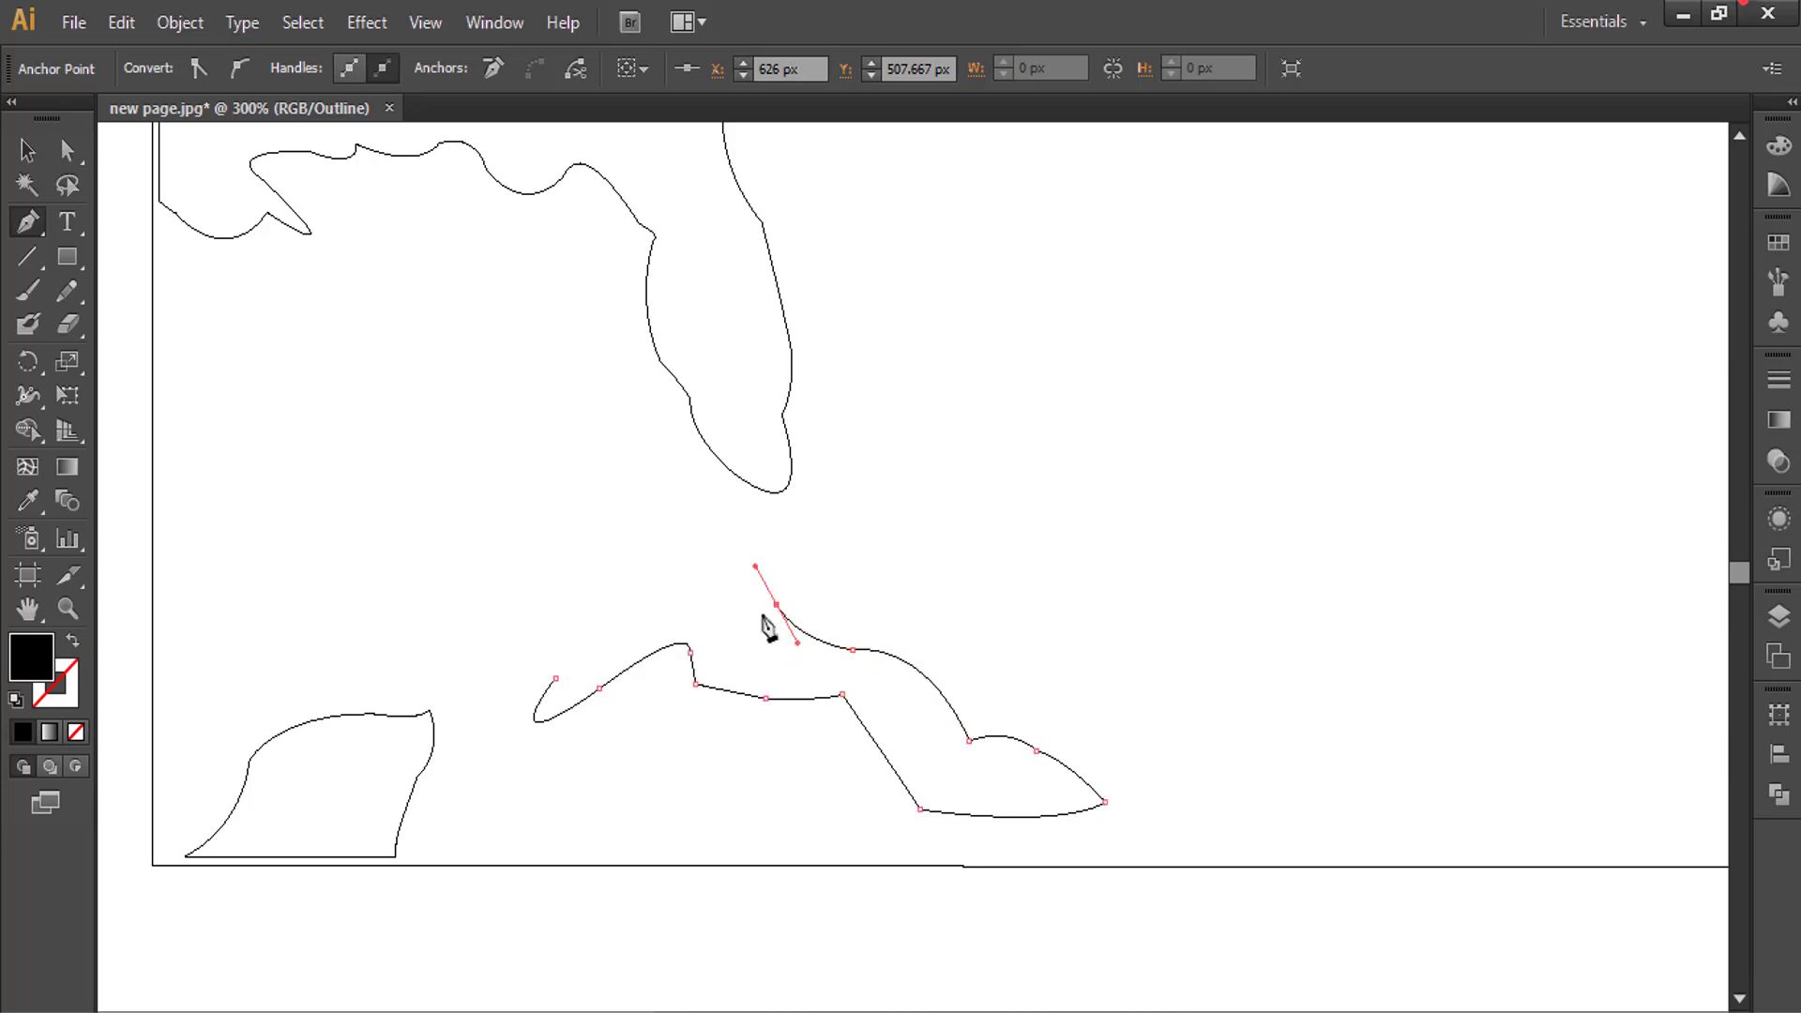
{"action": "mouse_move", "coordinate": [741, 598]}
{"action": "left_mouse_down"}
{"action": "mouse_move", "coordinate": [580, 694]}
{"action": "mouse_move", "coordinate": [582, 715]}
{"action": "left_mouse_up"}
{"action": "left_click", "coordinate": [740, 486], "text": "ctrl"}
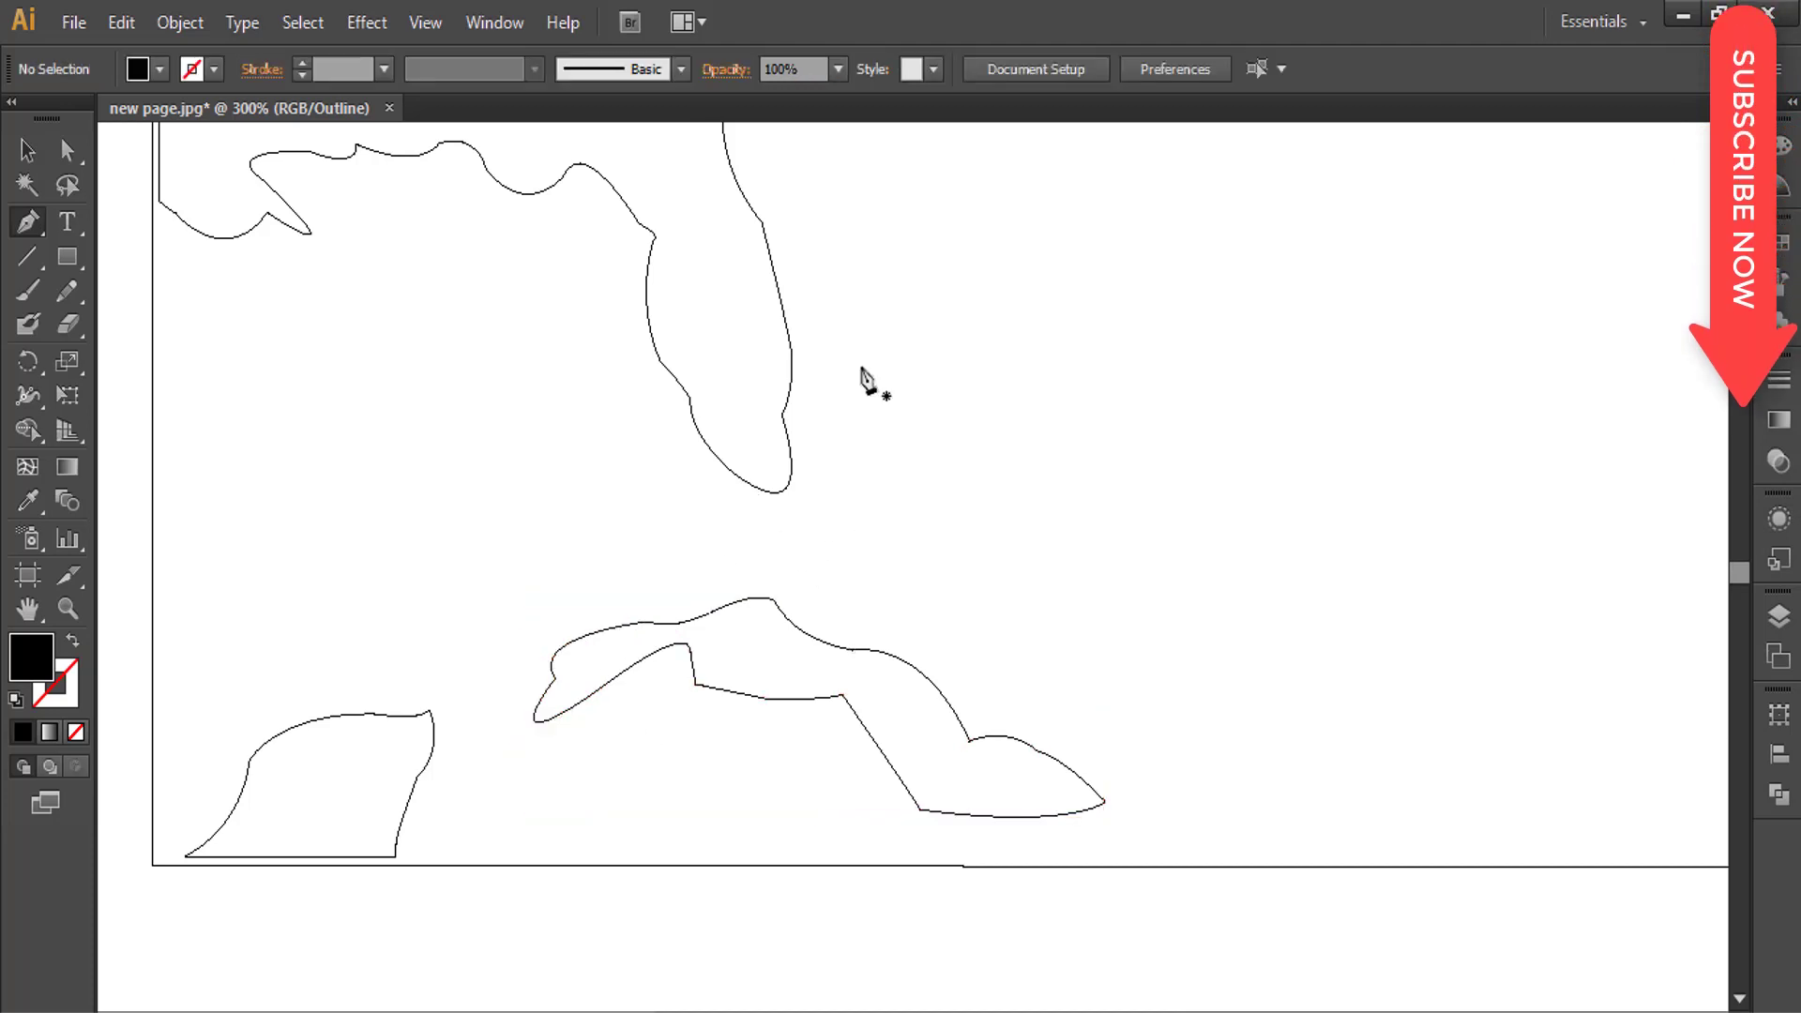
- Scroll the view to show the empty ocean east of the peninsula
{"action": "scroll", "coordinate": [1013, 394], "scroll_direction": "up", "scroll_amount": 2}
{"action": "scroll", "coordinate": [875, 341], "scroll_direction": "up", "scroll_amount": 3}
{"action": "scroll", "coordinate": [1072, 333], "scroll_direction": "up", "scroll_amount": 1}
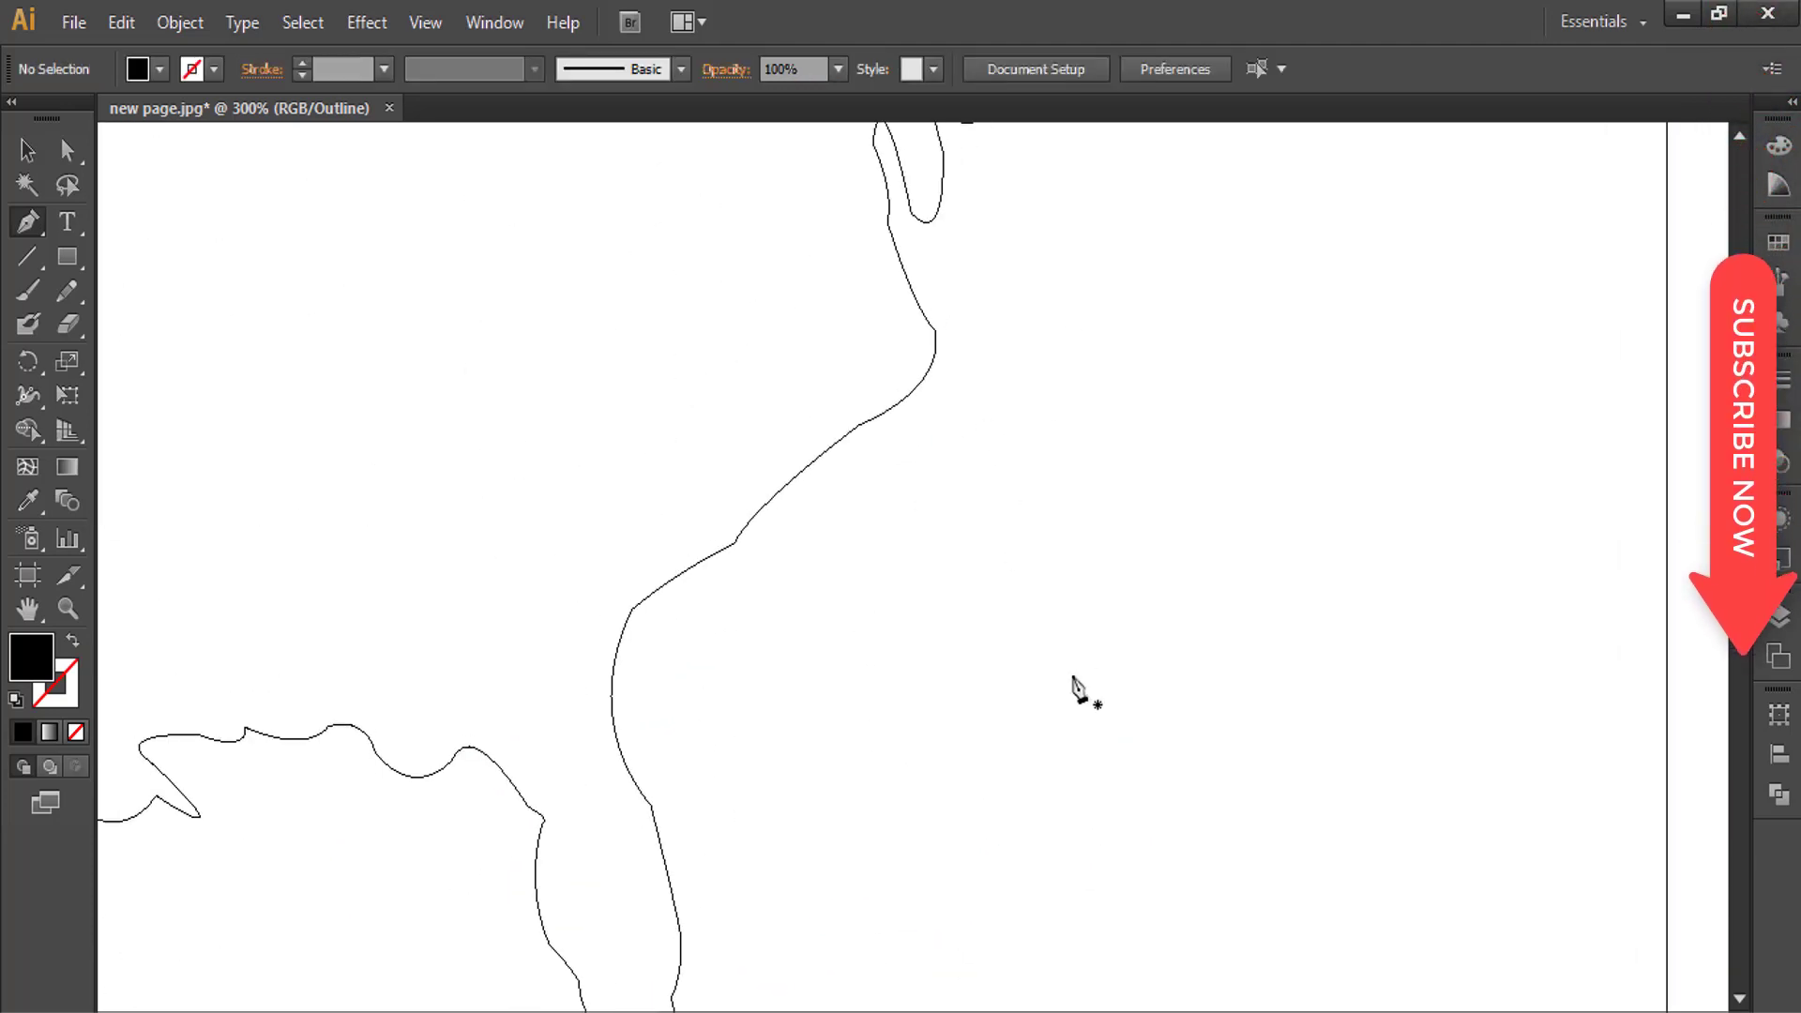
{"action": "scroll", "coordinate": [1032, 563], "scroll_direction": "down", "scroll_amount": 3}
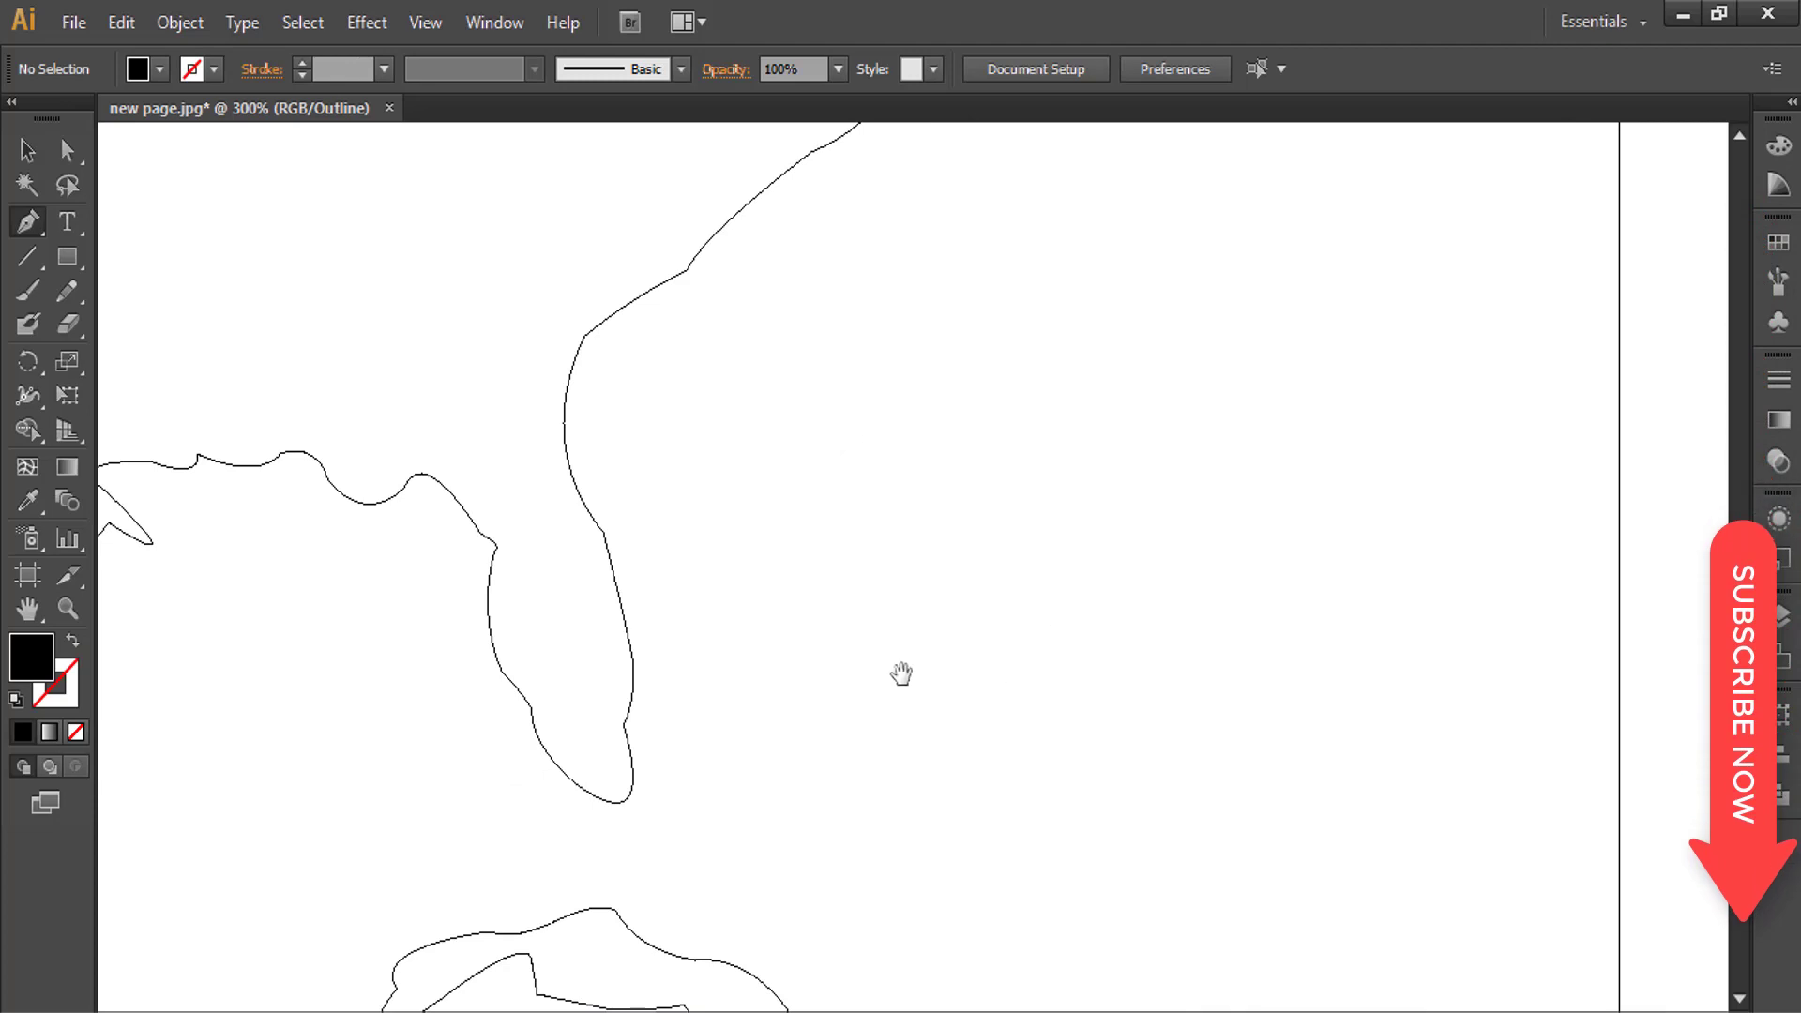
{"action": "scroll", "coordinate": [900, 673], "scroll_direction": "down", "scroll_amount": 2}
{"action": "scroll", "coordinate": [913, 635], "scroll_direction": "up", "scroll_amount": 1}
{"action": "scroll", "coordinate": [1072, 634], "scroll_direction": "right", "scroll_amount": 1}
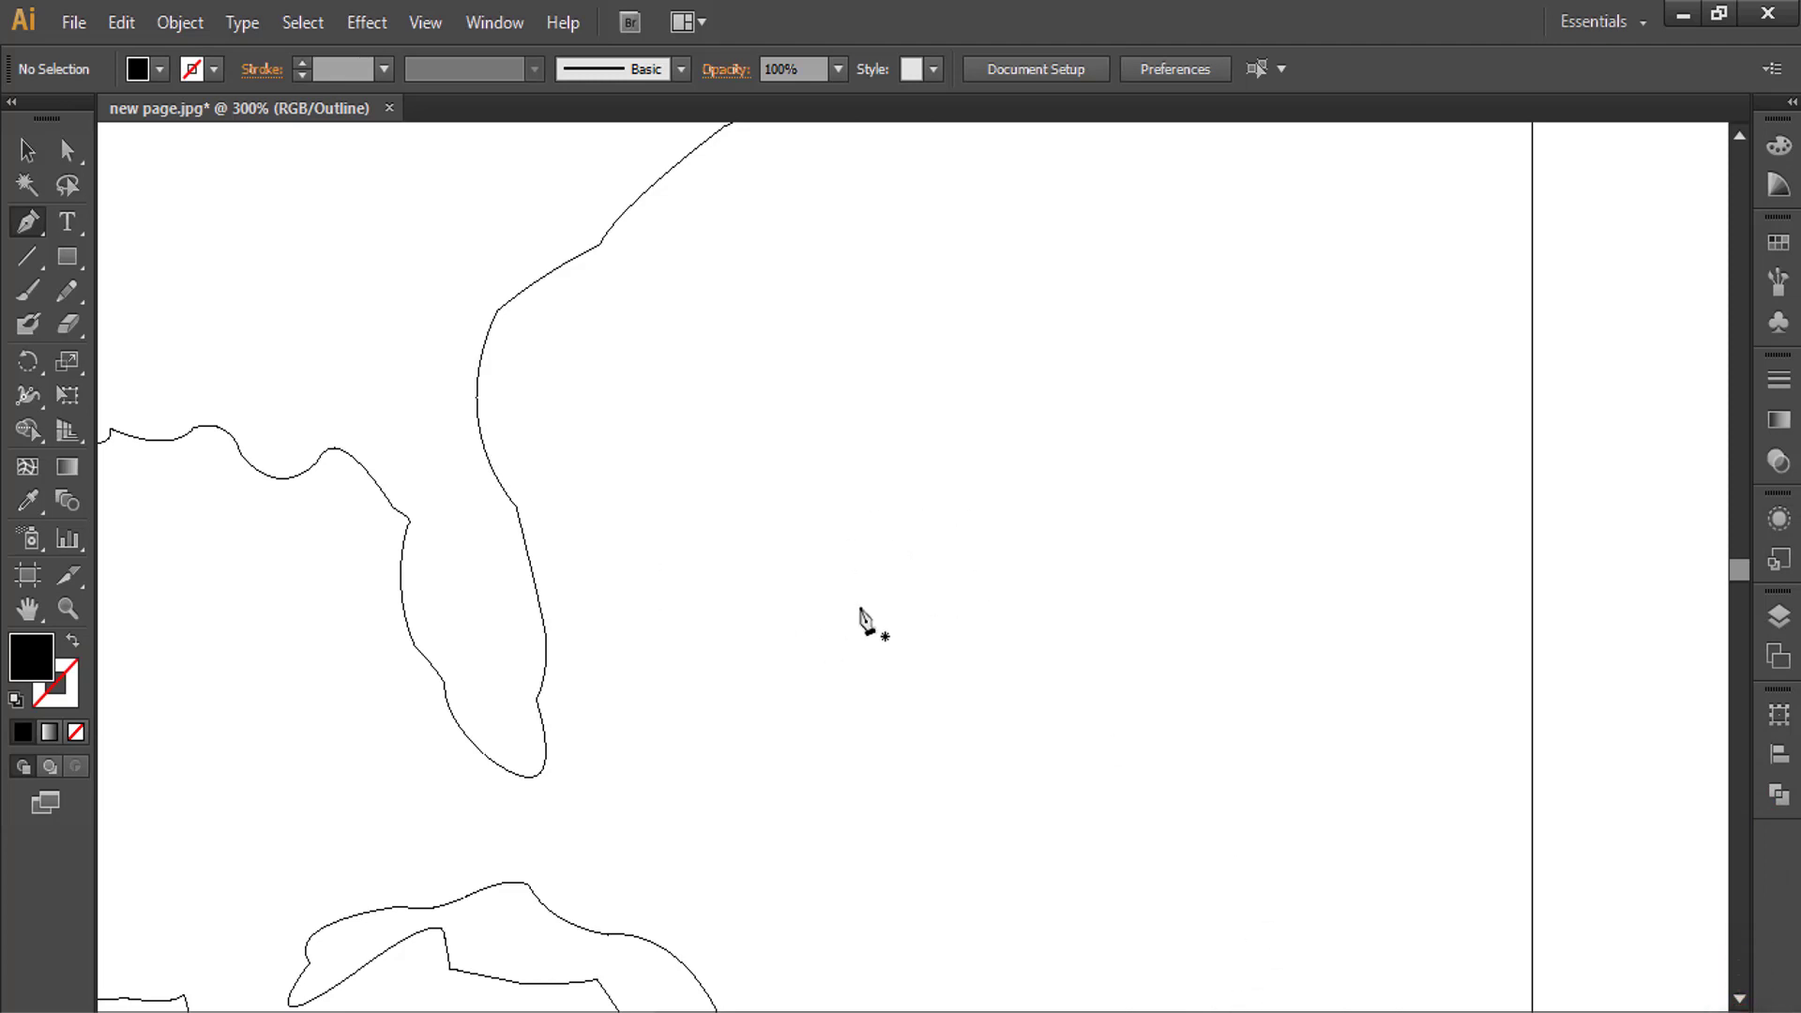
- Draw a crescent spiral arm in the ocean, with corner points where it doubles back
{"action": "left_click", "coordinate": [738, 572]}
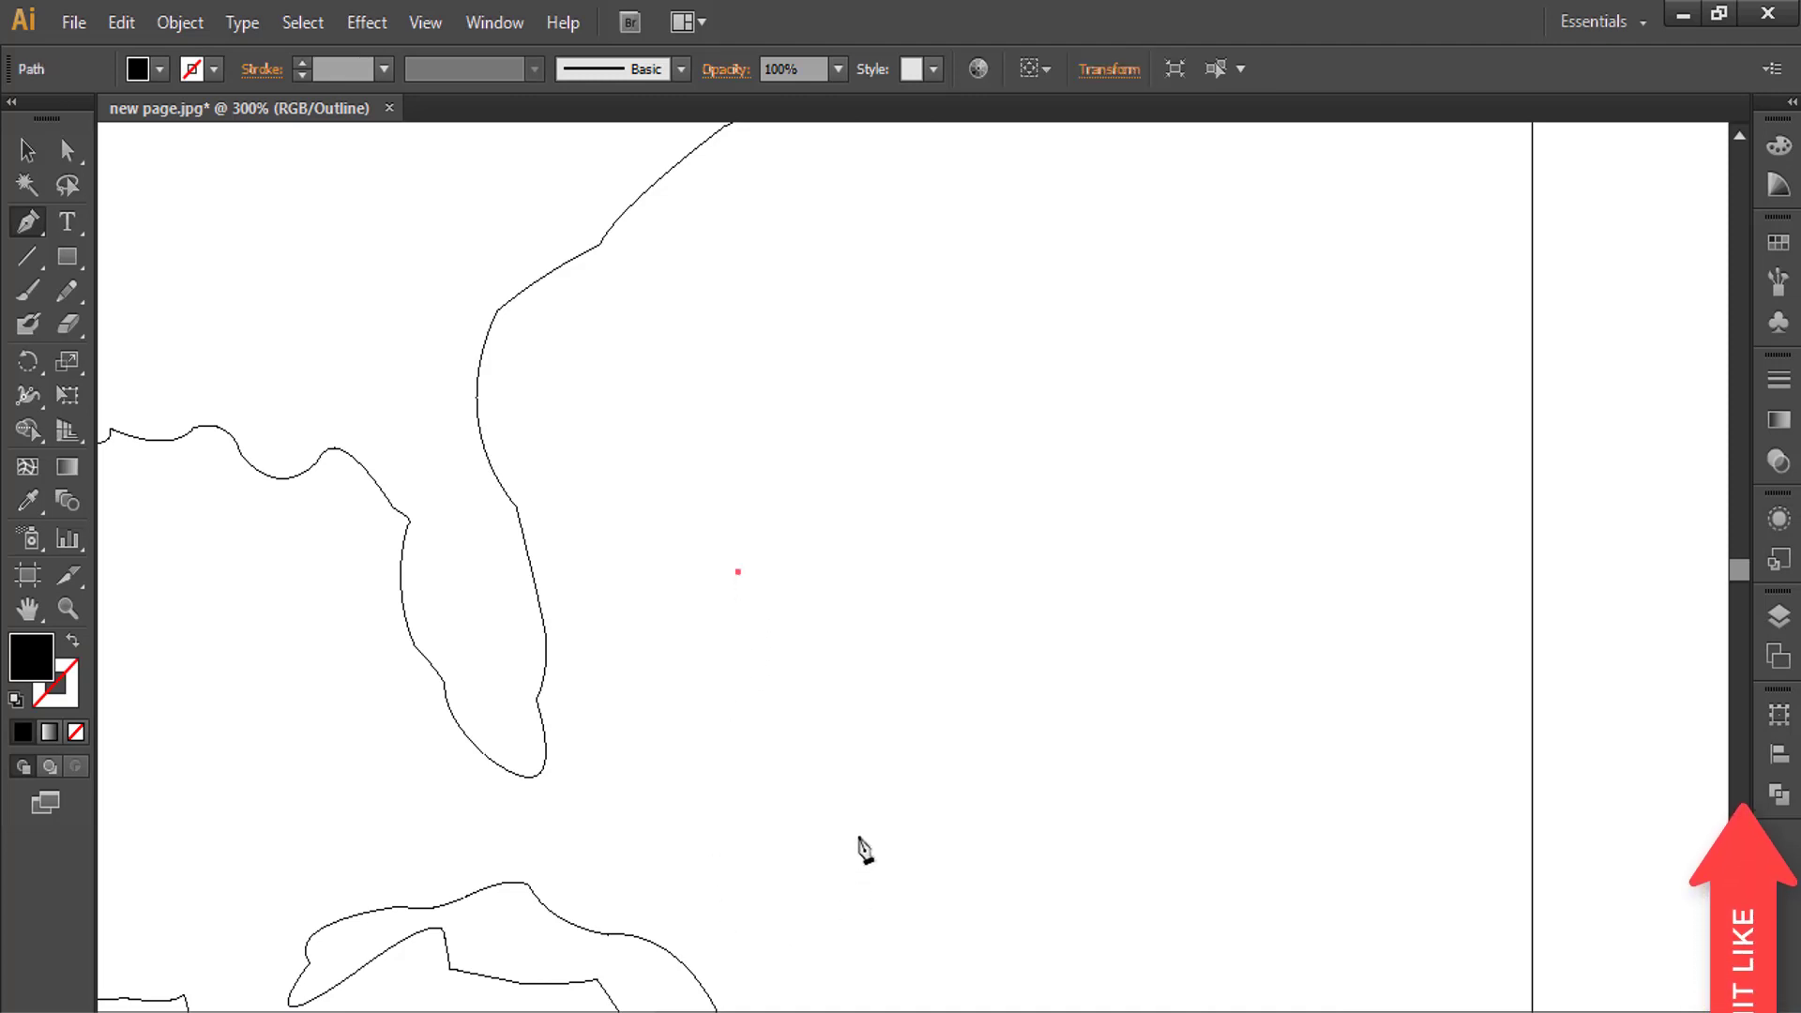
{"action": "left_click_drag", "start_coordinate": [886, 855], "coordinate": [1082, 956]}
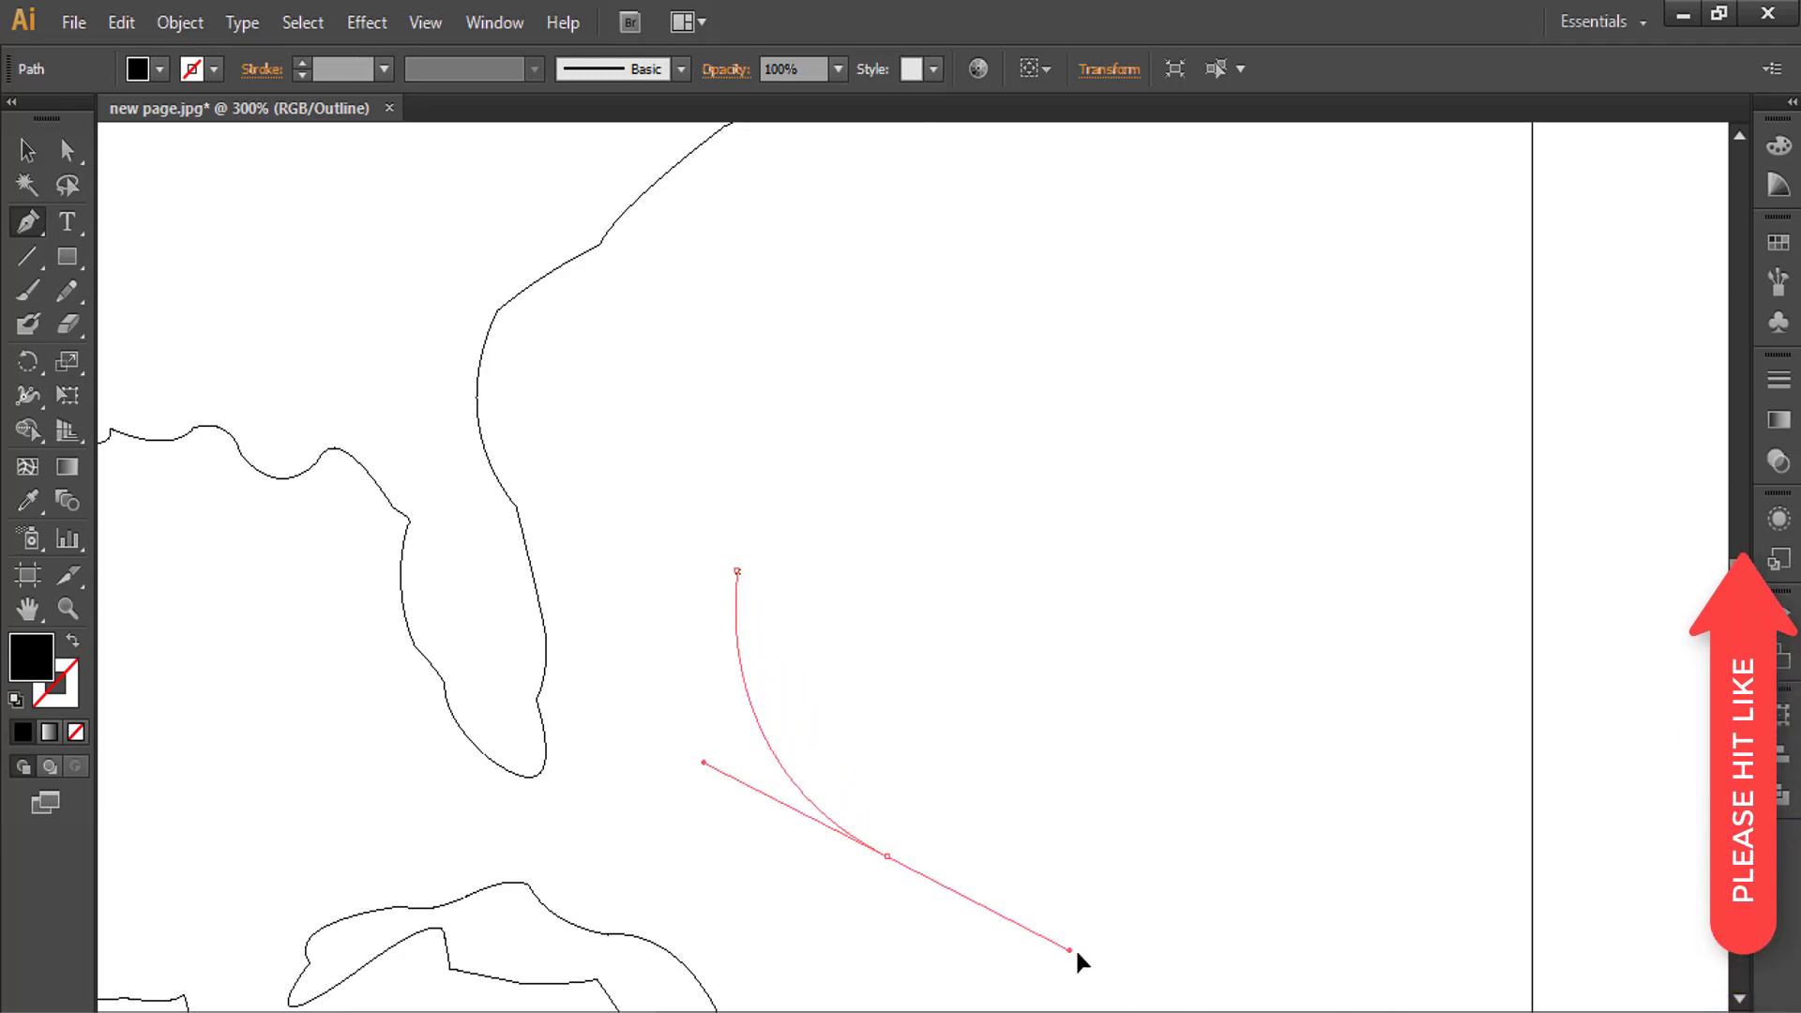
{"action": "left_click", "coordinate": [887, 856]}
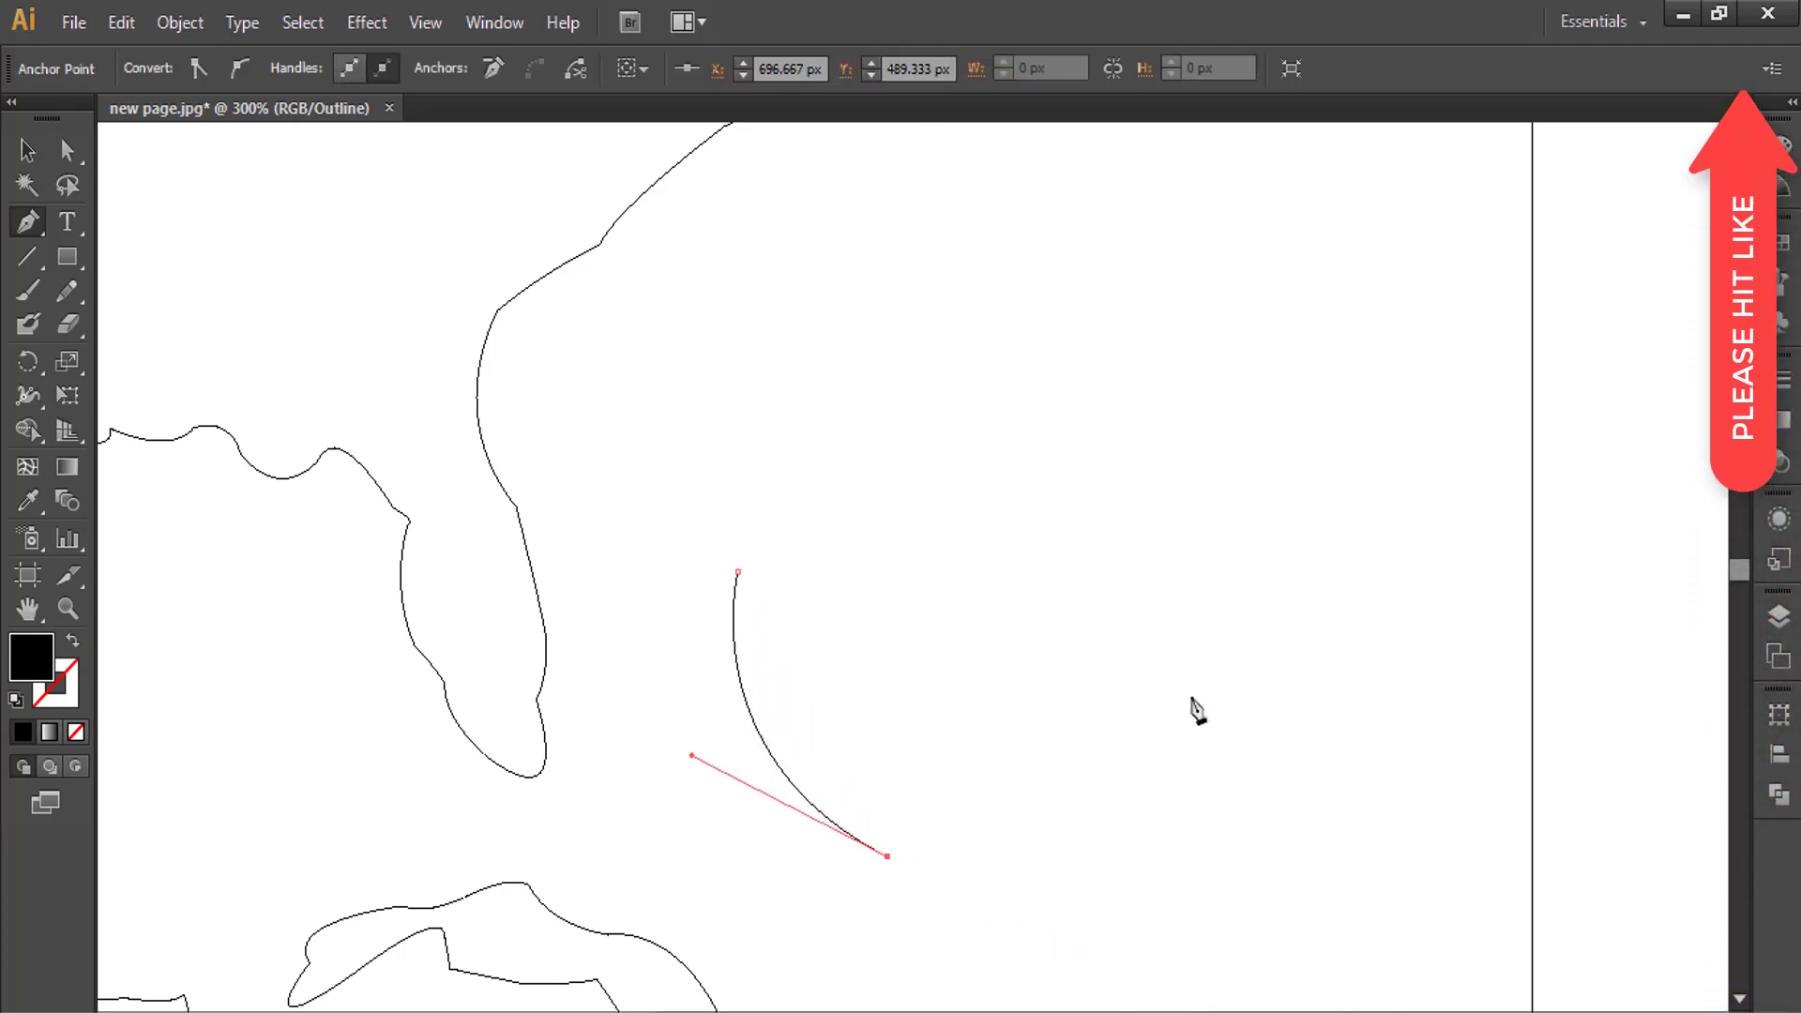
{"action": "left_click_drag", "start_coordinate": [1191, 698], "coordinate": [1211, 431]}
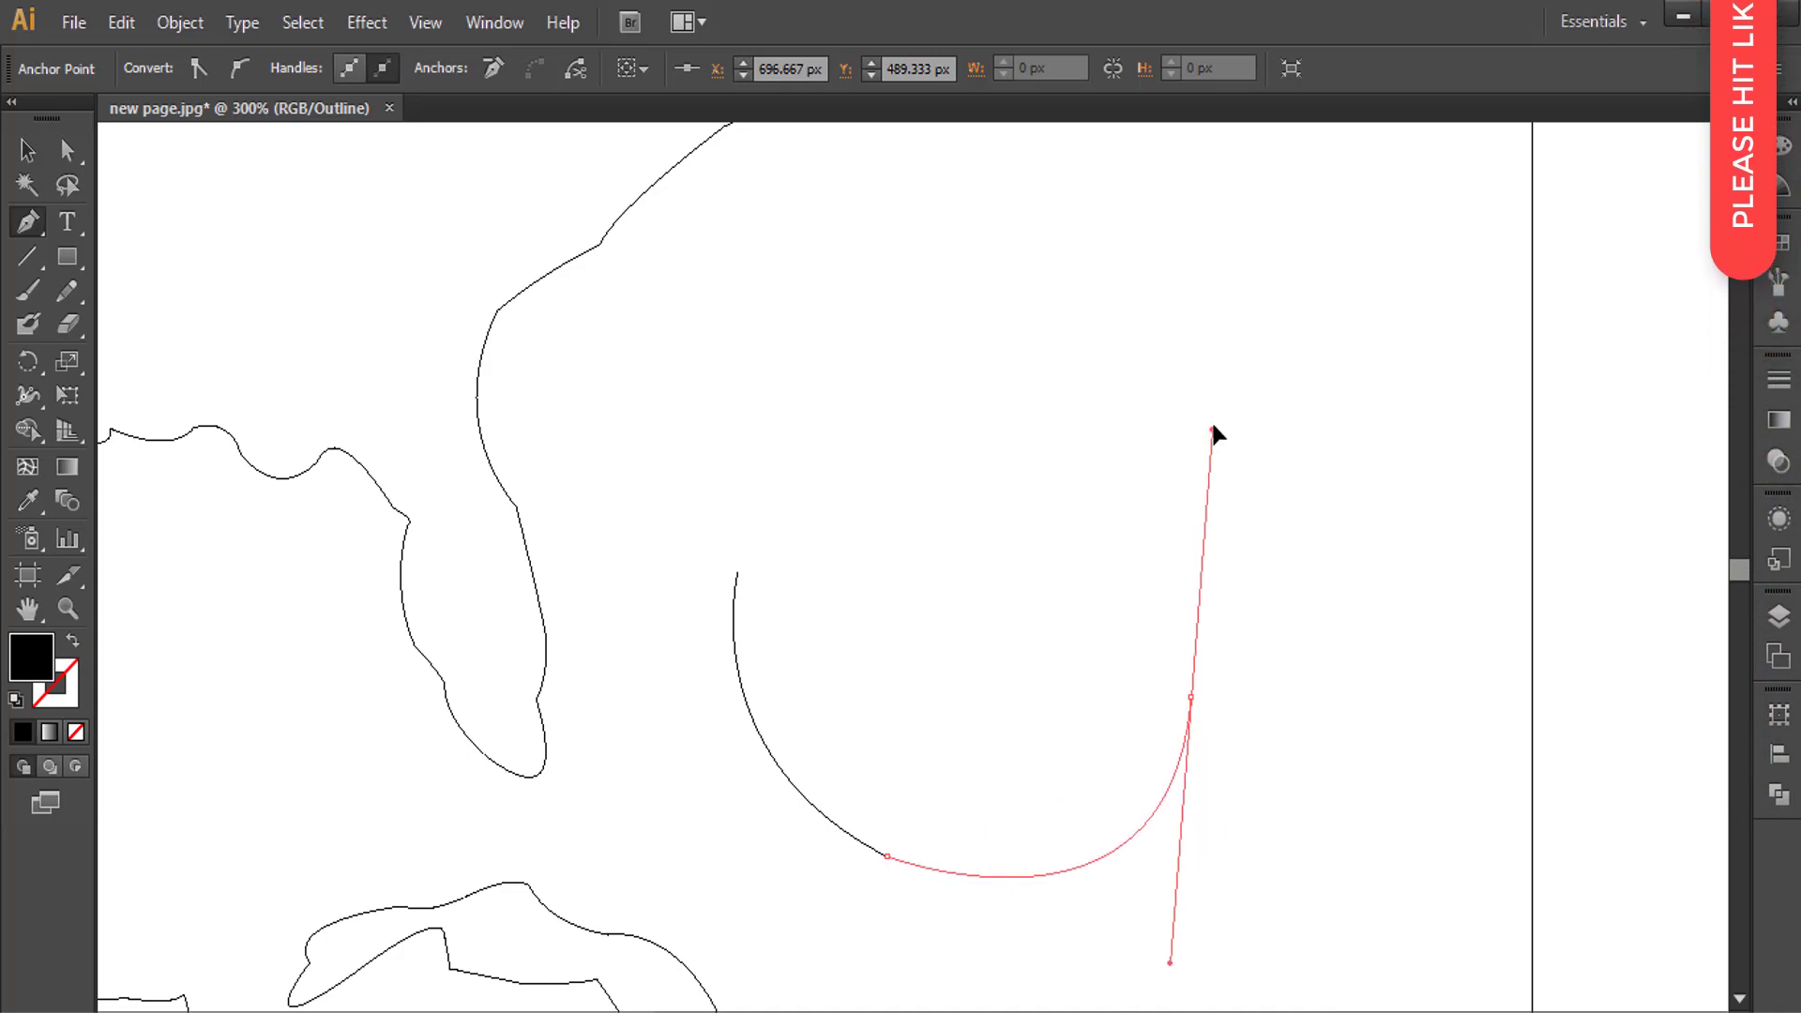
{"action": "left_click", "coordinate": [1190, 699]}
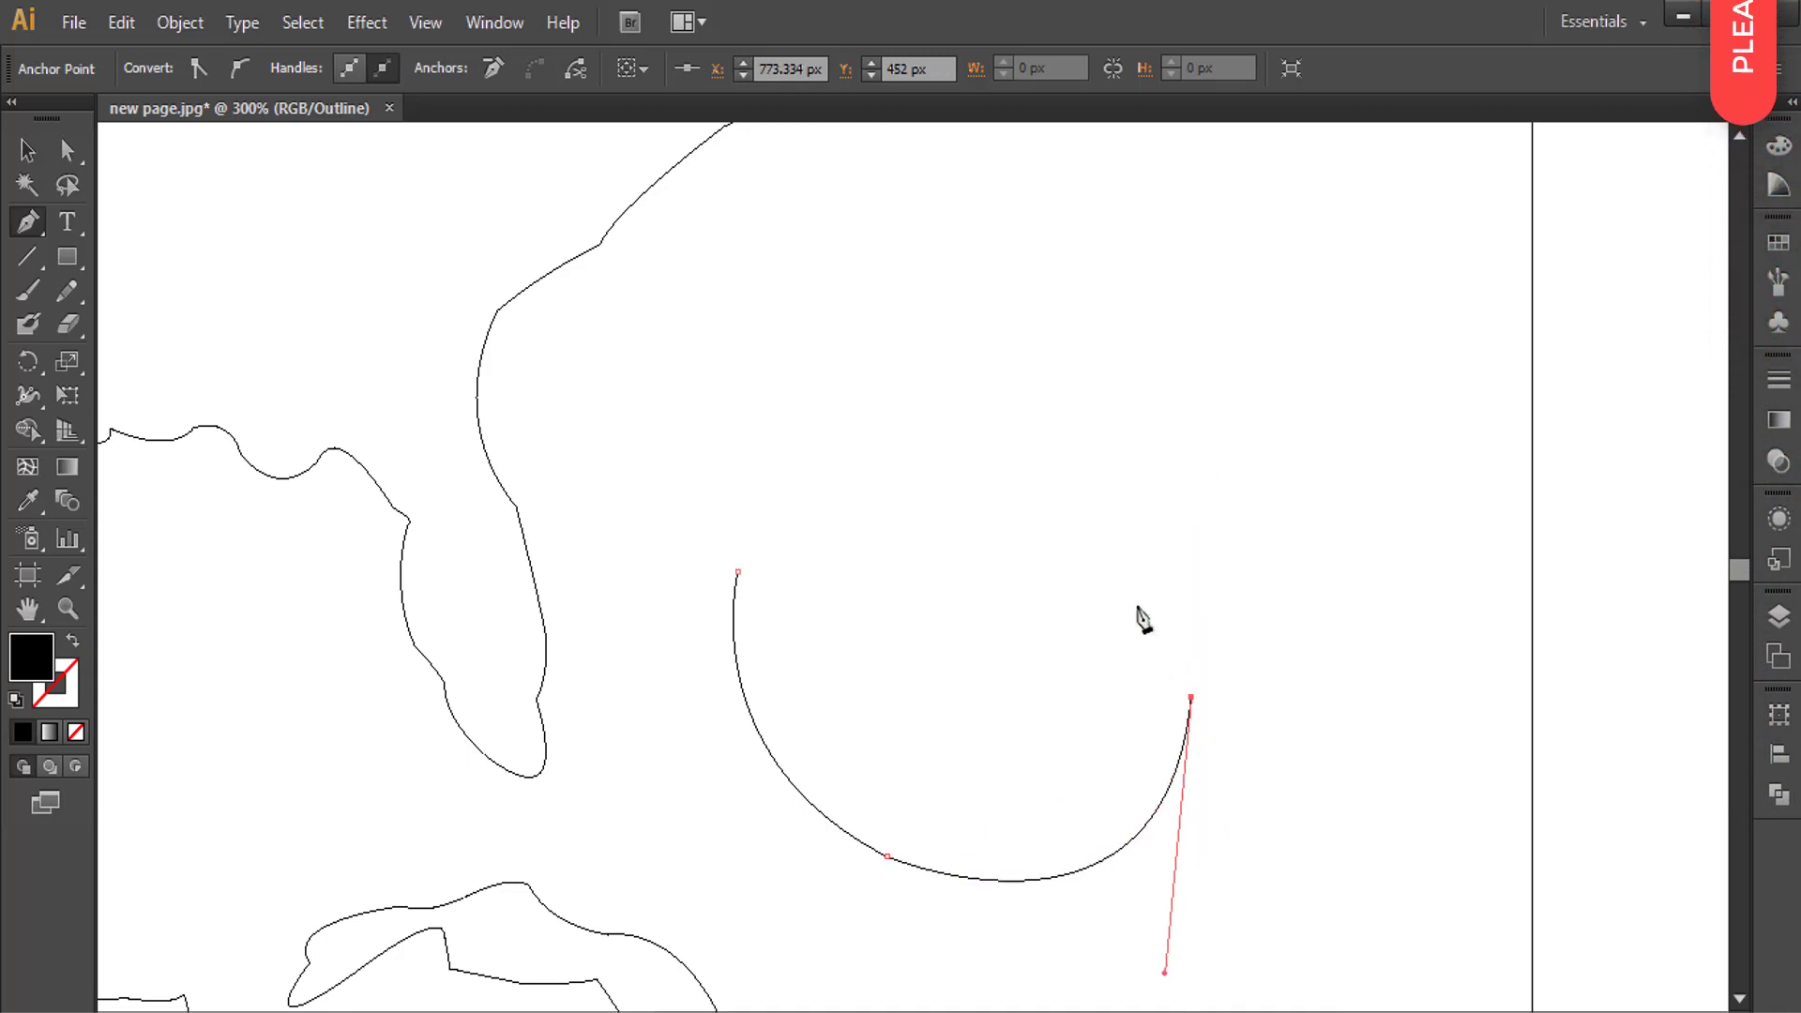
{"action": "left_click_drag", "start_coordinate": [1132, 604], "coordinate": [1082, 563]}
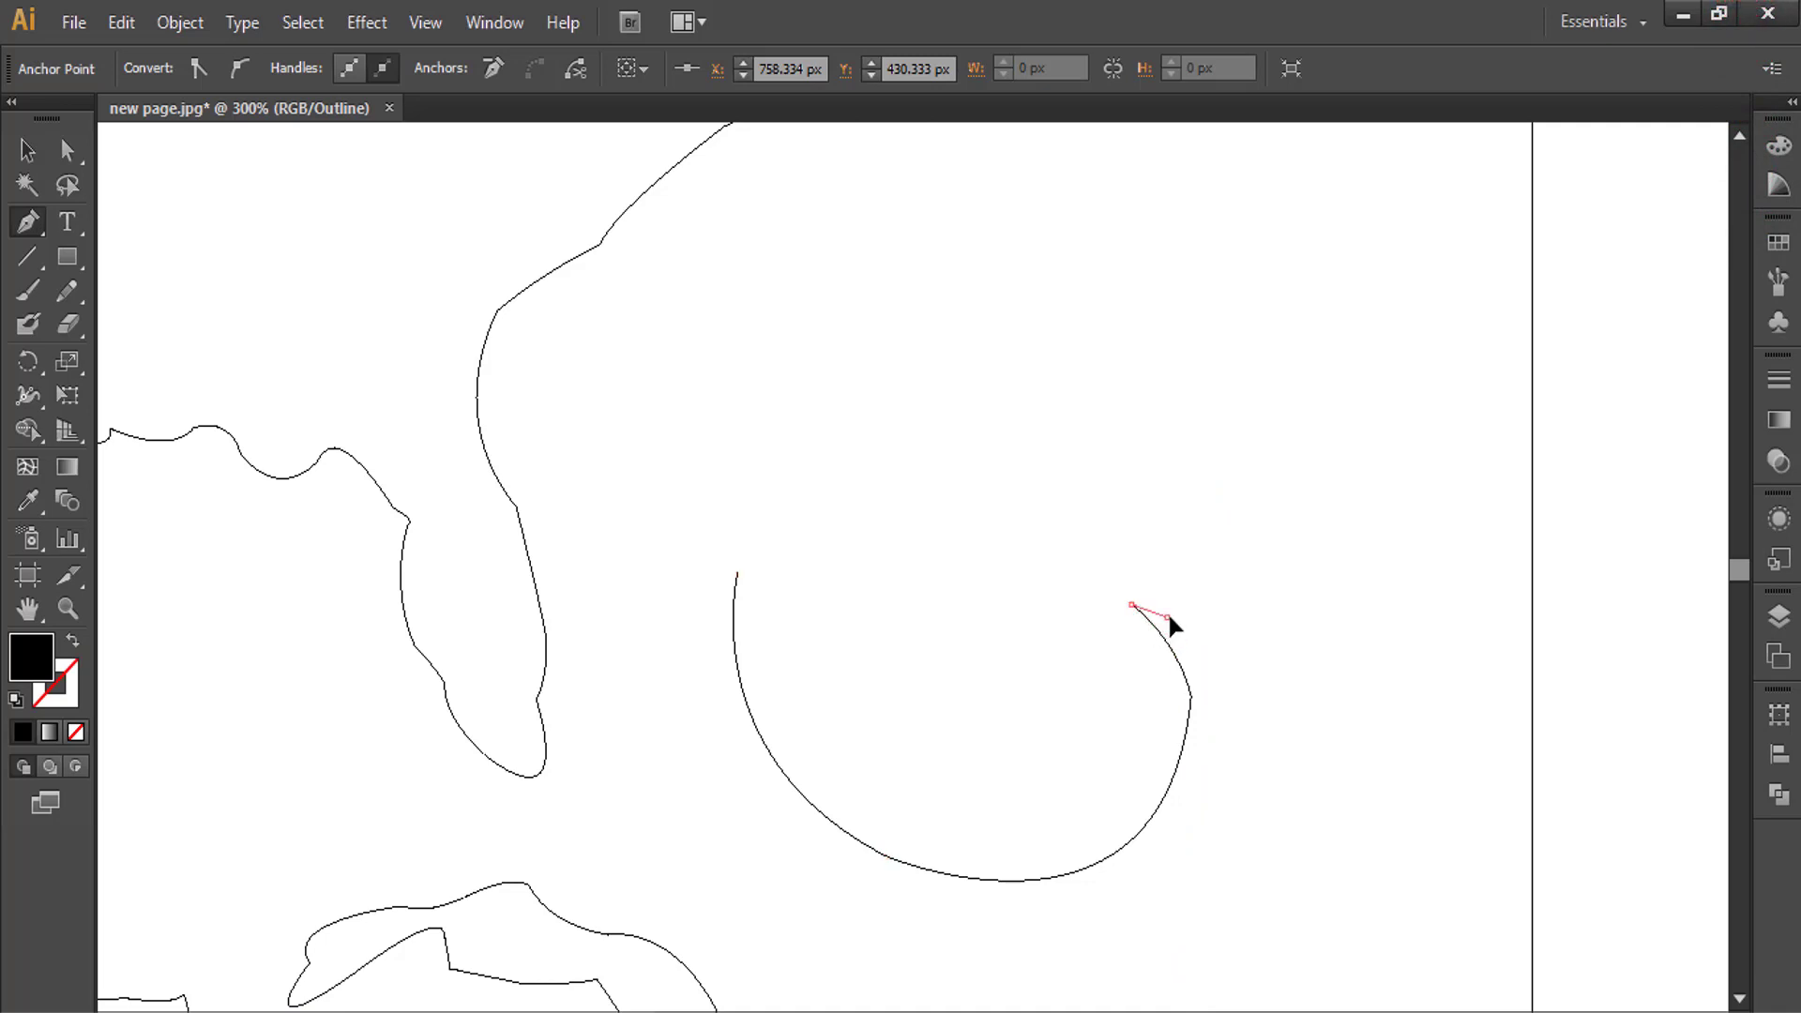
{"action": "left_click_drag", "start_coordinate": [1210, 650], "coordinate": [1166, 616]}
{"action": "left_click_drag", "start_coordinate": [1156, 834], "coordinate": [1055, 956]}
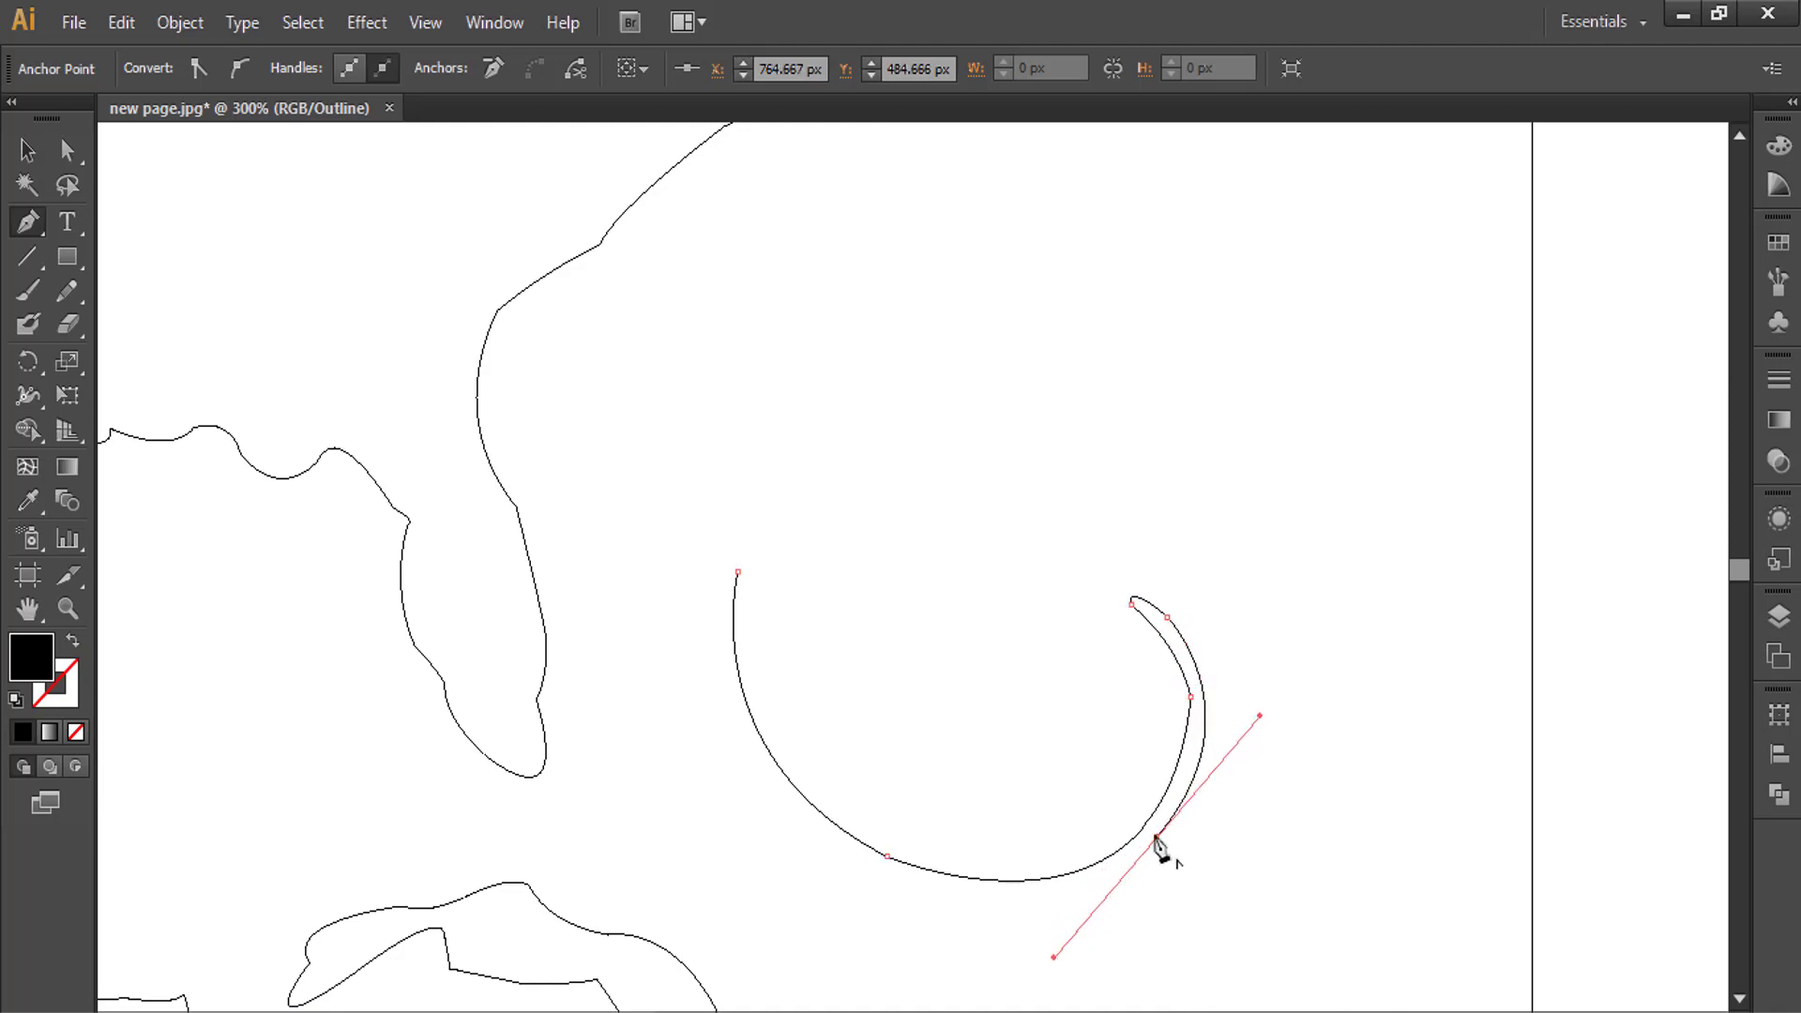
{"action": "left_click_drag", "start_coordinate": [818, 838], "coordinate": [590, 696]}
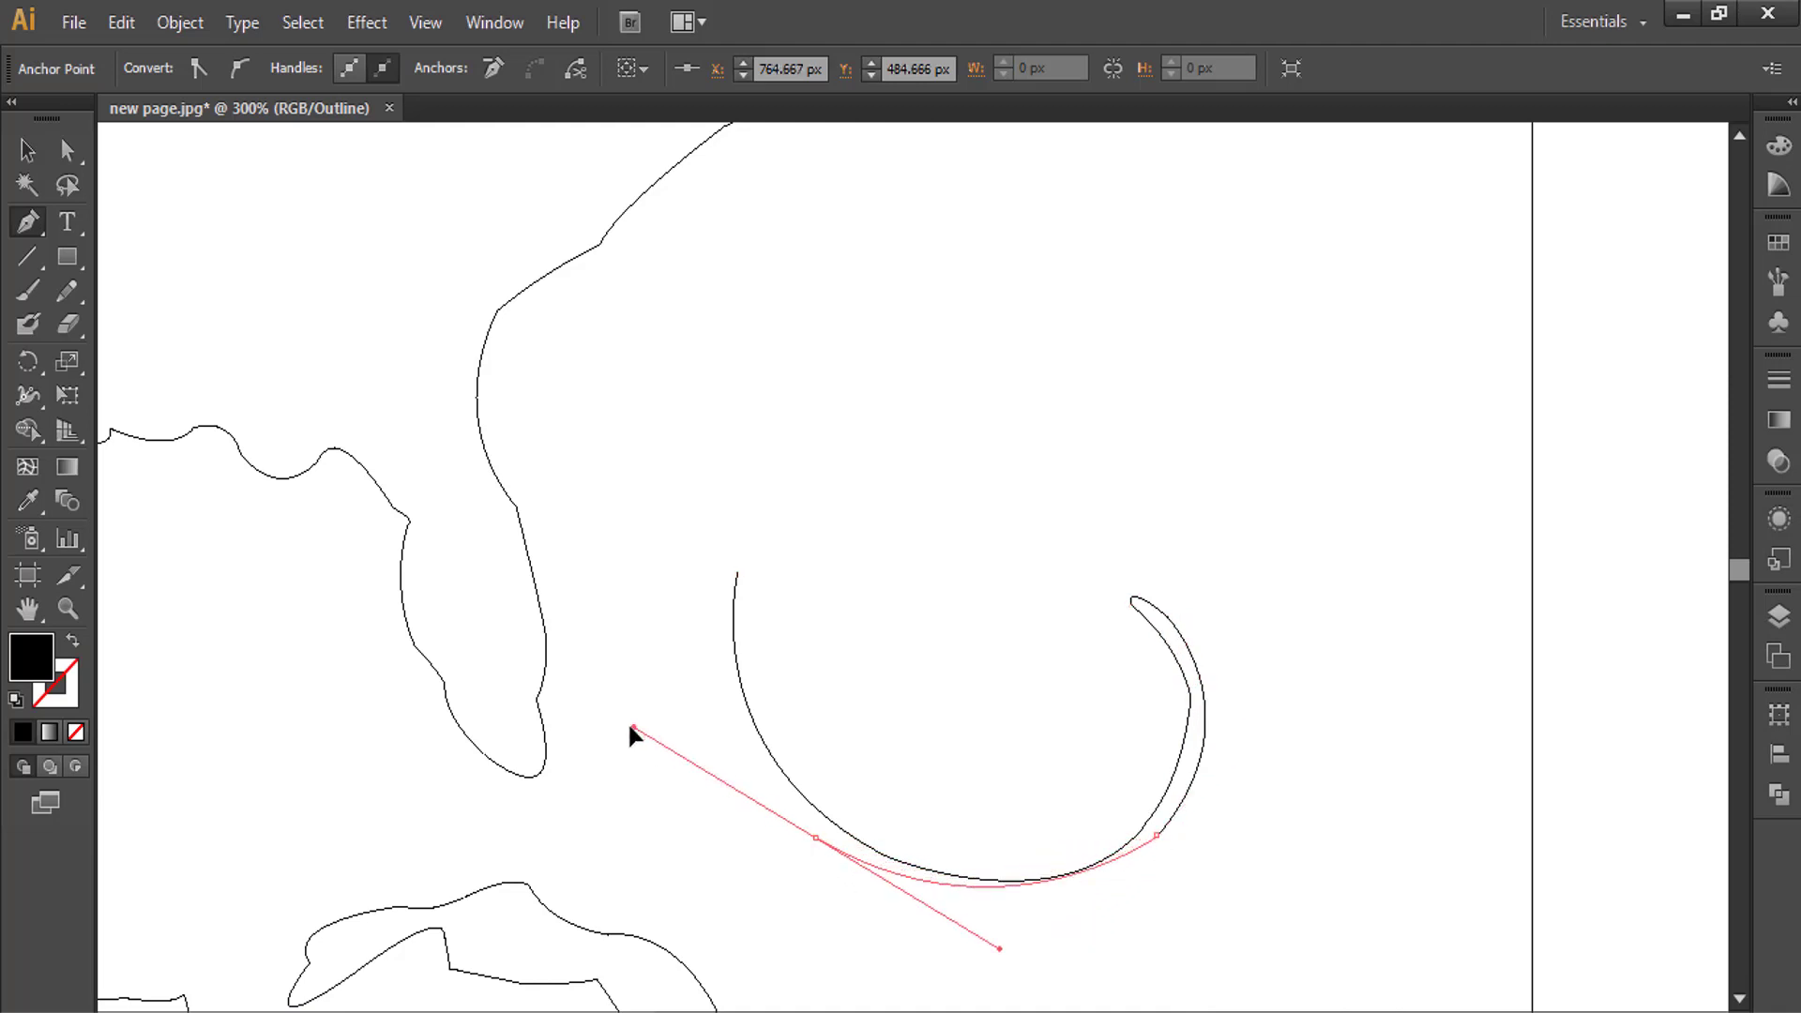
{"action": "left_click", "coordinate": [818, 837]}
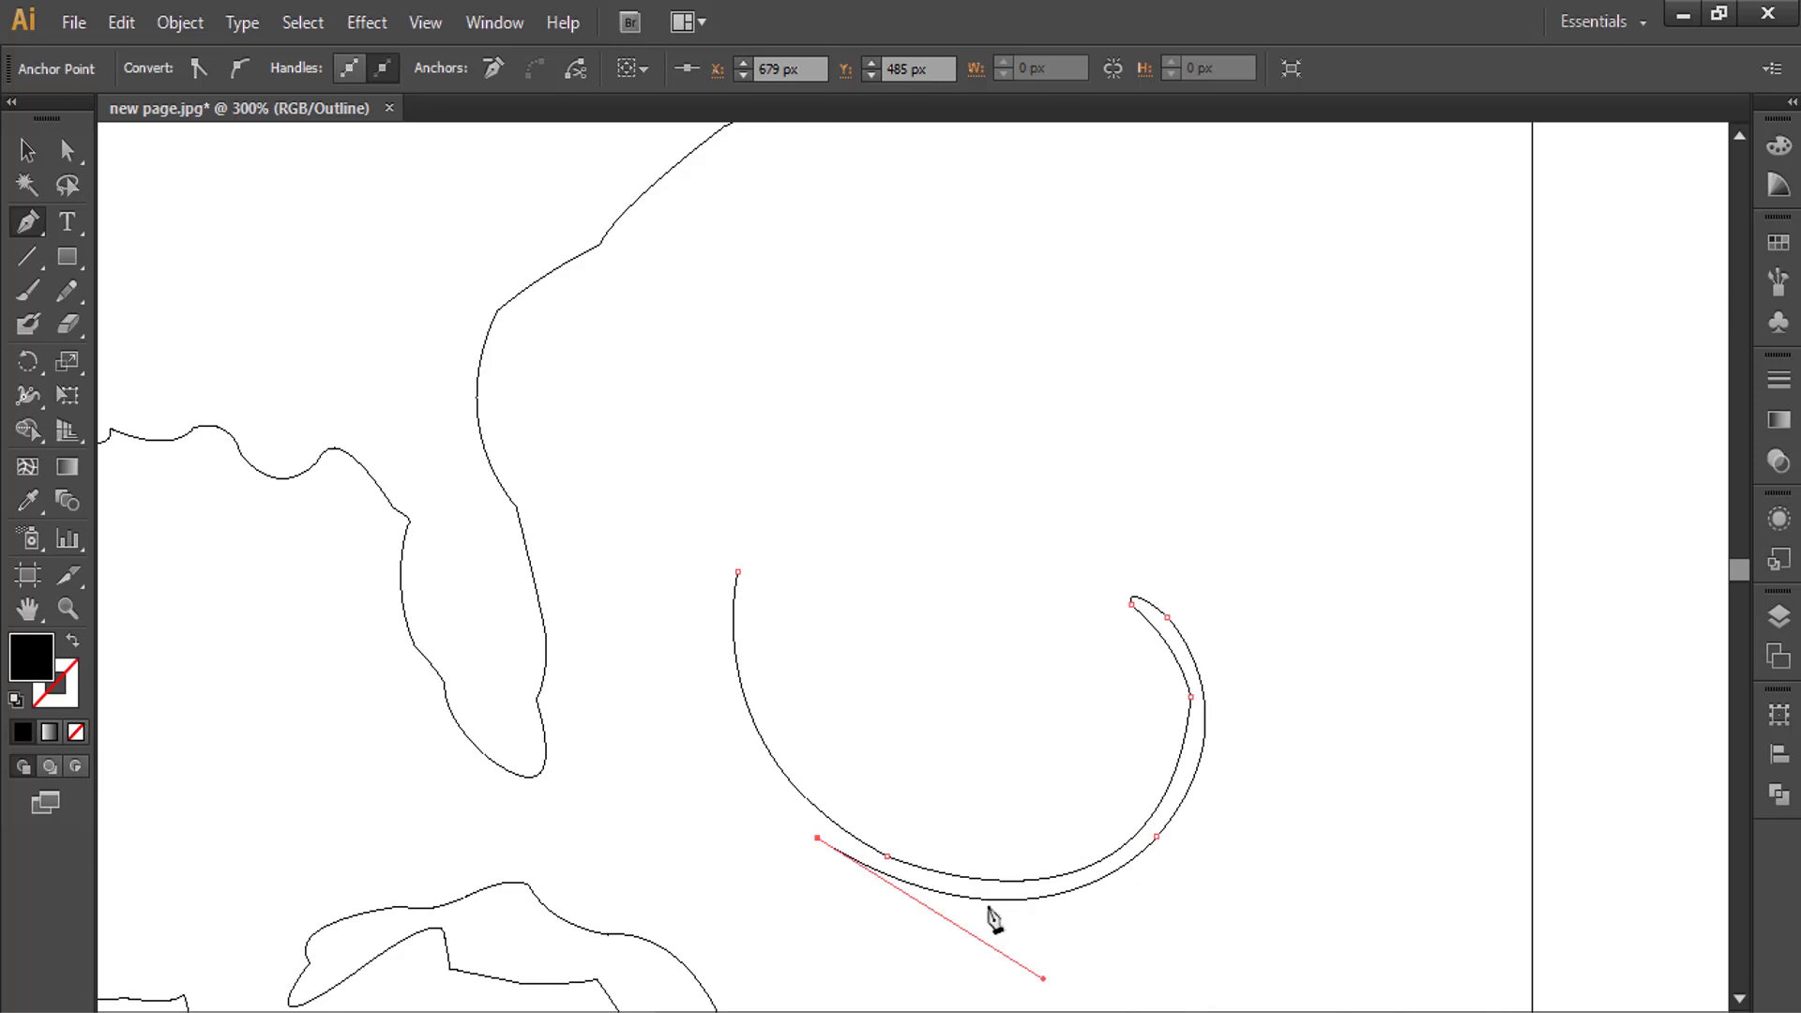
- Add thin tapering slivers beneath the first spiral arm
{"action": "left_click_drag", "start_coordinate": [988, 906], "coordinate": [1121, 915]}
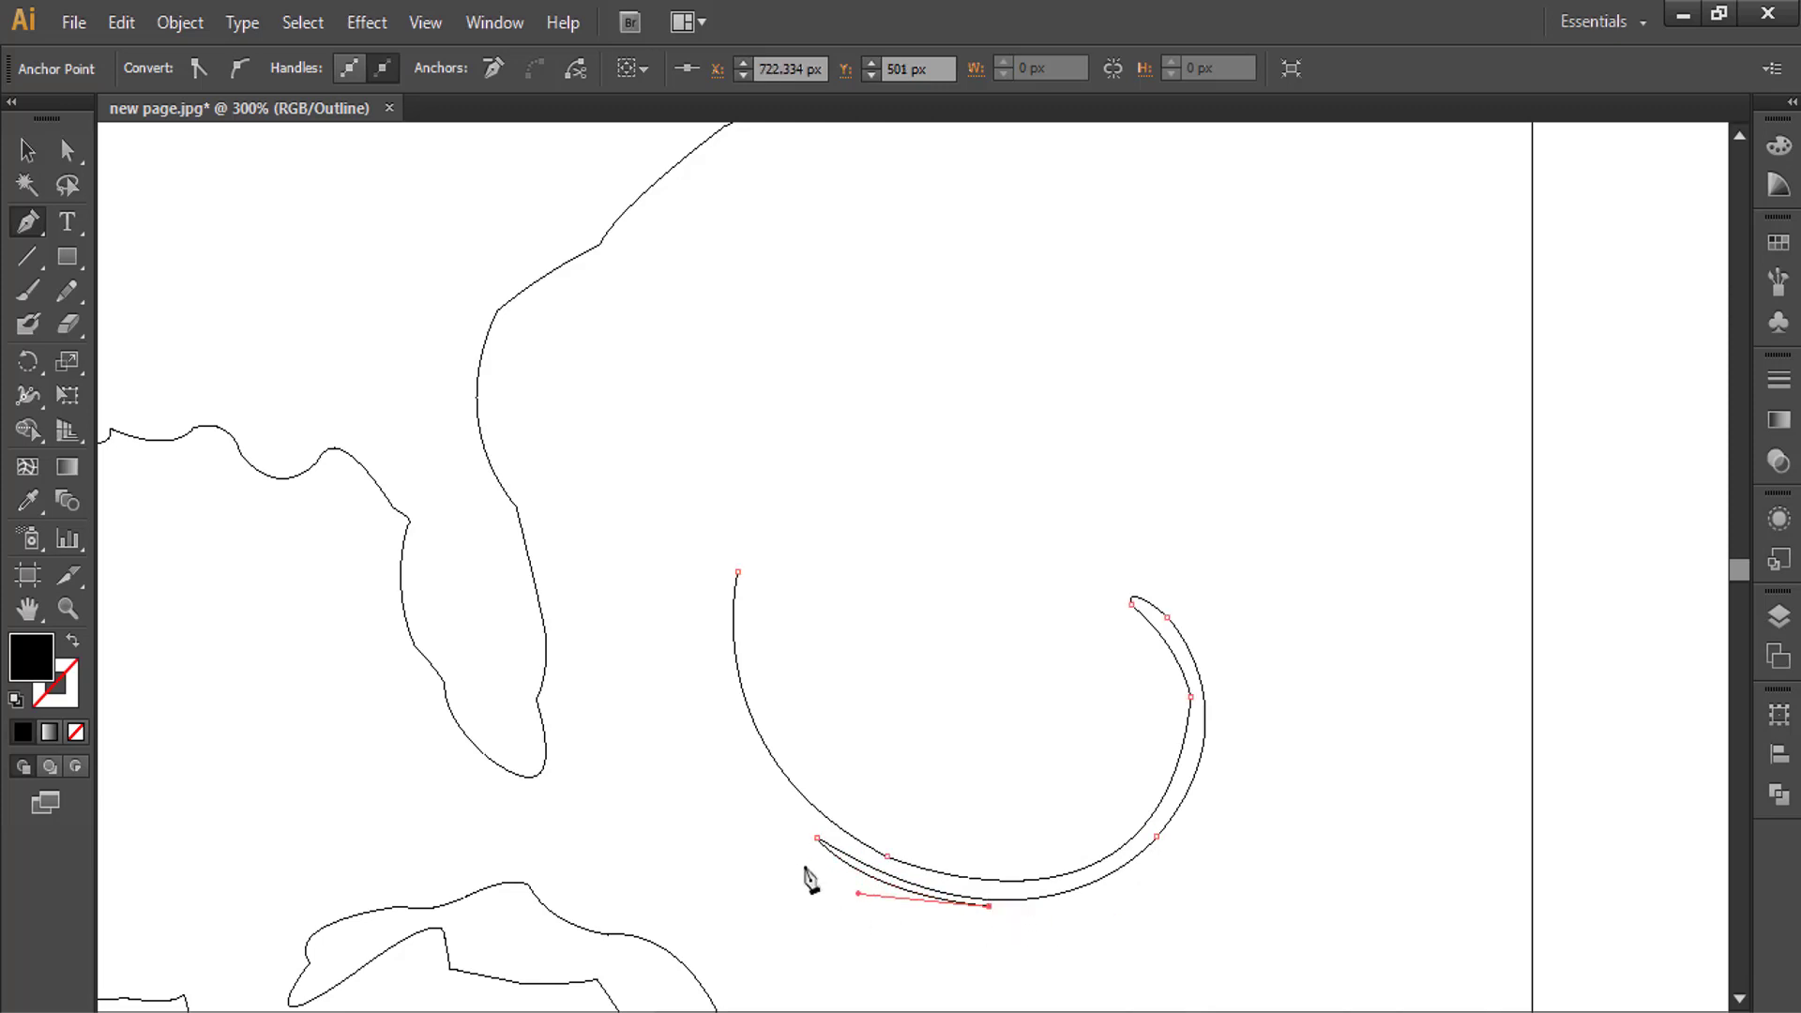
{"action": "left_click_drag", "start_coordinate": [814, 849], "coordinate": [819, 871]}
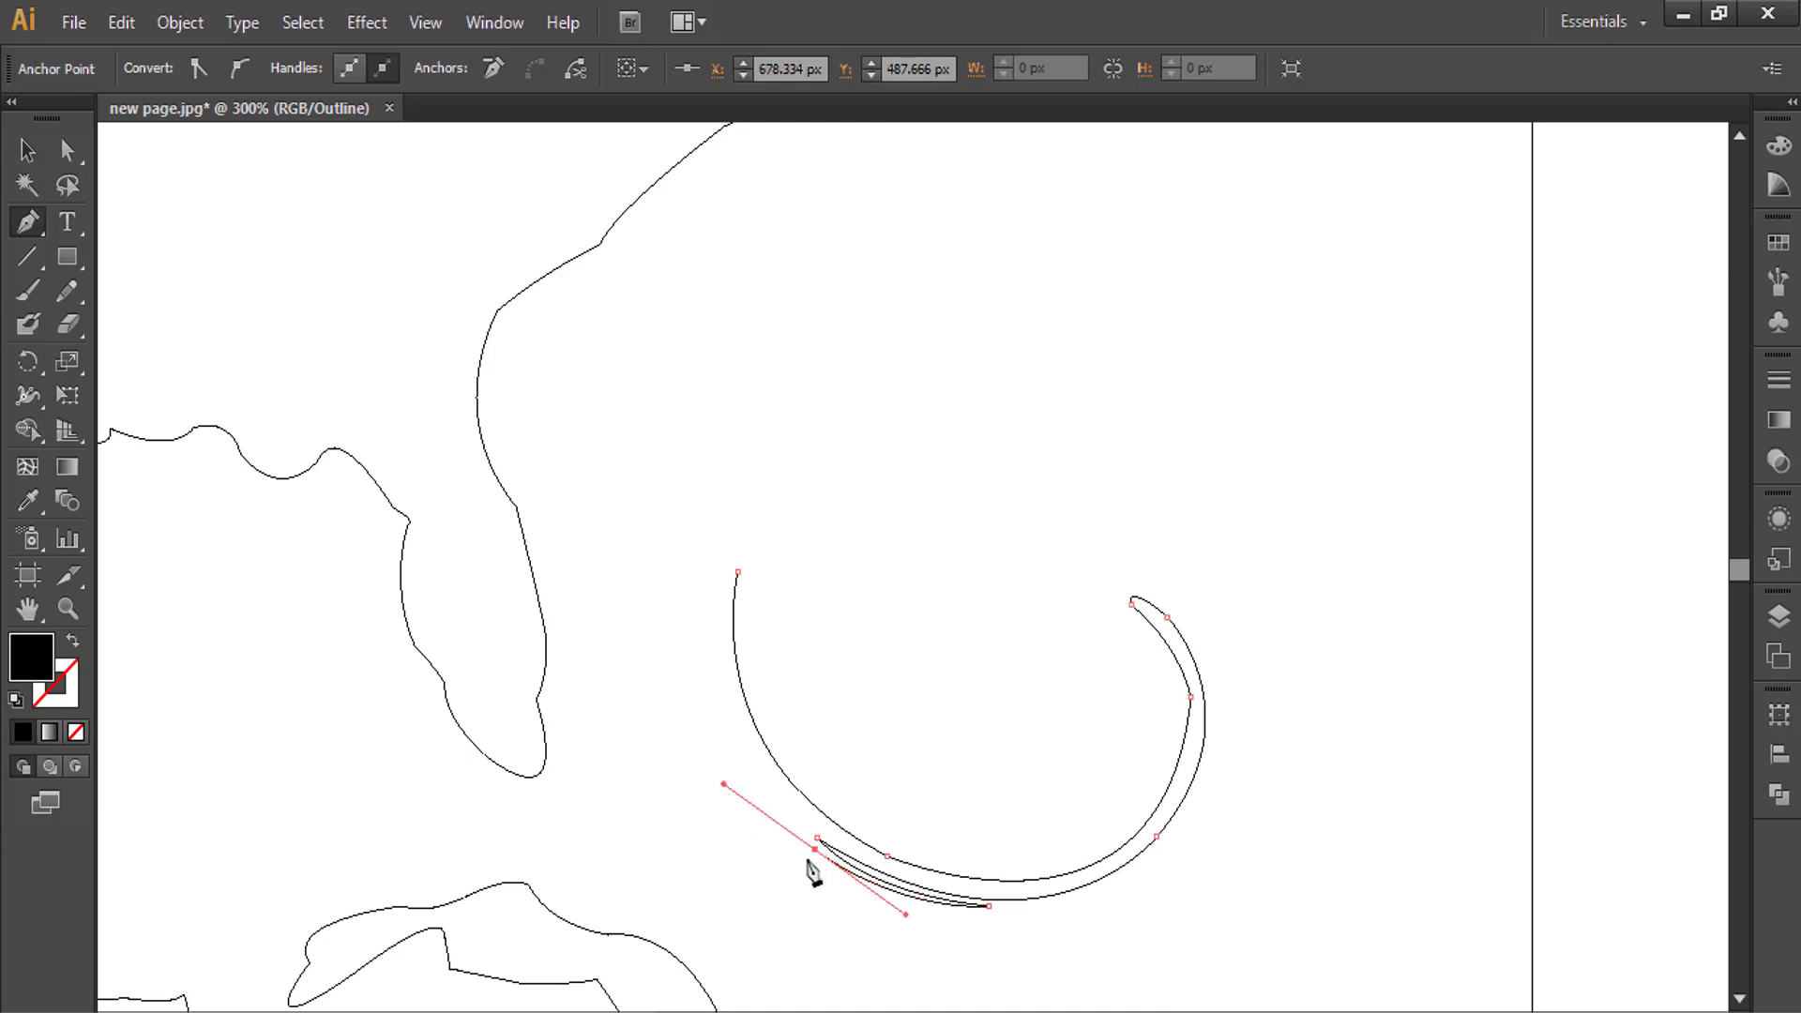
{"action": "left_click_drag", "start_coordinate": [1047, 923], "coordinate": [1207, 905]}
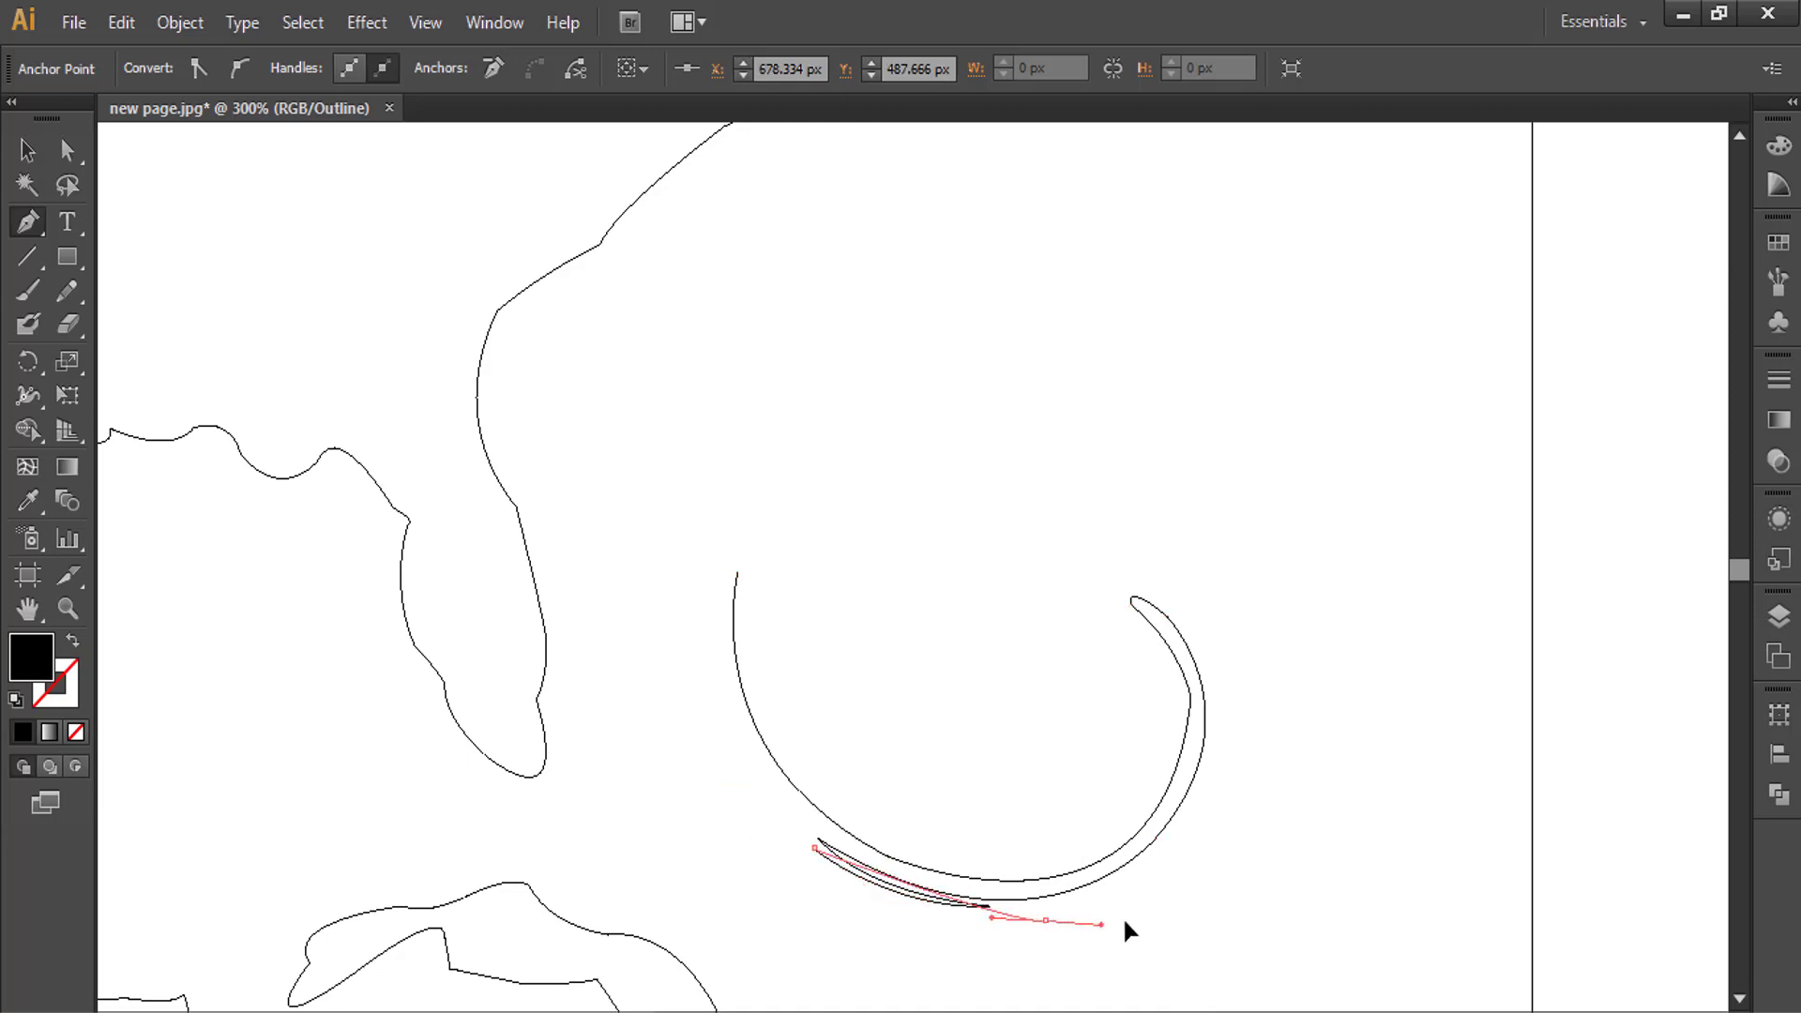
{"action": "left_click", "coordinate": [1048, 924]}
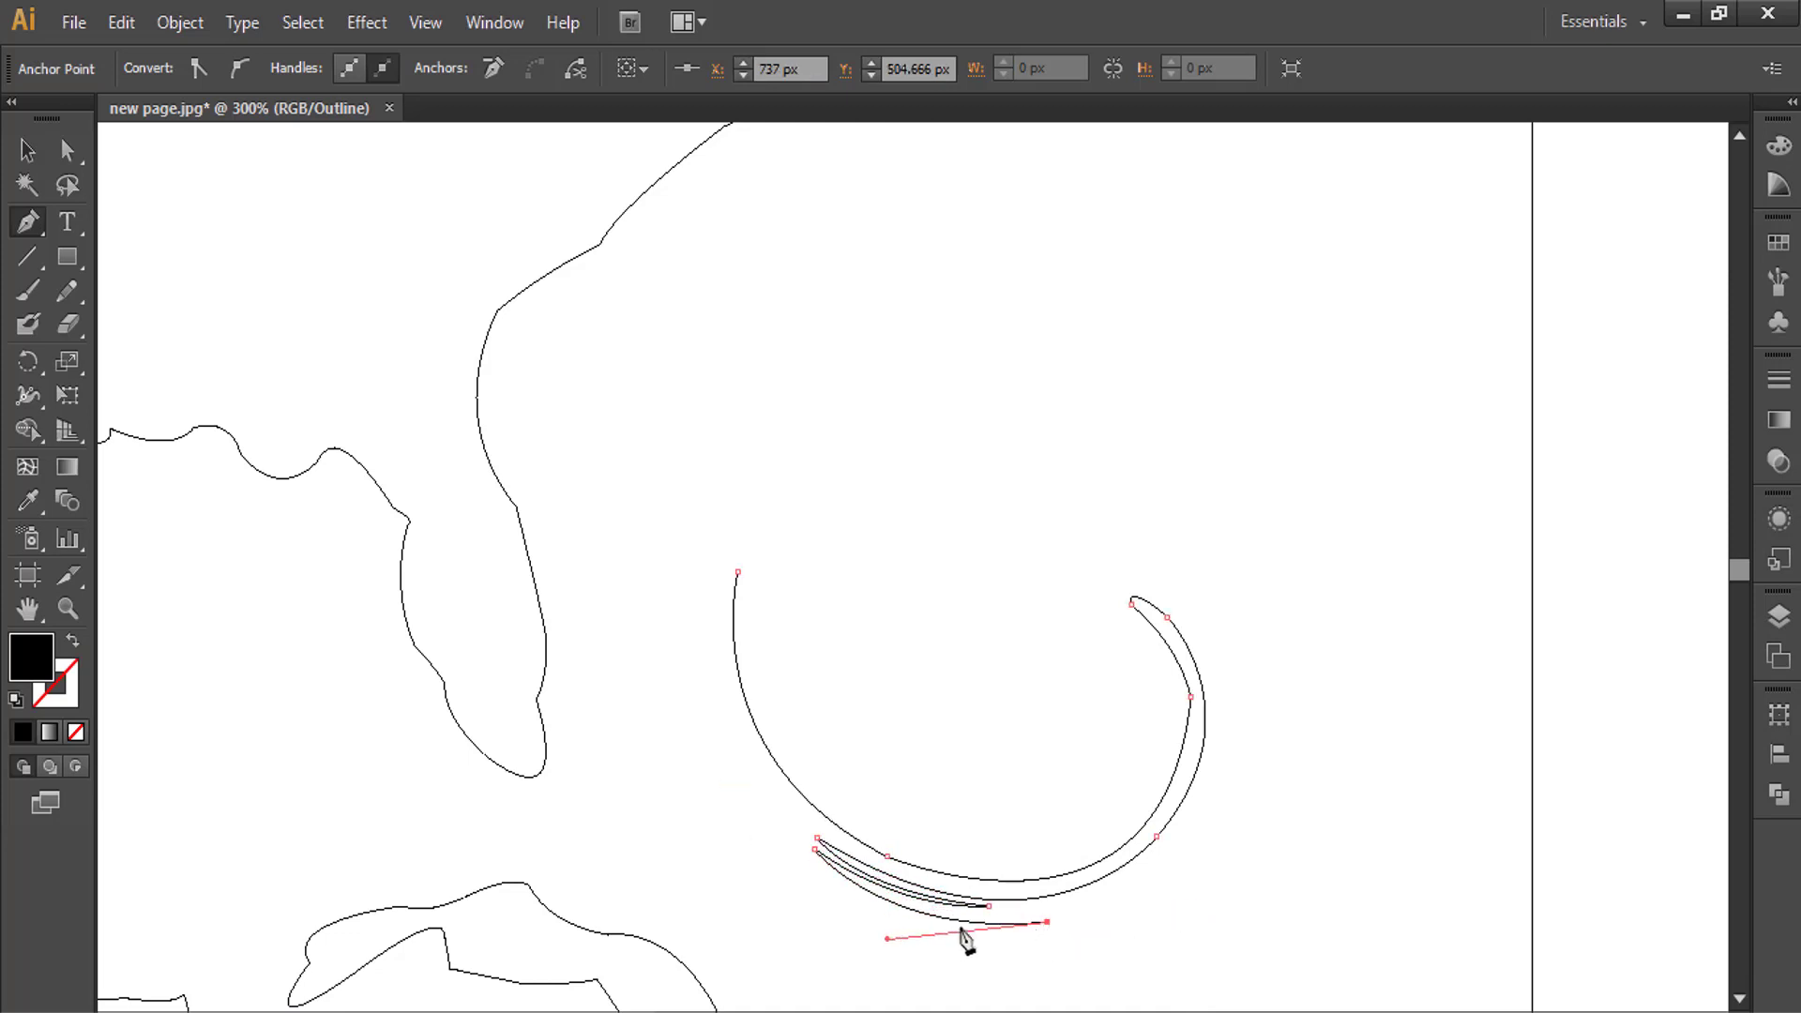
{"action": "left_click", "coordinate": [938, 926], "text": "ctrl"}
{"action": "left_click_drag", "start_coordinate": [1125, 945], "coordinate": [1117, 935]}
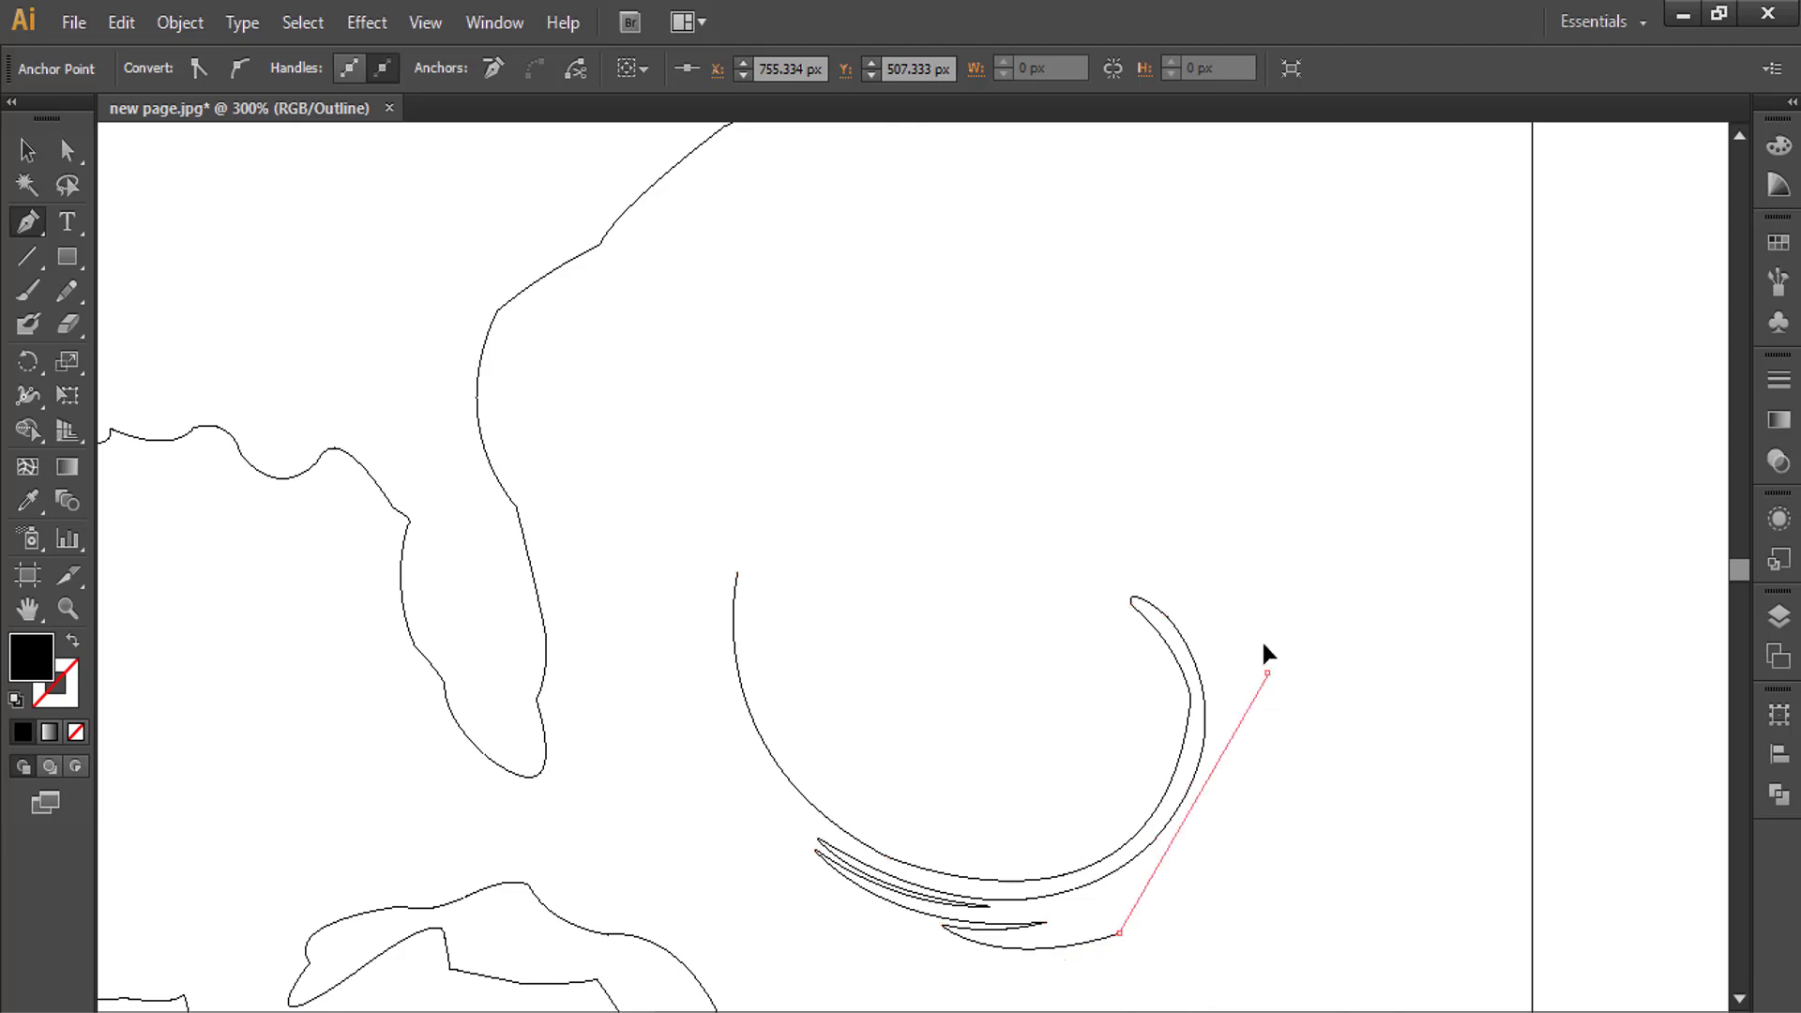
- Sweep a long outer arm up the right side, over the spiral's top, and back down
{"action": "left_click_drag", "start_coordinate": [1268, 673], "coordinate": [1222, 485]}
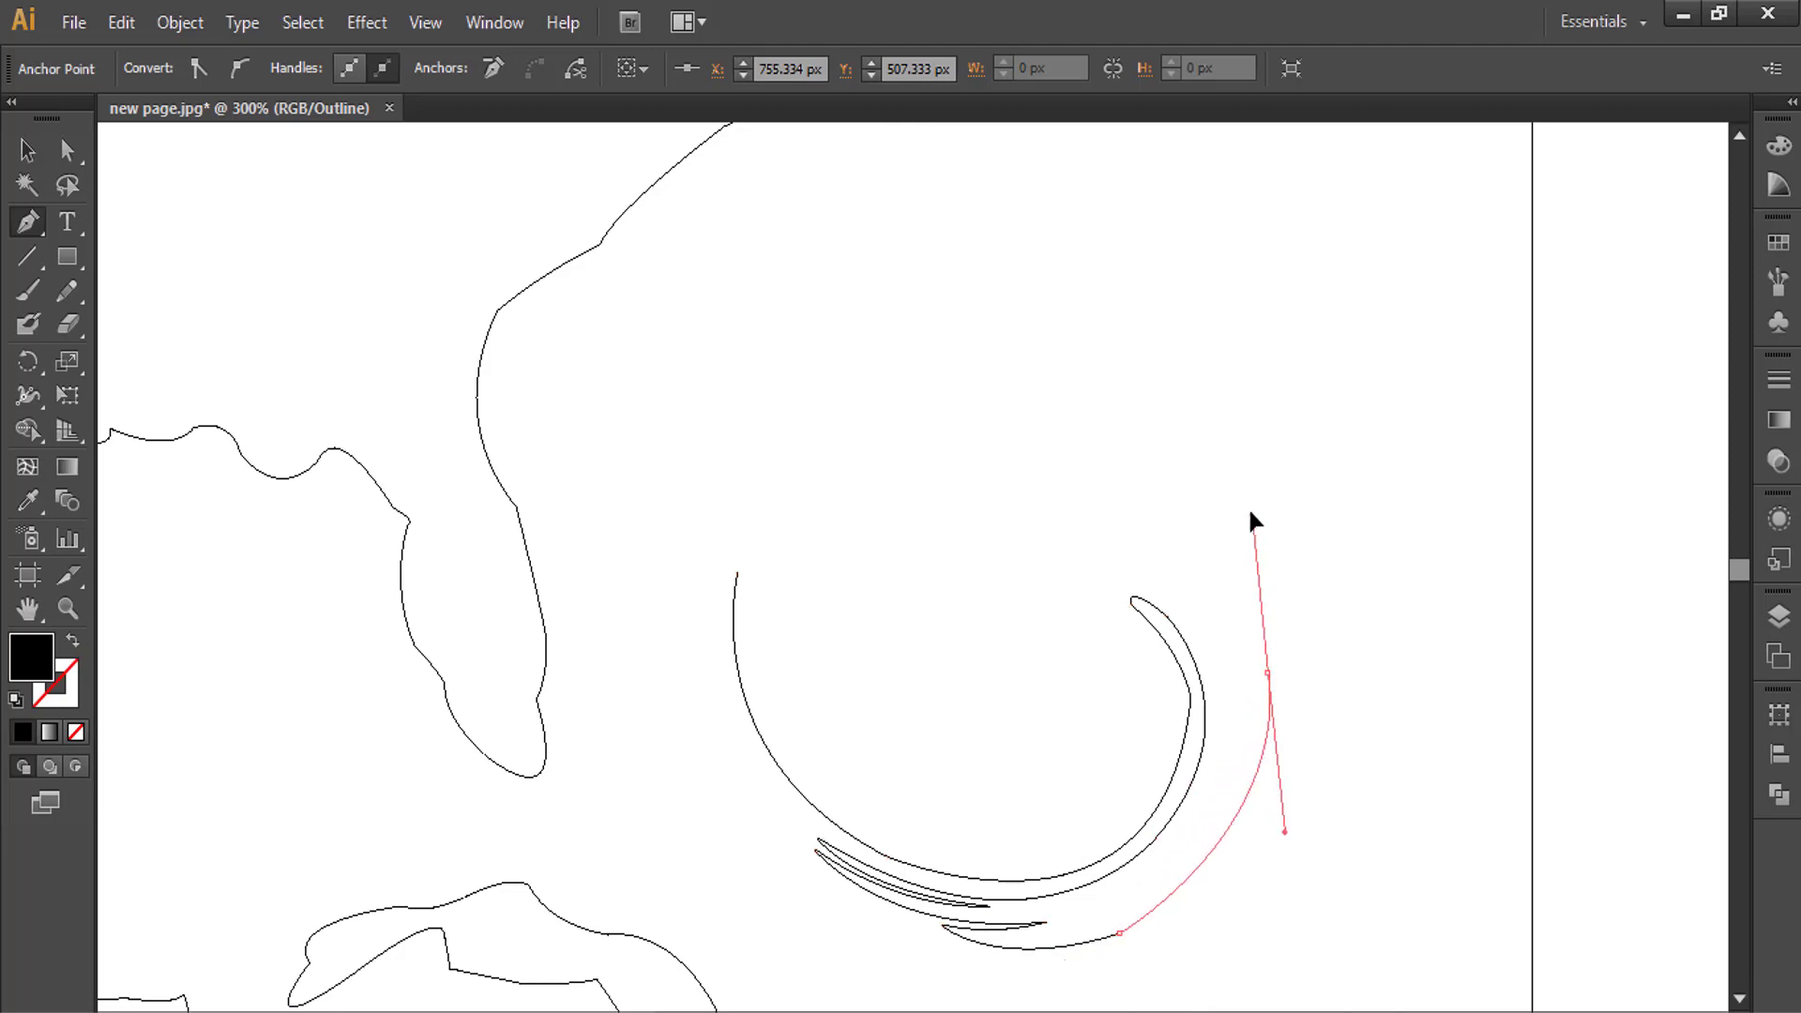
{"action": "left_click", "coordinate": [1268, 674]}
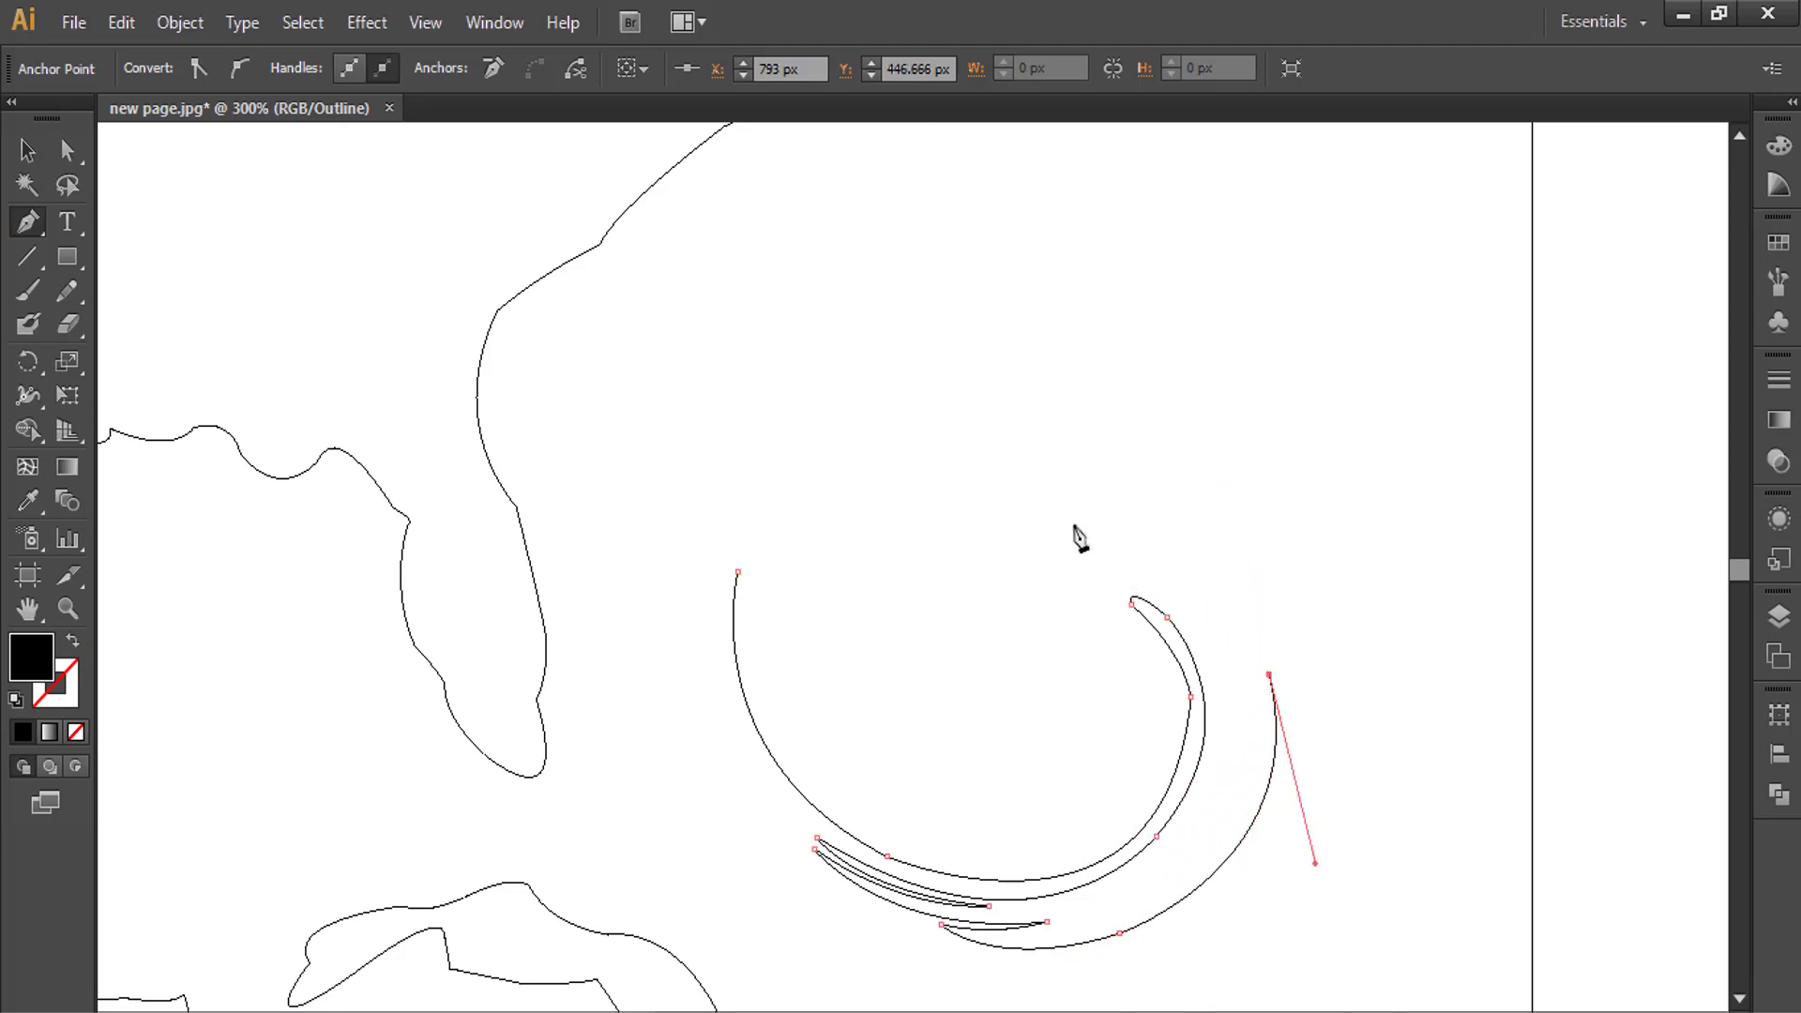
{"action": "left_click_drag", "start_coordinate": [1065, 519], "coordinate": [879, 485]}
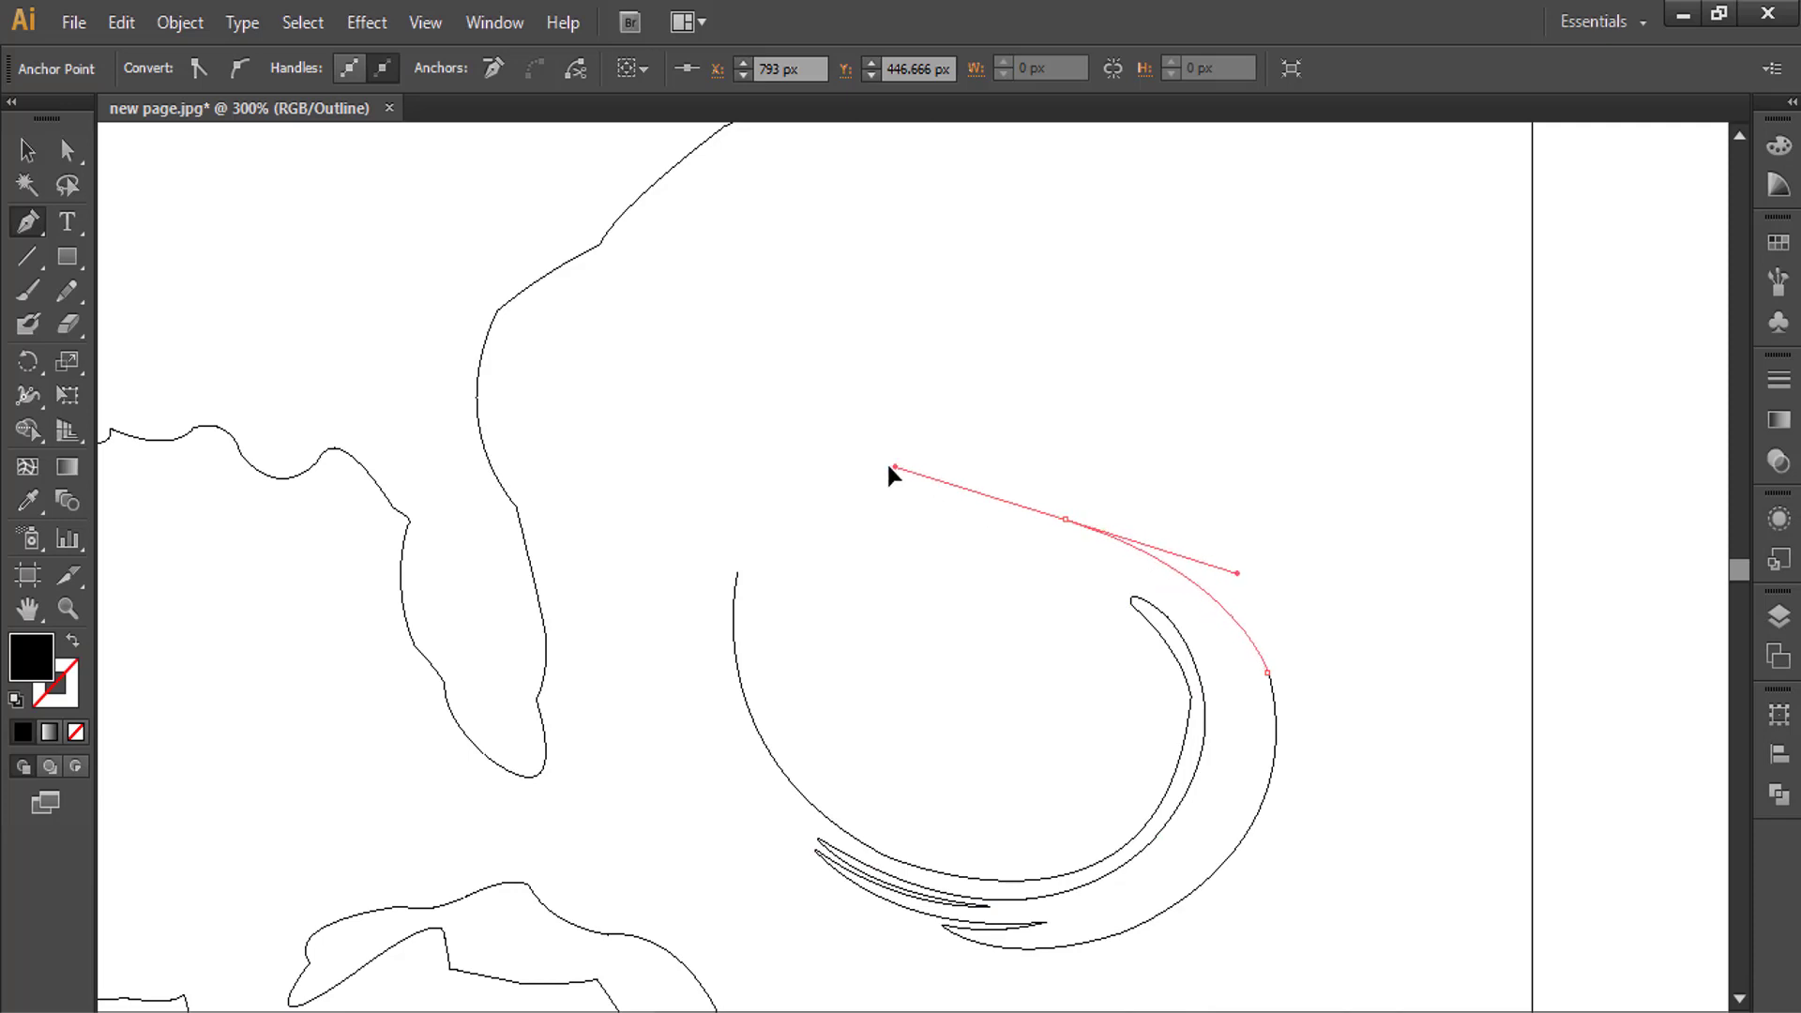
{"action": "left_click", "coordinate": [1066, 518]}
{"action": "left_click_drag", "start_coordinate": [934, 591], "coordinate": [906, 643]}
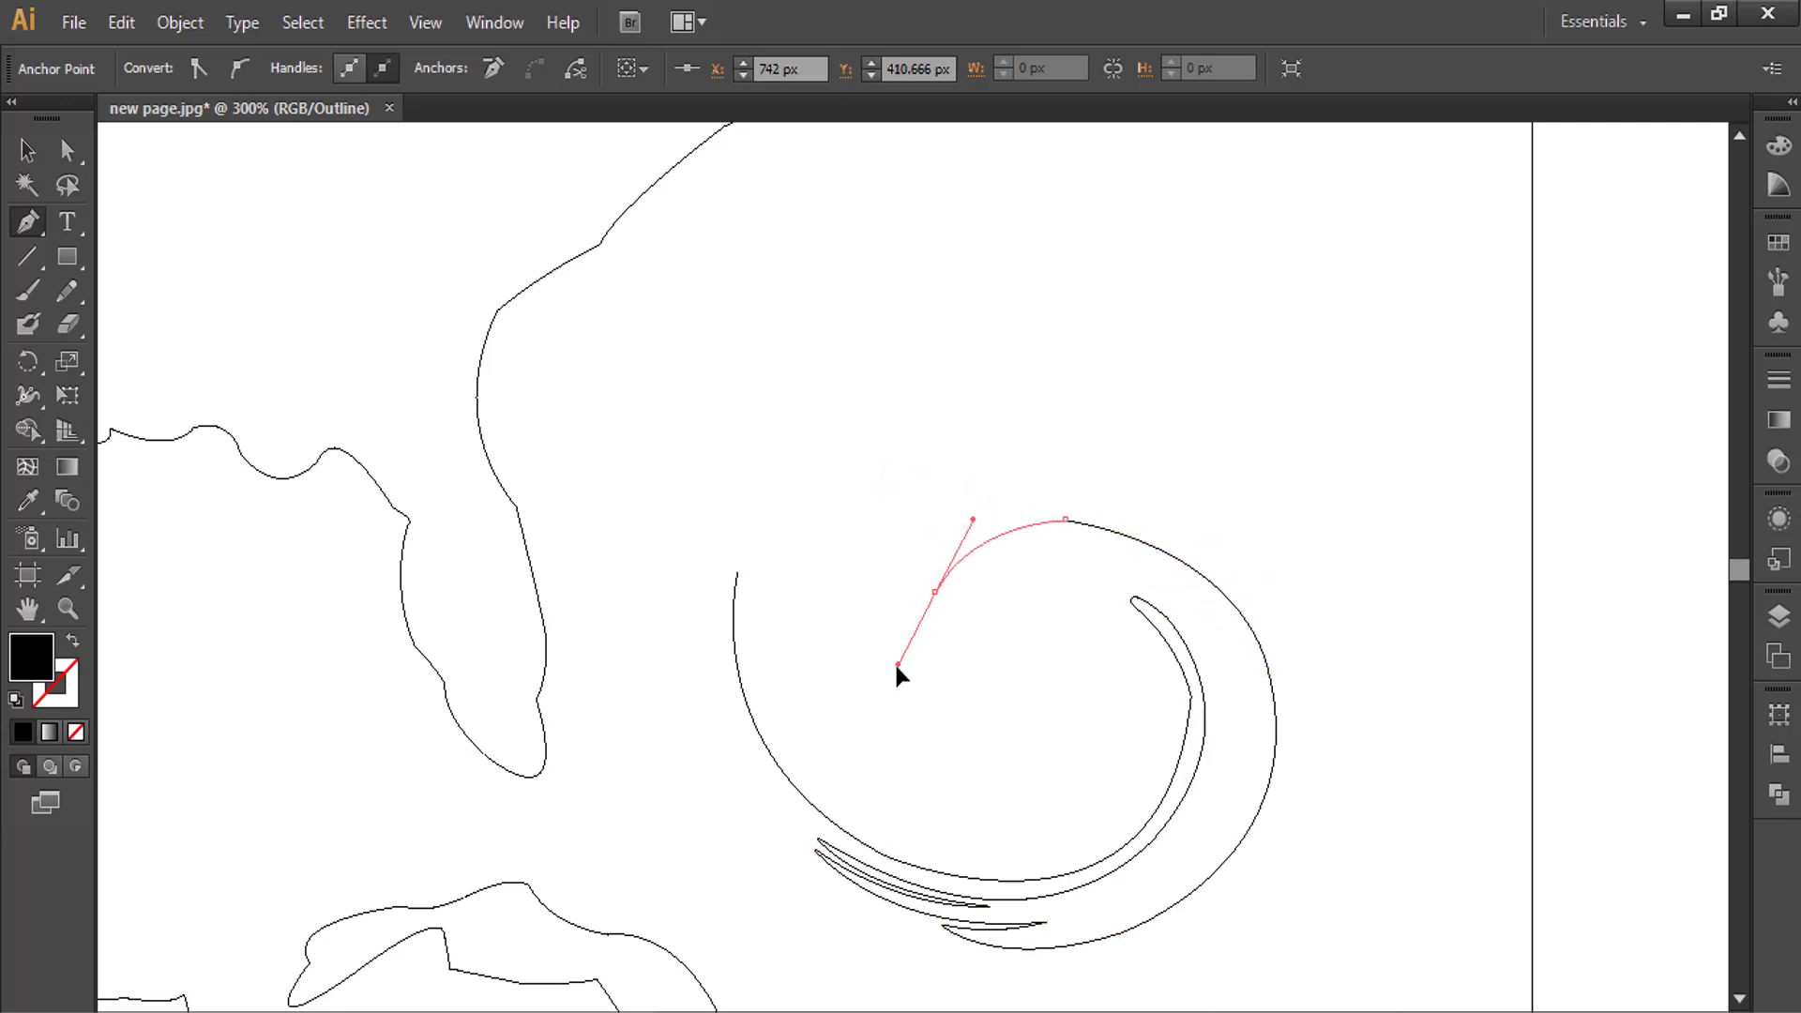
{"action": "left_click", "coordinate": [935, 592]}
{"action": "left_click_drag", "start_coordinate": [1183, 522], "coordinate": [1401, 619]}
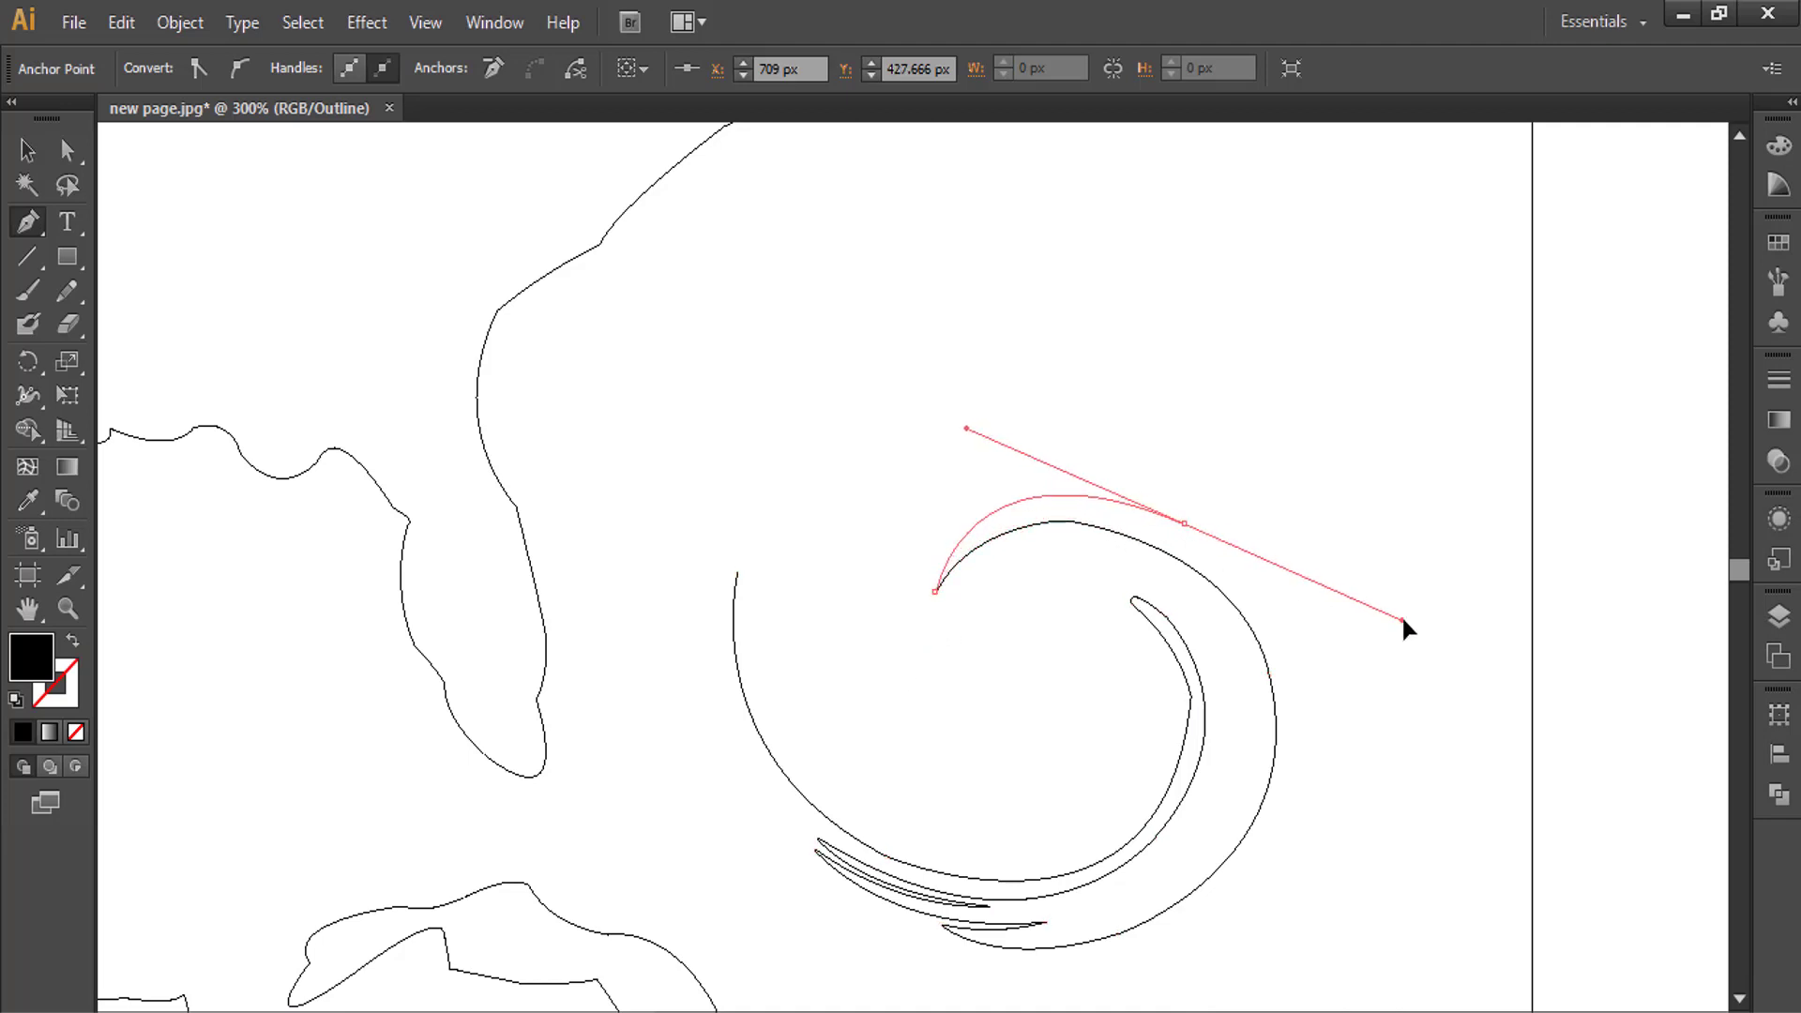
{"action": "left_click", "coordinate": [1209, 546]}
{"action": "key", "text": "ctrl+z"}
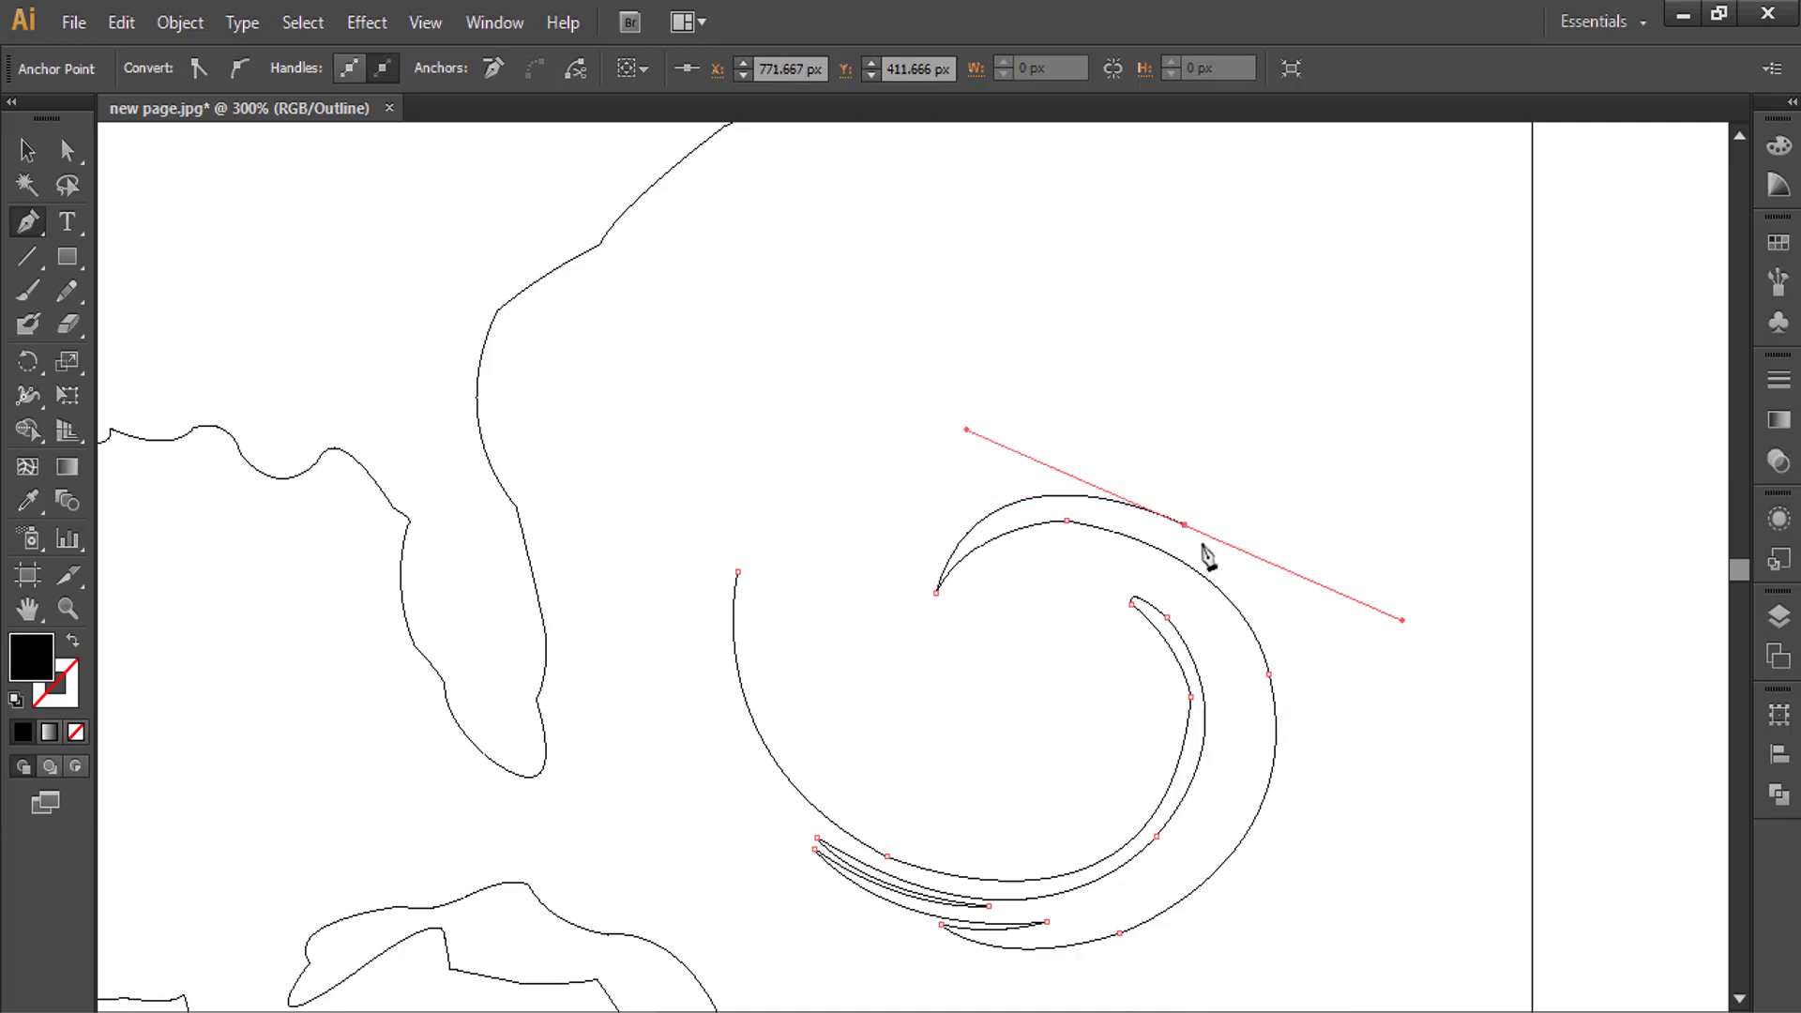
{"action": "left_click", "coordinate": [1184, 525]}
{"action": "mouse_move", "coordinate": [1250, 851]}
{"action": "left_mouse_down"}
{"action": "mouse_move", "coordinate": [1144, 971]}
{"action": "mouse_move", "coordinate": [1129, 803]}
{"action": "left_mouse_up"}
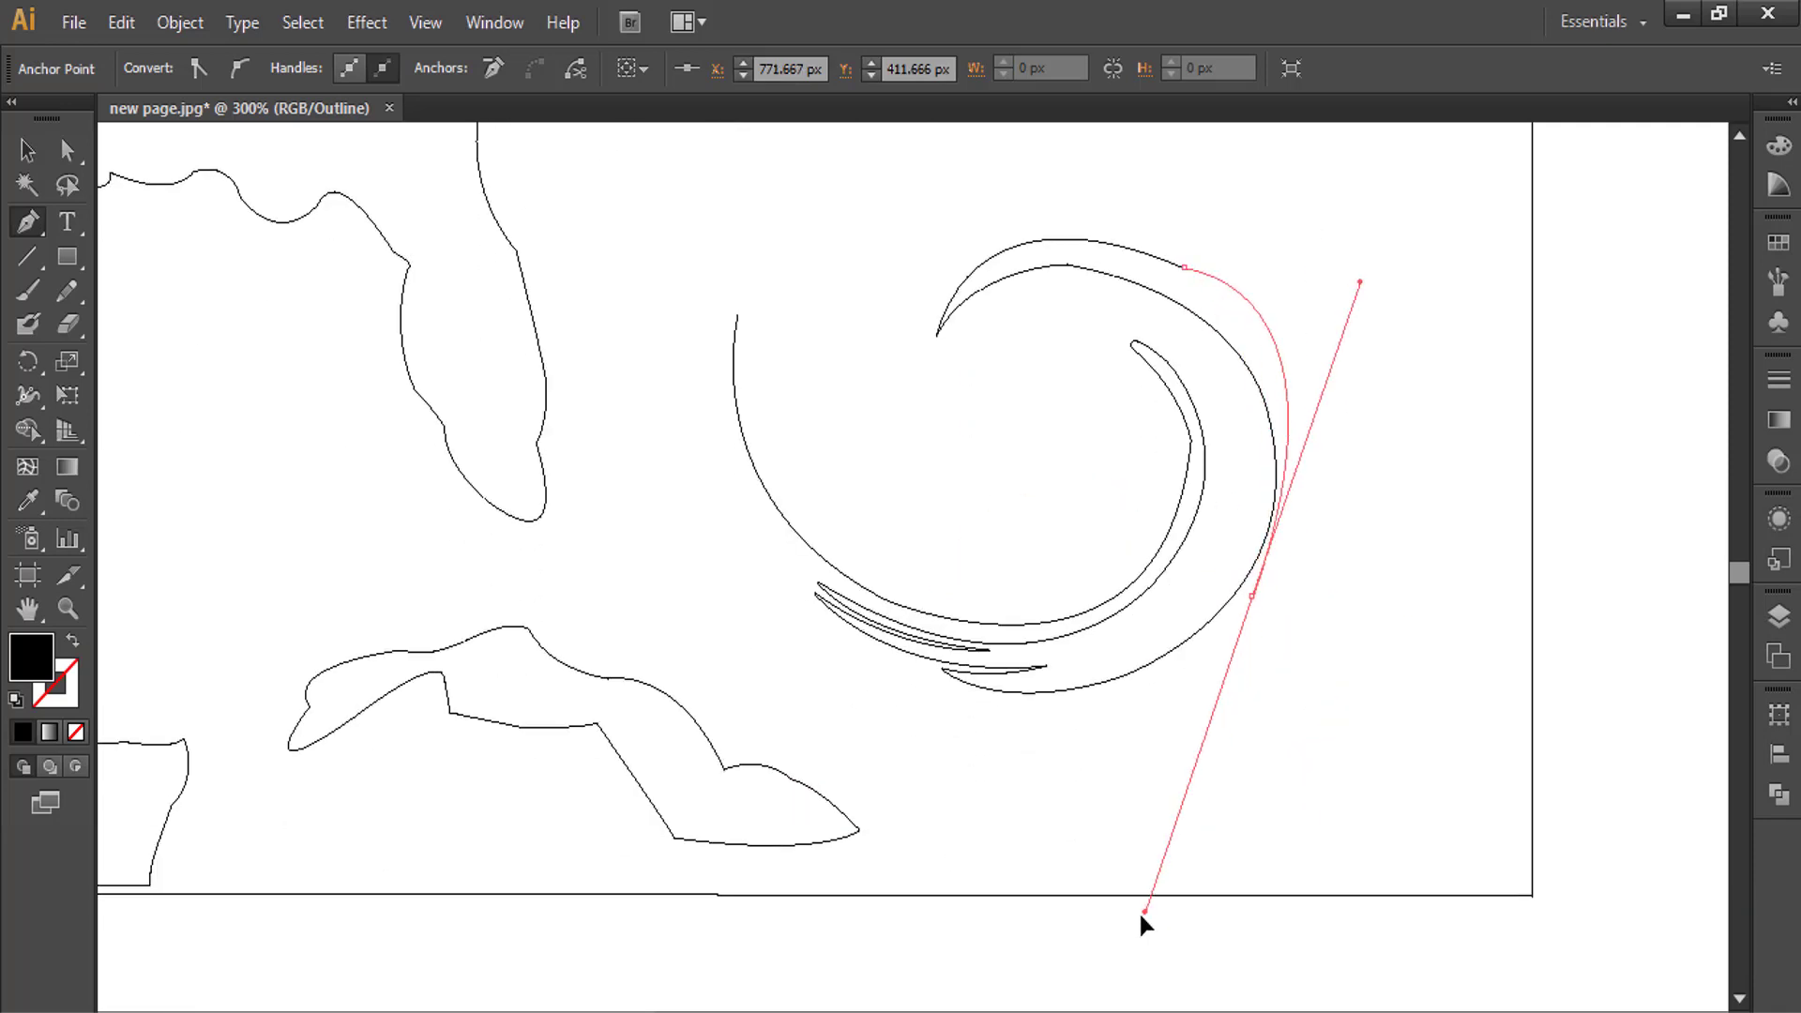
- Trace a thin crescent arm up and back down the spiral's right side
{"action": "left_click", "coordinate": [1254, 599]}
{"action": "left_click_drag", "start_coordinate": [1295, 558], "coordinate": [1277, 589]}
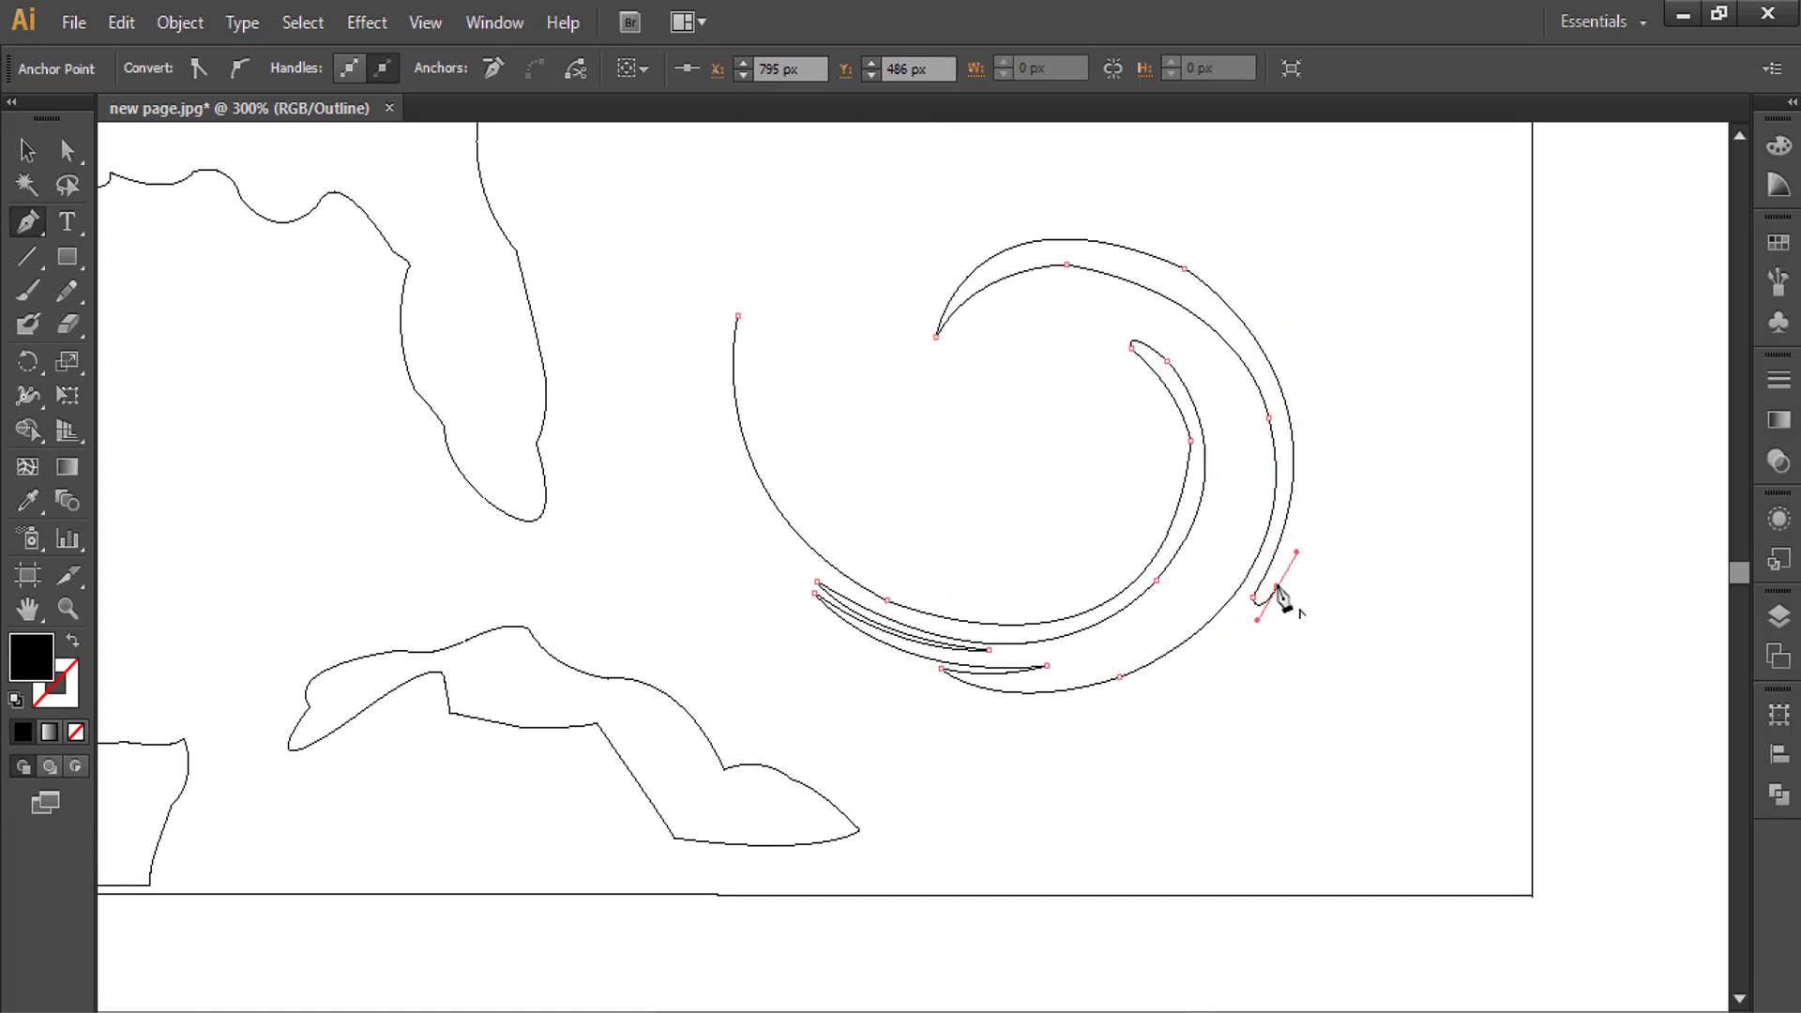
{"action": "left_click_drag", "start_coordinate": [1240, 278], "coordinate": [1088, 145]}
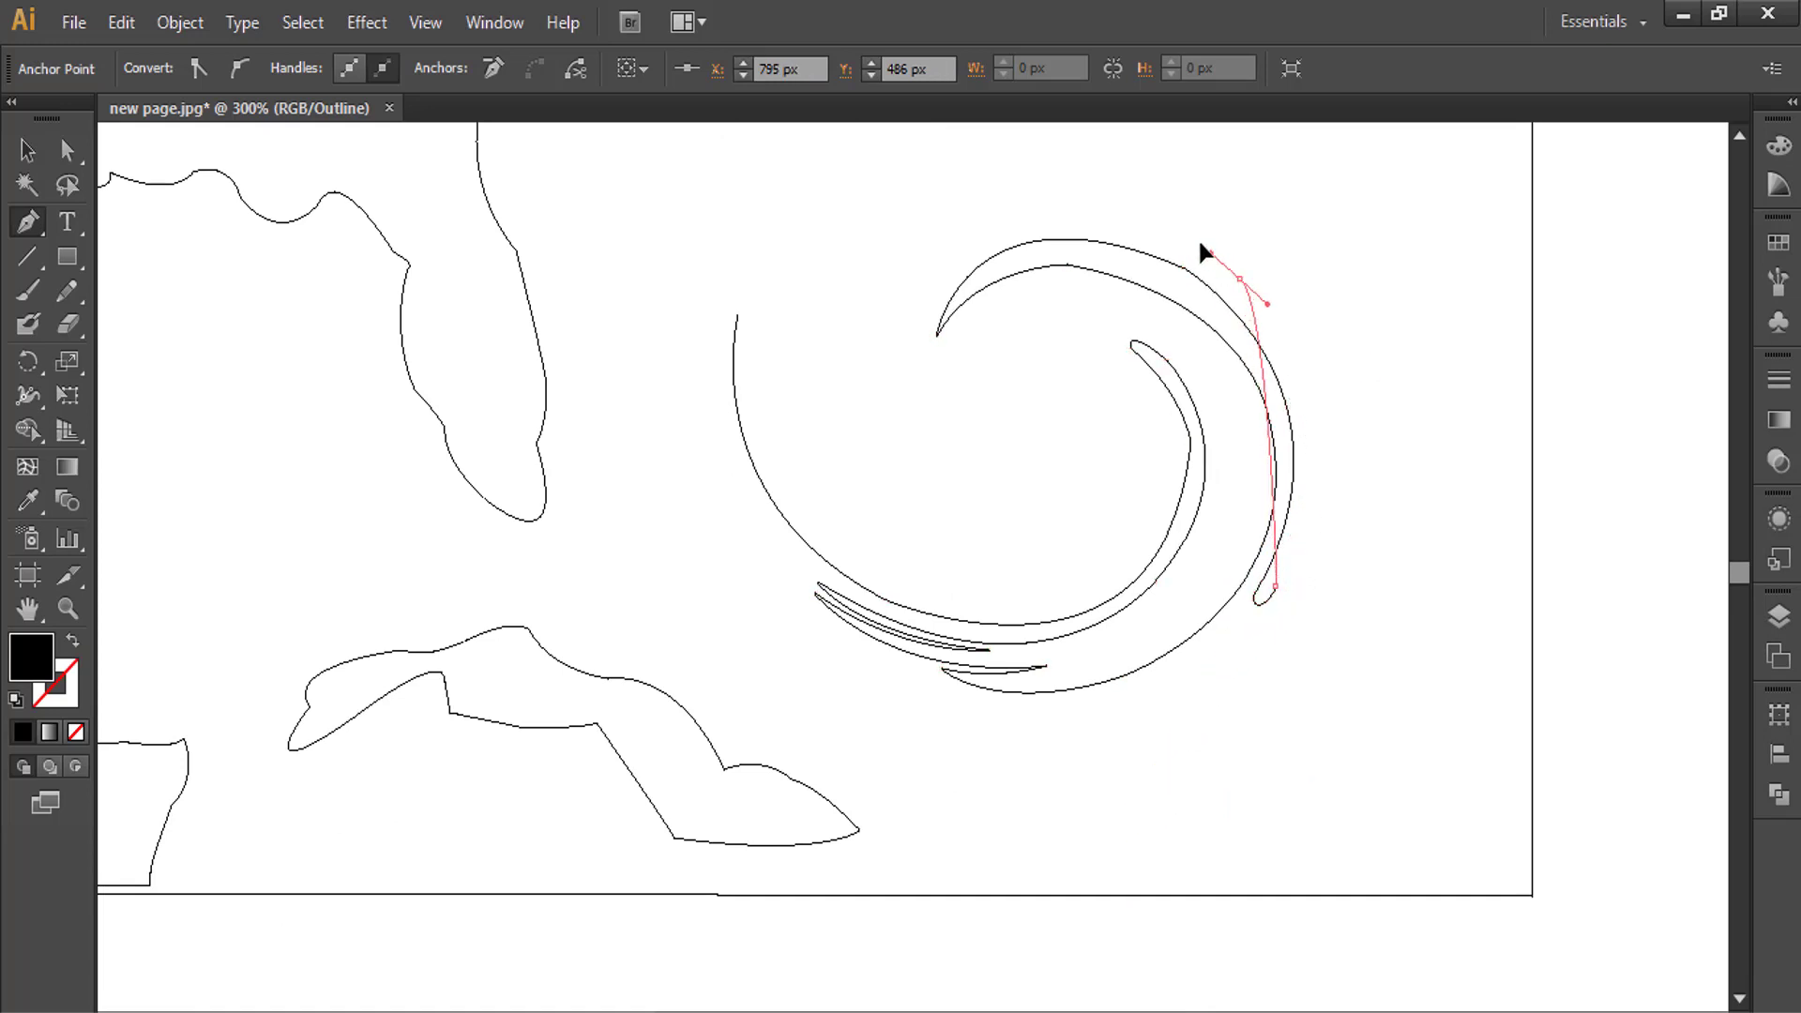
{"action": "left_click", "coordinate": [1240, 279]}
{"action": "left_click_drag", "start_coordinate": [1332, 424], "coordinate": [1366, 543]}
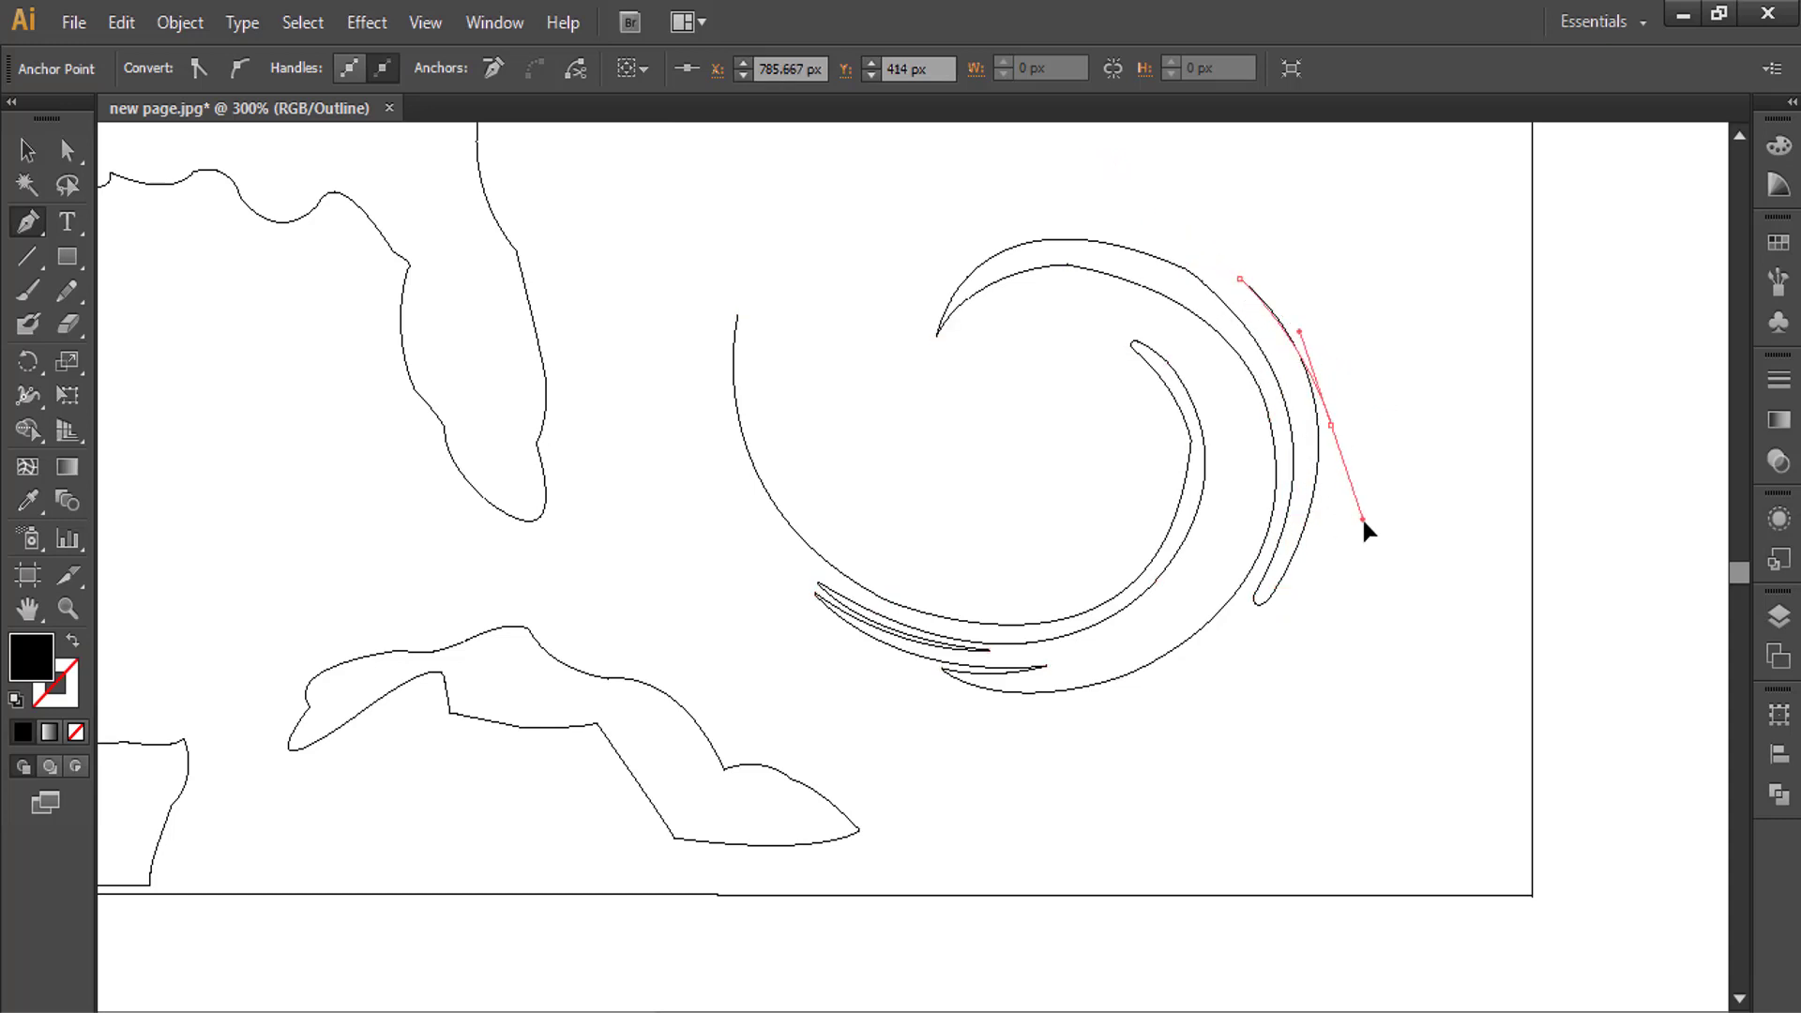
{"action": "left_click_drag", "start_coordinate": [1248, 513], "coordinate": [1267, 716]}
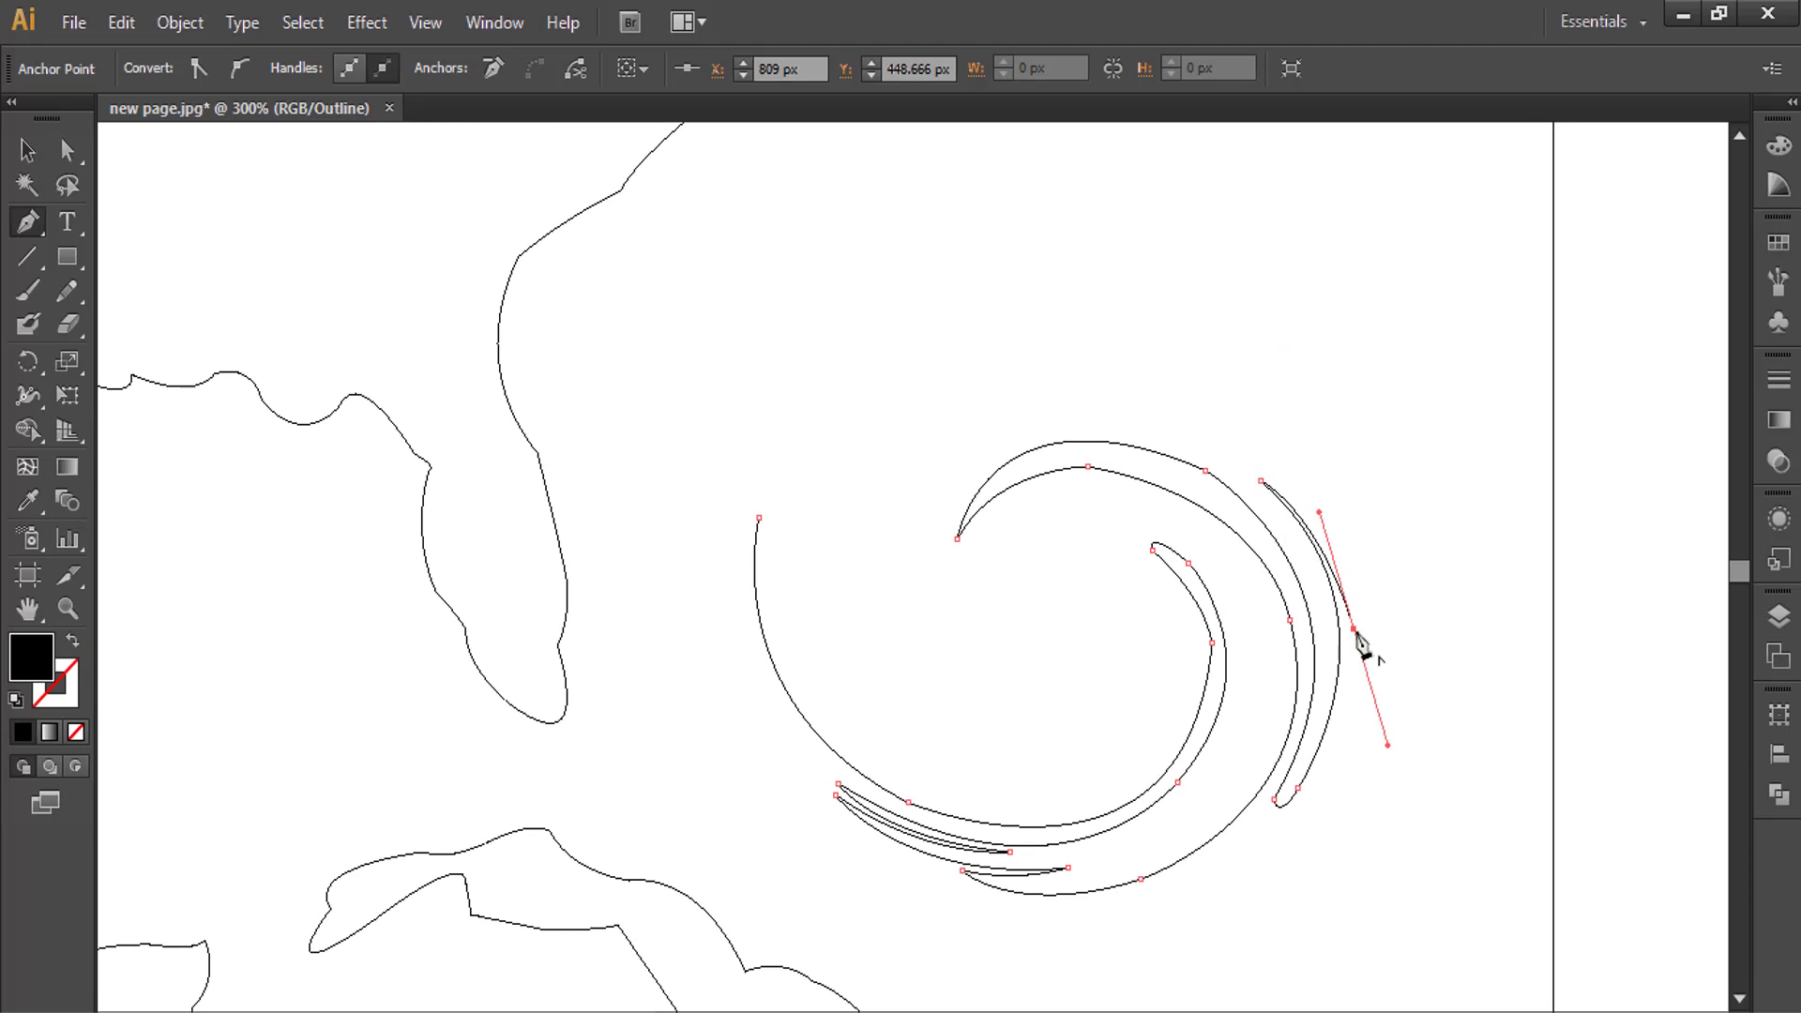
- Start another thin arm above the spiral, curving down the right side and back up
{"action": "left_click_drag", "start_coordinate": [1138, 397], "coordinate": [918, 343]}
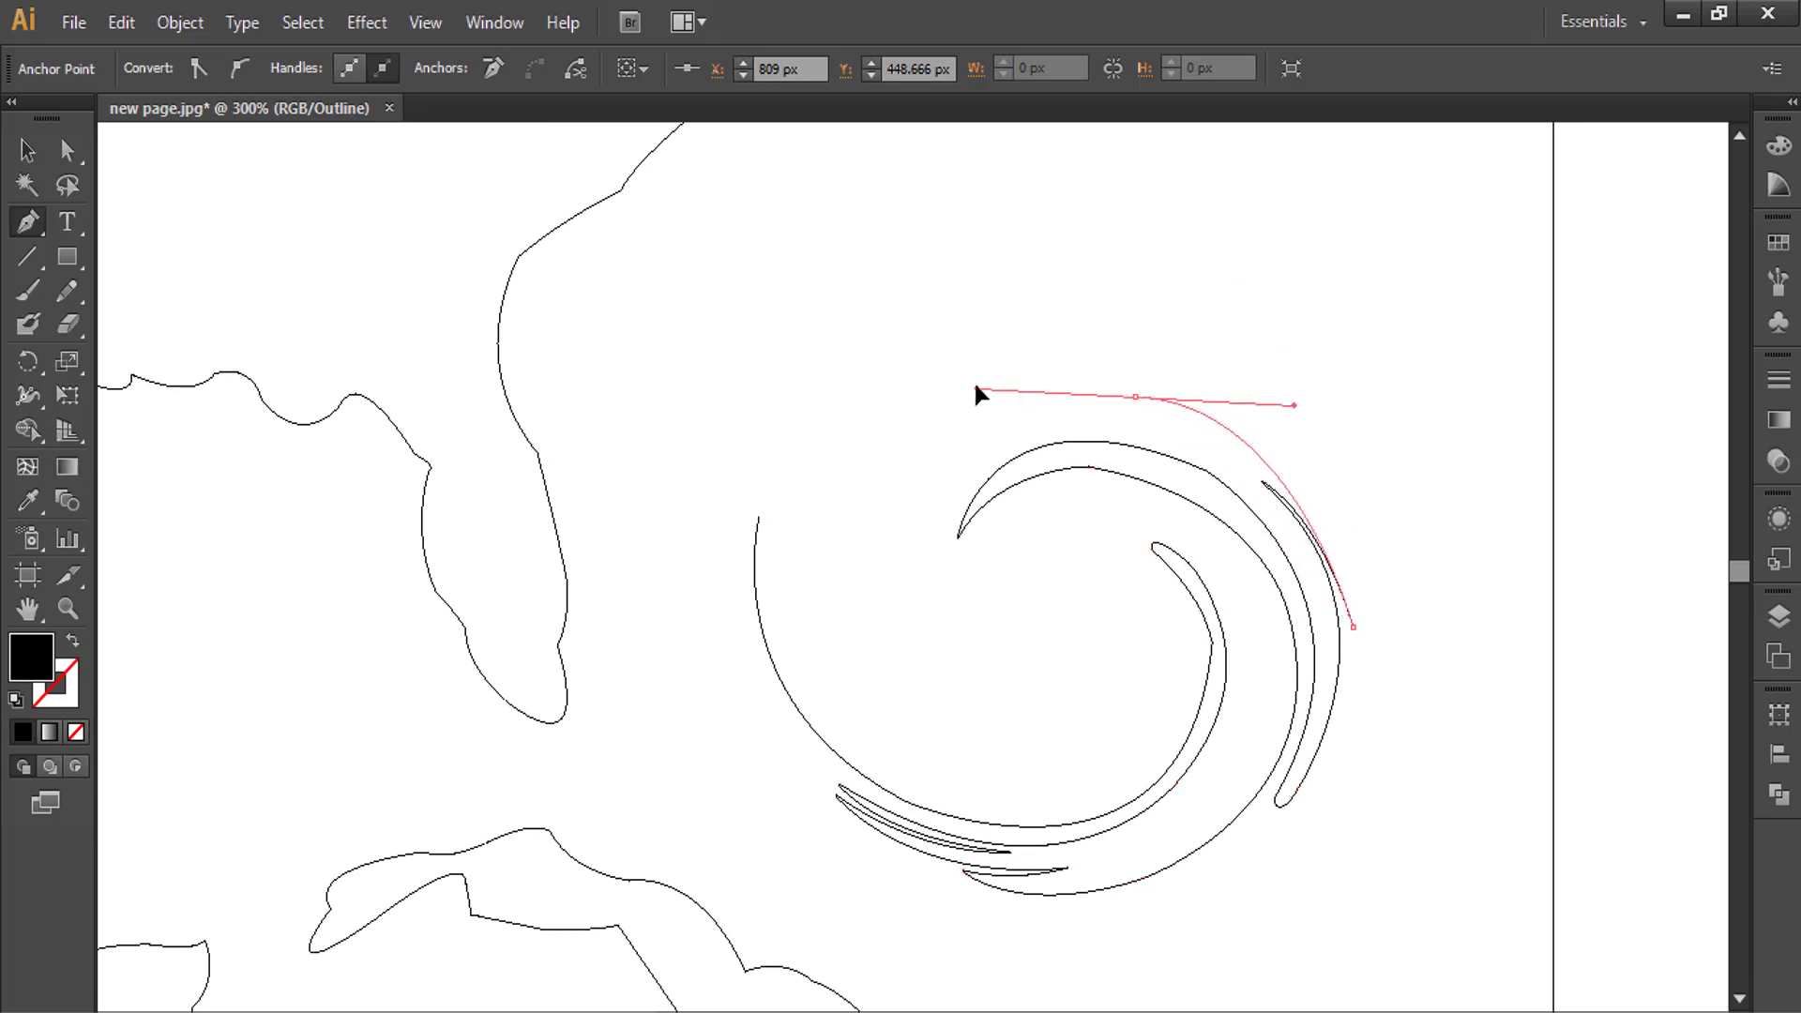
{"action": "left_click", "coordinate": [1138, 398]}
{"action": "left_click_drag", "start_coordinate": [1331, 522], "coordinate": [1388, 620]}
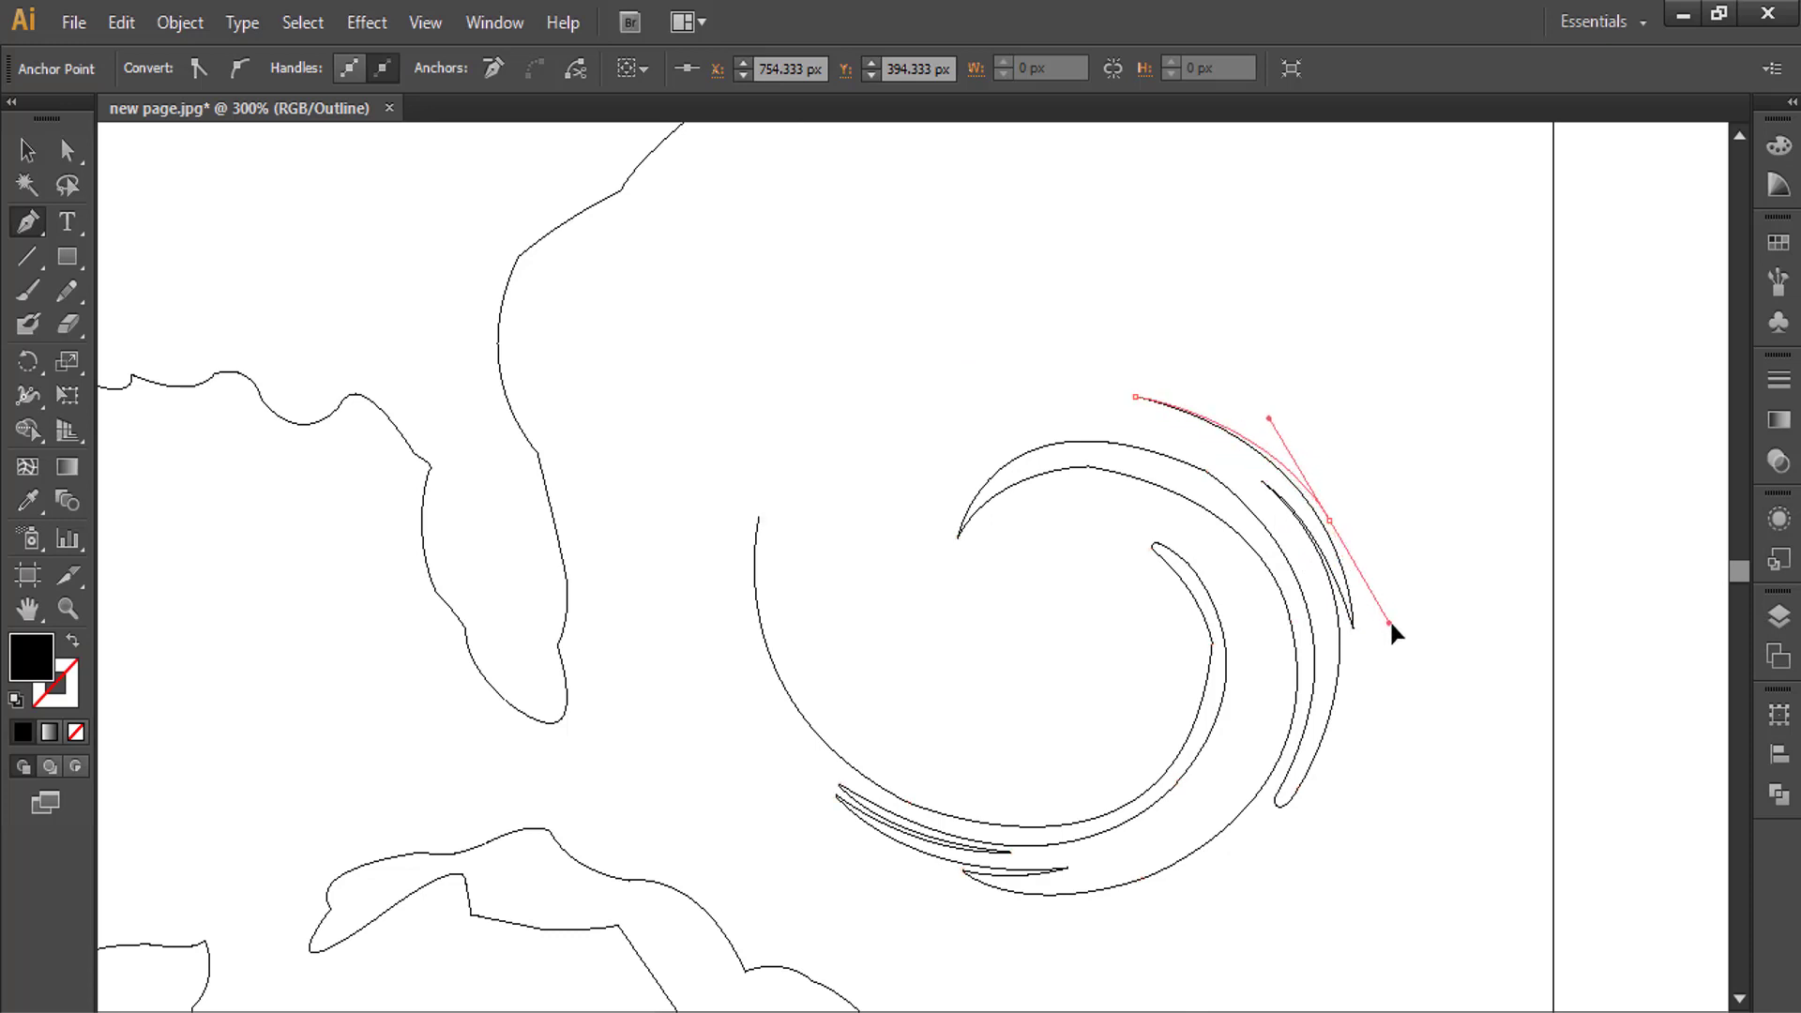
{"action": "left_click", "coordinate": [1330, 519]}
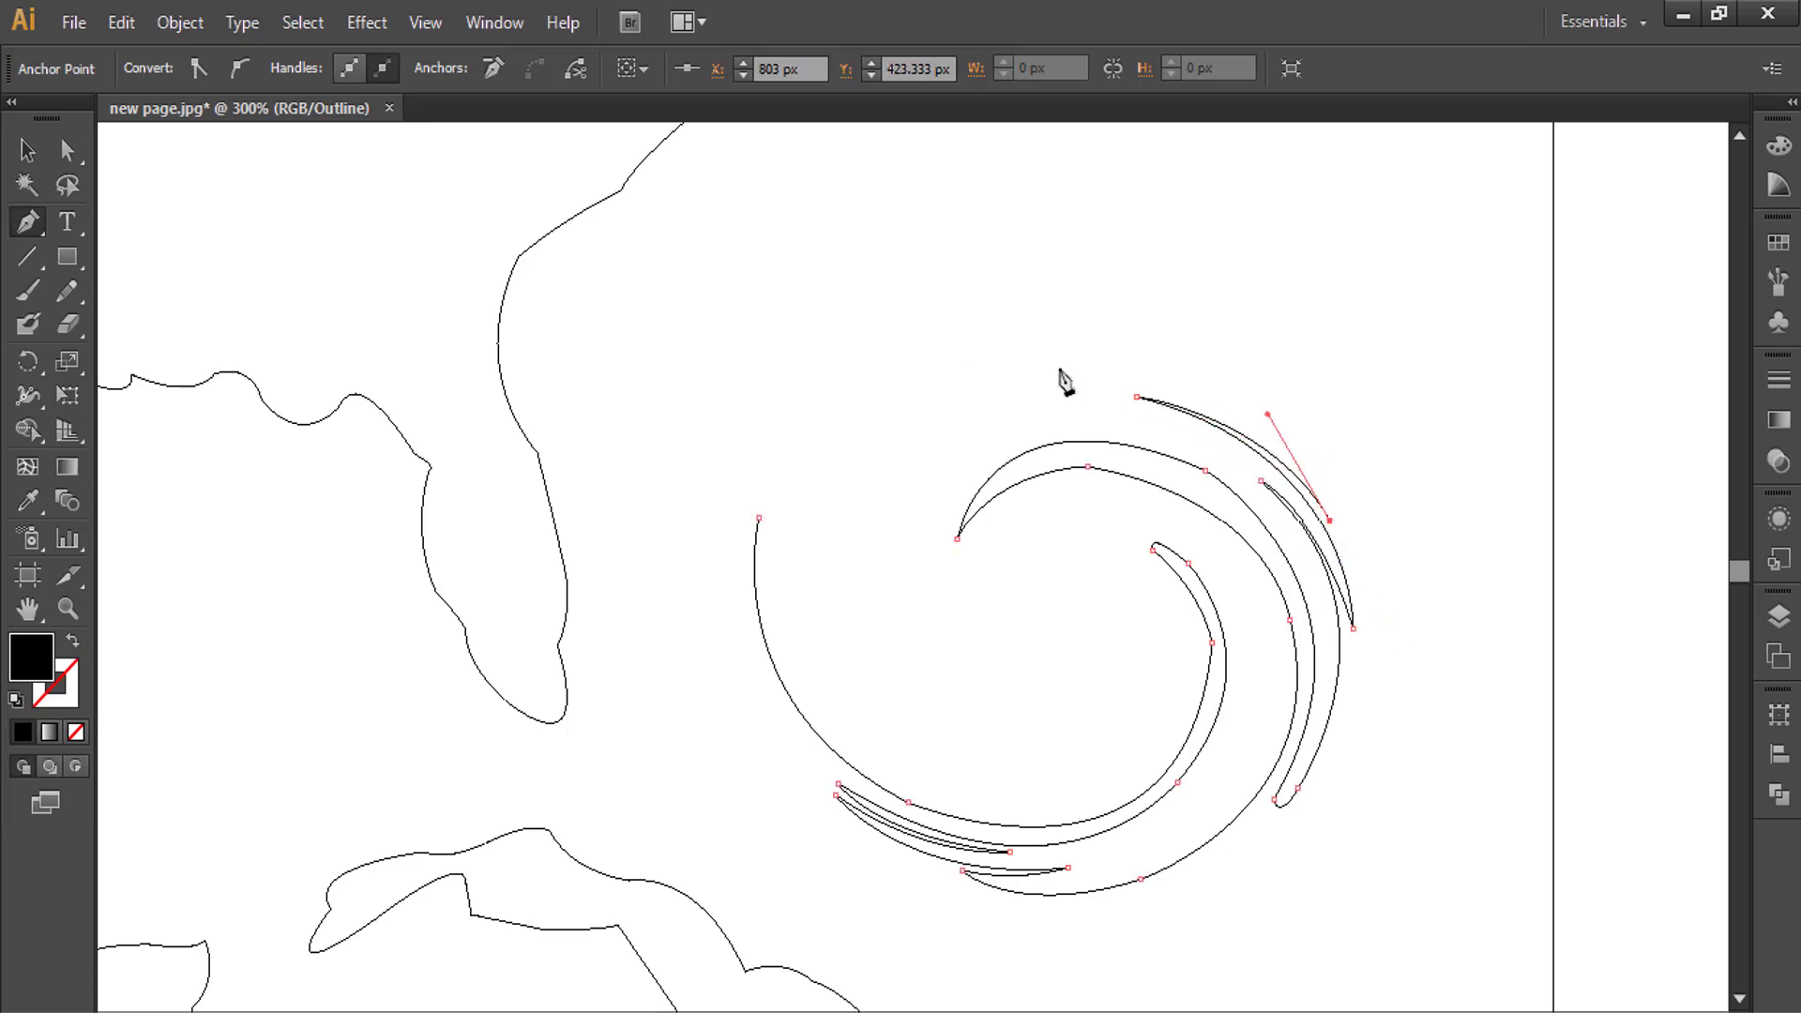
{"action": "left_click_drag", "start_coordinate": [1074, 371], "coordinate": [829, 354]}
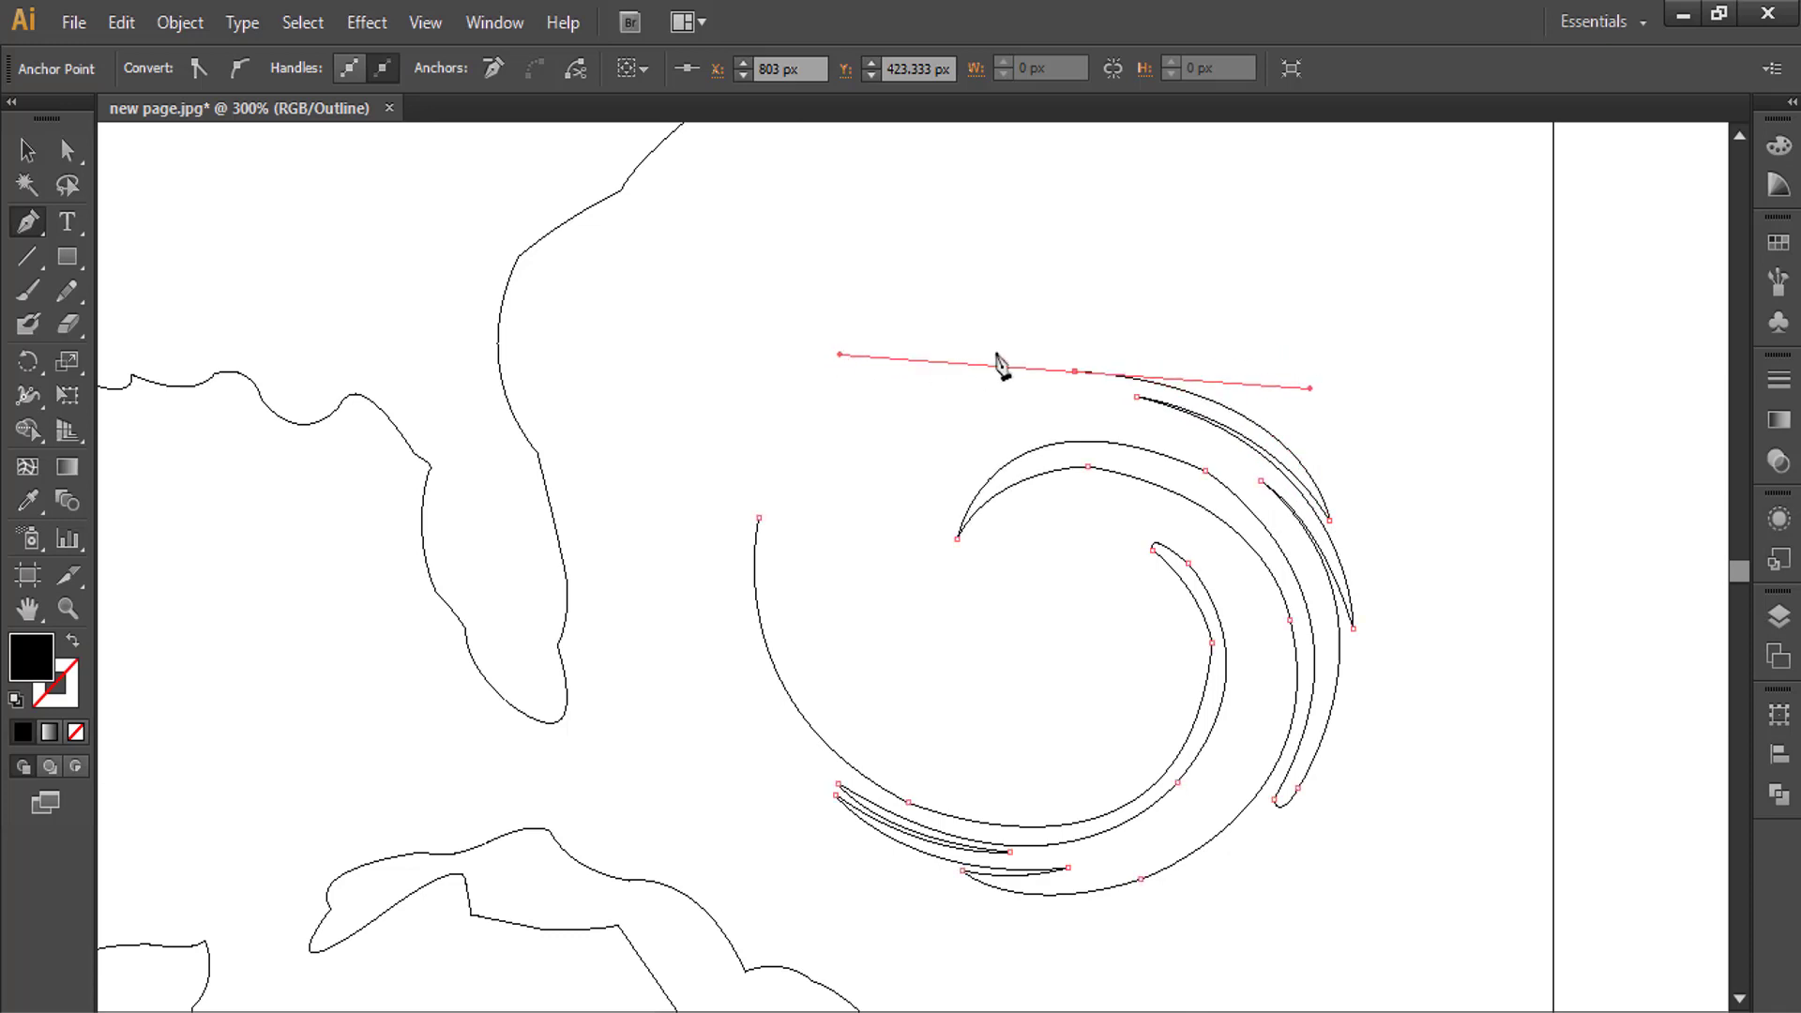
- Sweep the big outer arm down the left, in toward the centre and back over the top
{"action": "left_click", "coordinate": [1074, 371]}
{"action": "left_click_drag", "start_coordinate": [873, 561], "coordinate": [875, 742]}
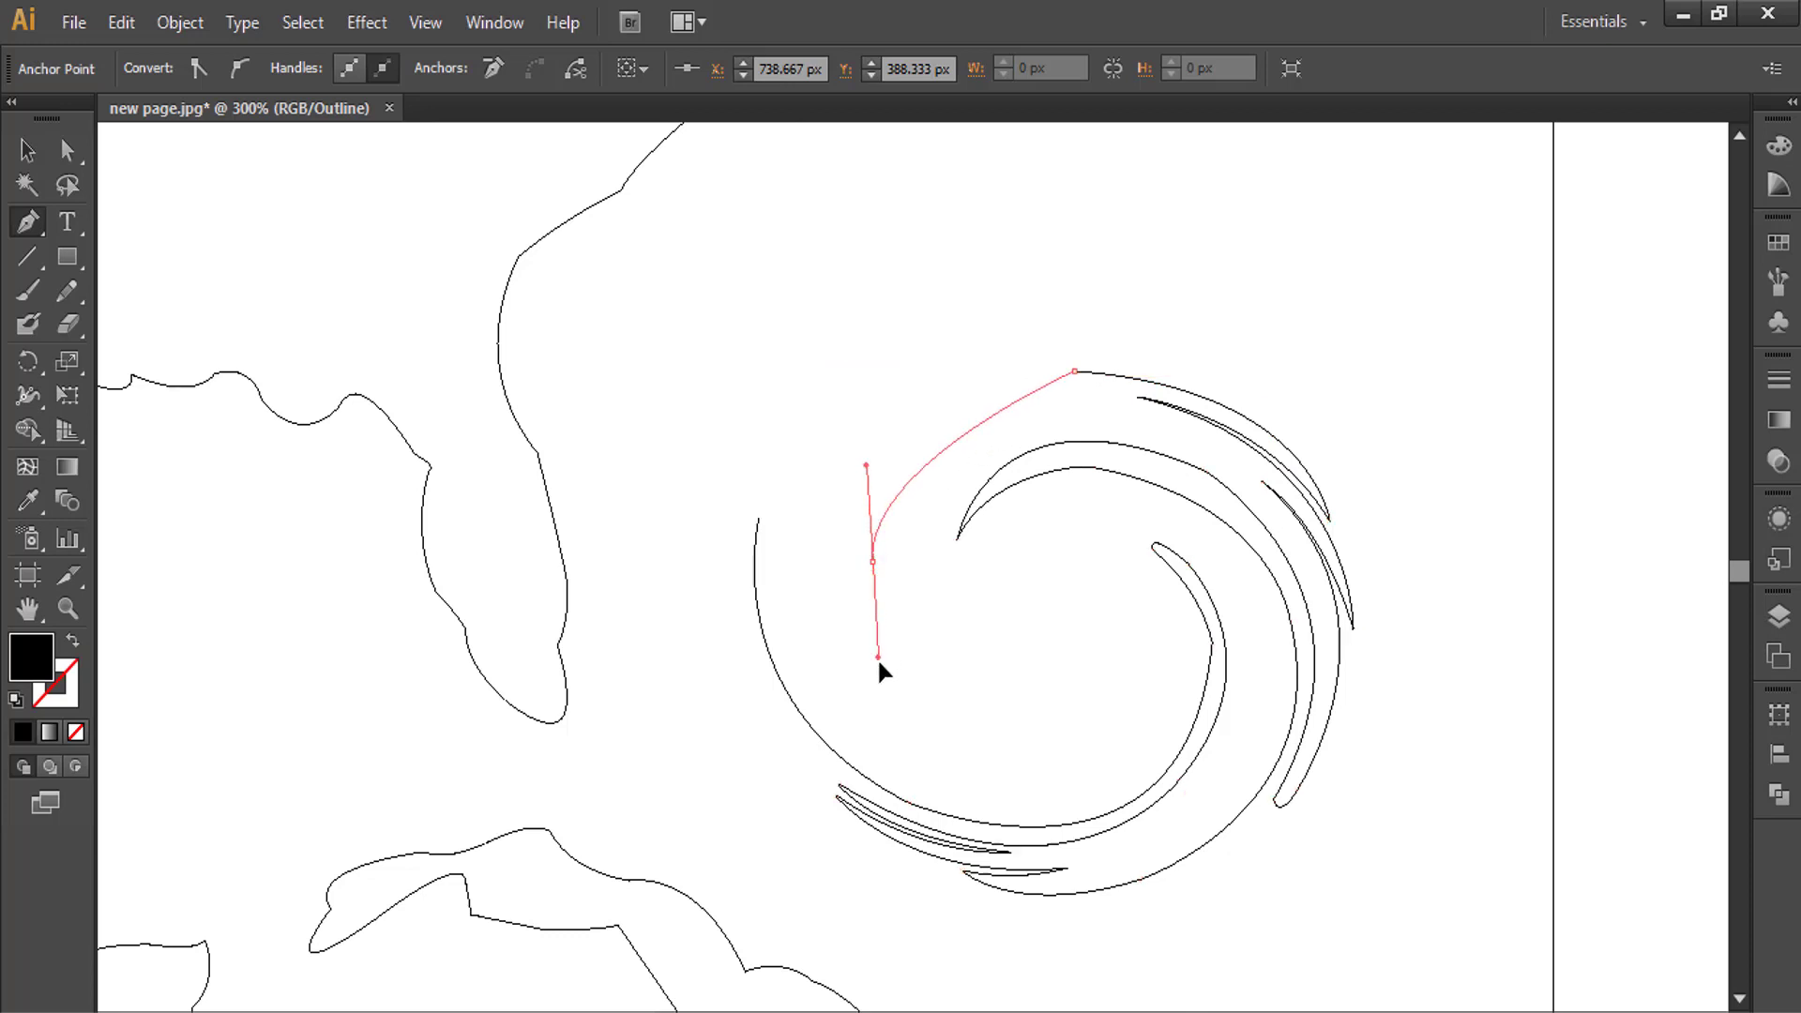
{"action": "left_click", "coordinate": [873, 560]}
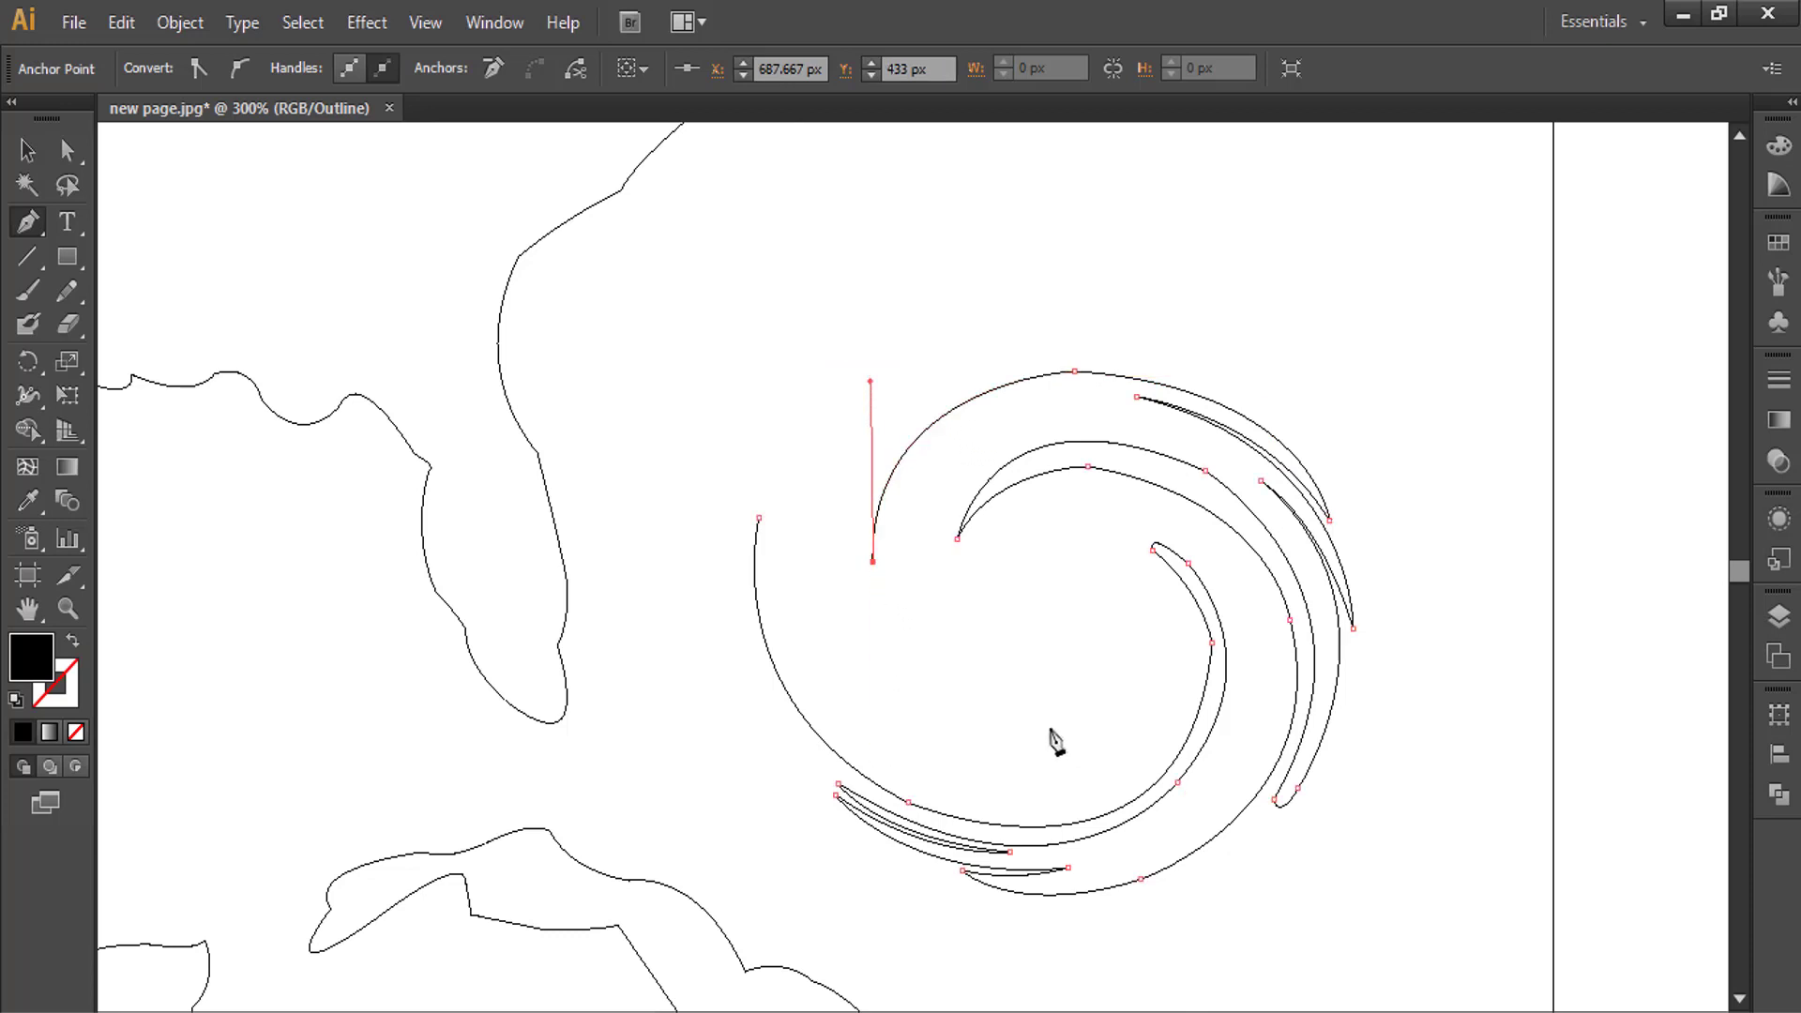
{"action": "left_click_drag", "start_coordinate": [1055, 728], "coordinate": [1247, 731]}
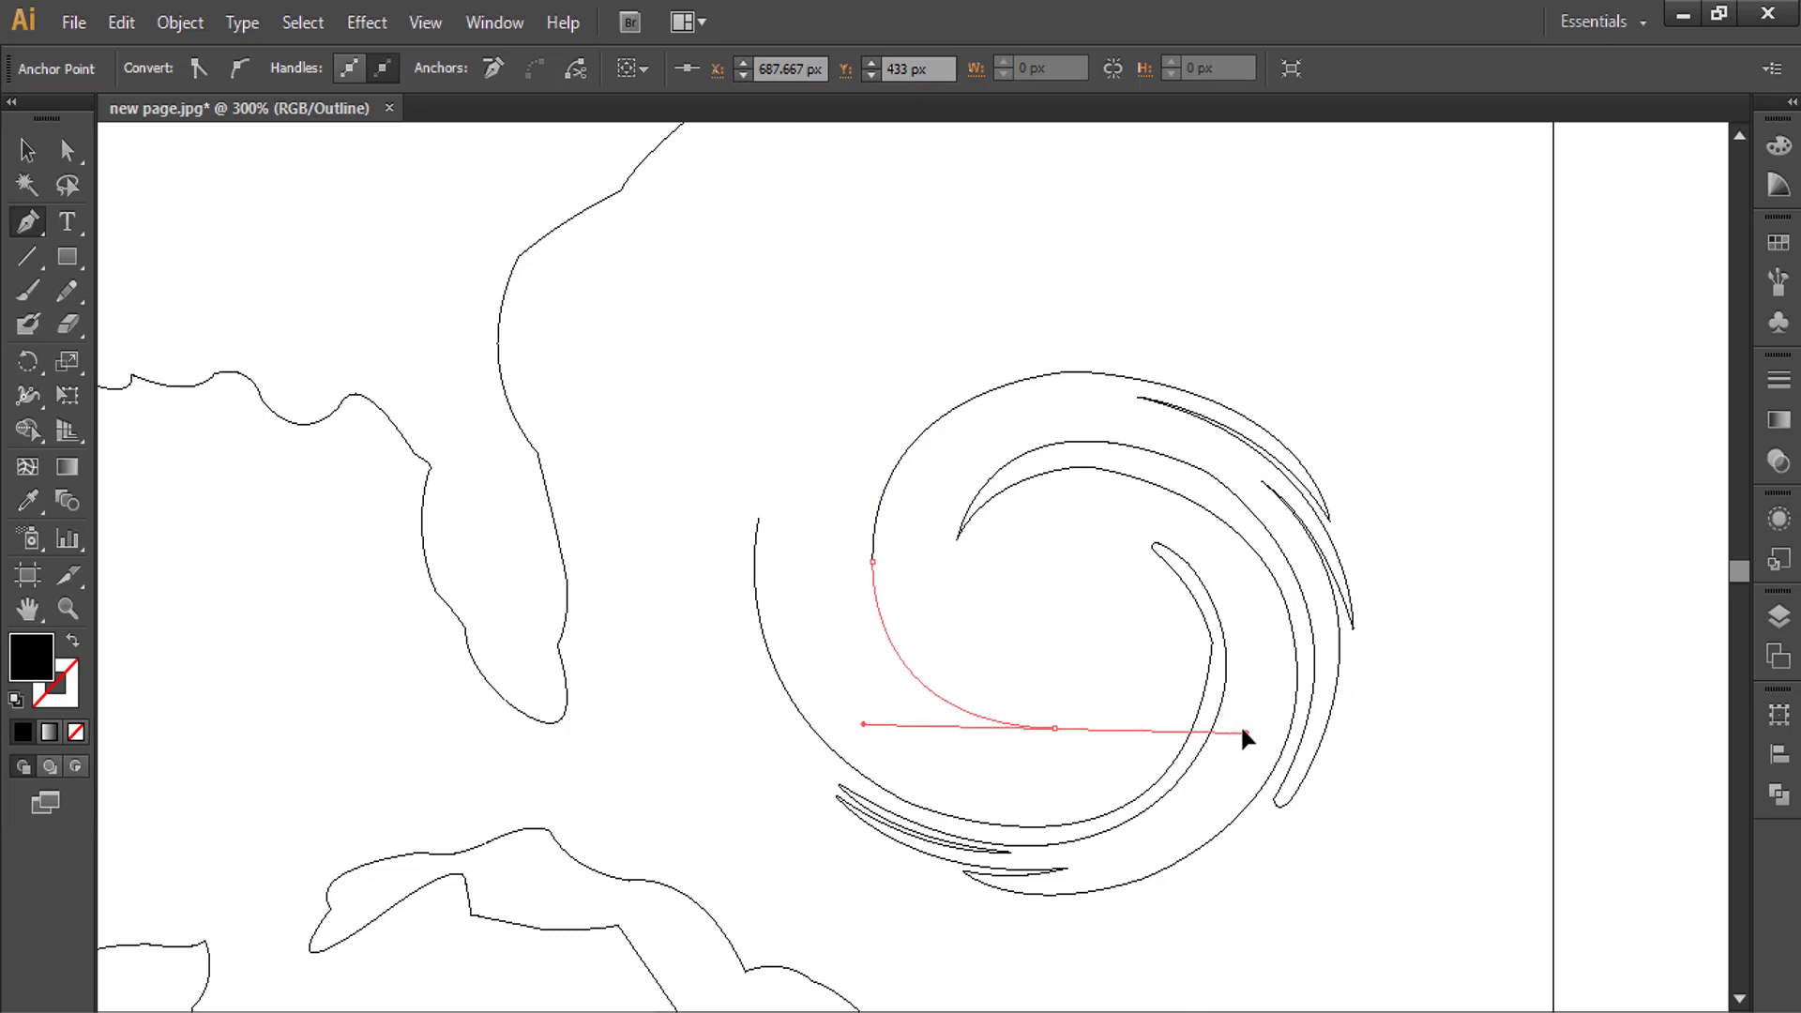
{"action": "left_click", "coordinate": [1055, 728]}
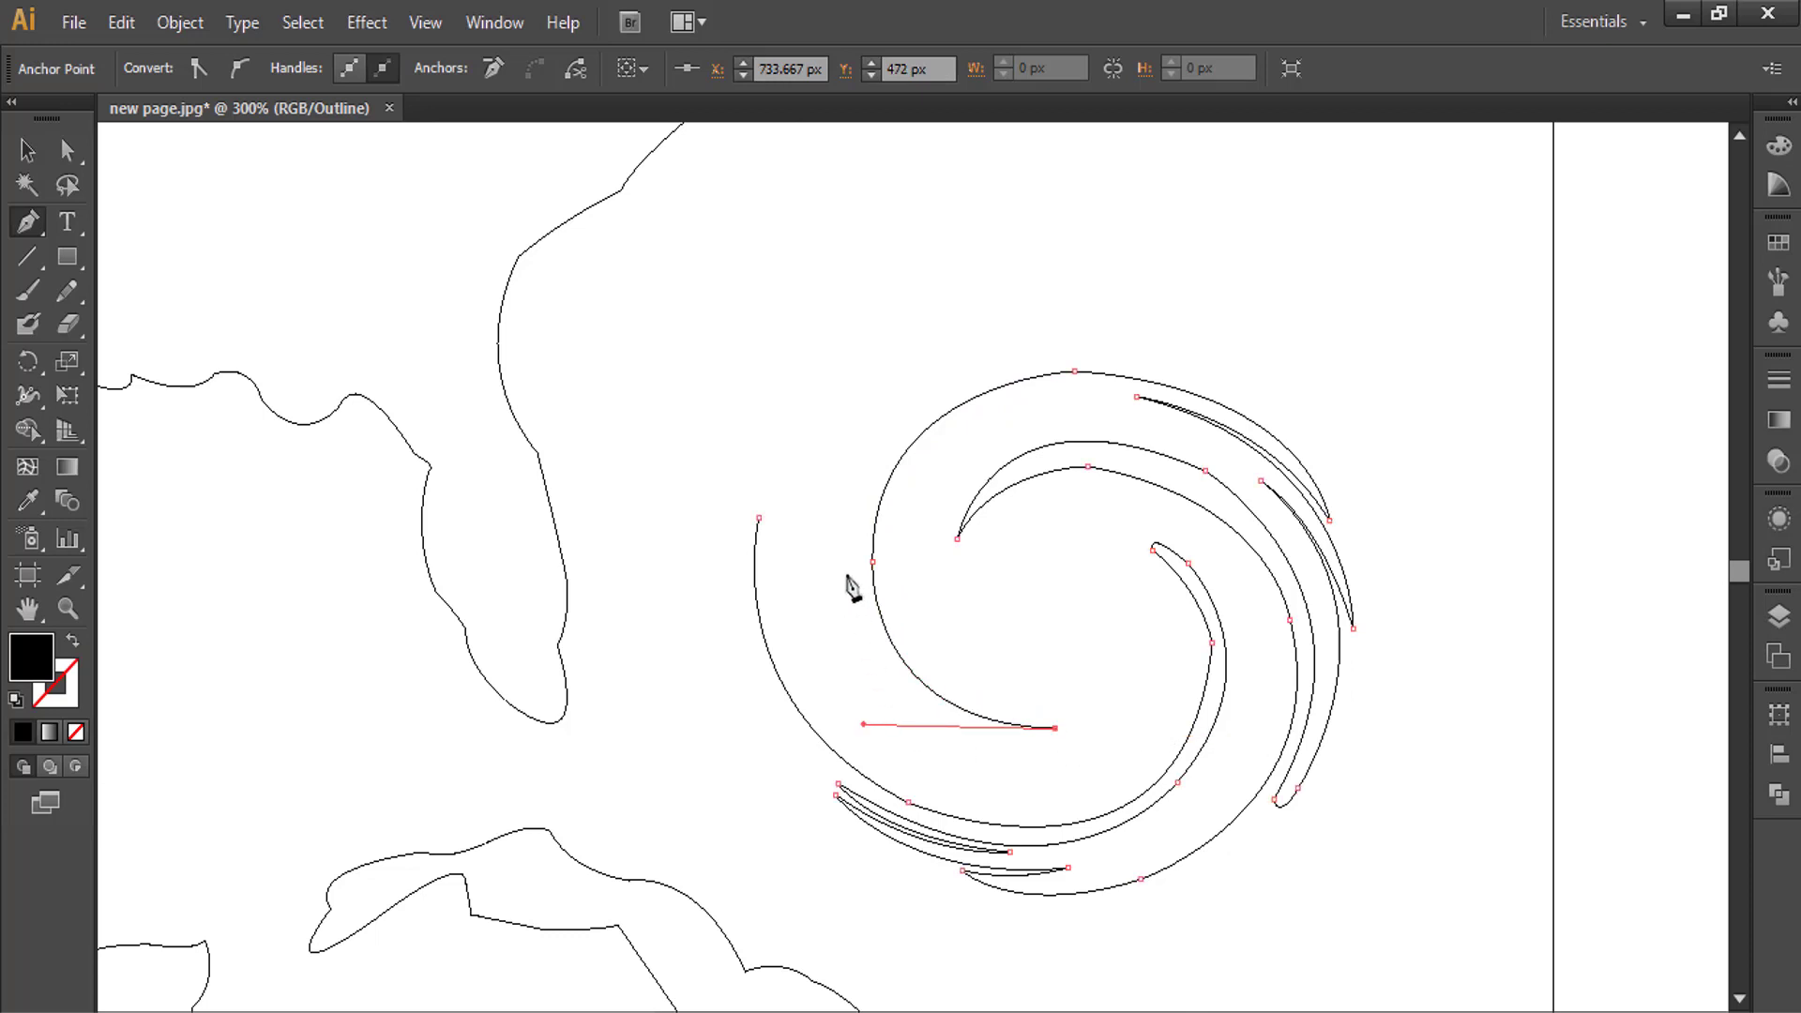
{"action": "mouse_move", "coordinate": [846, 575]}
{"action": "left_mouse_down"}
{"action": "mouse_move", "coordinate": [780, 330]}
{"action": "mouse_move", "coordinate": [799, 356]}
{"action": "left_mouse_up"}
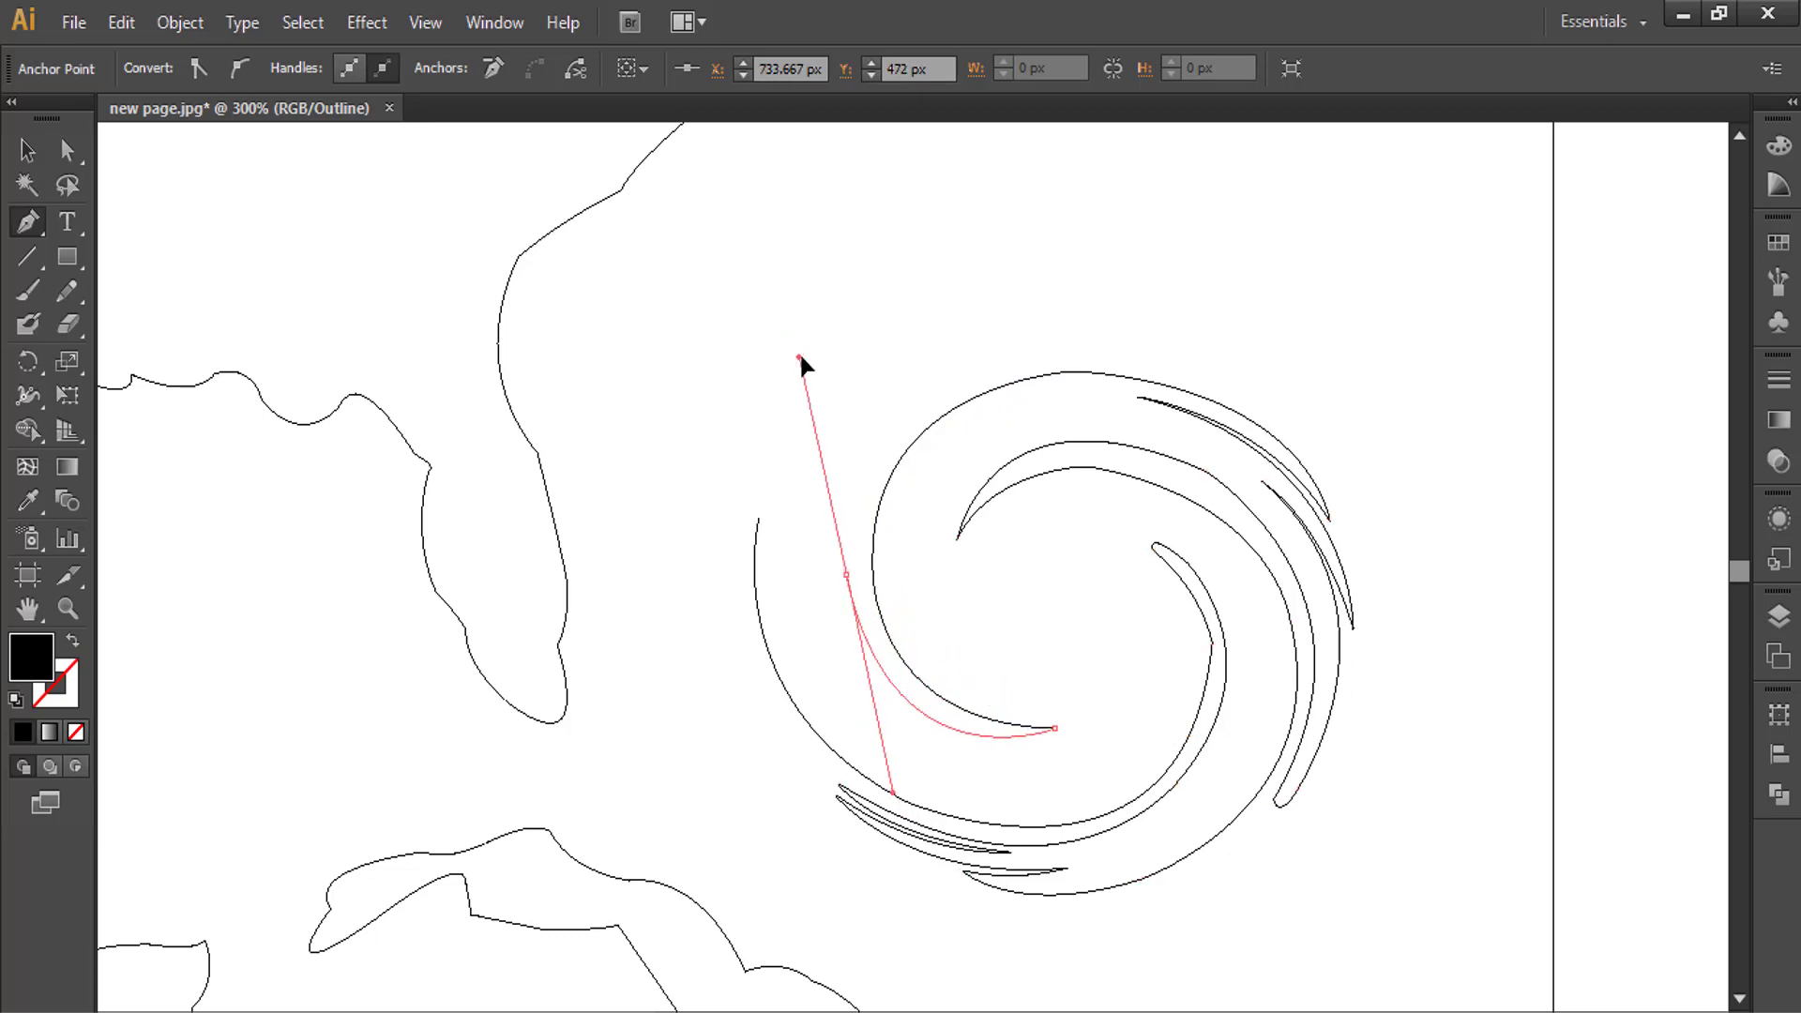
{"action": "left_click", "coordinate": [847, 576]}
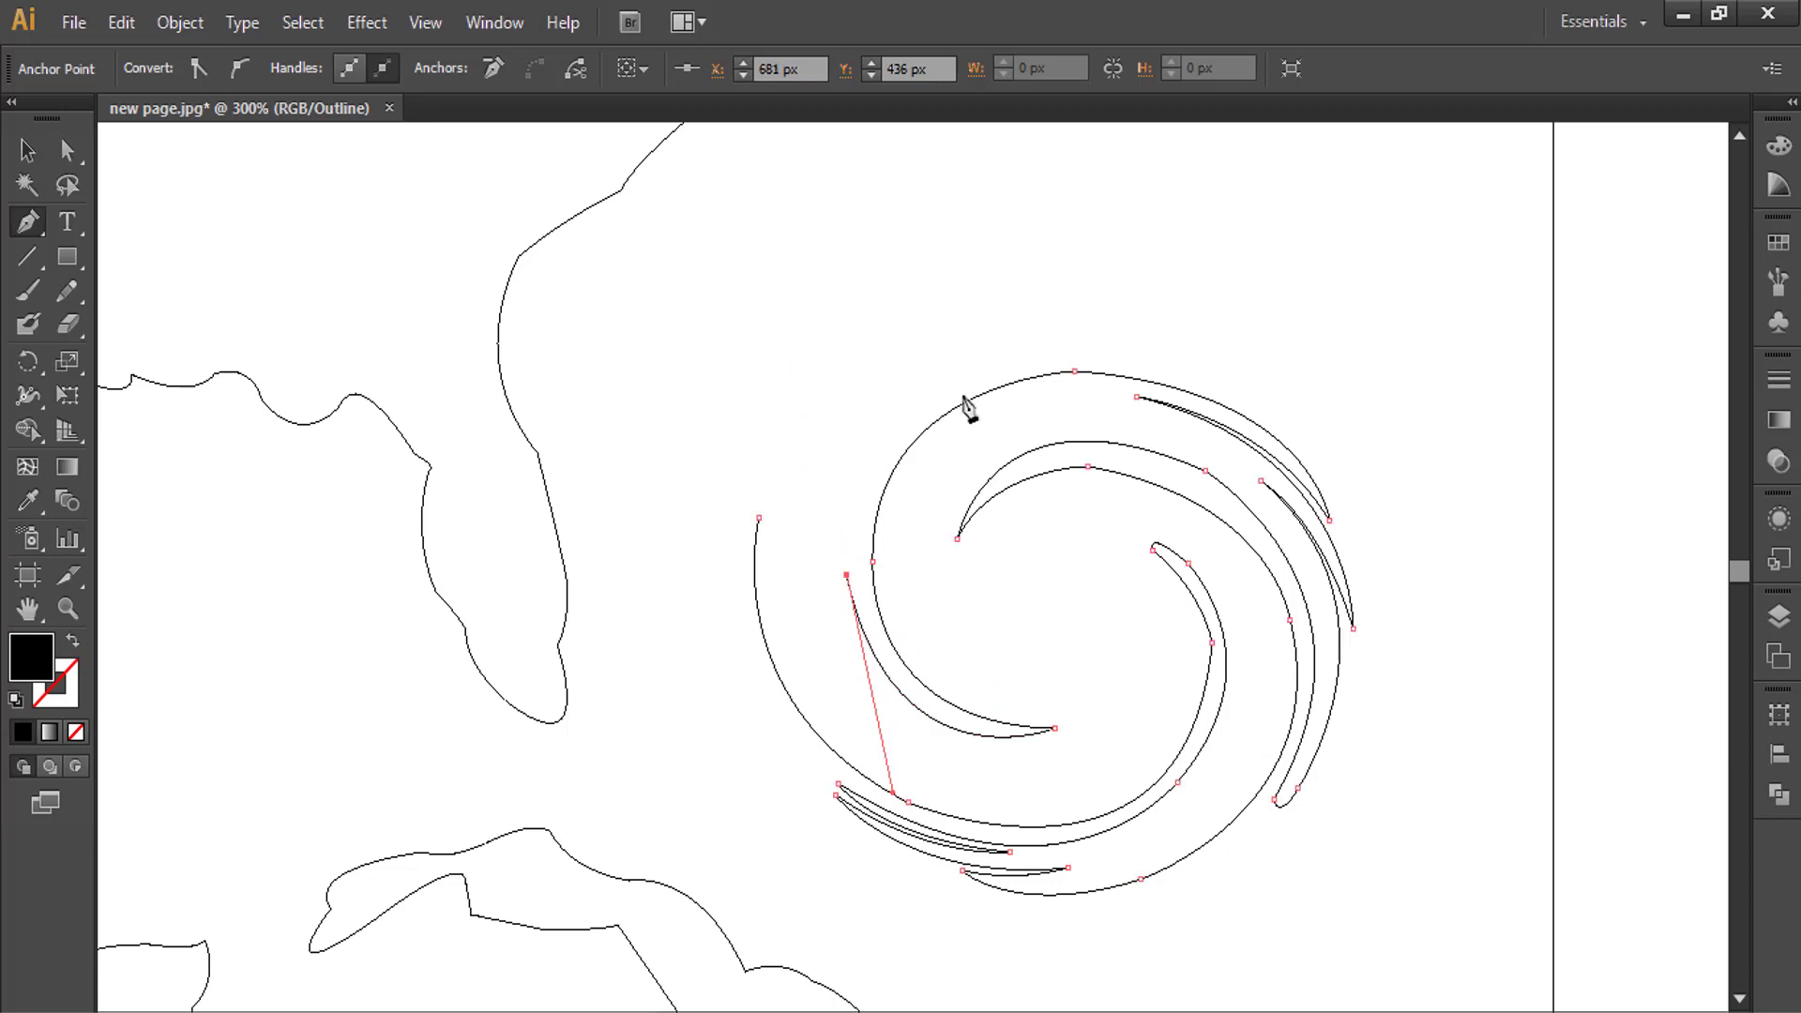
{"action": "mouse_move", "coordinate": [1060, 341]}
{"action": "left_mouse_down"}
{"action": "mouse_move", "coordinate": [1250, 329]}
{"action": "mouse_move", "coordinate": [1312, 280]}
{"action": "left_mouse_up"}
{"action": "left_click", "coordinate": [1061, 341]}
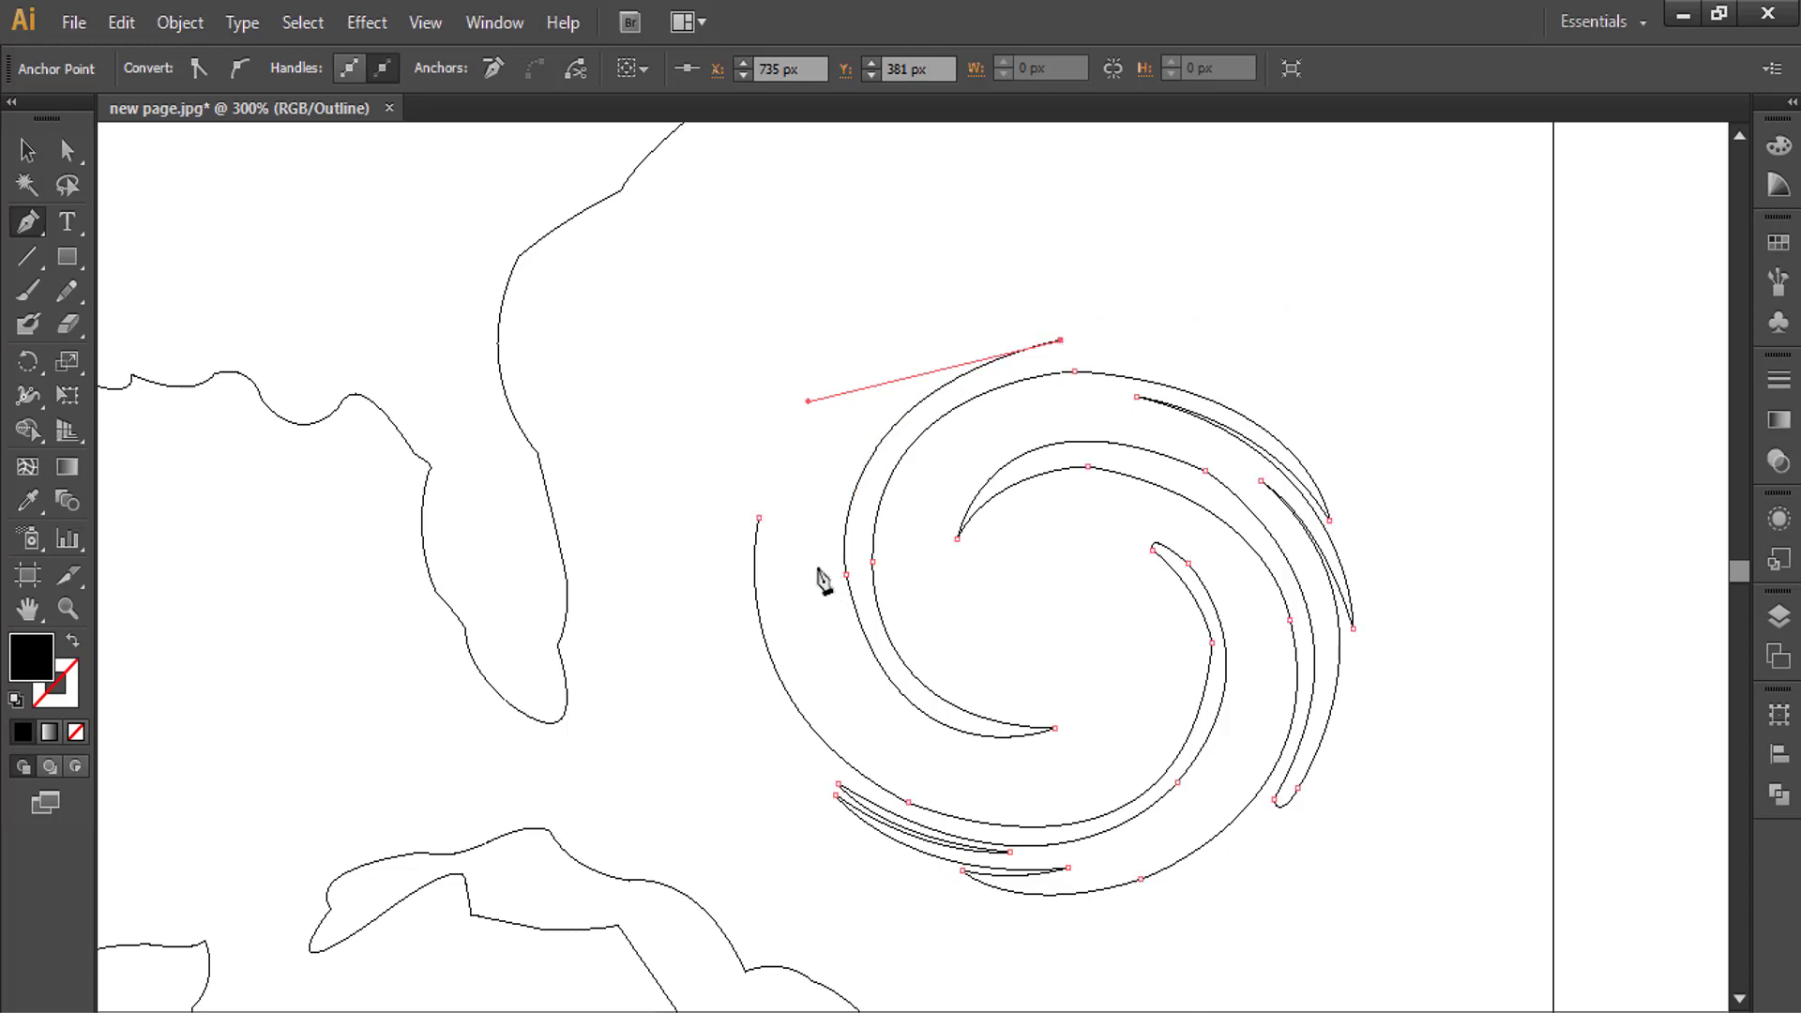
- Begin another sharp-cornered arm curving down the spiral's left side
{"action": "left_click_drag", "start_coordinate": [822, 561], "coordinate": [794, 795]}
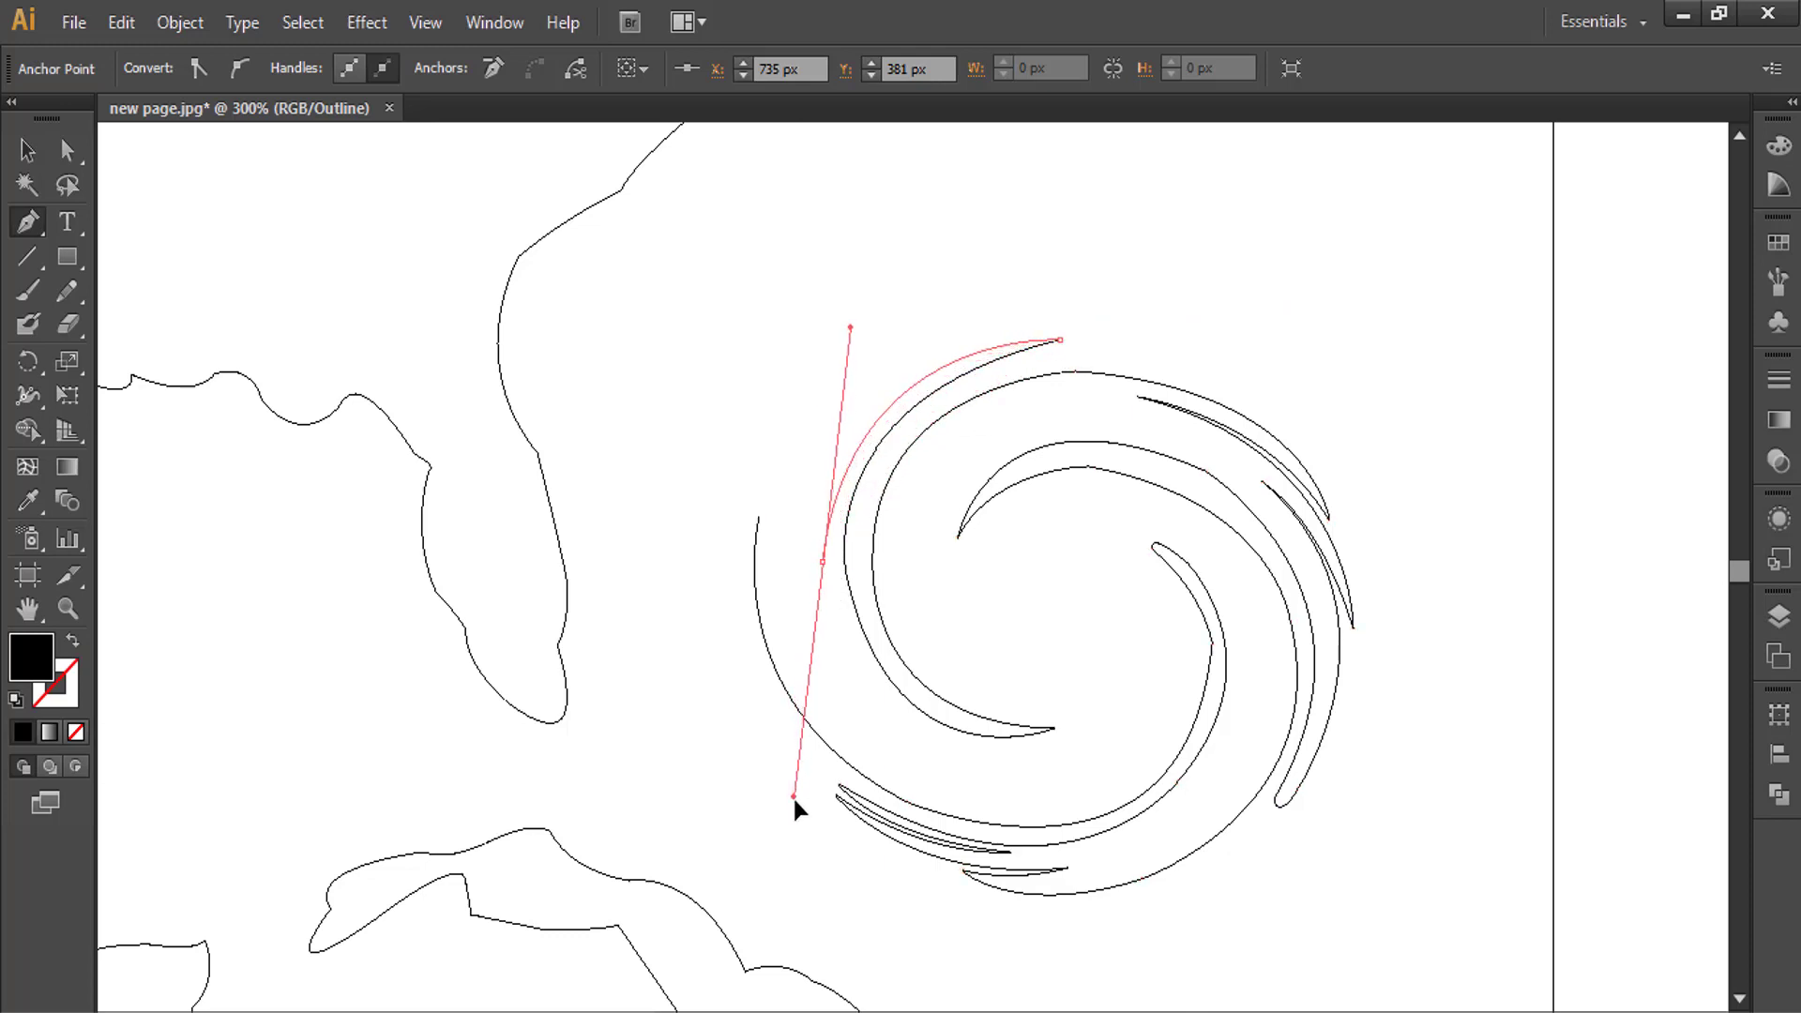
{"action": "left_click", "coordinate": [823, 561]}
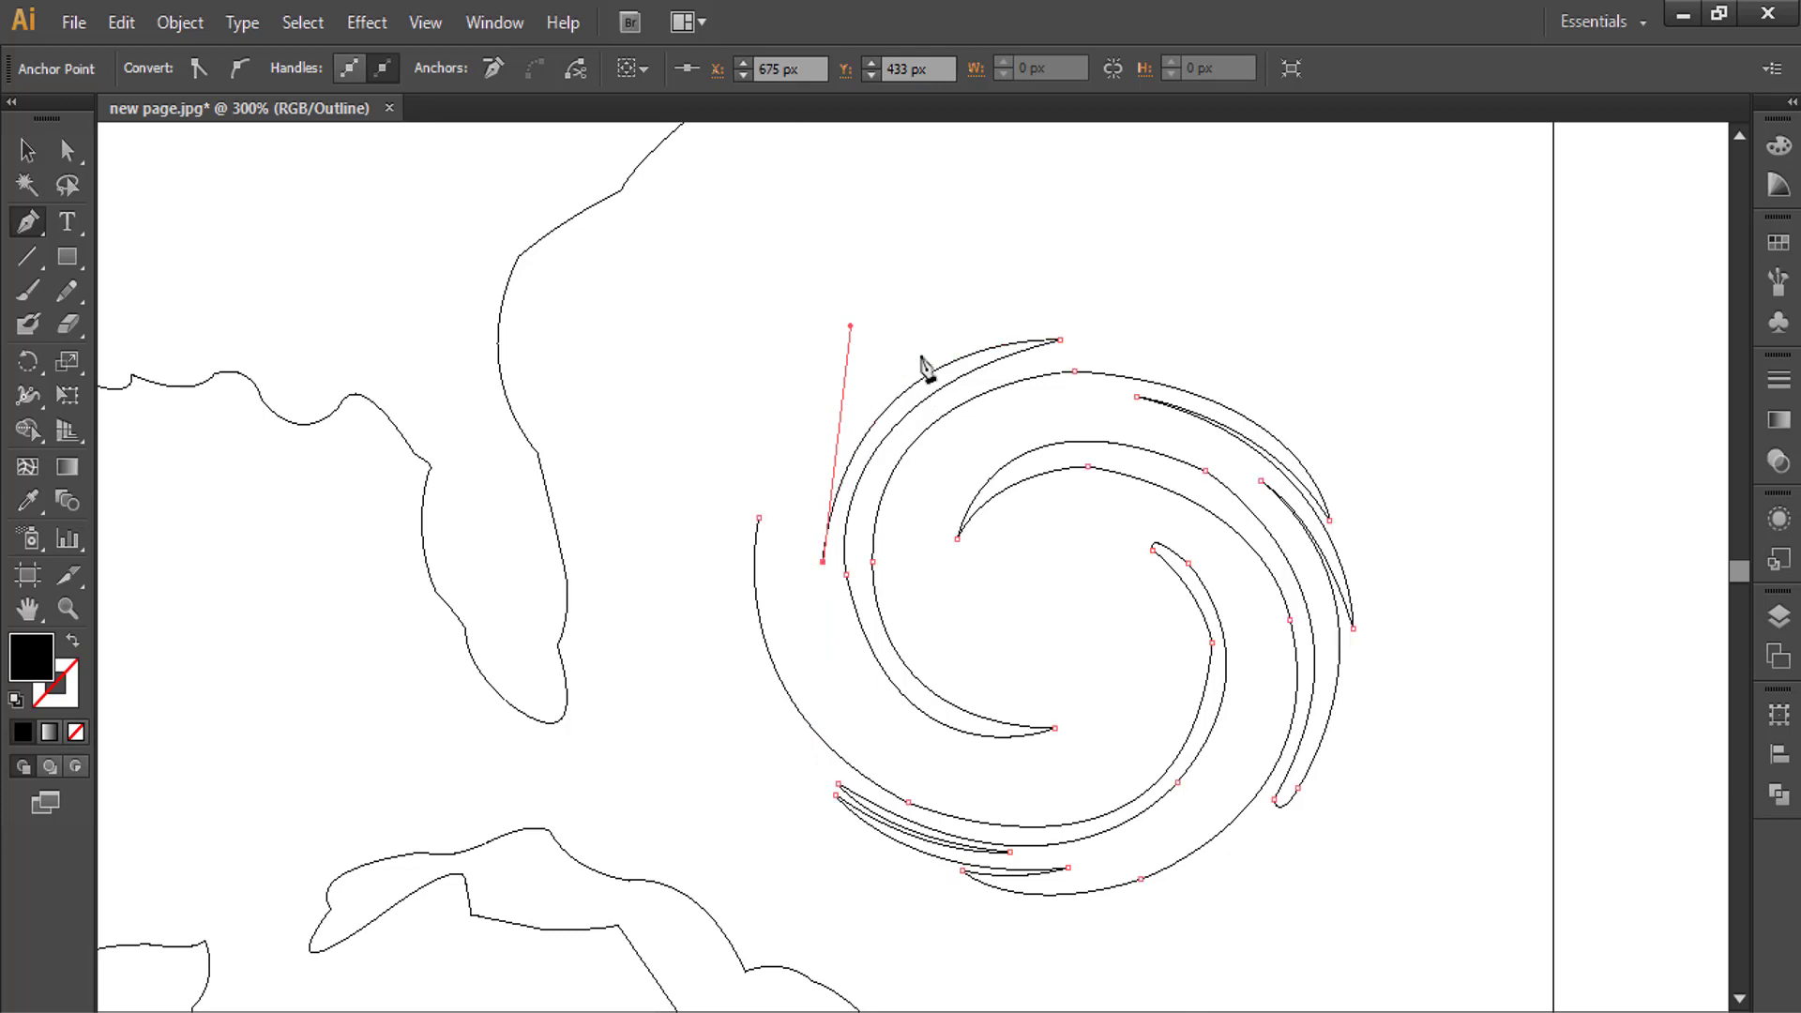
{"action": "left_click_drag", "start_coordinate": [927, 346], "coordinate": [1060, 265]}
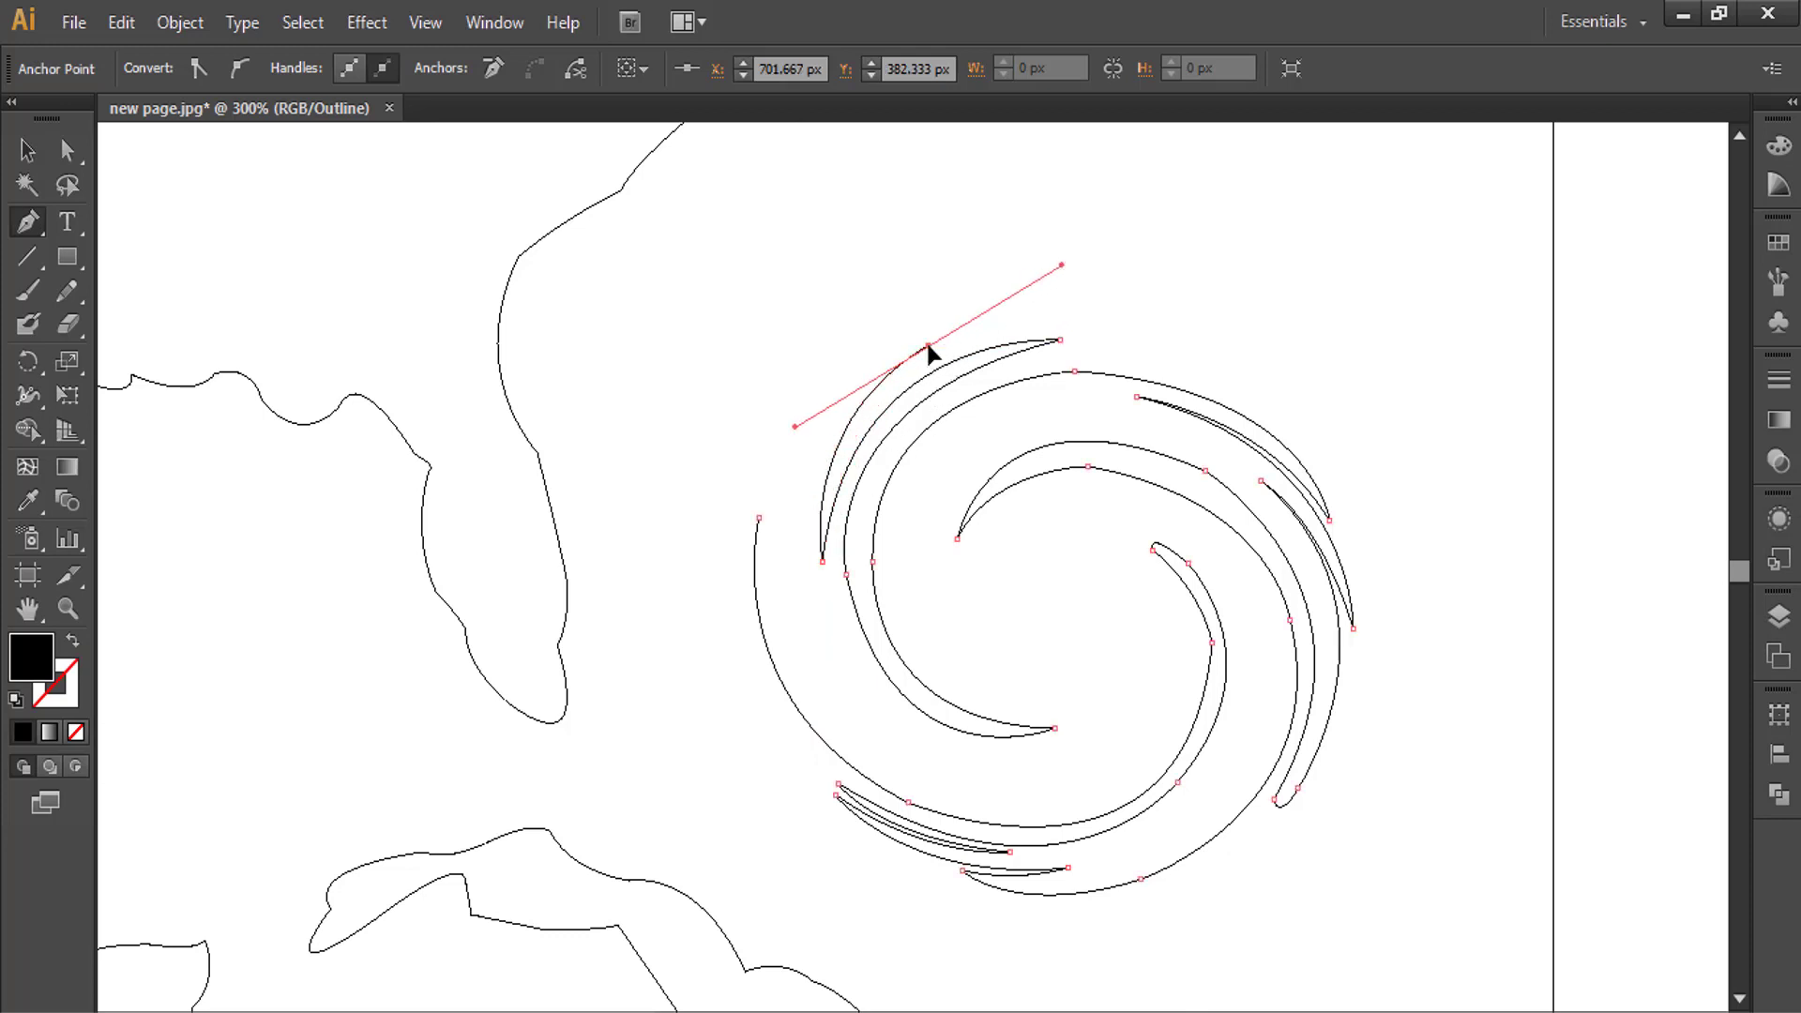
{"action": "mouse_move", "coordinate": [804, 571]}
{"action": "left_mouse_down"}
{"action": "mouse_move", "coordinate": [800, 804]}
{"action": "mouse_move", "coordinate": [791, 763]}
{"action": "mouse_move", "coordinate": [806, 761]}
{"action": "left_mouse_up"}
{"action": "left_click", "coordinate": [803, 569]}
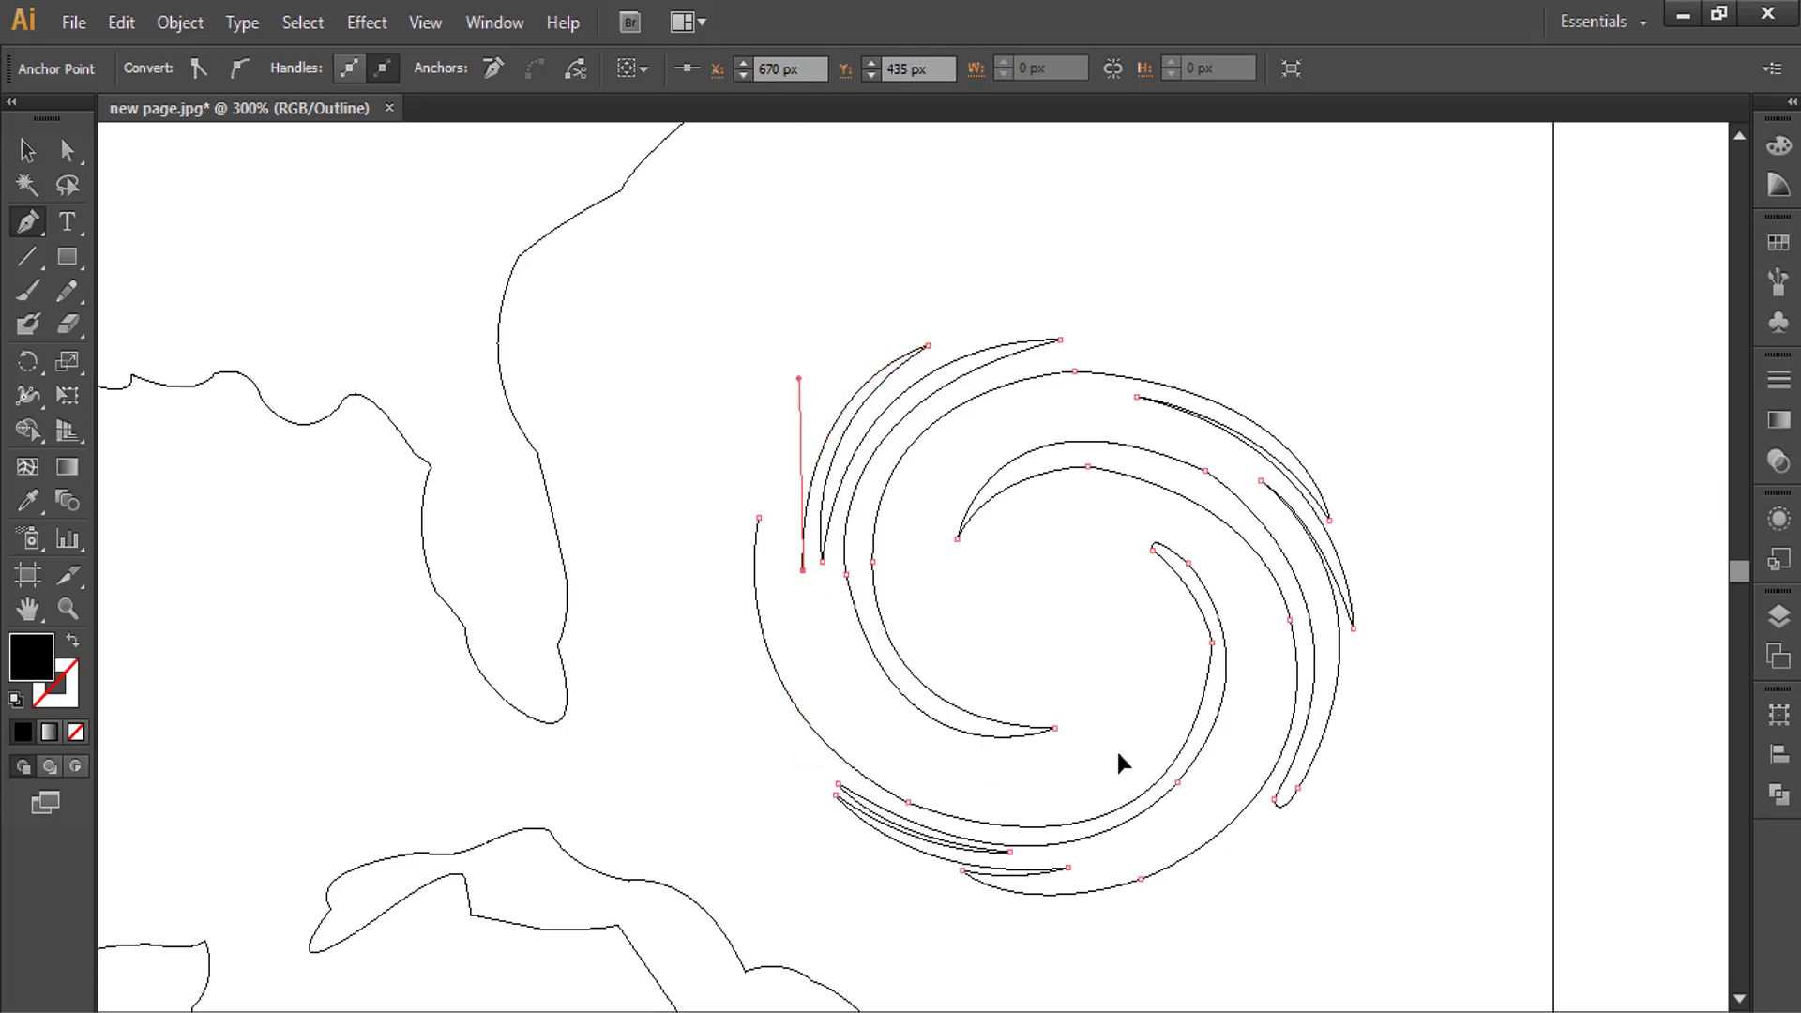
- Curve that arm around the lower right and back, closing it at its start point
{"action": "left_click_drag", "start_coordinate": [1116, 755], "coordinate": [1372, 661]}
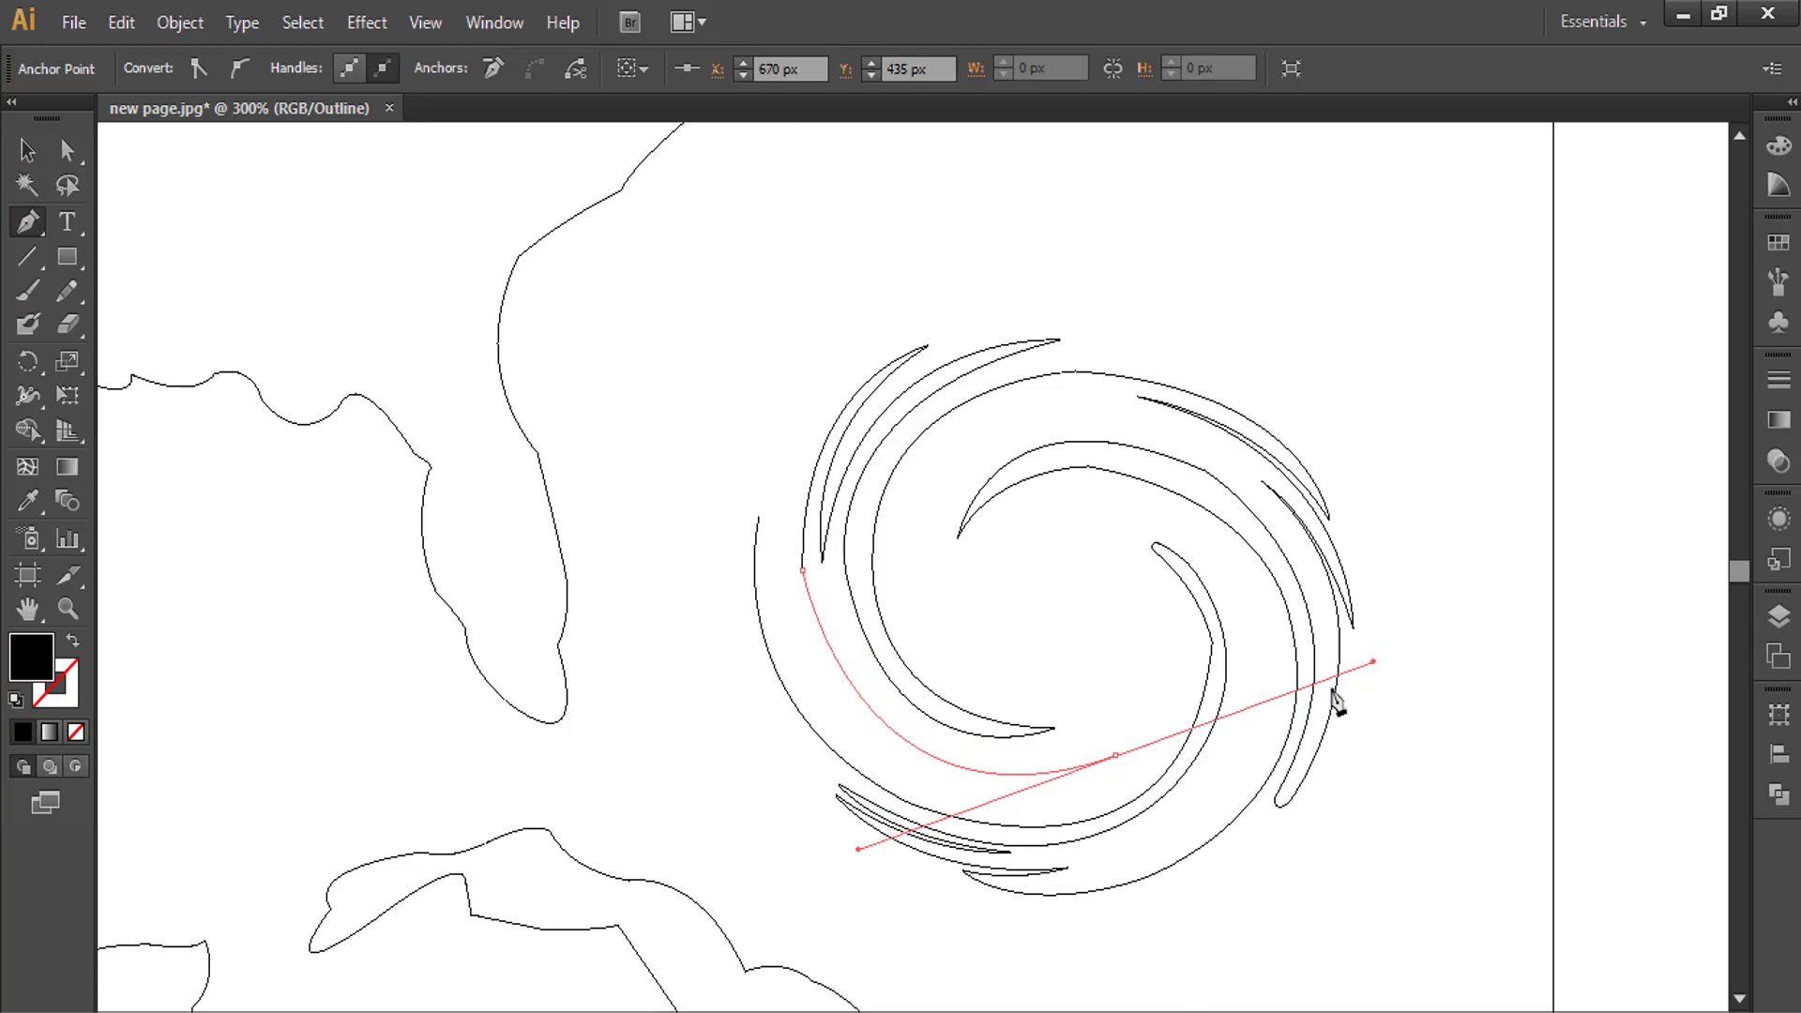
{"action": "left_click", "coordinate": [1116, 756]}
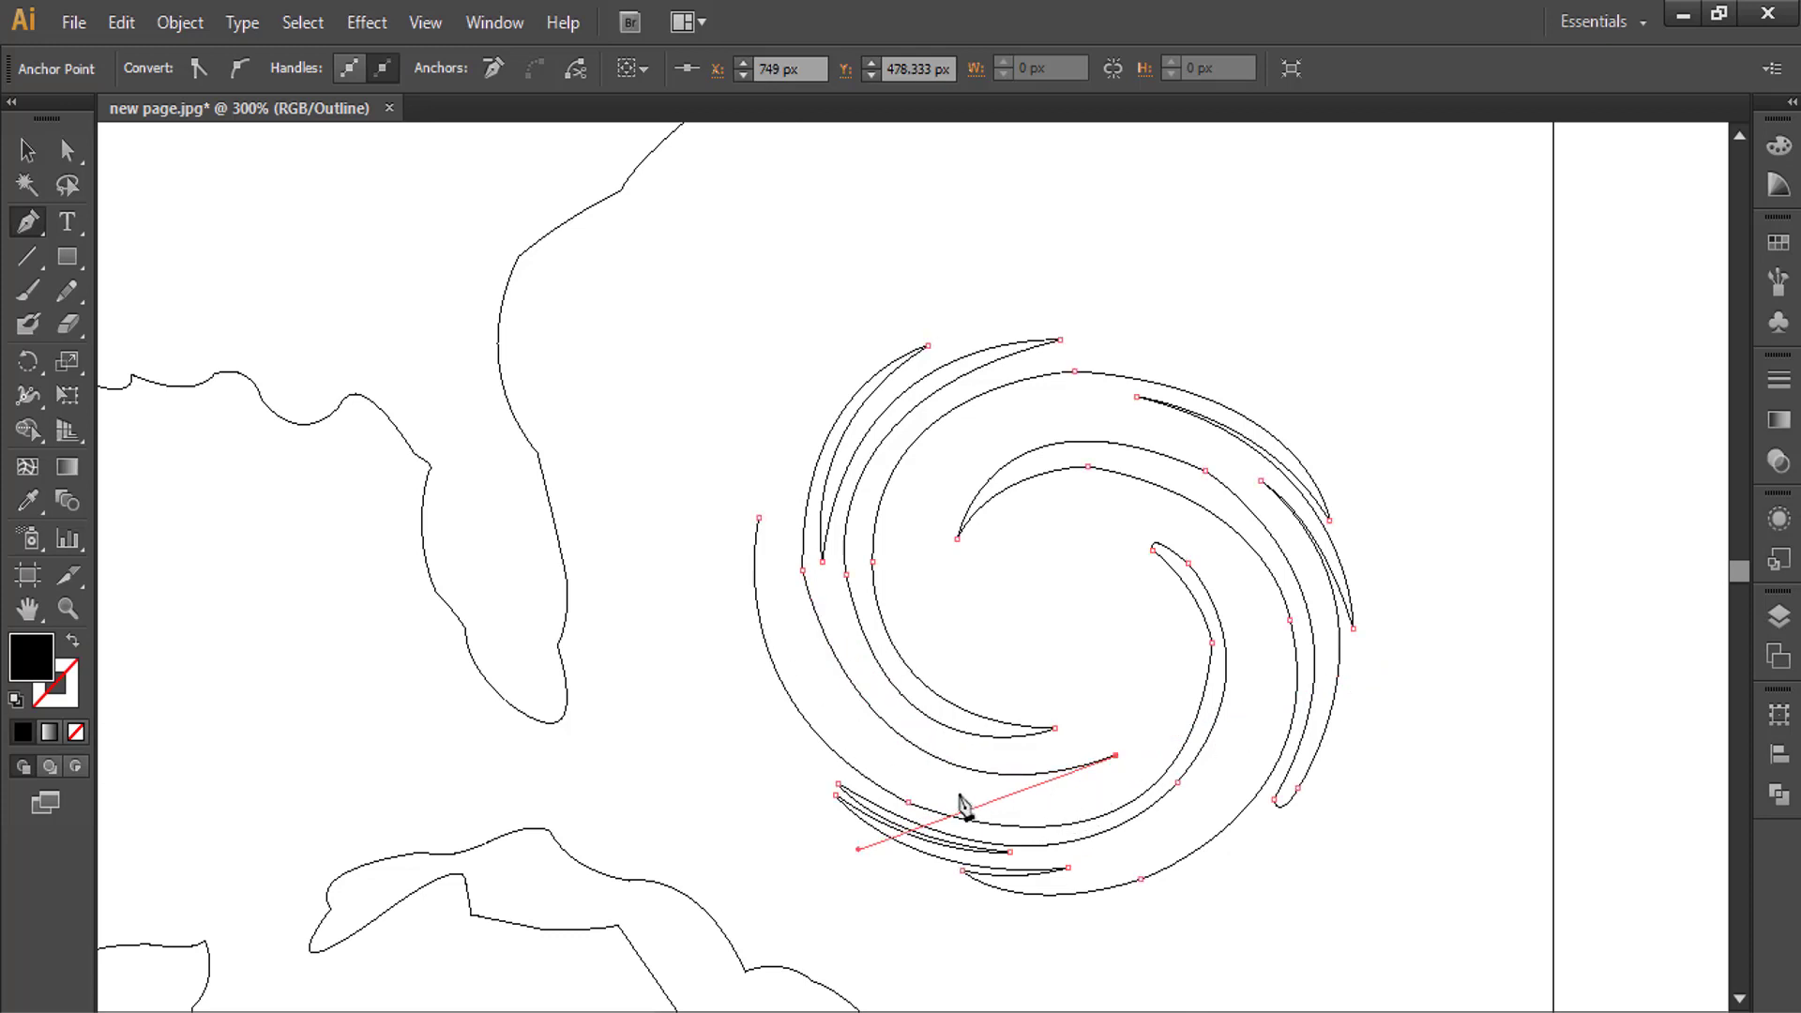
{"action": "left_click_drag", "start_coordinate": [949, 797], "coordinate": [799, 772]}
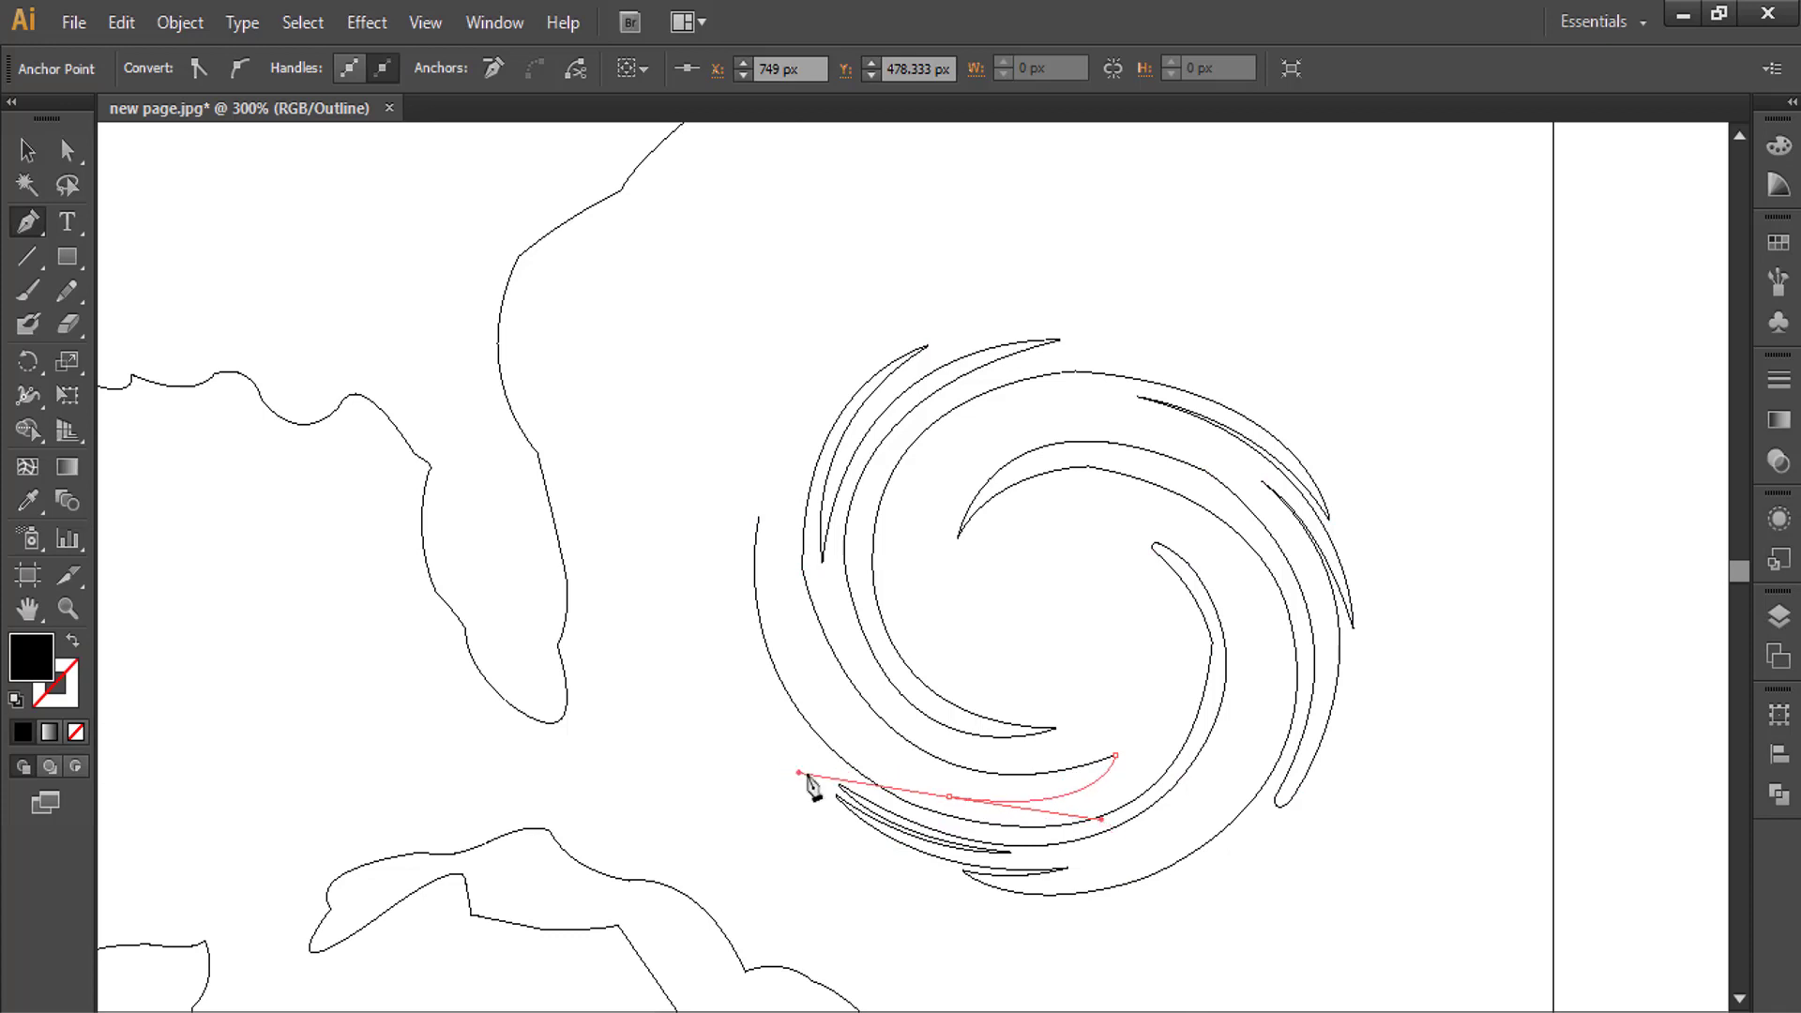
{"action": "left_click", "coordinate": [949, 796]}
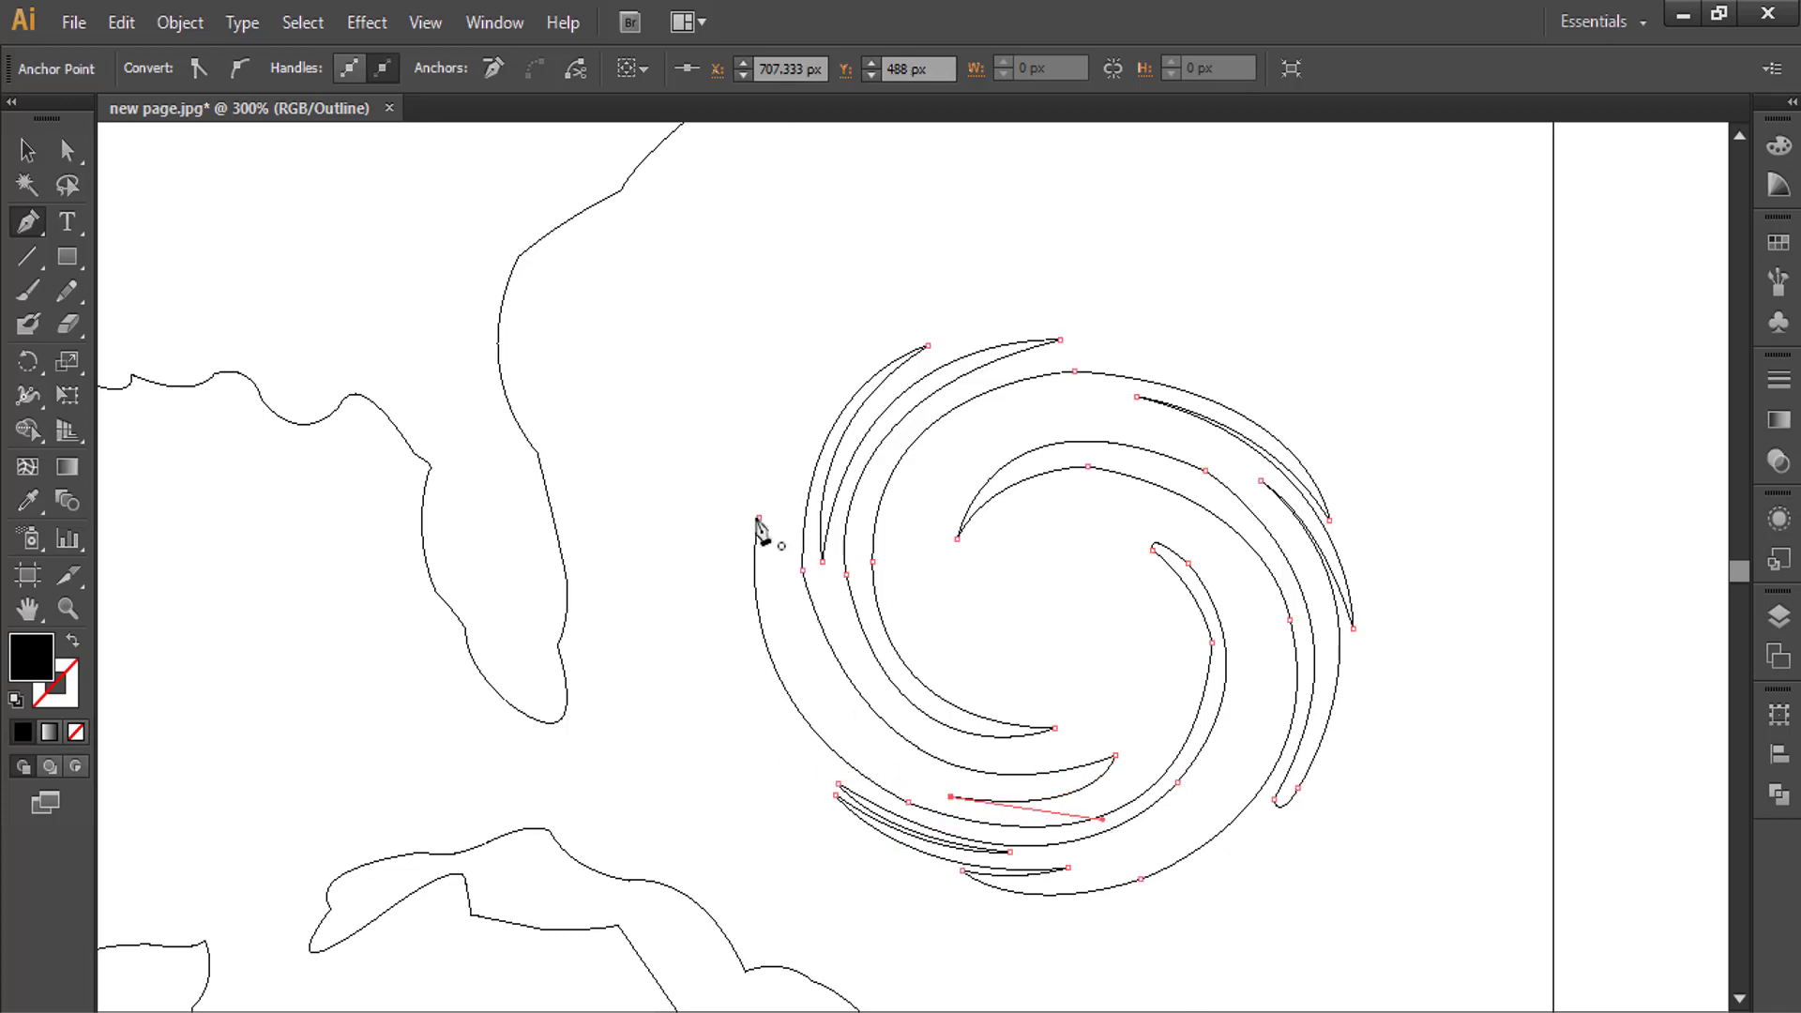
{"action": "left_click_drag", "start_coordinate": [758, 519], "coordinate": [762, 281]}
{"action": "left_click", "coordinate": [667, 560], "text": "ctrl"}
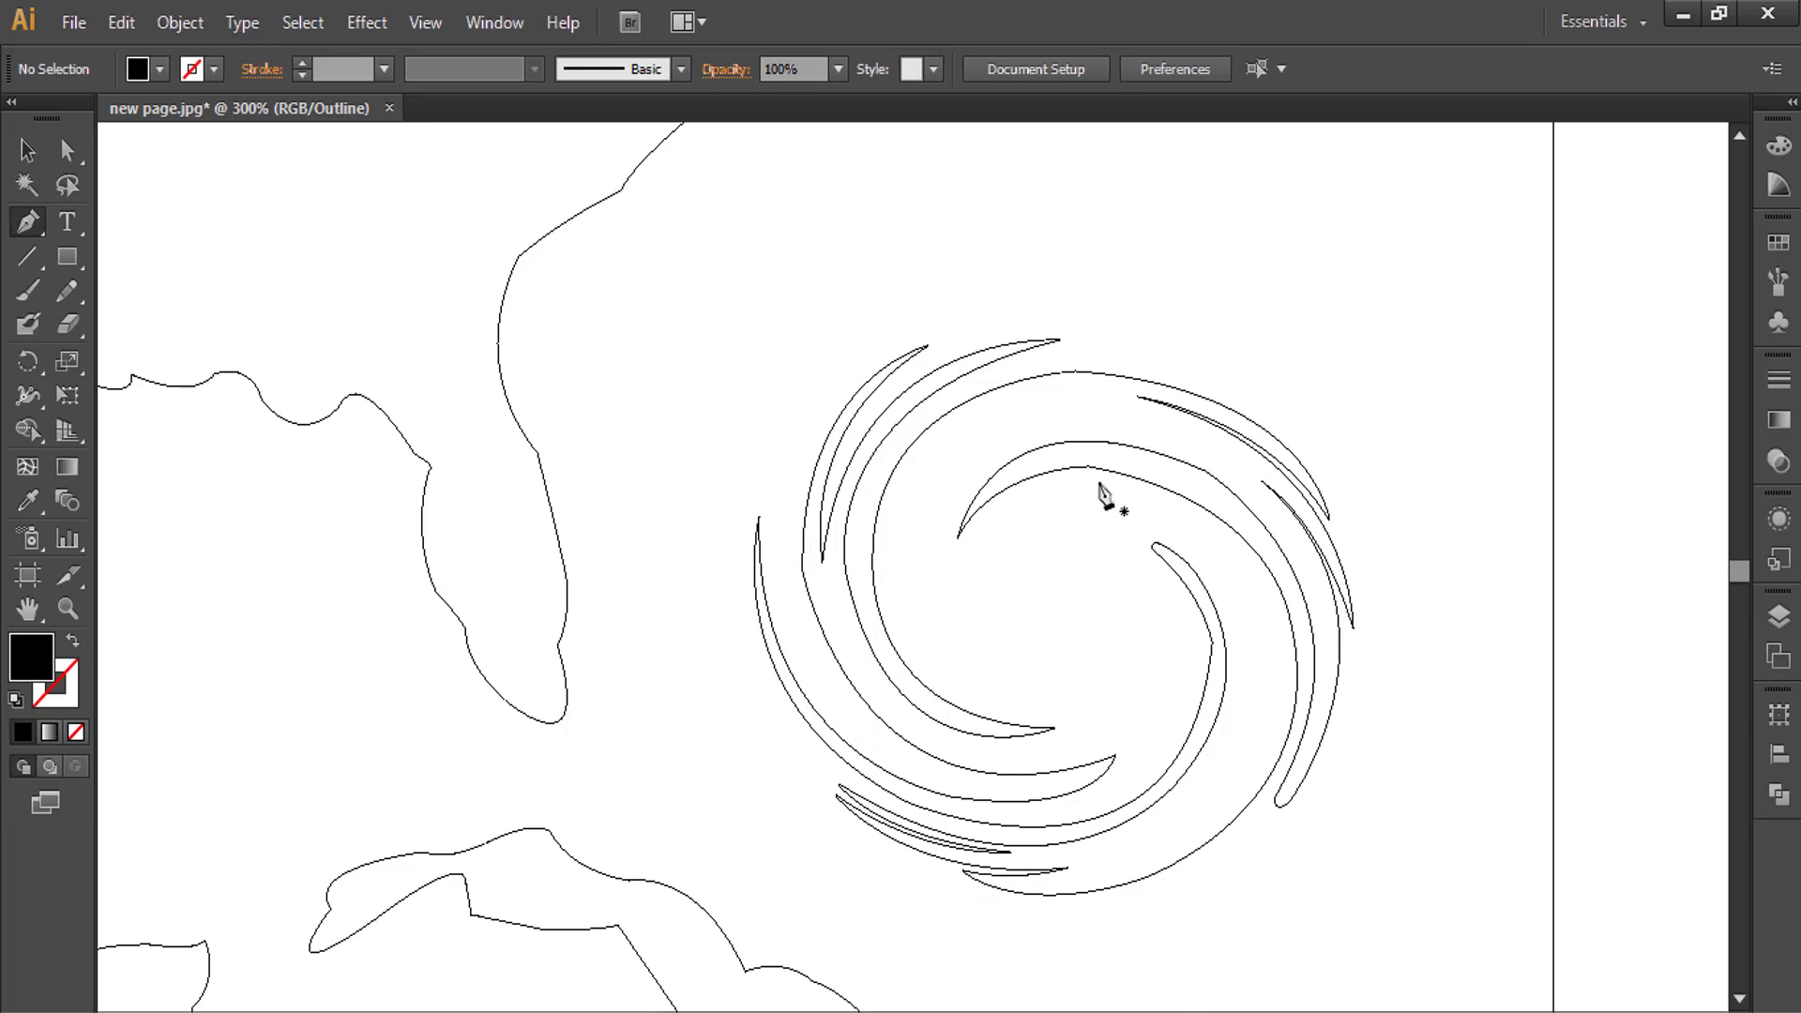
{"action": "left_click_drag", "start_coordinate": [1116, 625], "coordinate": [1062, 535]}
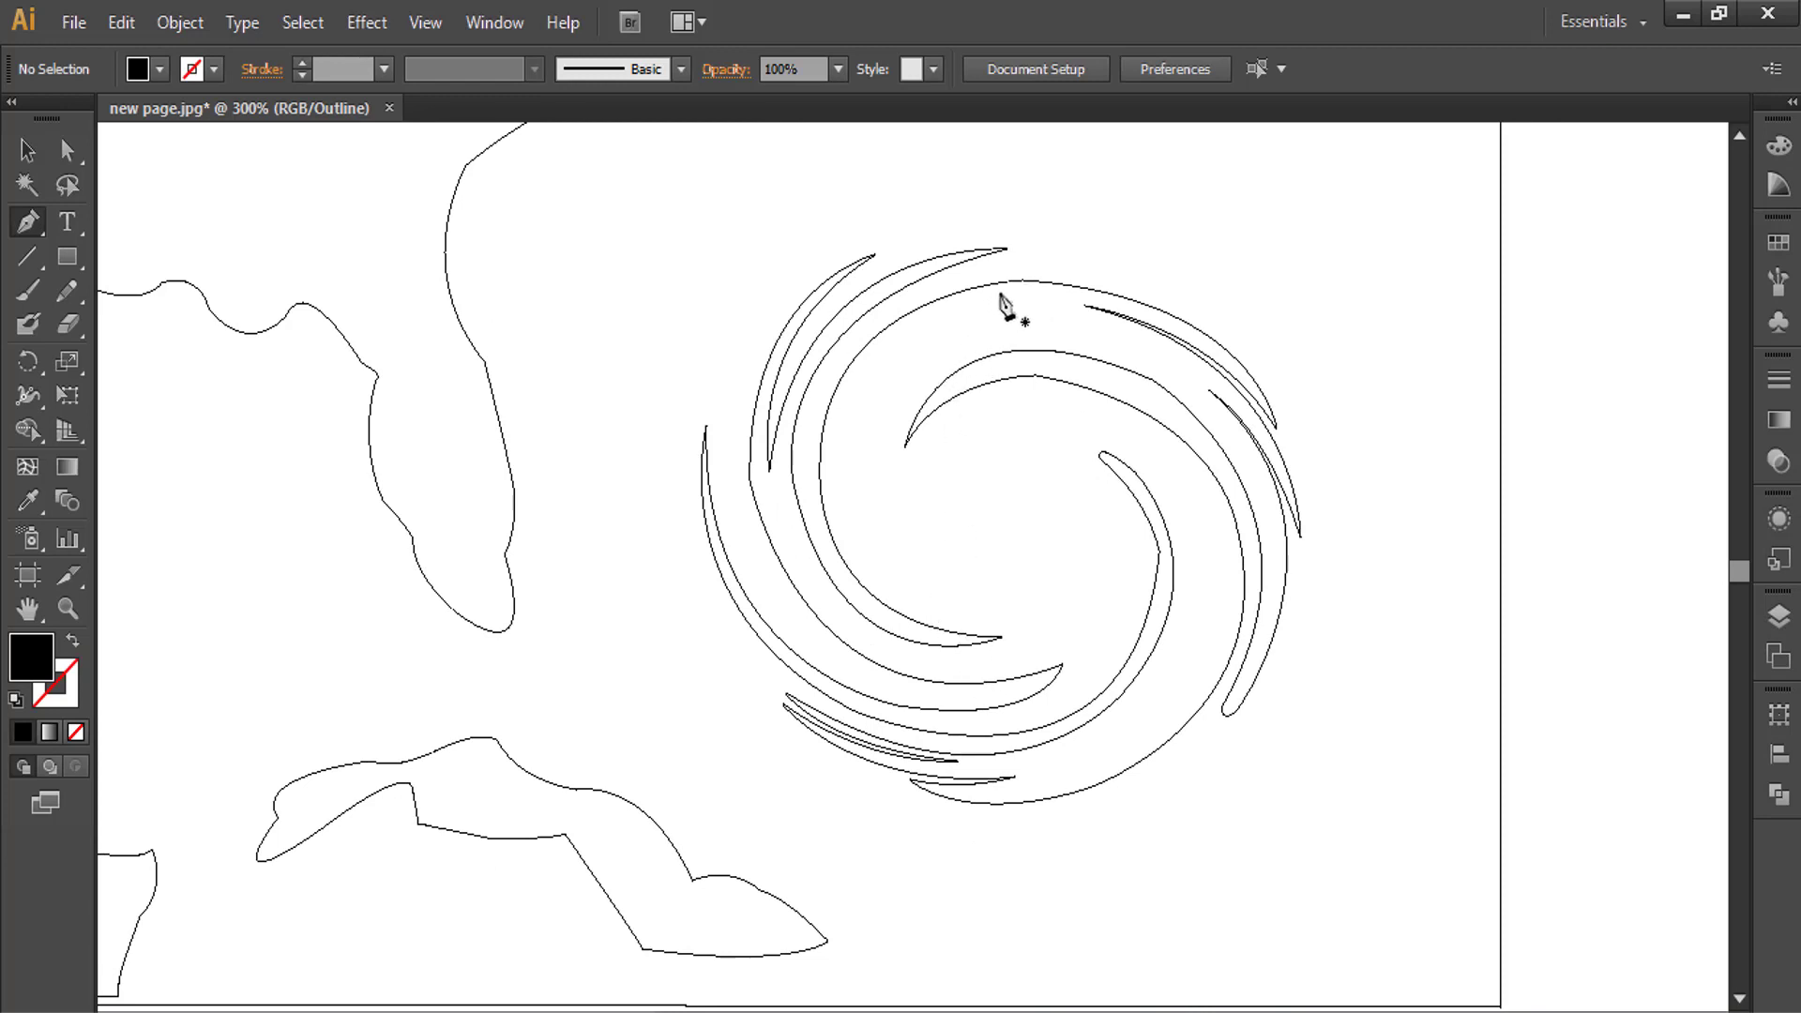
- Start a new inner arm near the spiral top, curving down the left toward the lower centre
{"action": "left_click", "coordinate": [998, 292]}
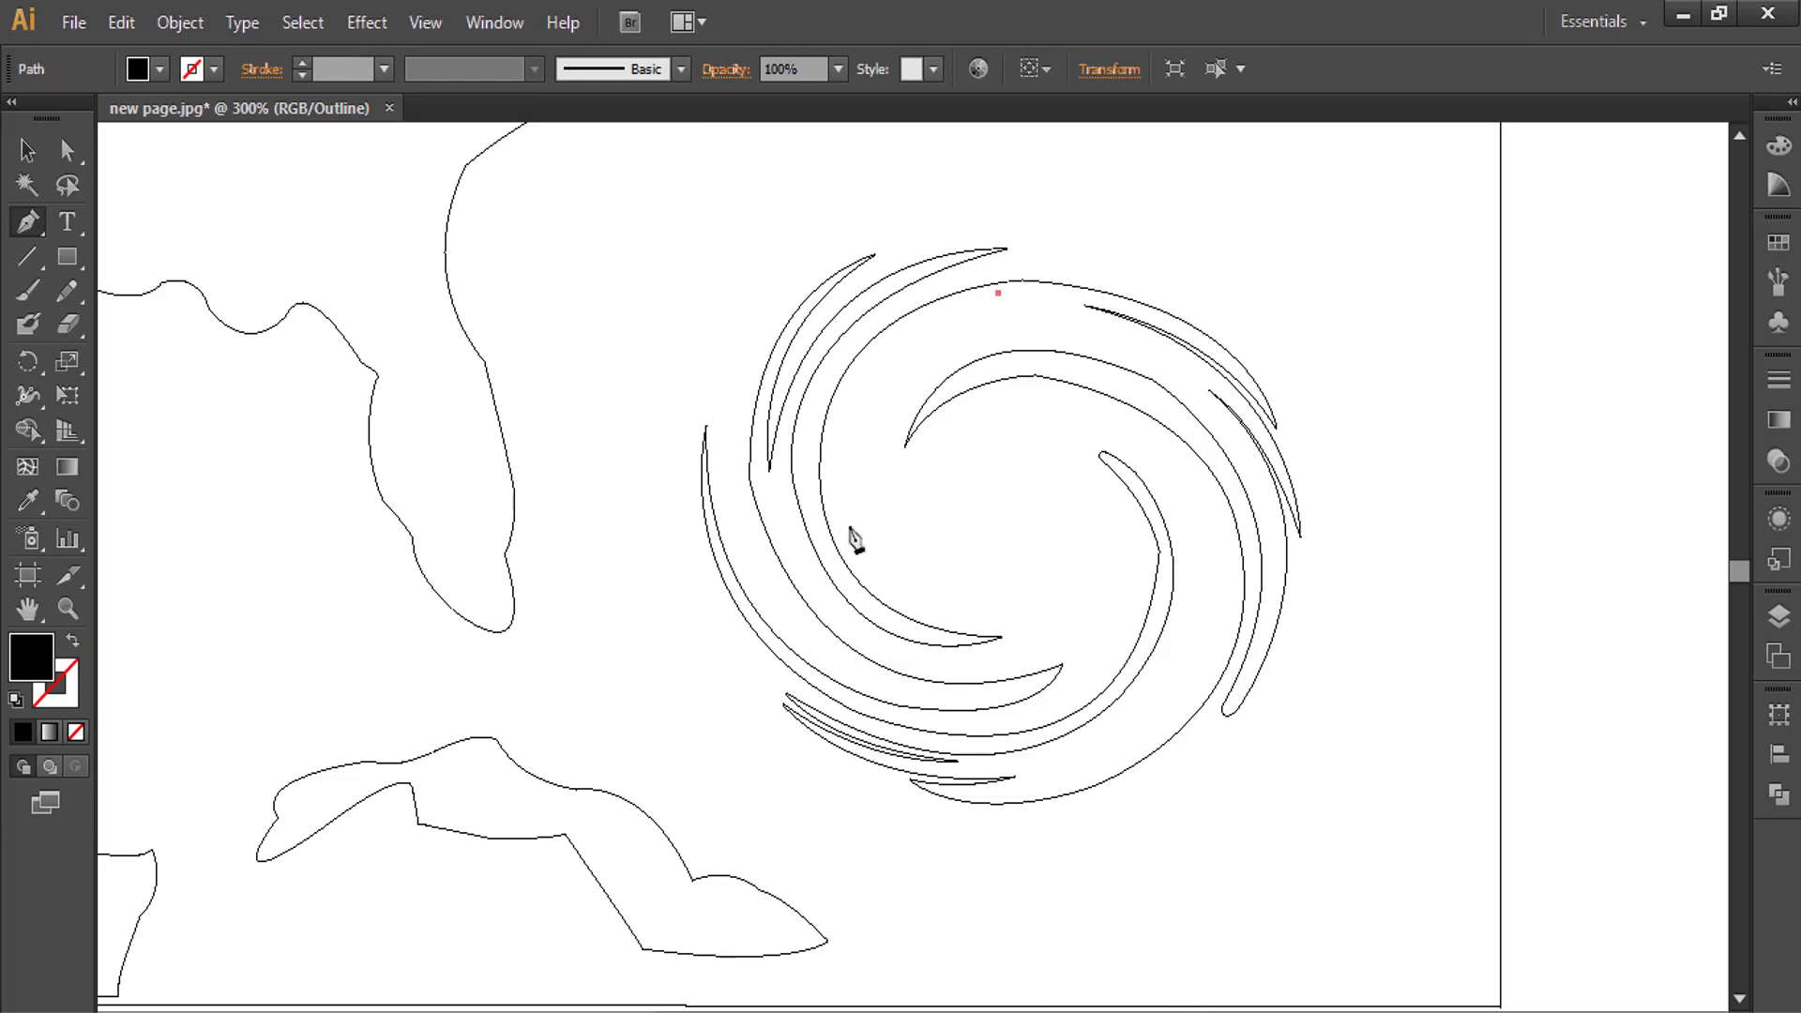
{"action": "mouse_move", "coordinate": [845, 544]}
{"action": "left_mouse_down"}
{"action": "mouse_move", "coordinate": [935, 780]}
{"action": "mouse_move", "coordinate": [935, 760]}
{"action": "left_mouse_up"}
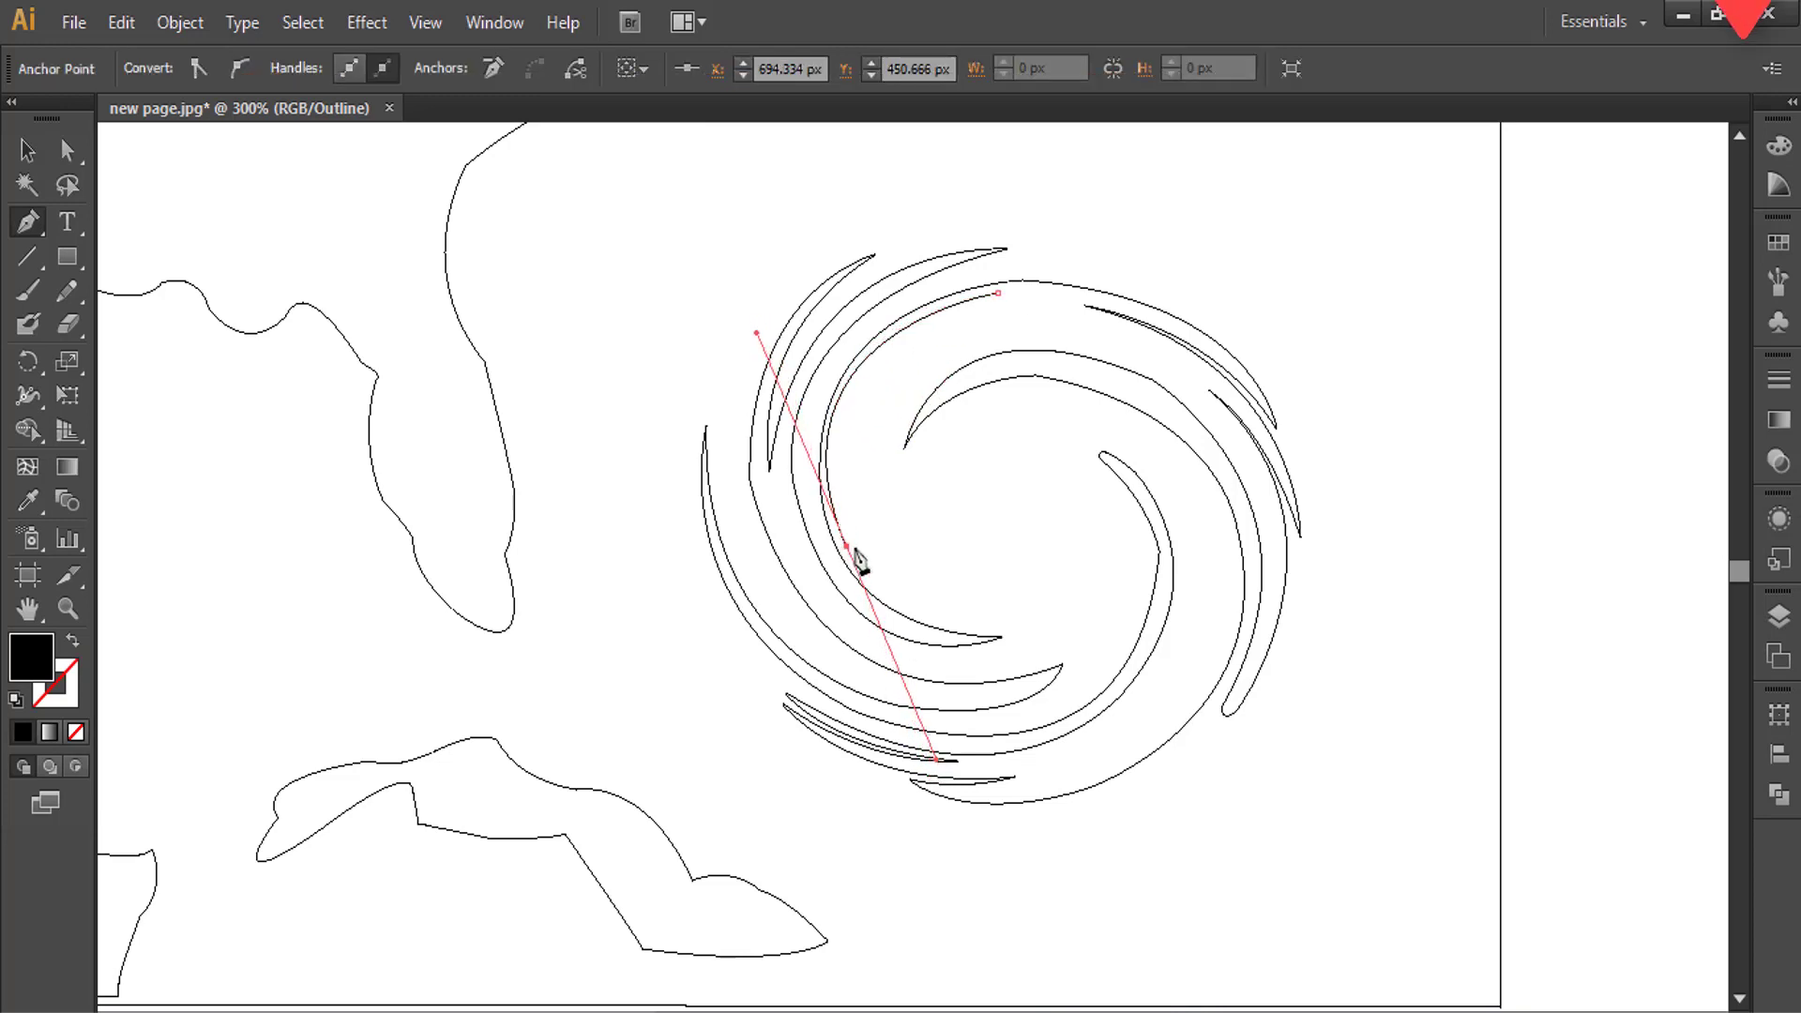
{"action": "left_click", "coordinate": [846, 544]}
{"action": "left_click", "coordinate": [1026, 629]}
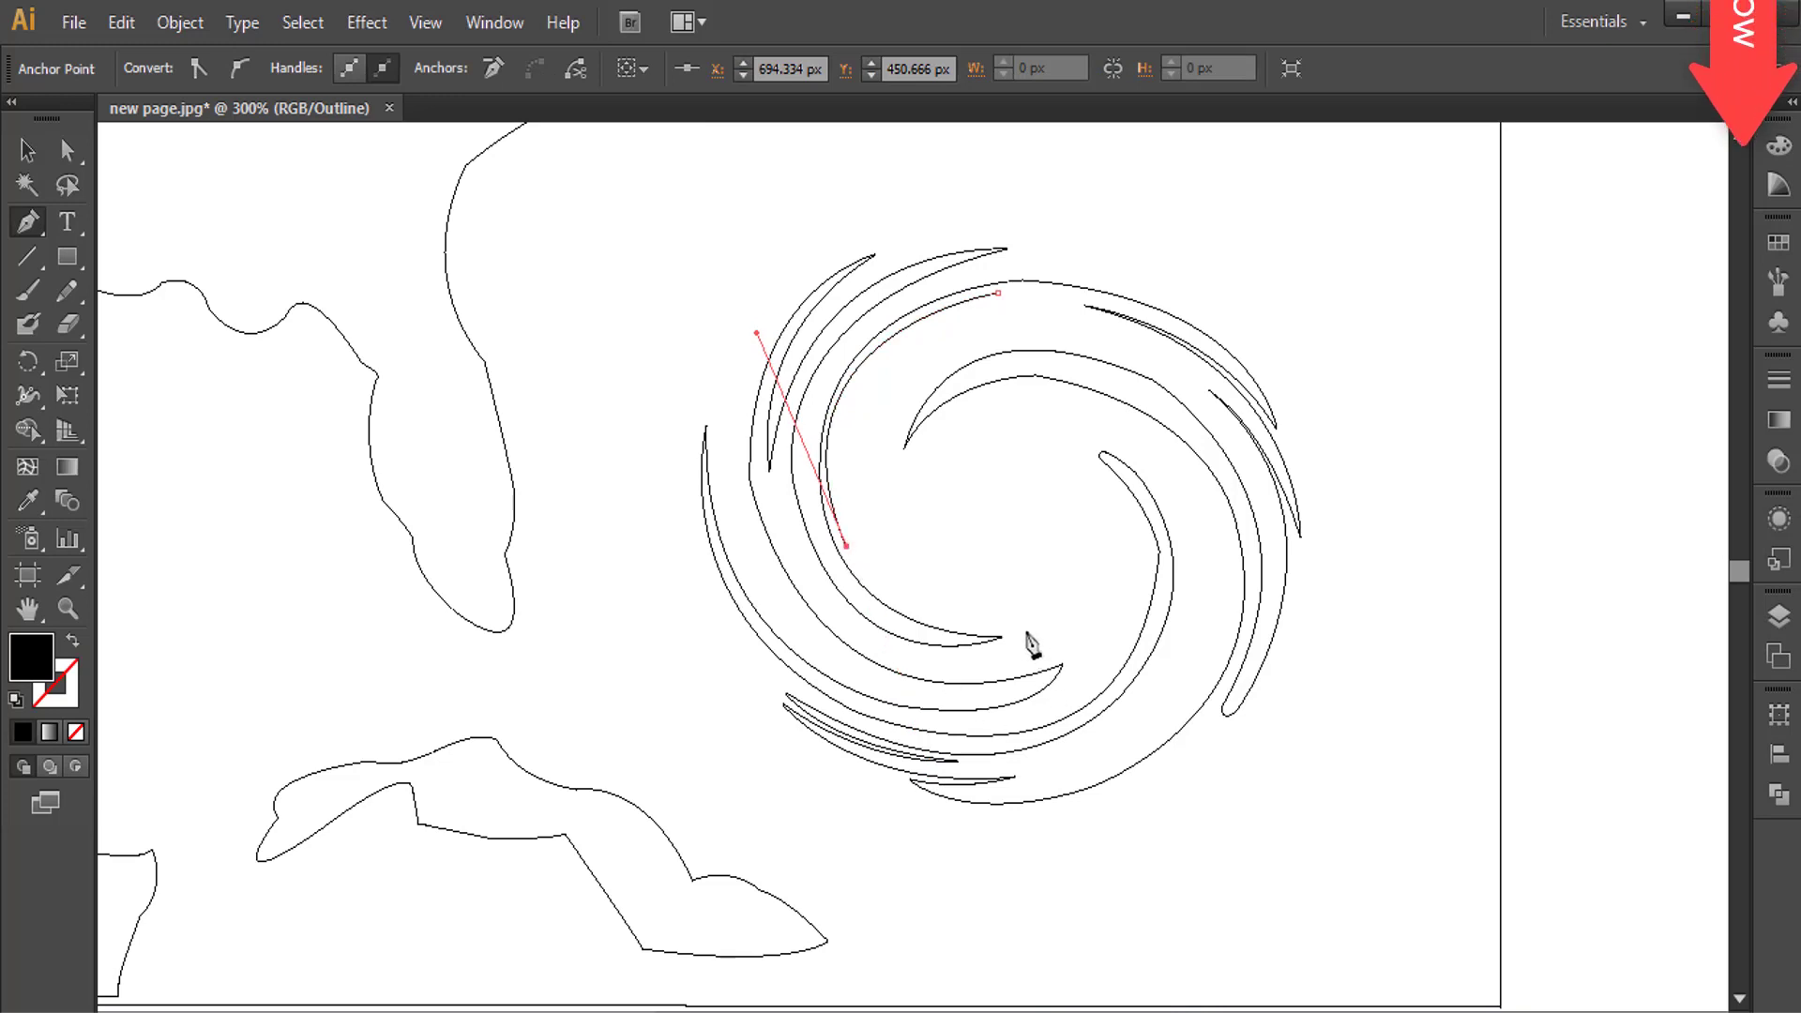
{"action": "left_click", "coordinate": [1089, 617]}
{"action": "left_click_drag", "start_coordinate": [1093, 619], "coordinate": [1151, 615]}
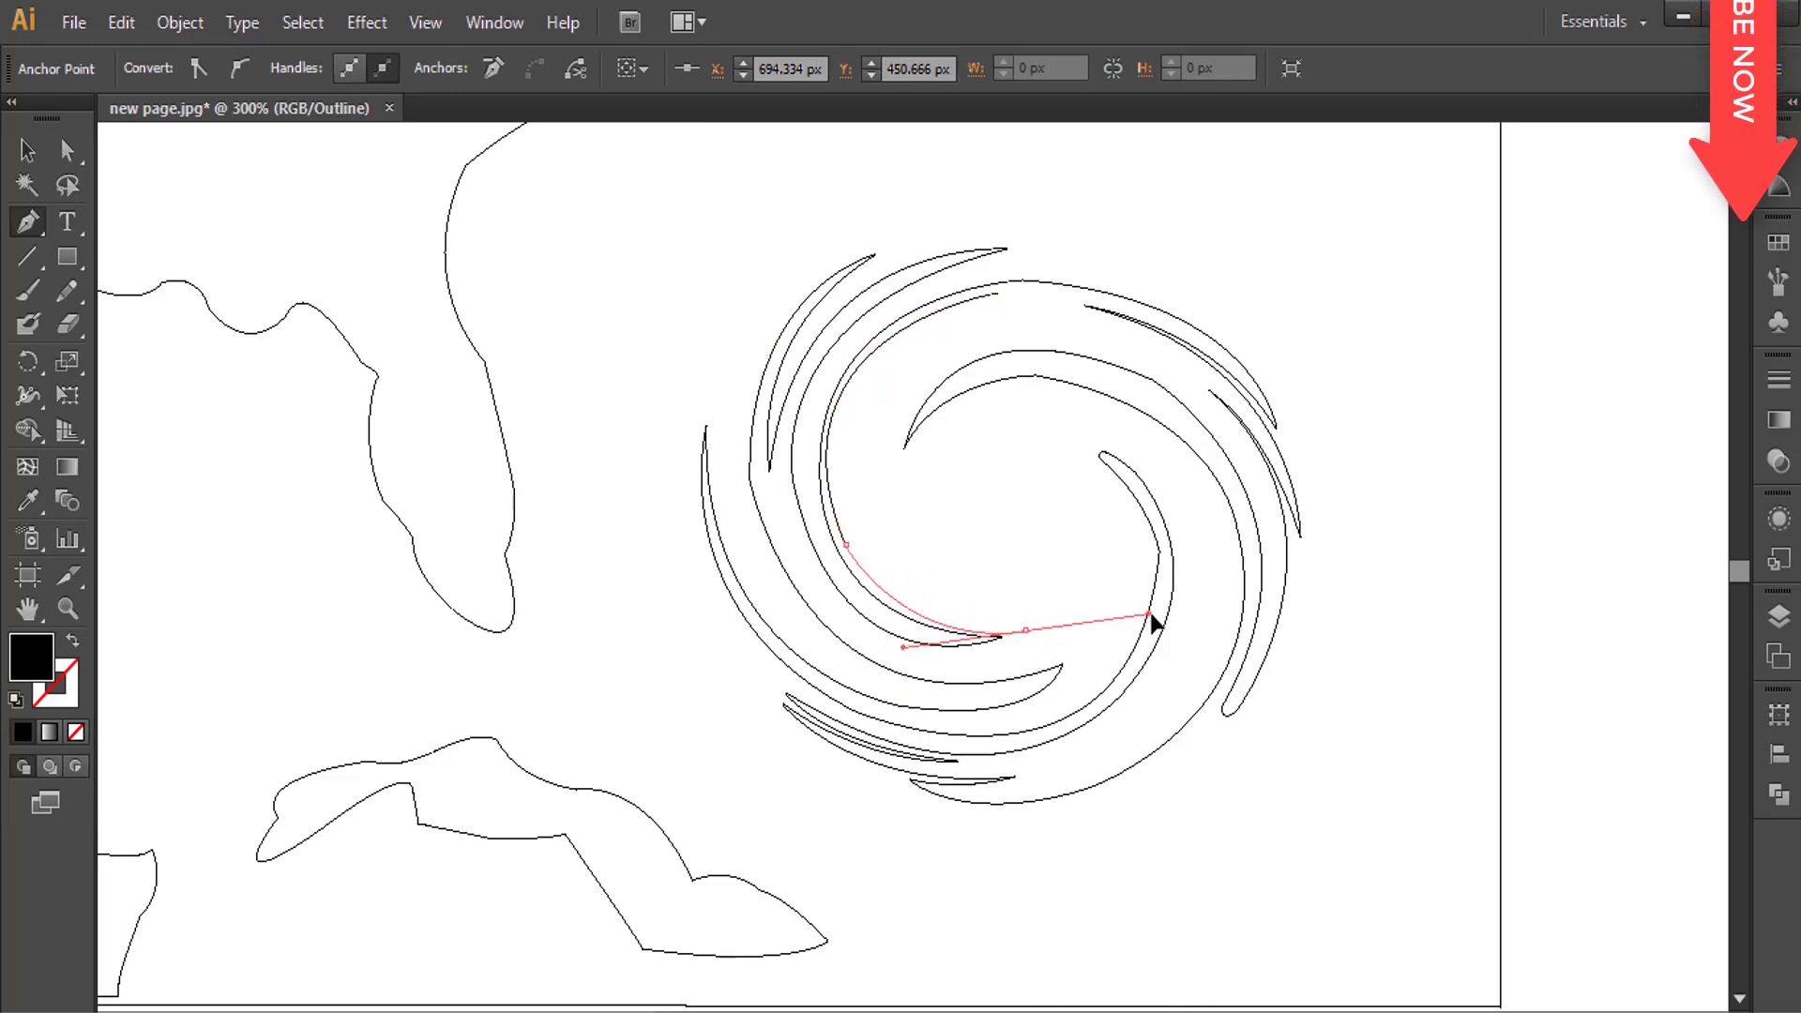
{"action": "left_click", "coordinate": [1026, 630], "text": "alt"}
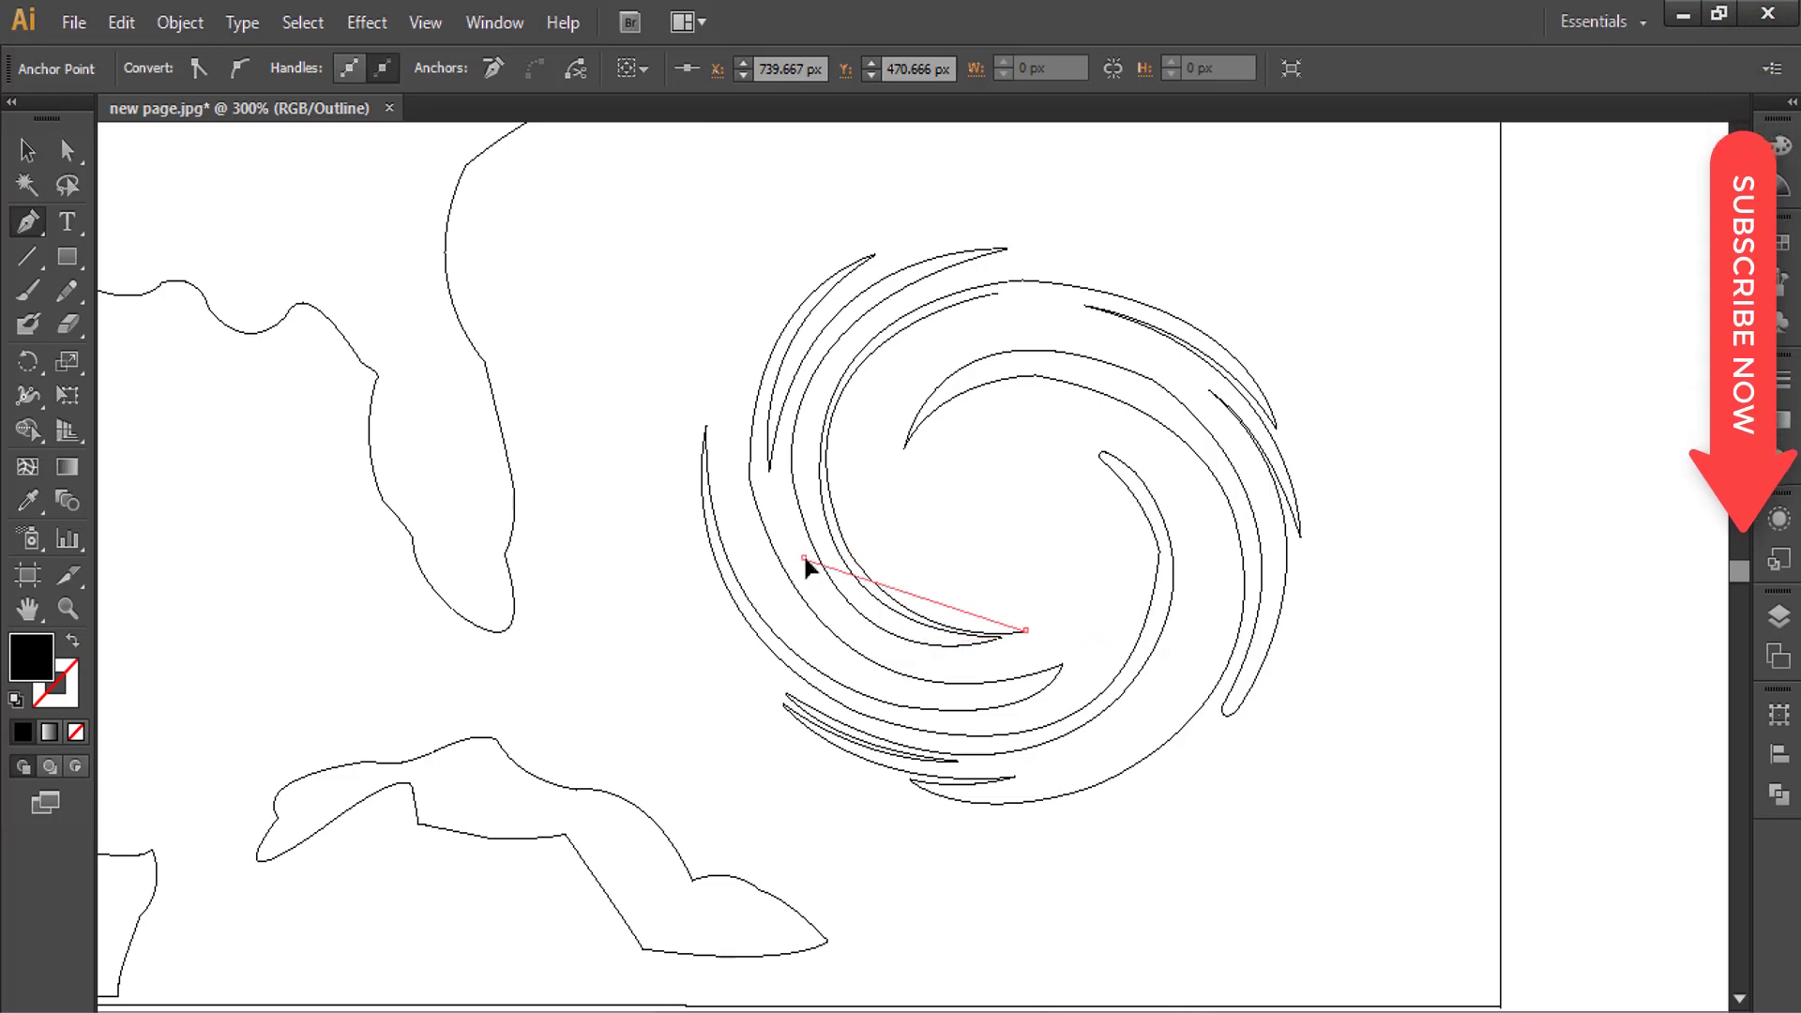
- Carry the outline back up the left and around the spiral's bottom toward the lower left
{"action": "mouse_move", "coordinate": [804, 558]}
{"action": "left_mouse_down"}
{"action": "mouse_move", "coordinate": [699, 464]}
{"action": "mouse_move", "coordinate": [673, 385]}
{"action": "left_mouse_up"}
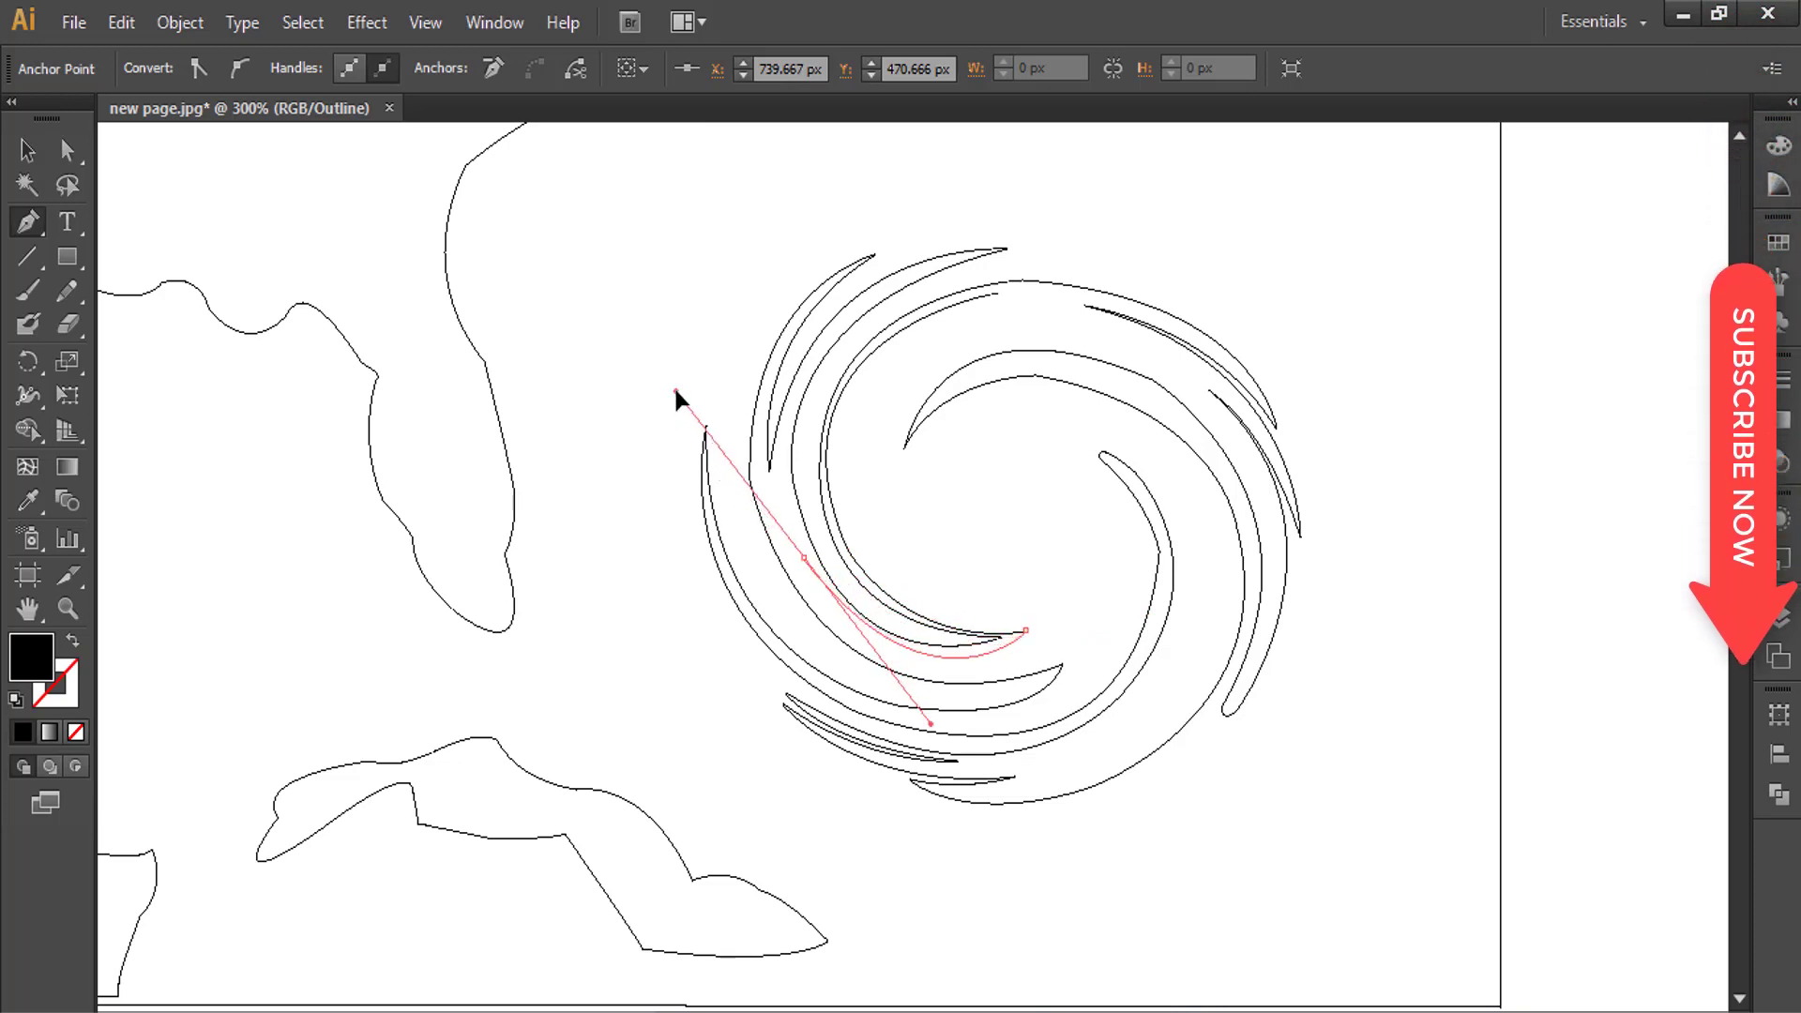
{"action": "left_click", "coordinate": [803, 558]}
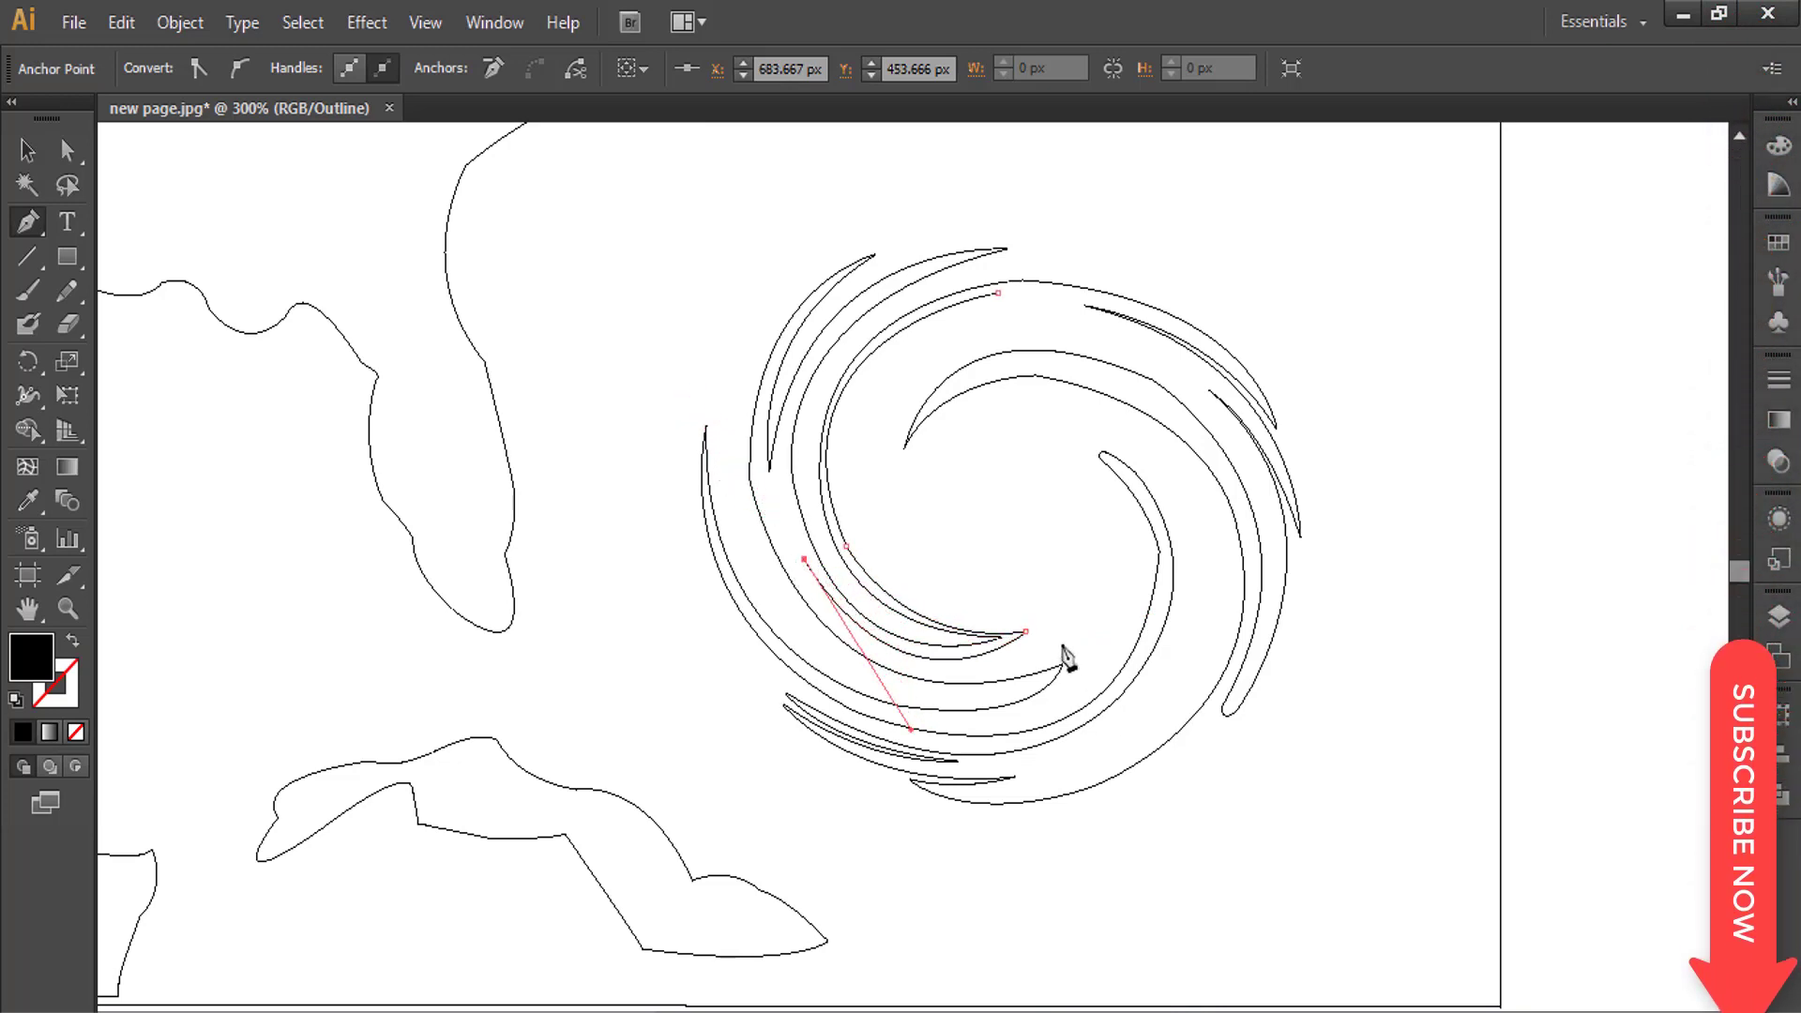
{"action": "left_click_drag", "start_coordinate": [1077, 655], "coordinate": [1316, 583]}
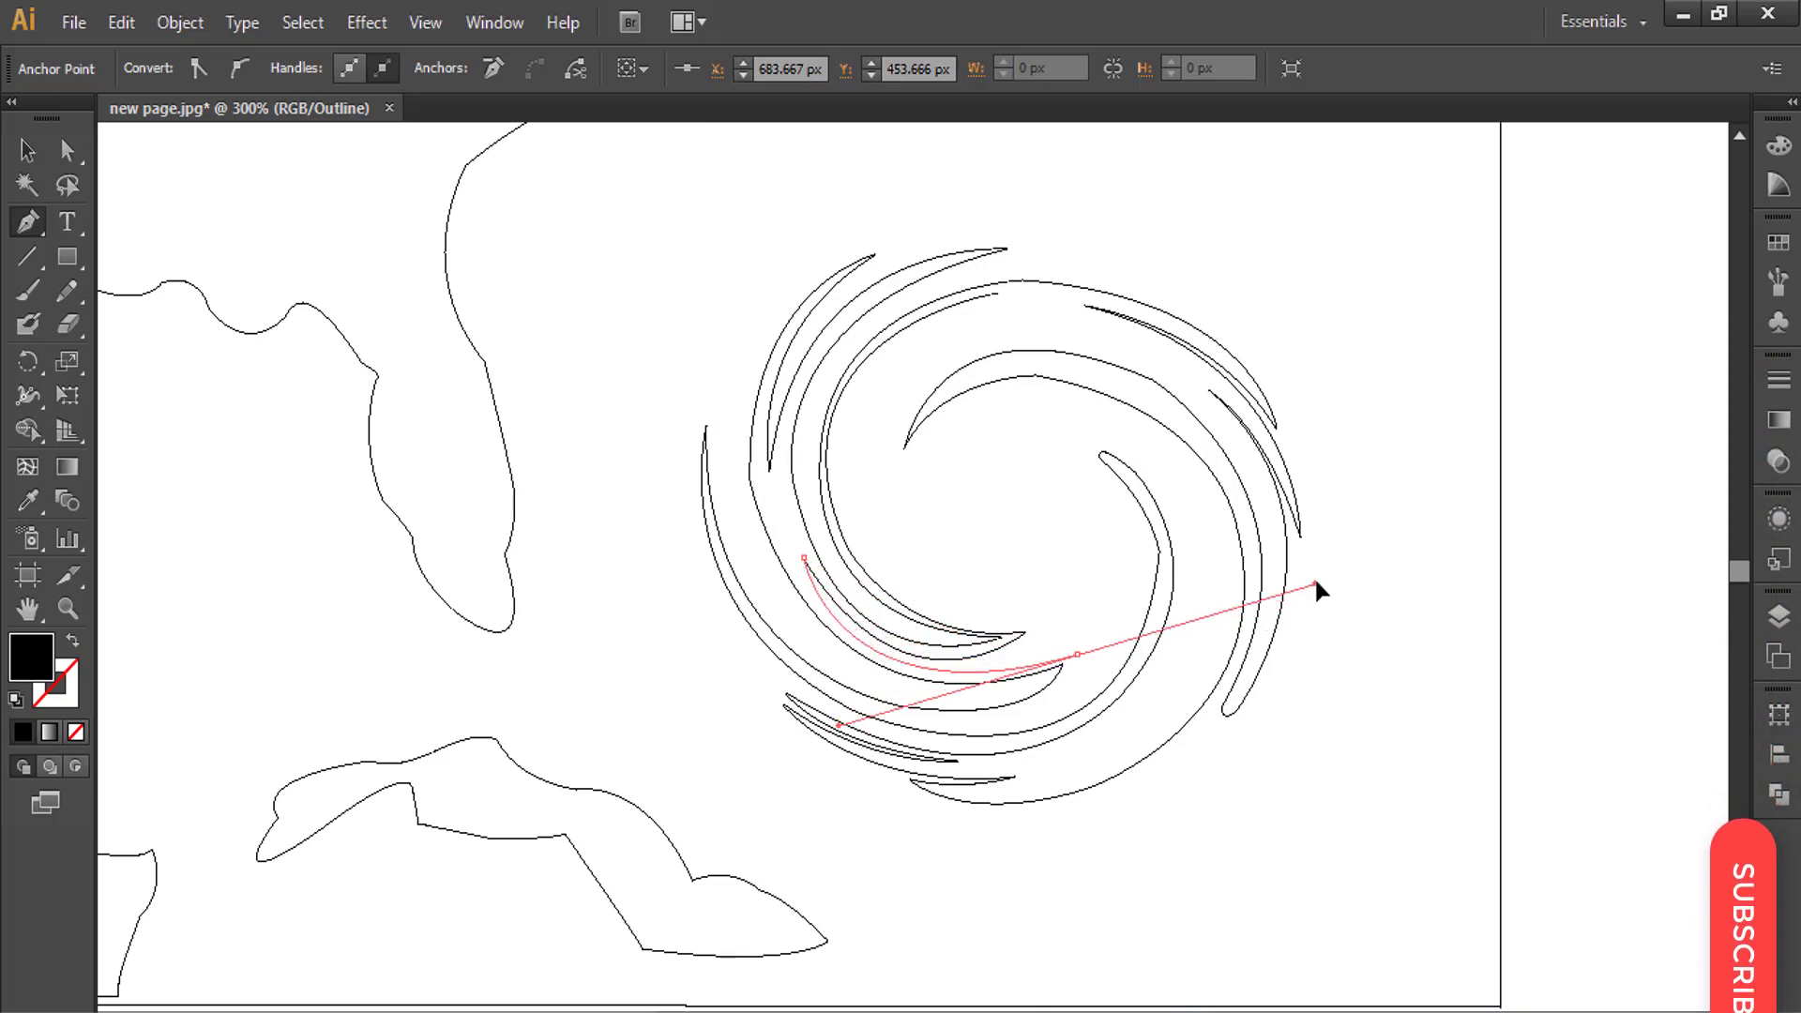
{"action": "left_click", "coordinate": [1078, 655]}
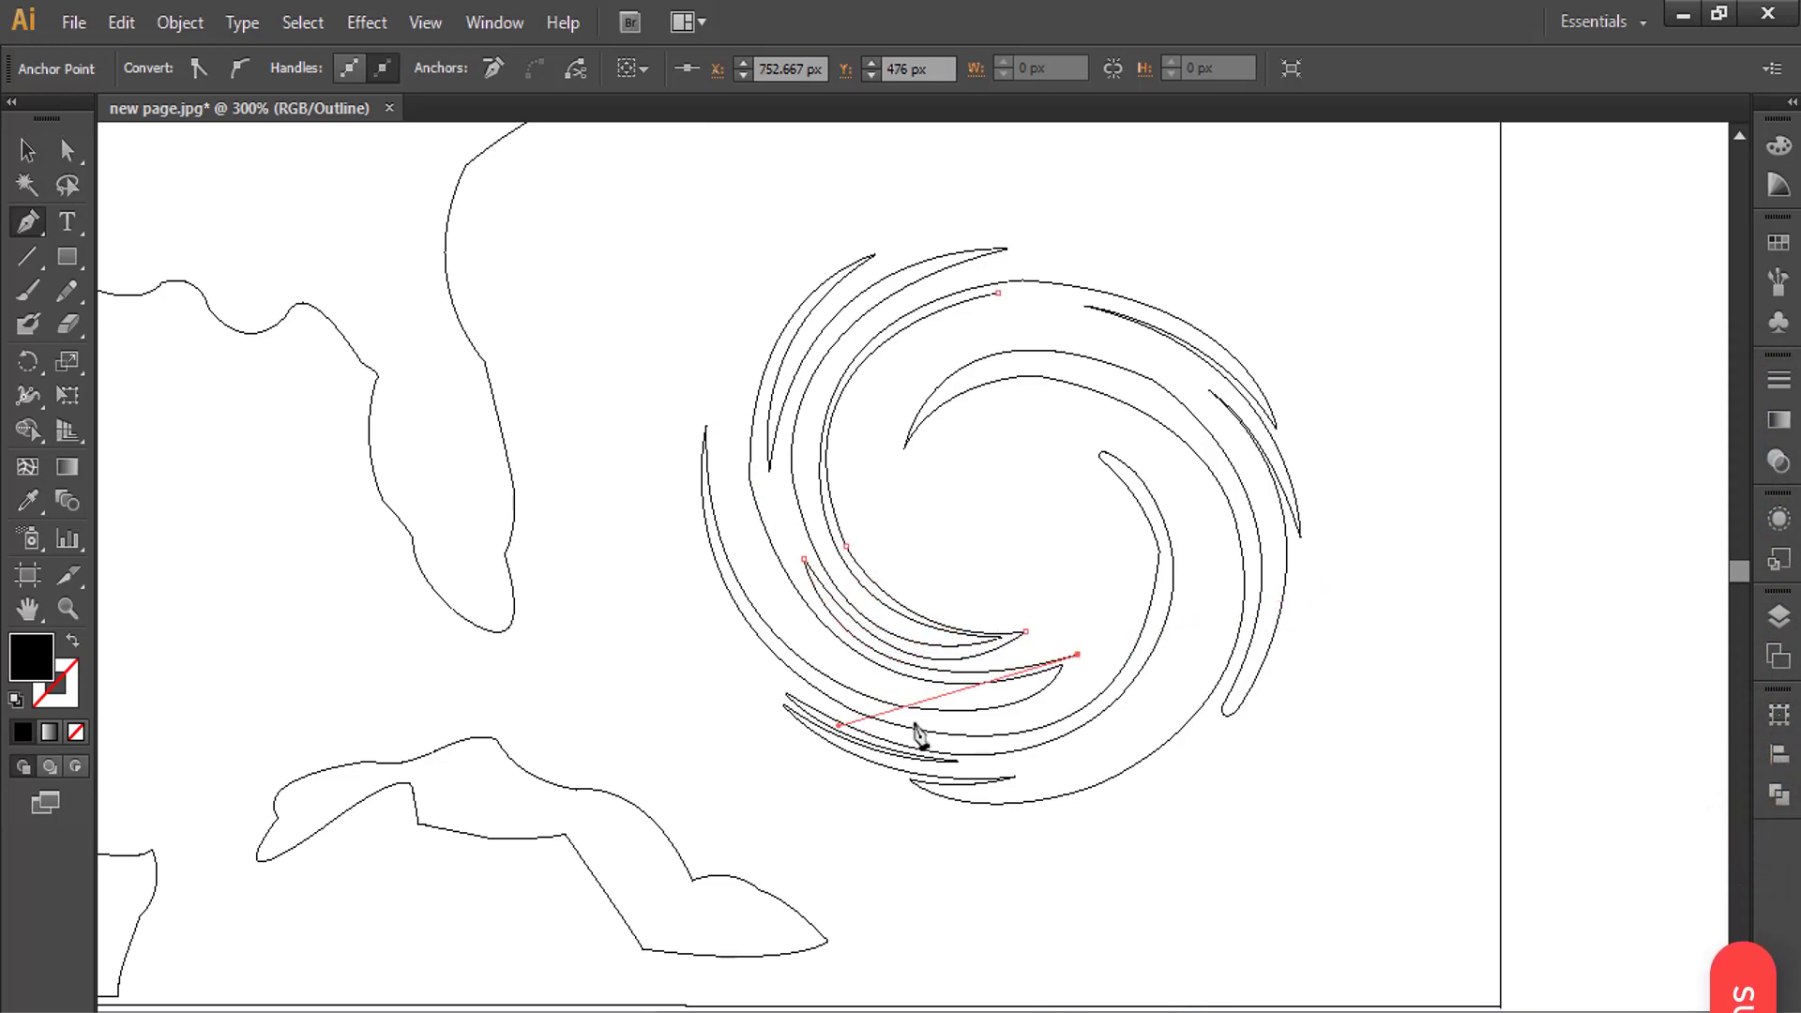
{"action": "left_click_drag", "start_coordinate": [906, 715], "coordinate": [761, 694]}
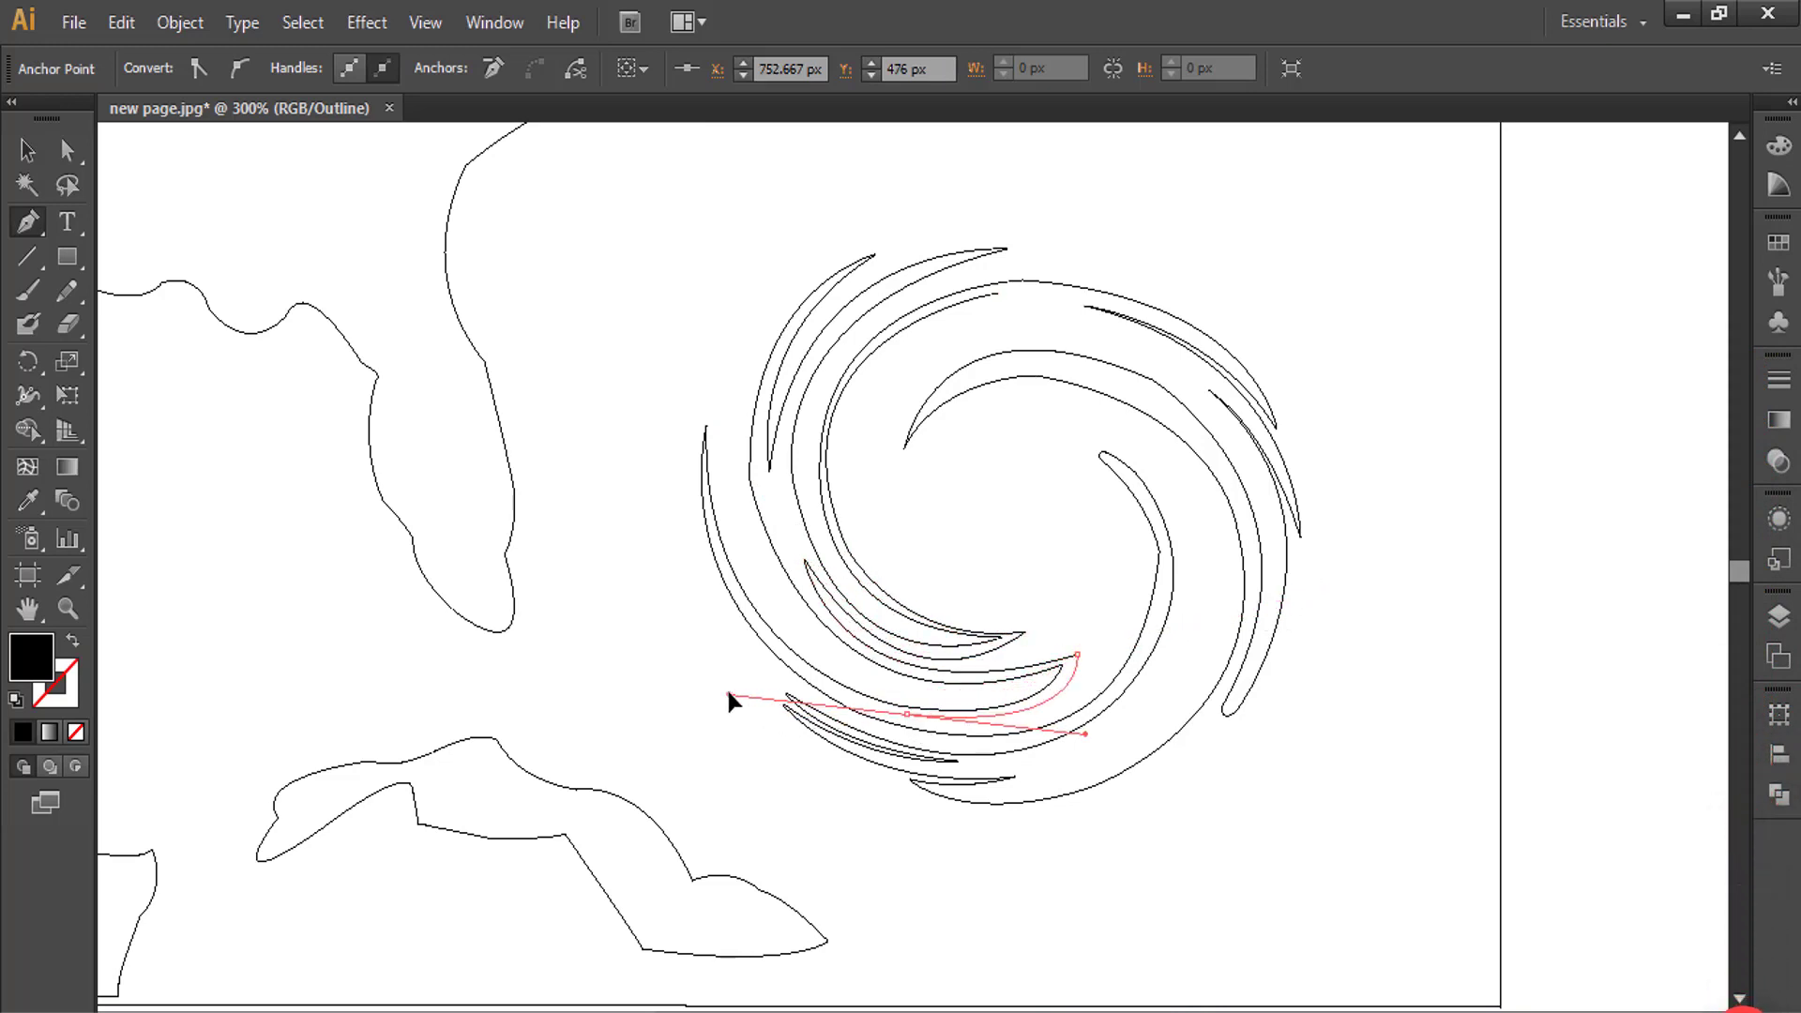
{"action": "left_click", "coordinate": [907, 715]}
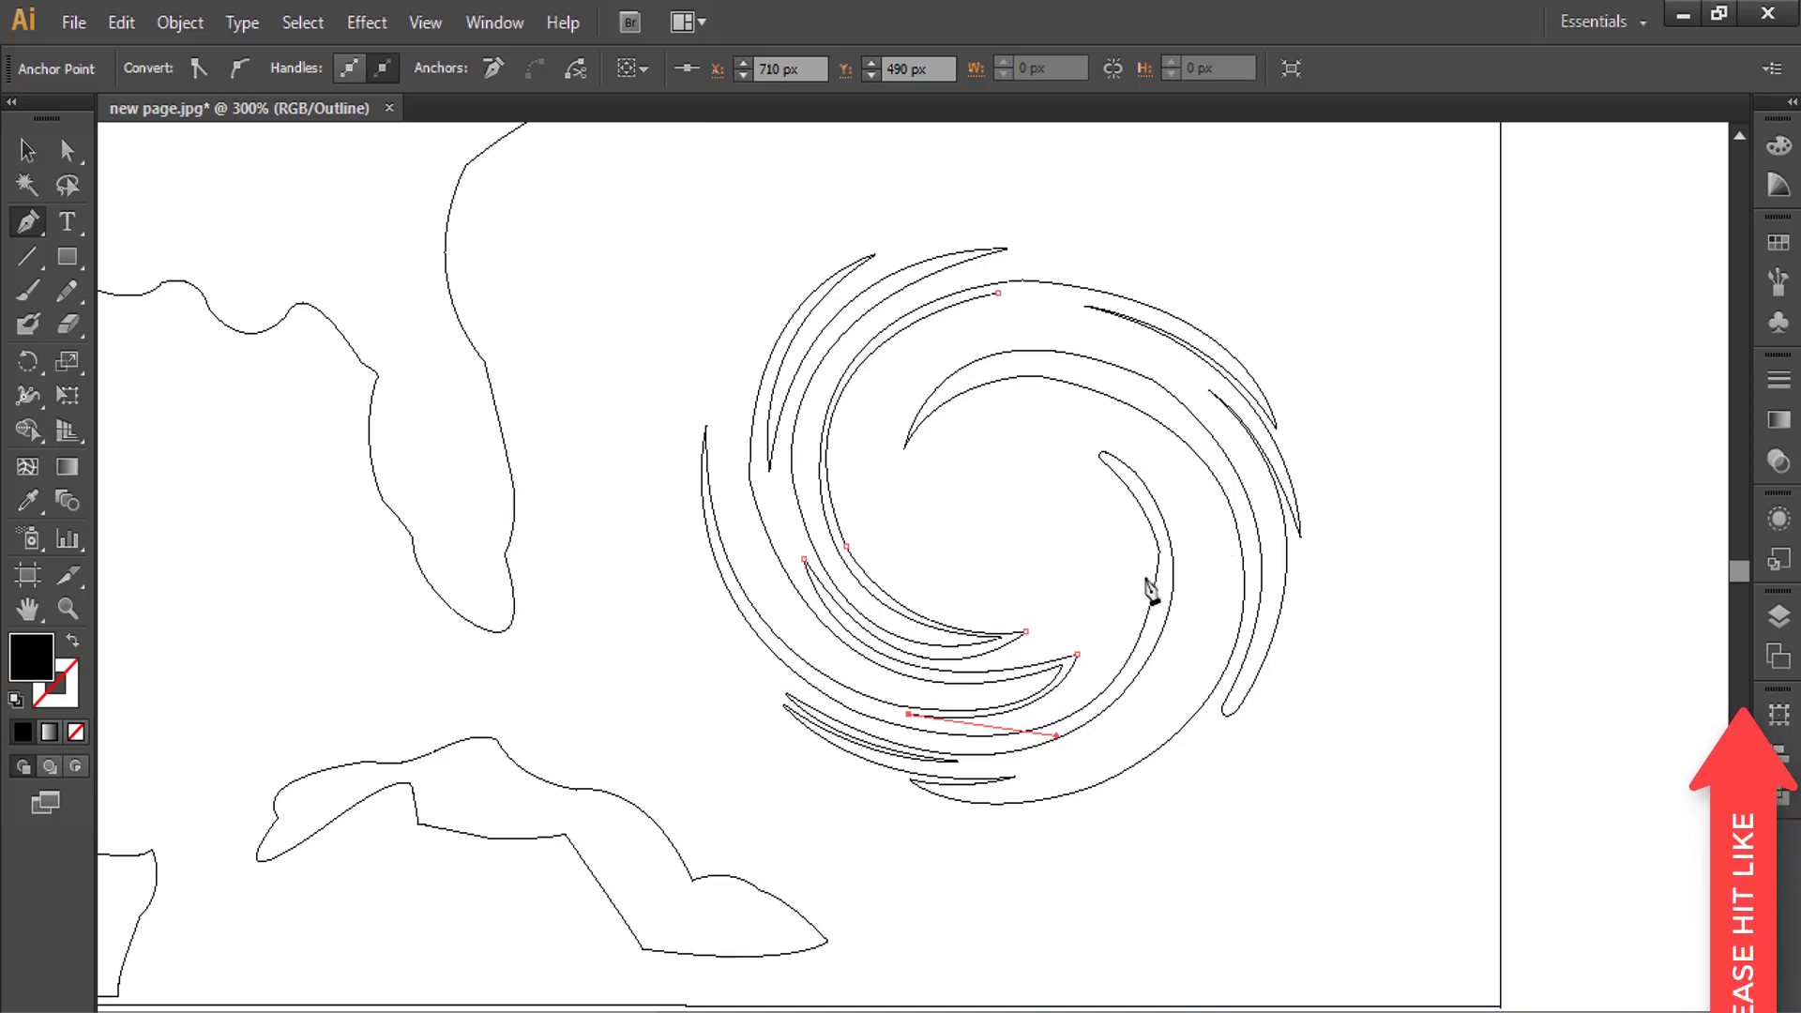
- Curve the arm outline up the spiral's right side, undoing one misplaced point
{"action": "mouse_move", "coordinate": [1148, 574]}
{"action": "left_mouse_down"}
{"action": "mouse_move", "coordinate": [1203, 361]}
{"action": "mouse_move", "coordinate": [1178, 369]}
{"action": "left_mouse_up"}
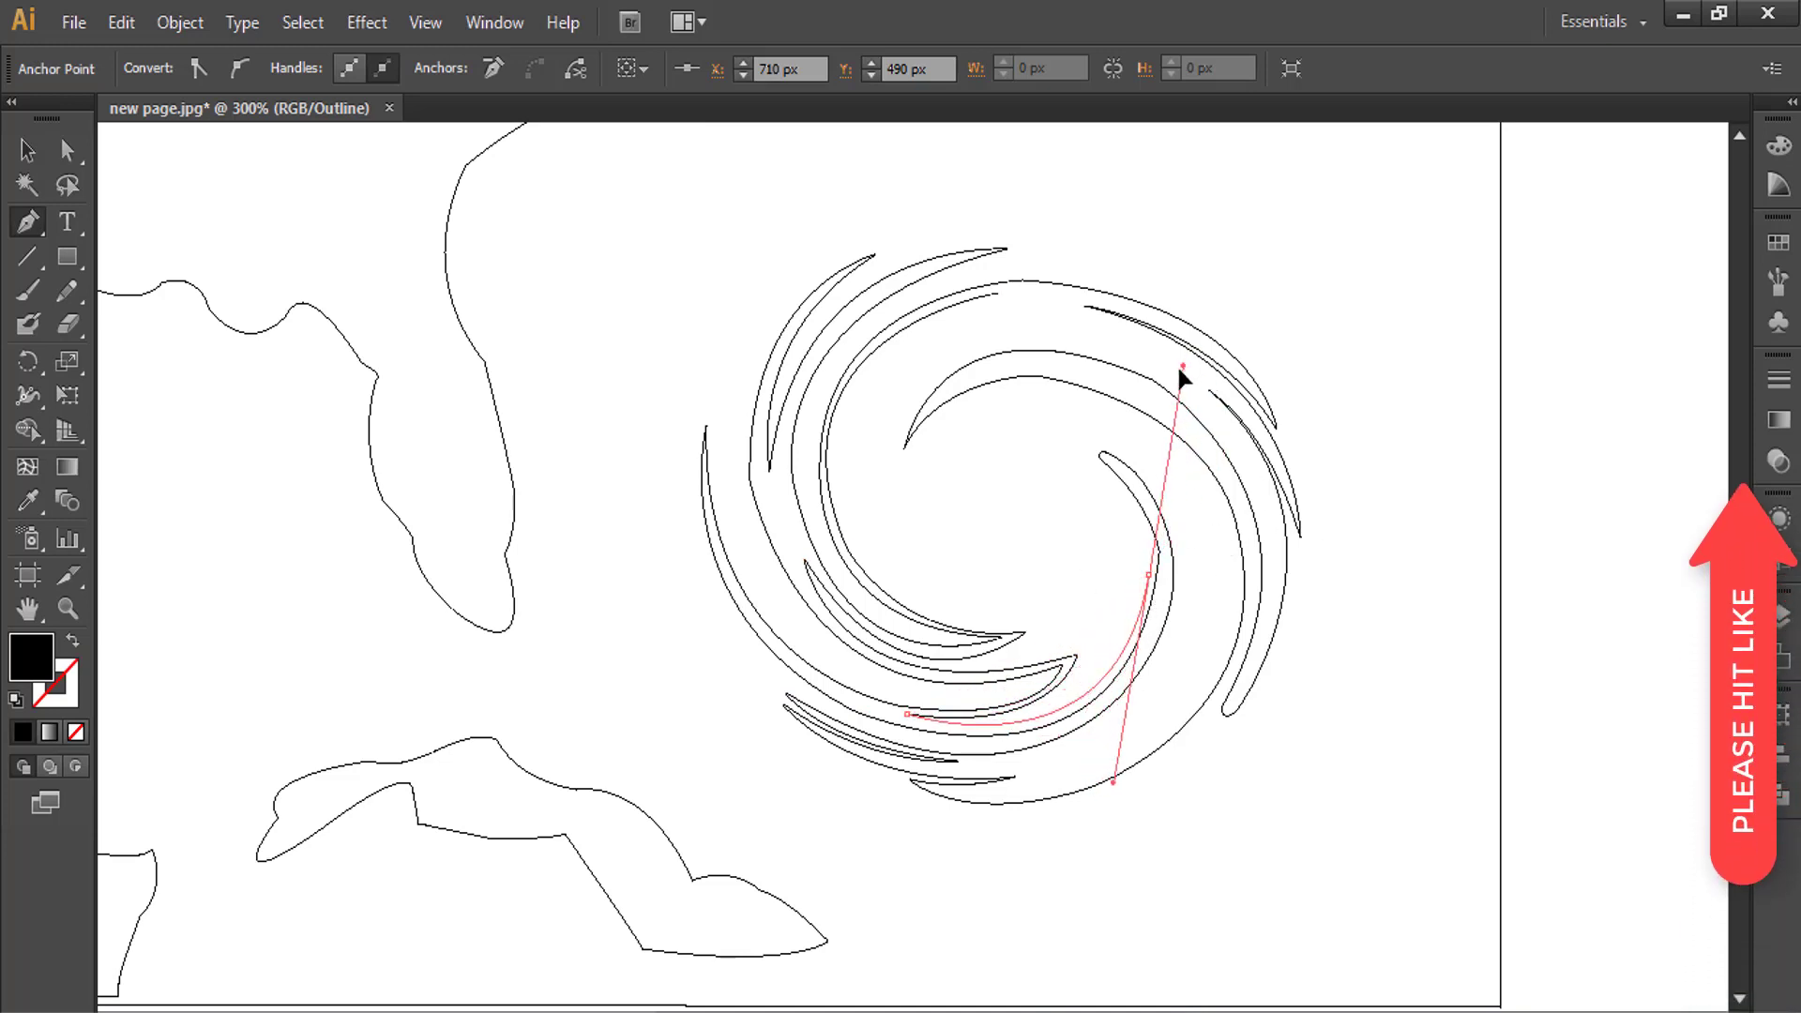
{"action": "left_click", "coordinate": [1148, 574]}
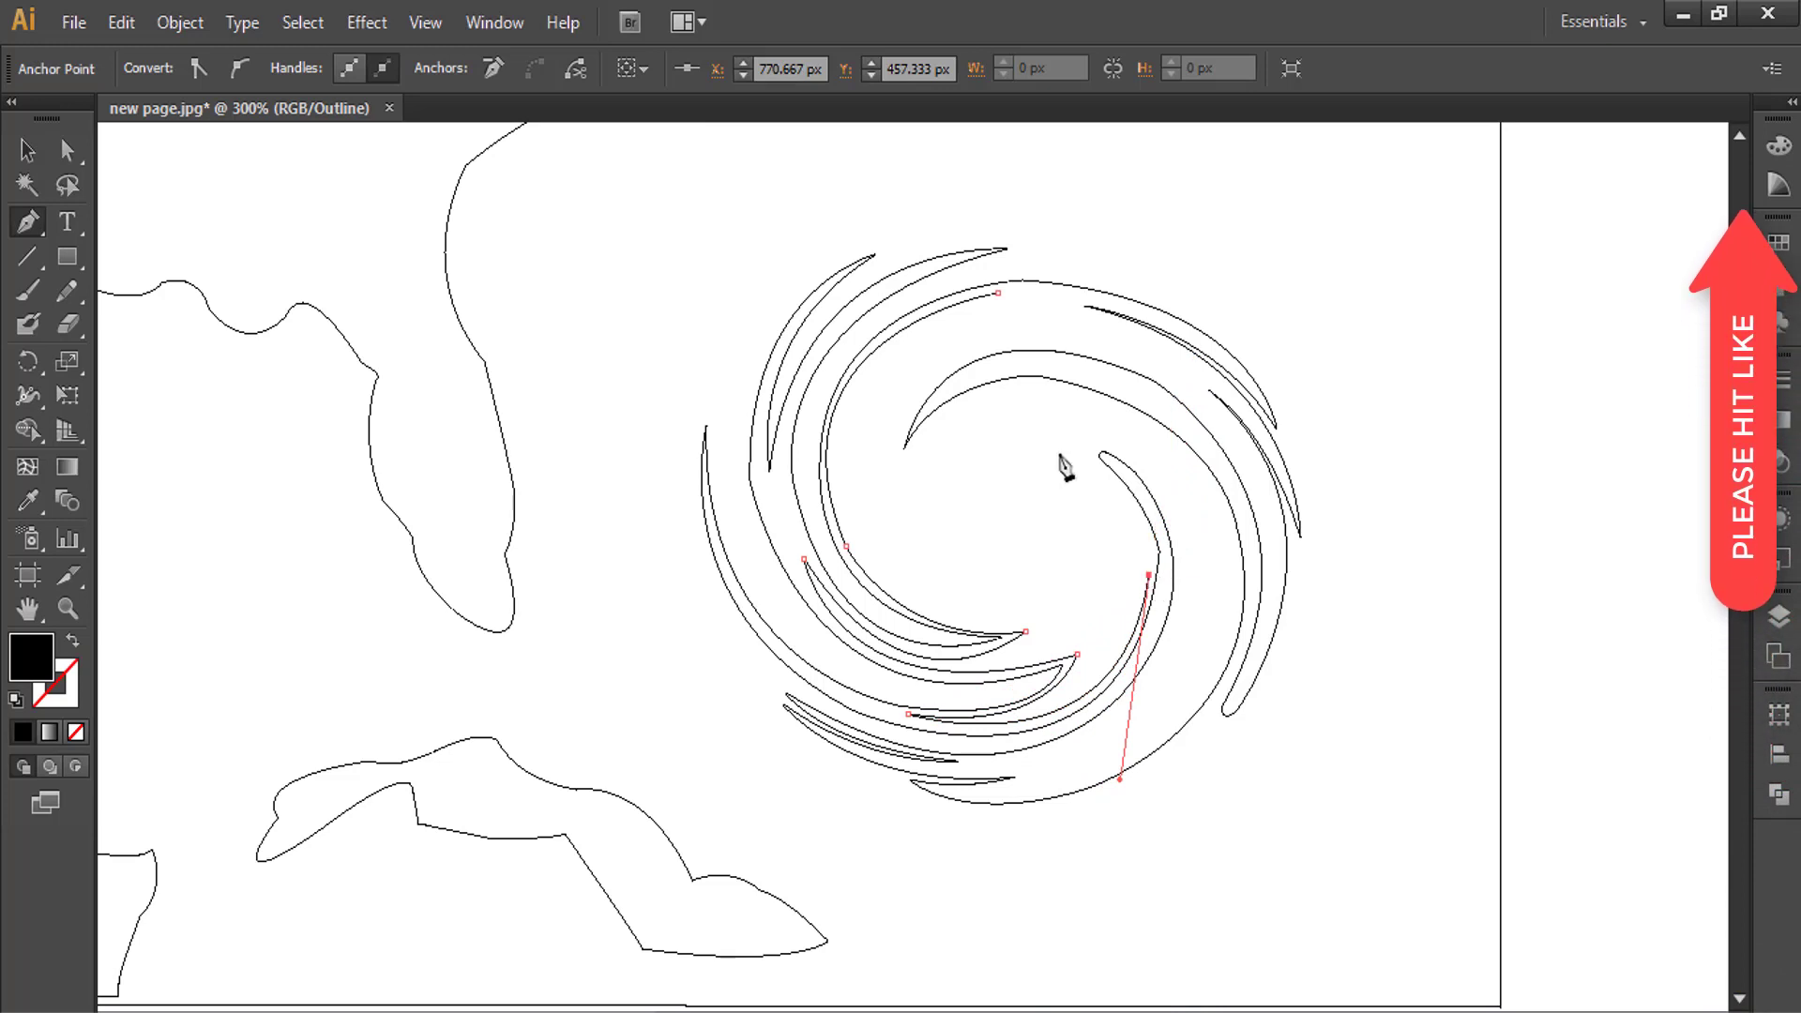
{"action": "left_click", "coordinate": [1142, 504]}
{"action": "left_click", "coordinate": [1081, 446]}
{"action": "left_click", "coordinate": [1016, 384]}
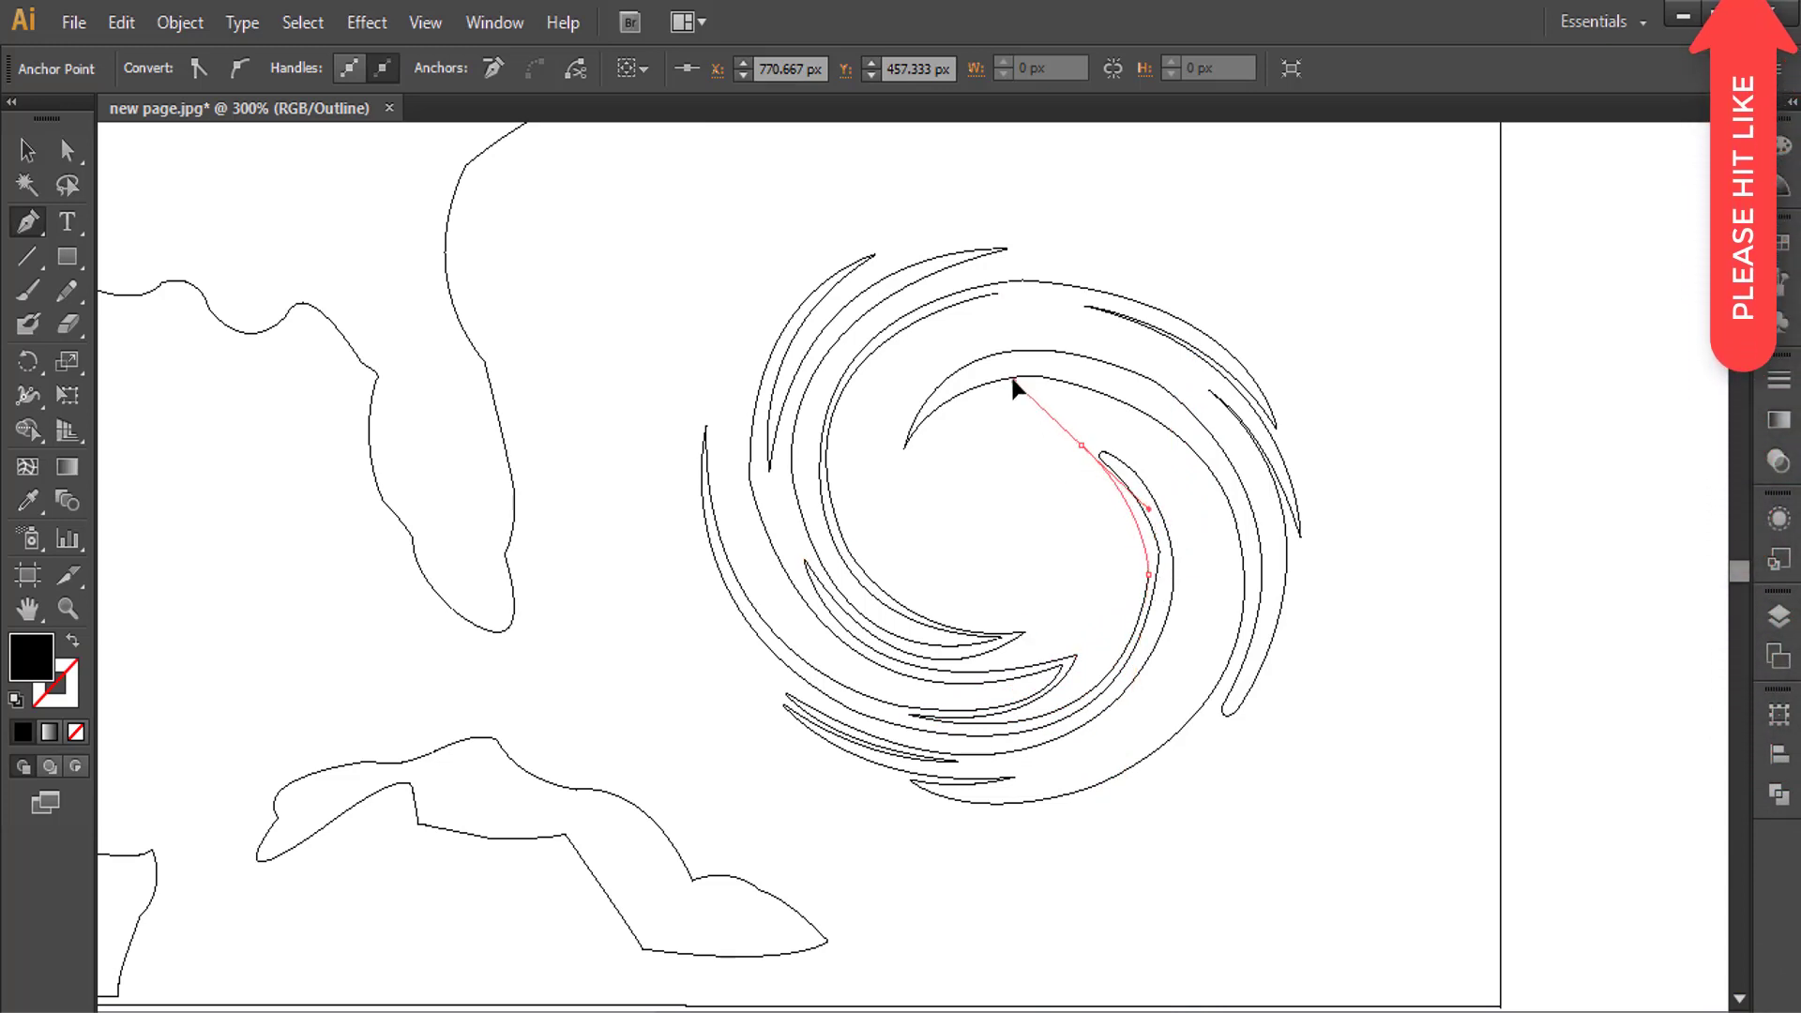
{"action": "key", "text": "ctrl+z"}
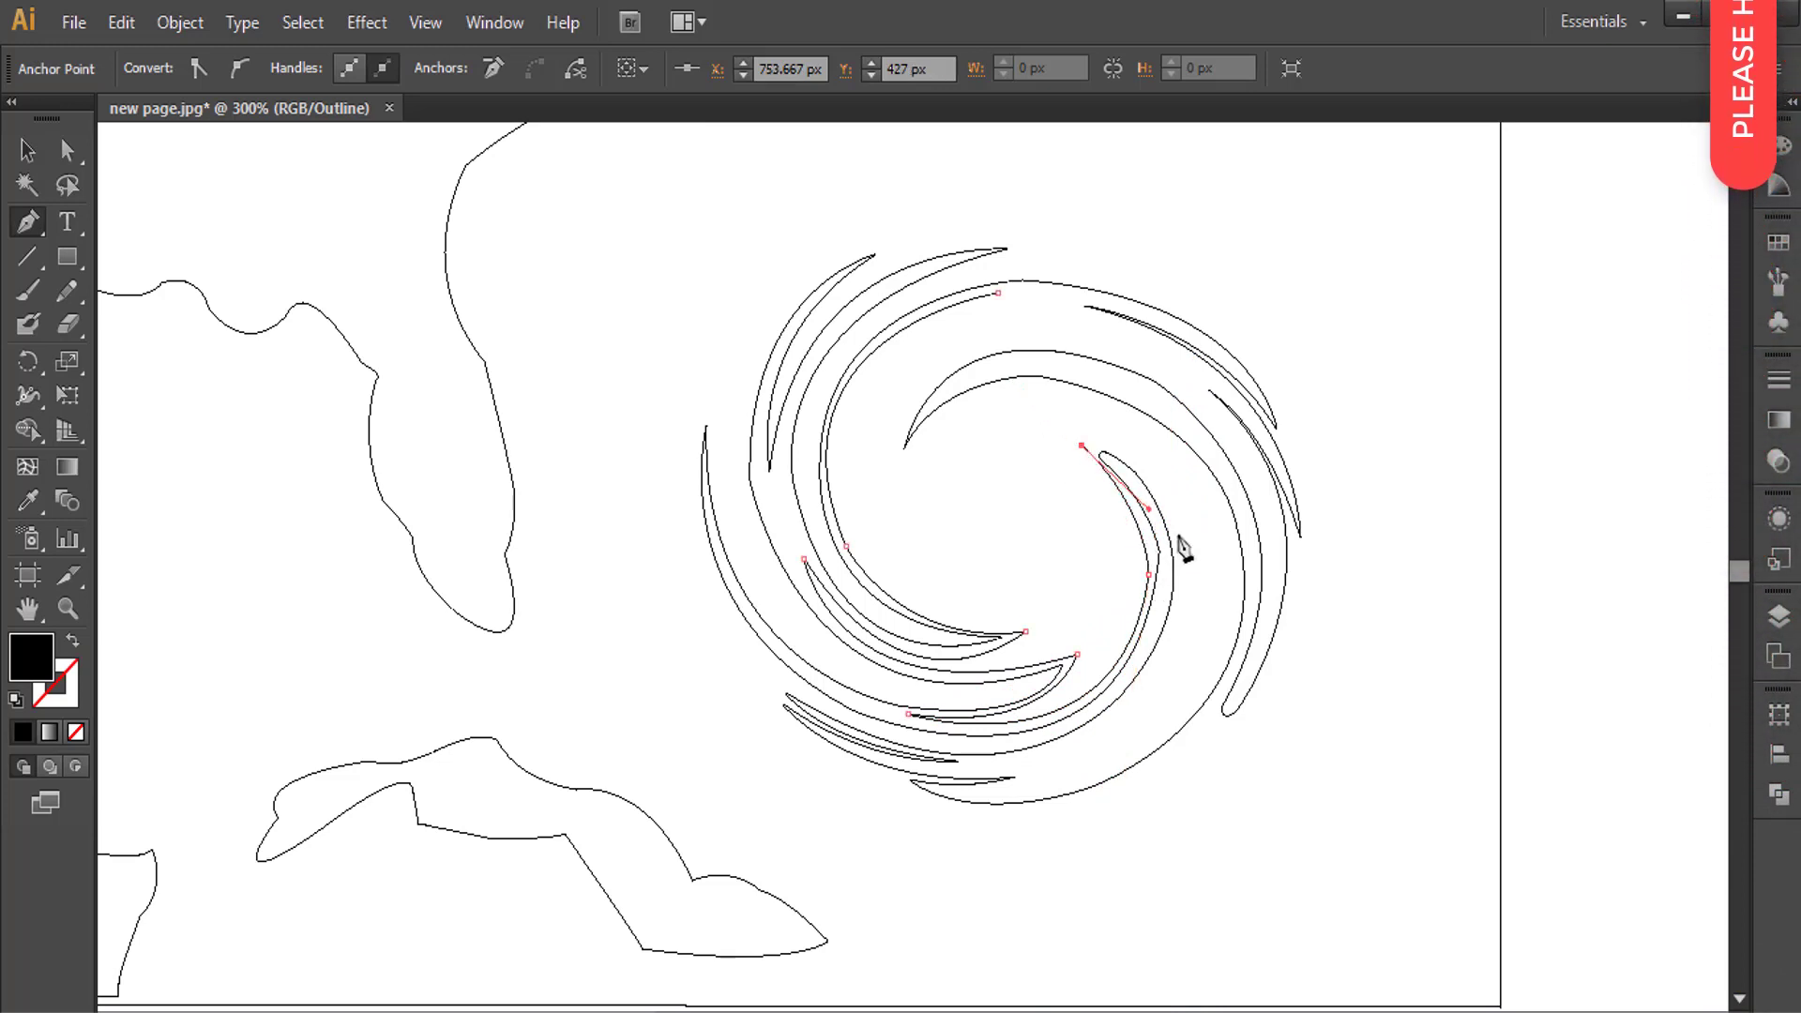
{"action": "left_click_drag", "start_coordinate": [1178, 535], "coordinate": [1210, 643]}
{"action": "left_click", "coordinate": [1178, 535]}
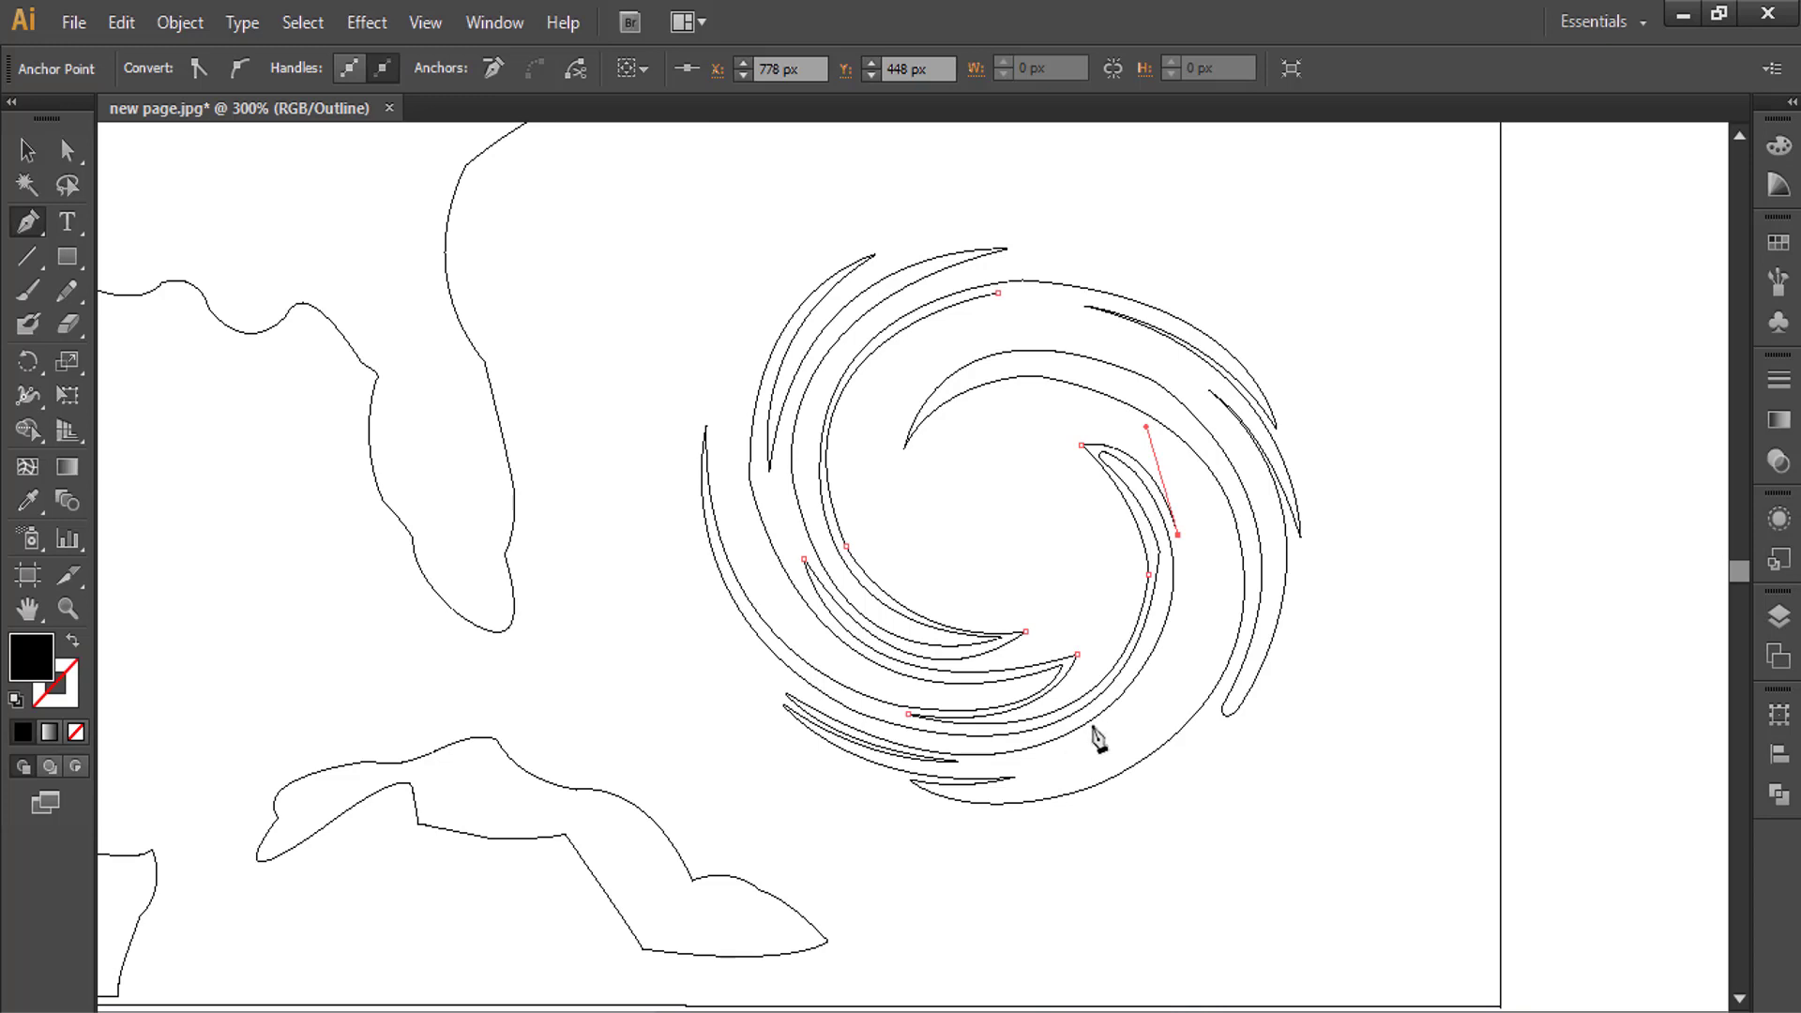
- Extend the outline around the lower right and back up the right side
{"action": "left_click_drag", "start_coordinate": [1017, 753], "coordinate": [823, 800]}
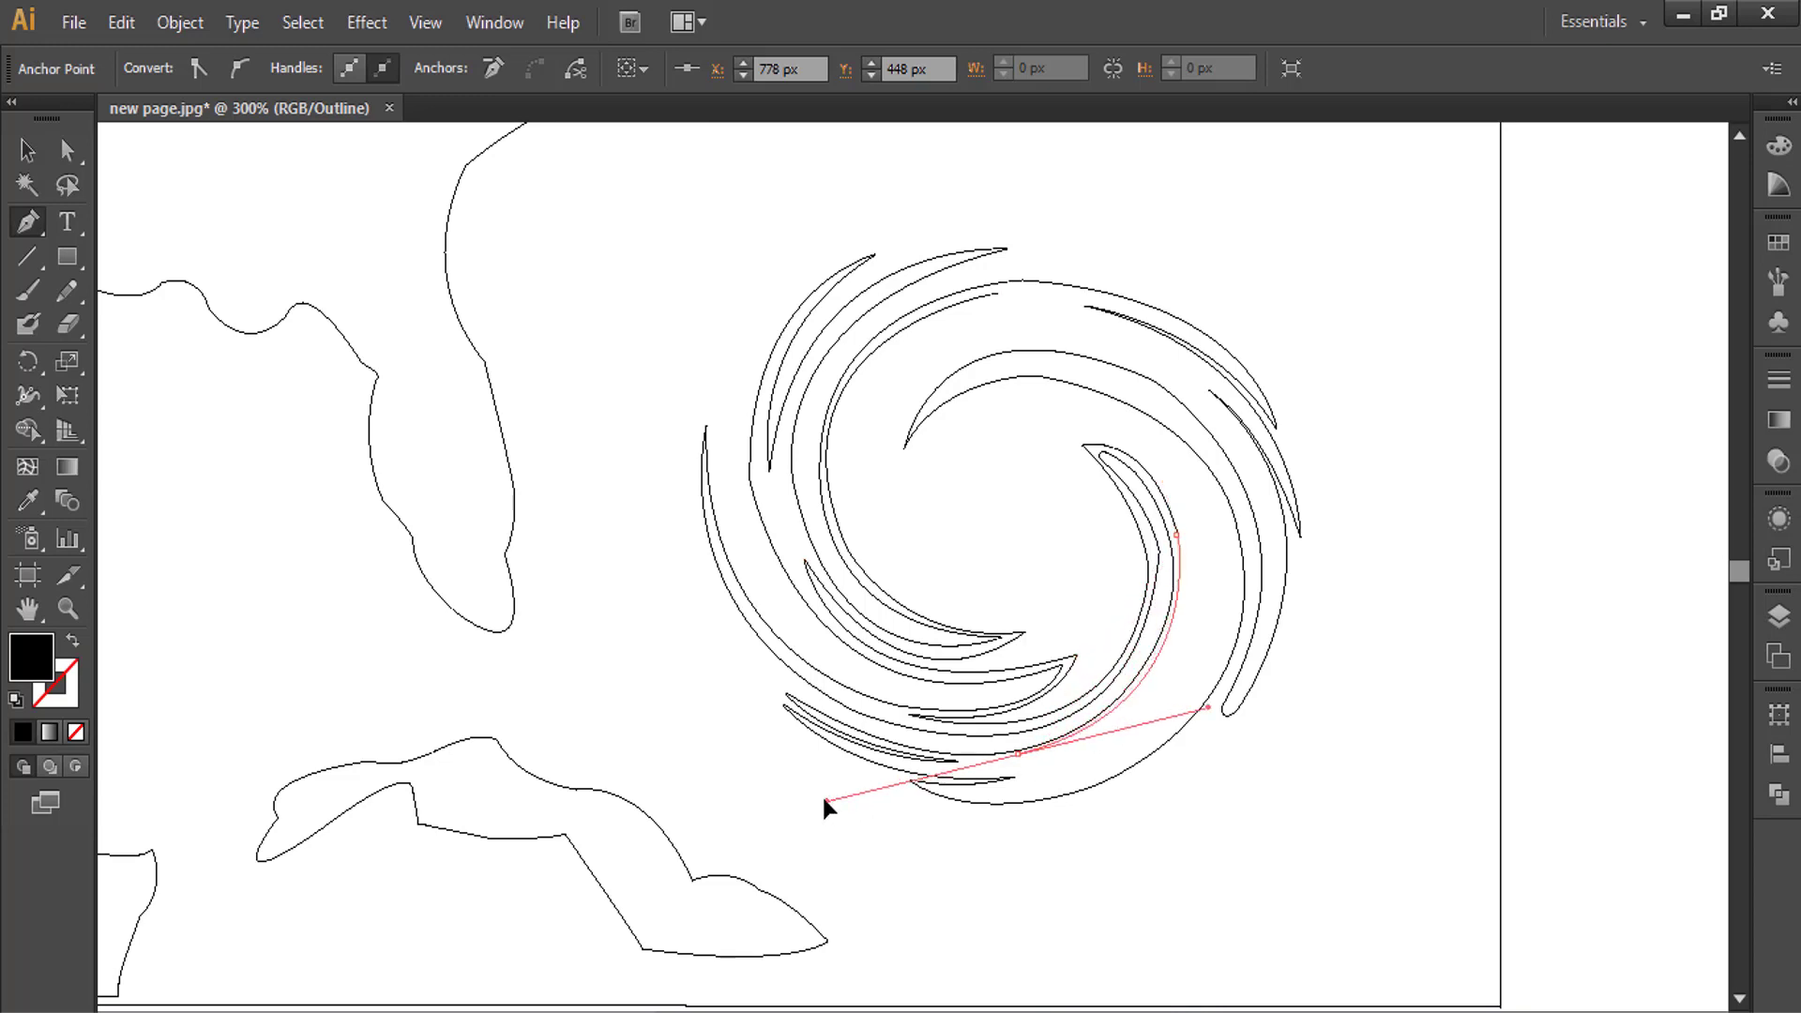
{"action": "left_click", "coordinate": [1018, 754]}
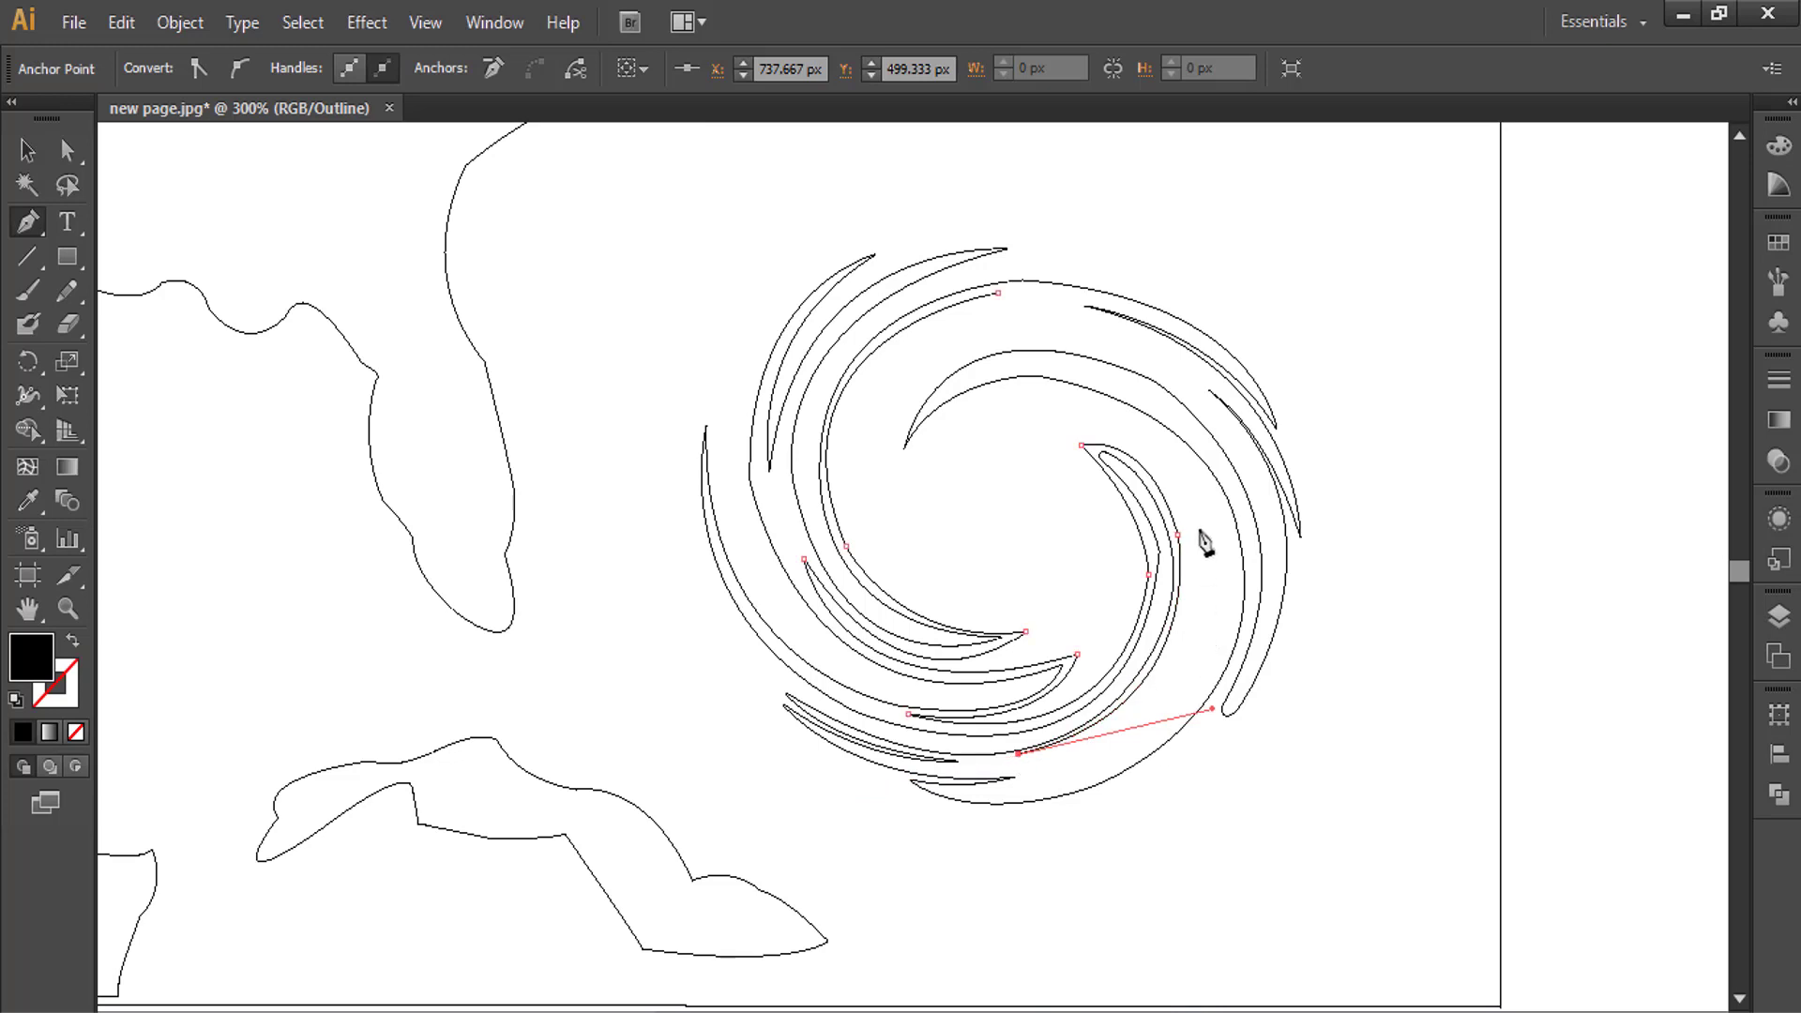
{"action": "left_click_drag", "start_coordinate": [1198, 530], "coordinate": [1175, 332]}
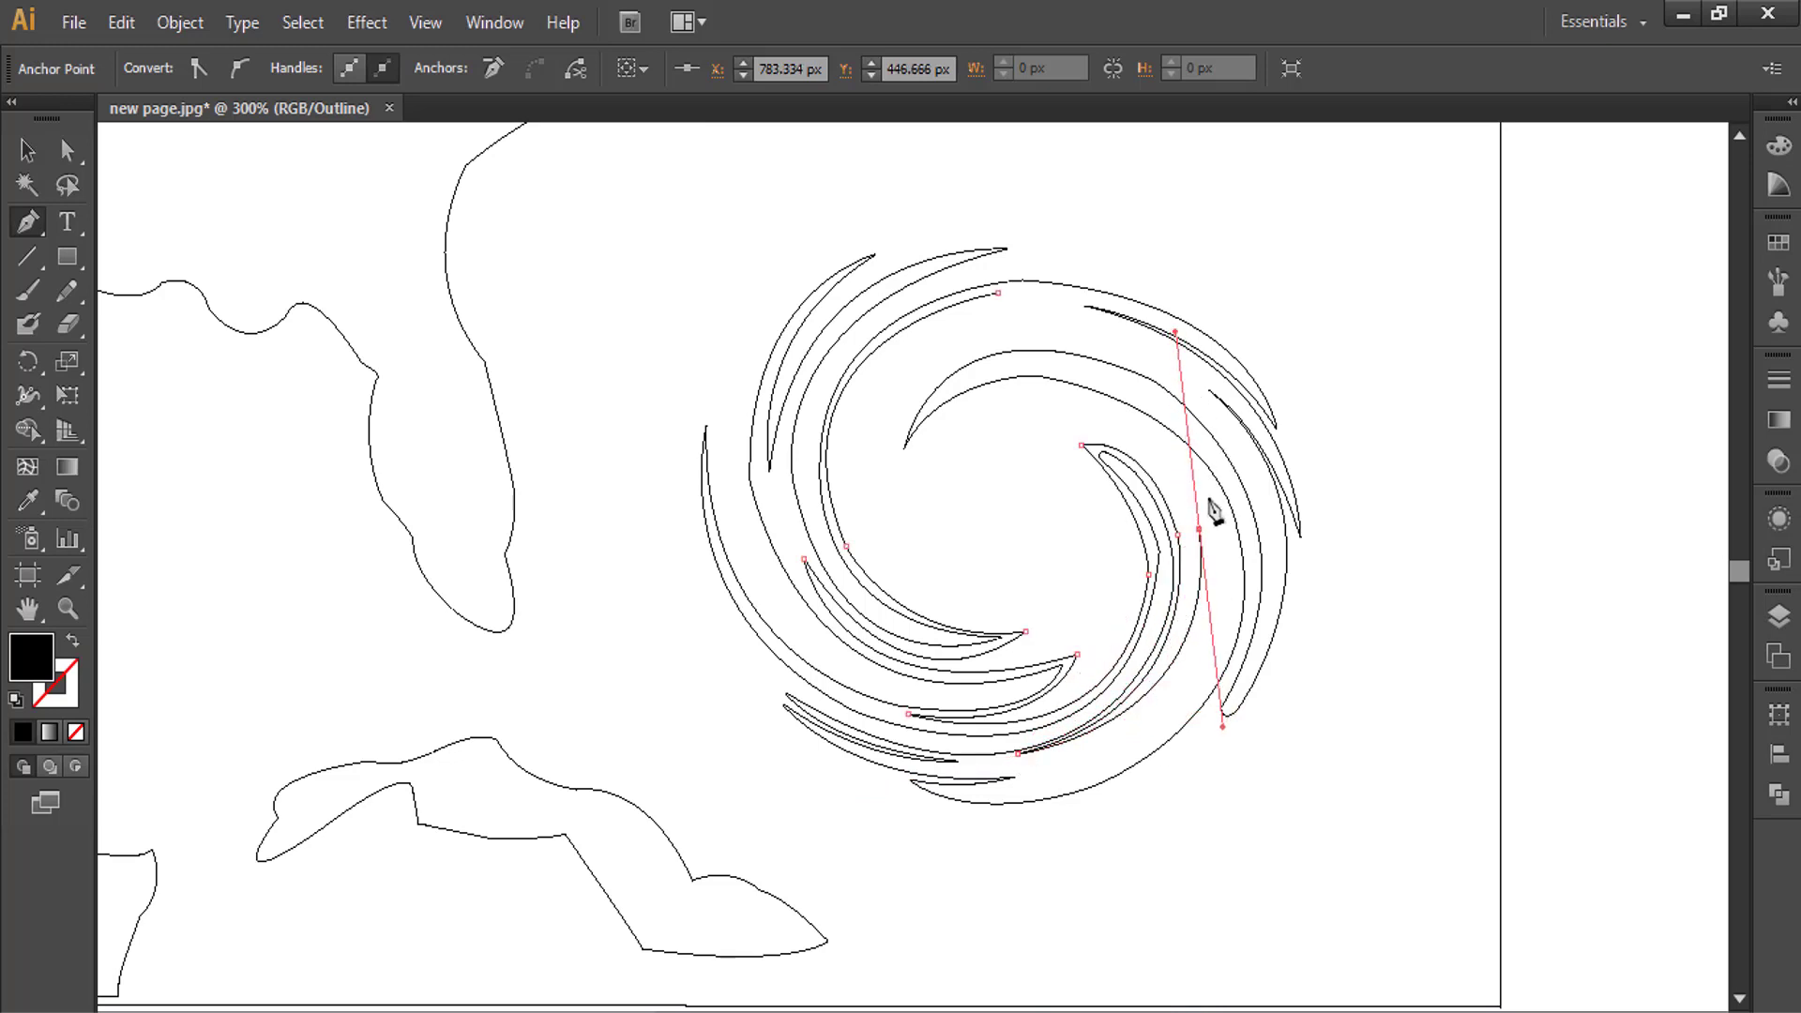
{"action": "left_click", "coordinate": [1199, 530]}
{"action": "mouse_move", "coordinate": [1128, 747]}
{"action": "left_mouse_down"}
{"action": "mouse_move", "coordinate": [961, 871]}
{"action": "mouse_move", "coordinate": [989, 860]}
{"action": "left_mouse_up"}
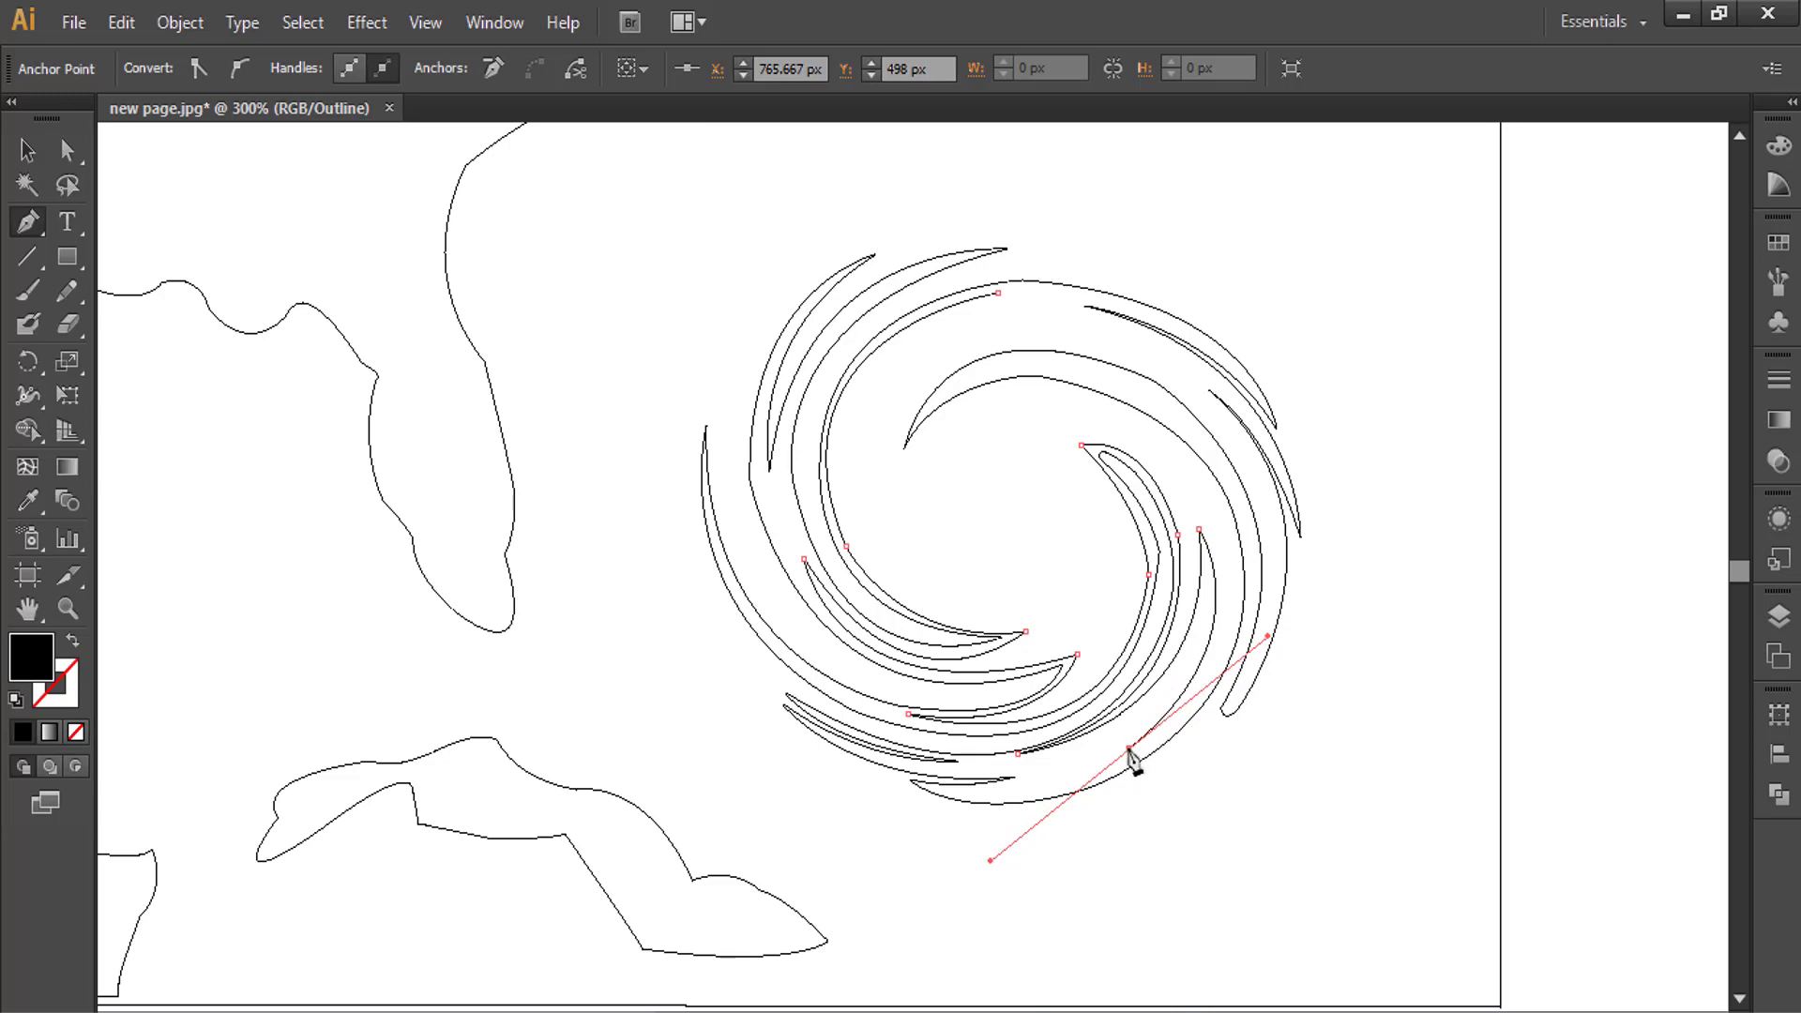
{"action": "left_click_drag", "start_coordinate": [1215, 502], "coordinate": [1148, 324]}
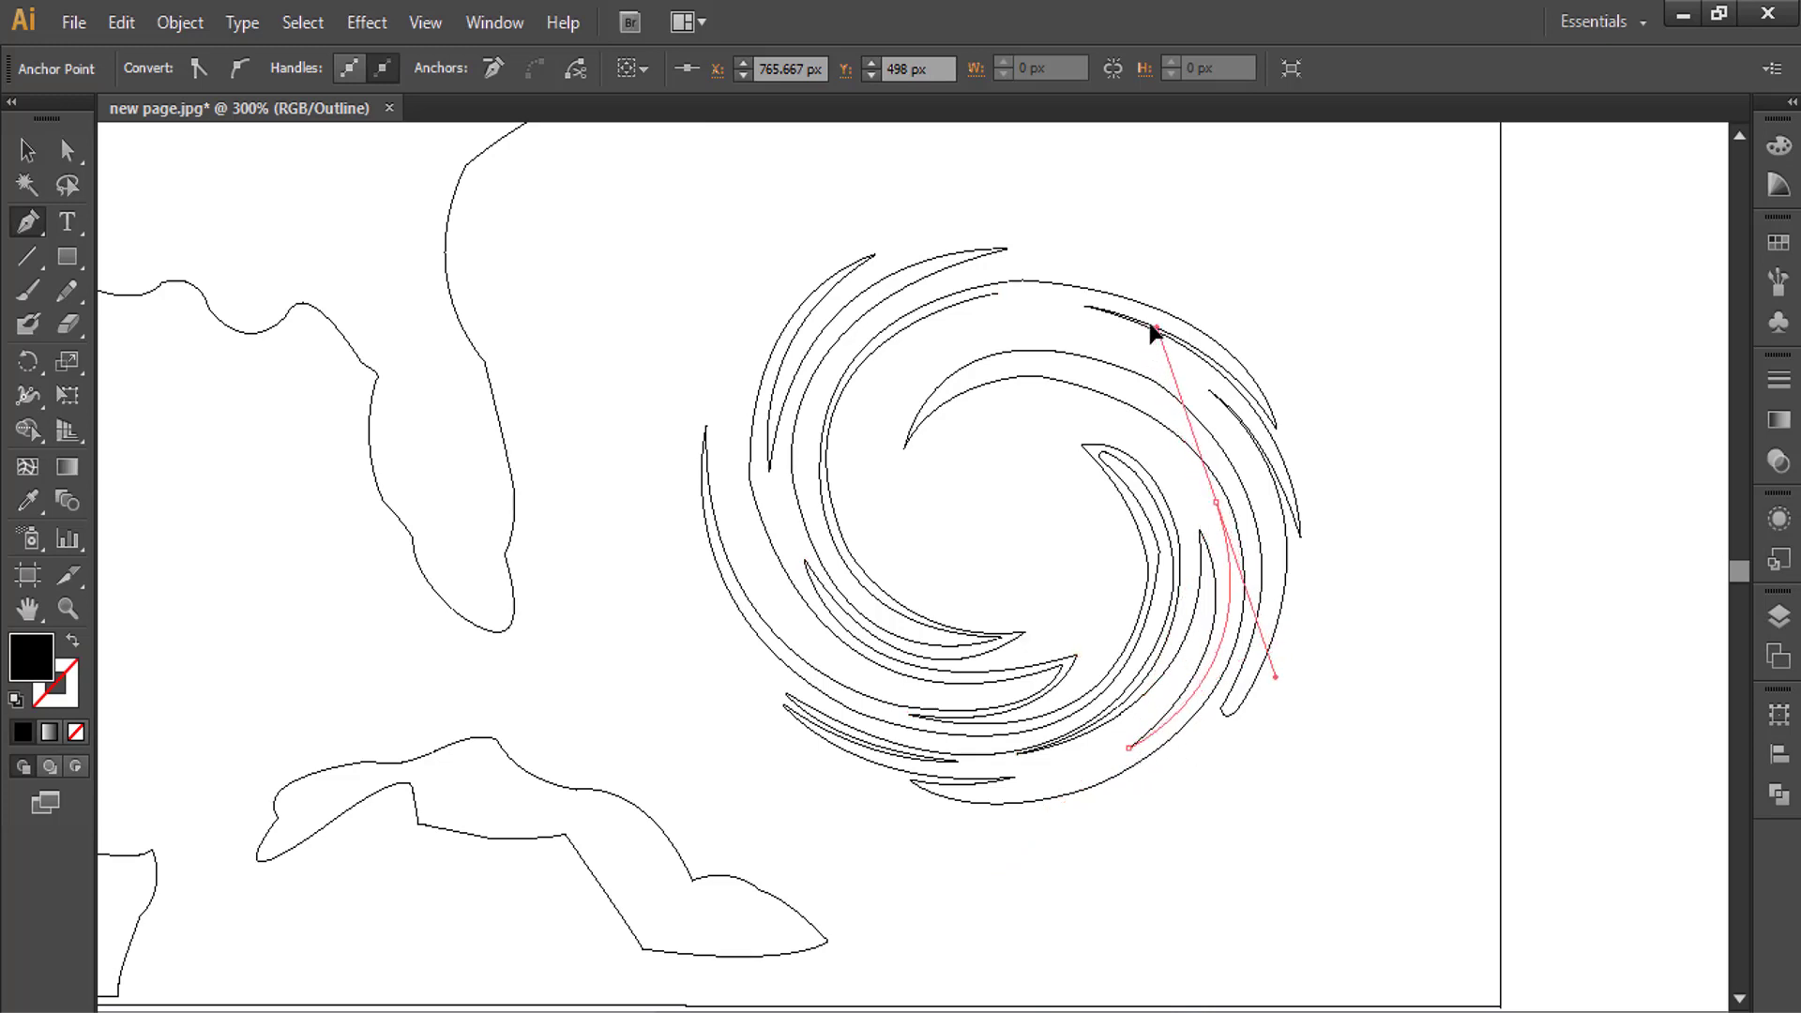
{"action": "left_click", "coordinate": [1217, 504]}
- Curve the outline across the spiral centre and up along the inner arm
{"action": "left_click_drag", "start_coordinate": [932, 428], "coordinate": [755, 548]}
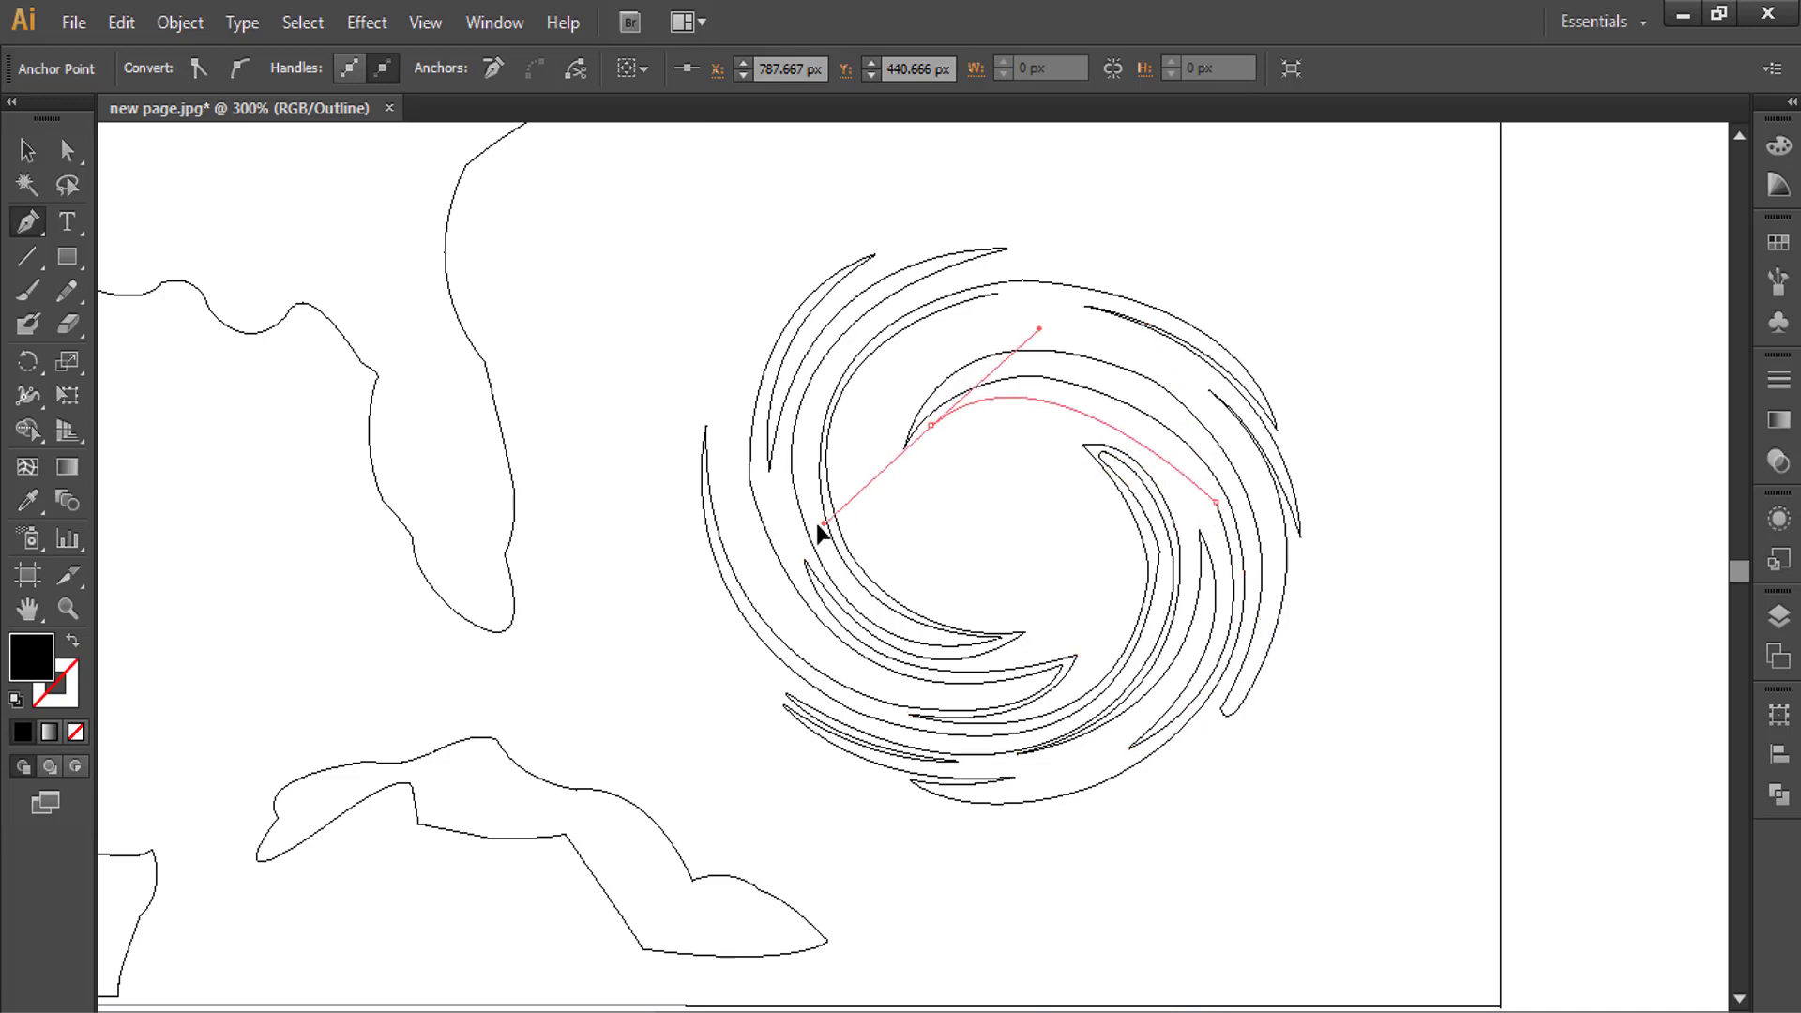
{"action": "left_click", "coordinate": [932, 428]}
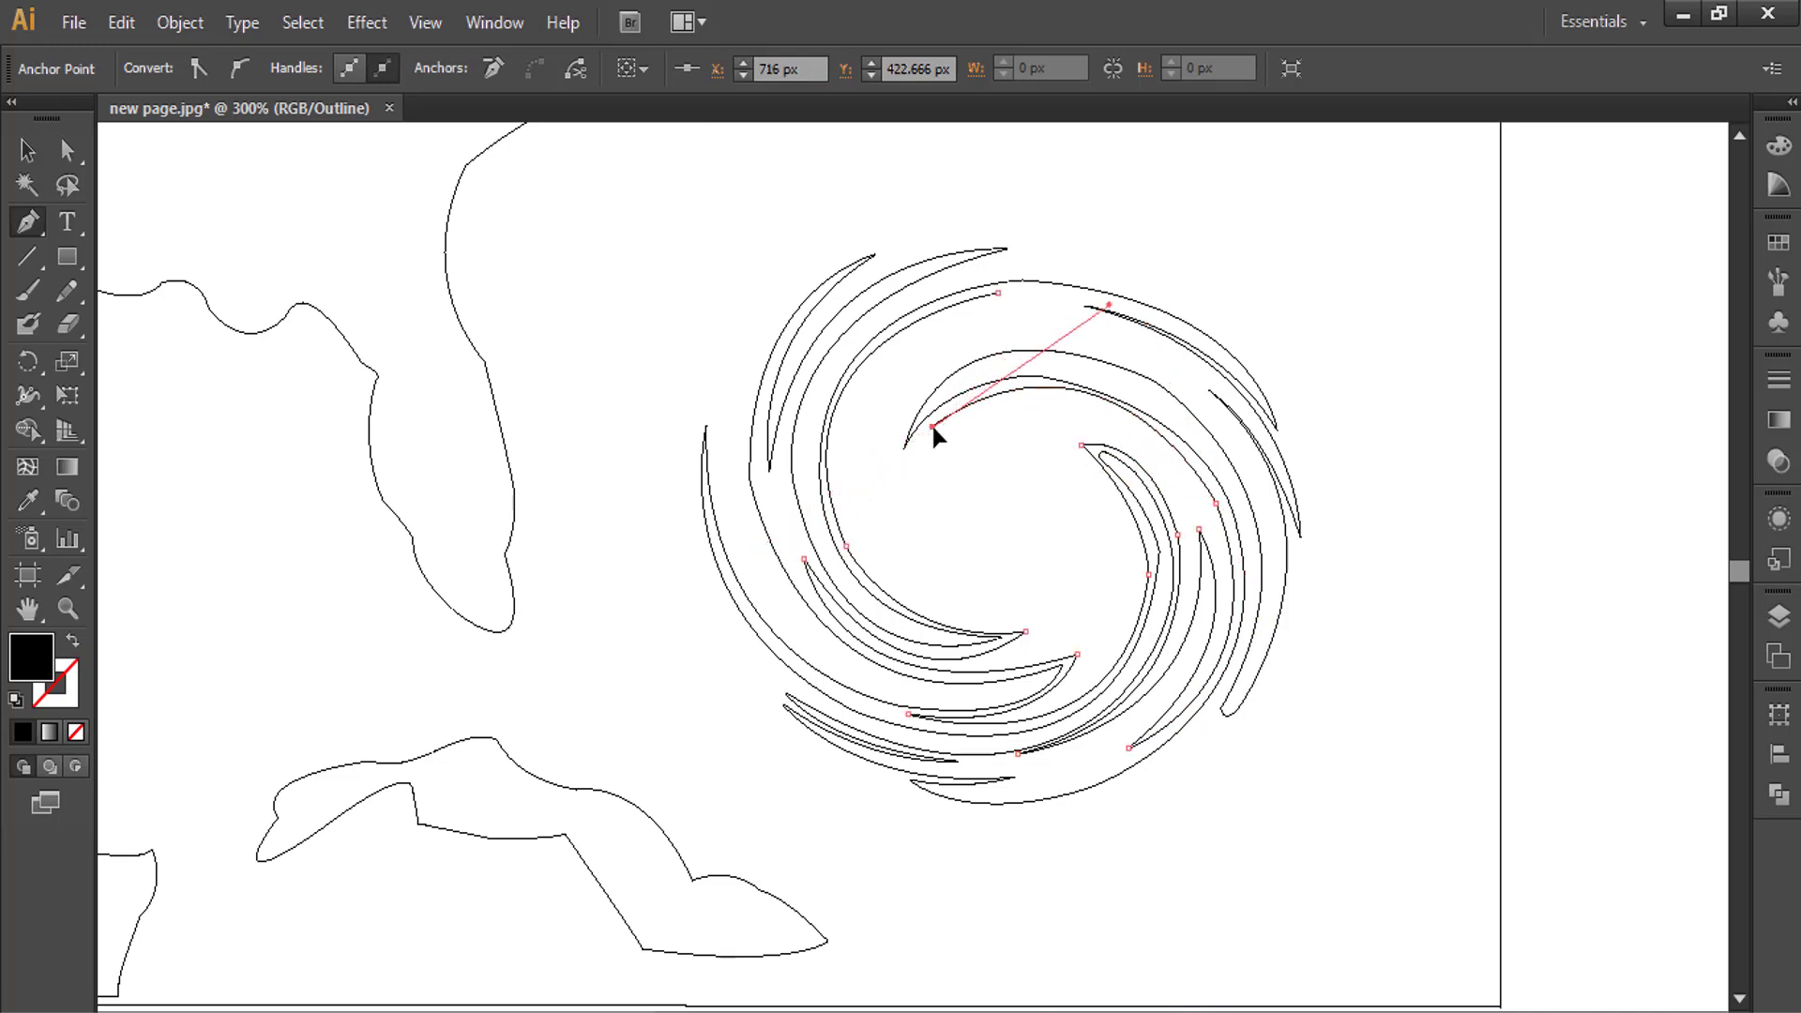
{"action": "left_click_drag", "start_coordinate": [893, 499], "coordinate": [897, 518]}
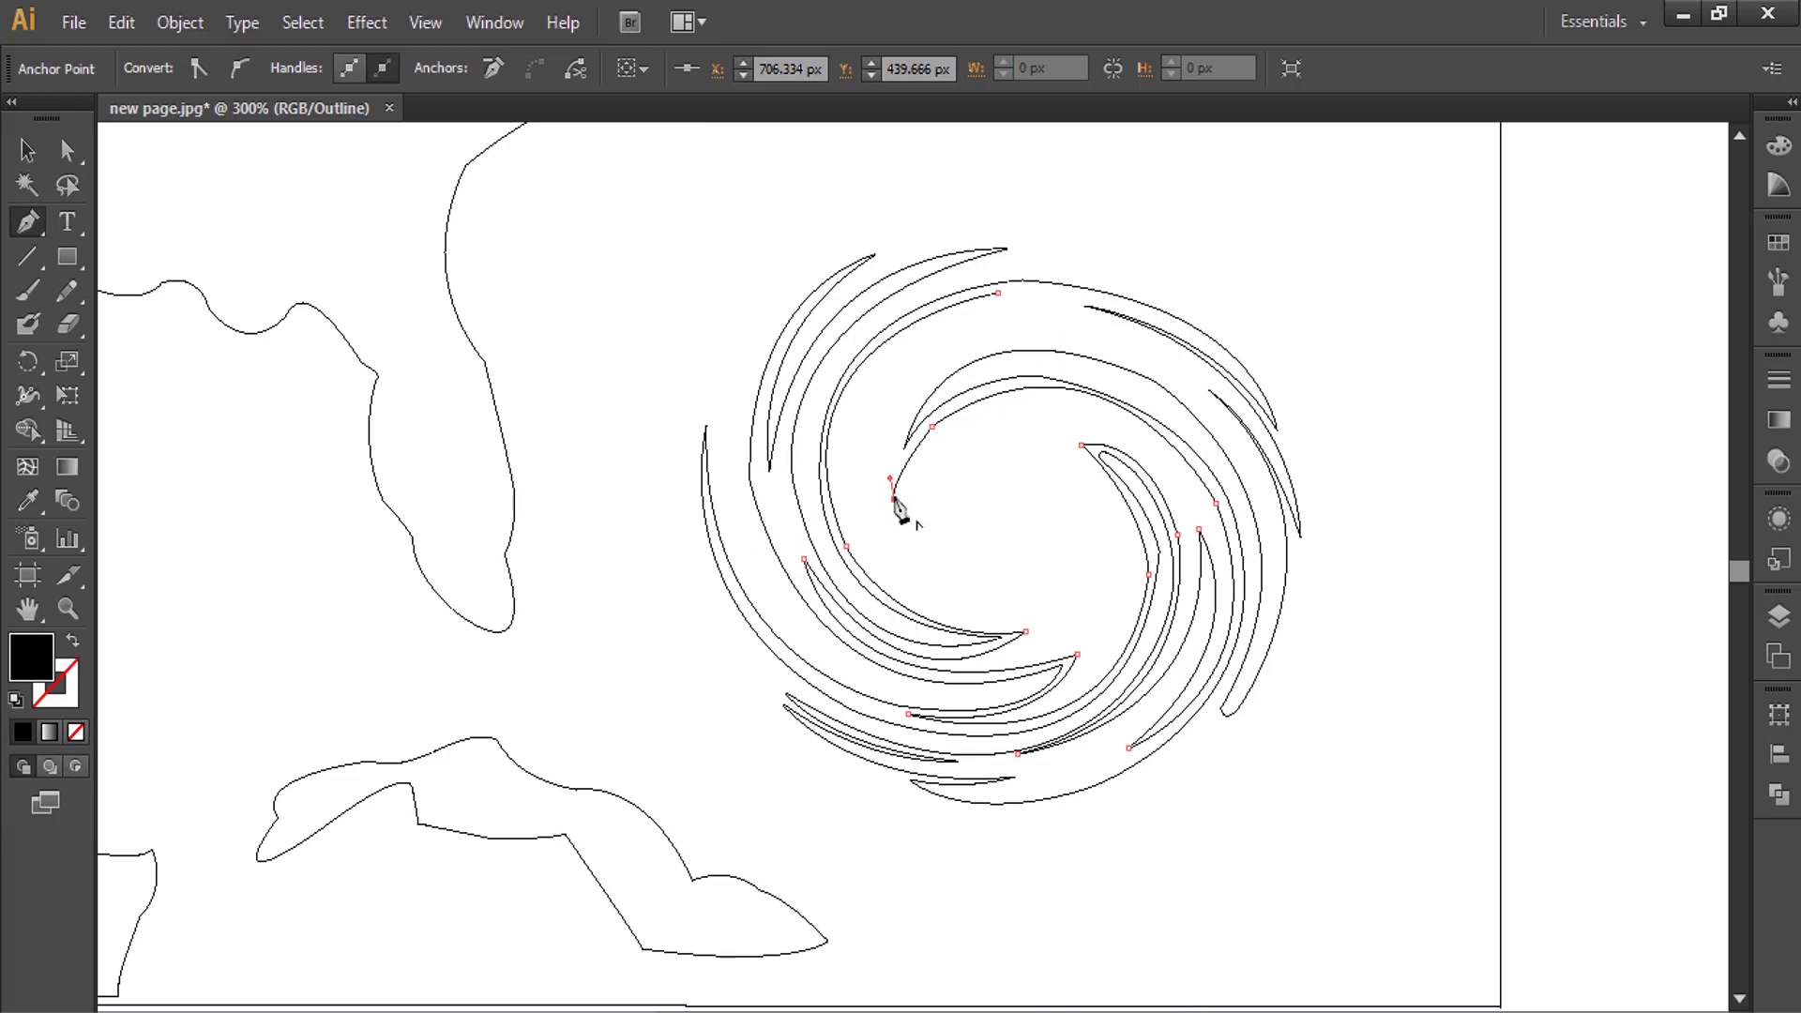
{"action": "left_click_drag", "start_coordinate": [1105, 345], "coordinate": [1344, 368]}
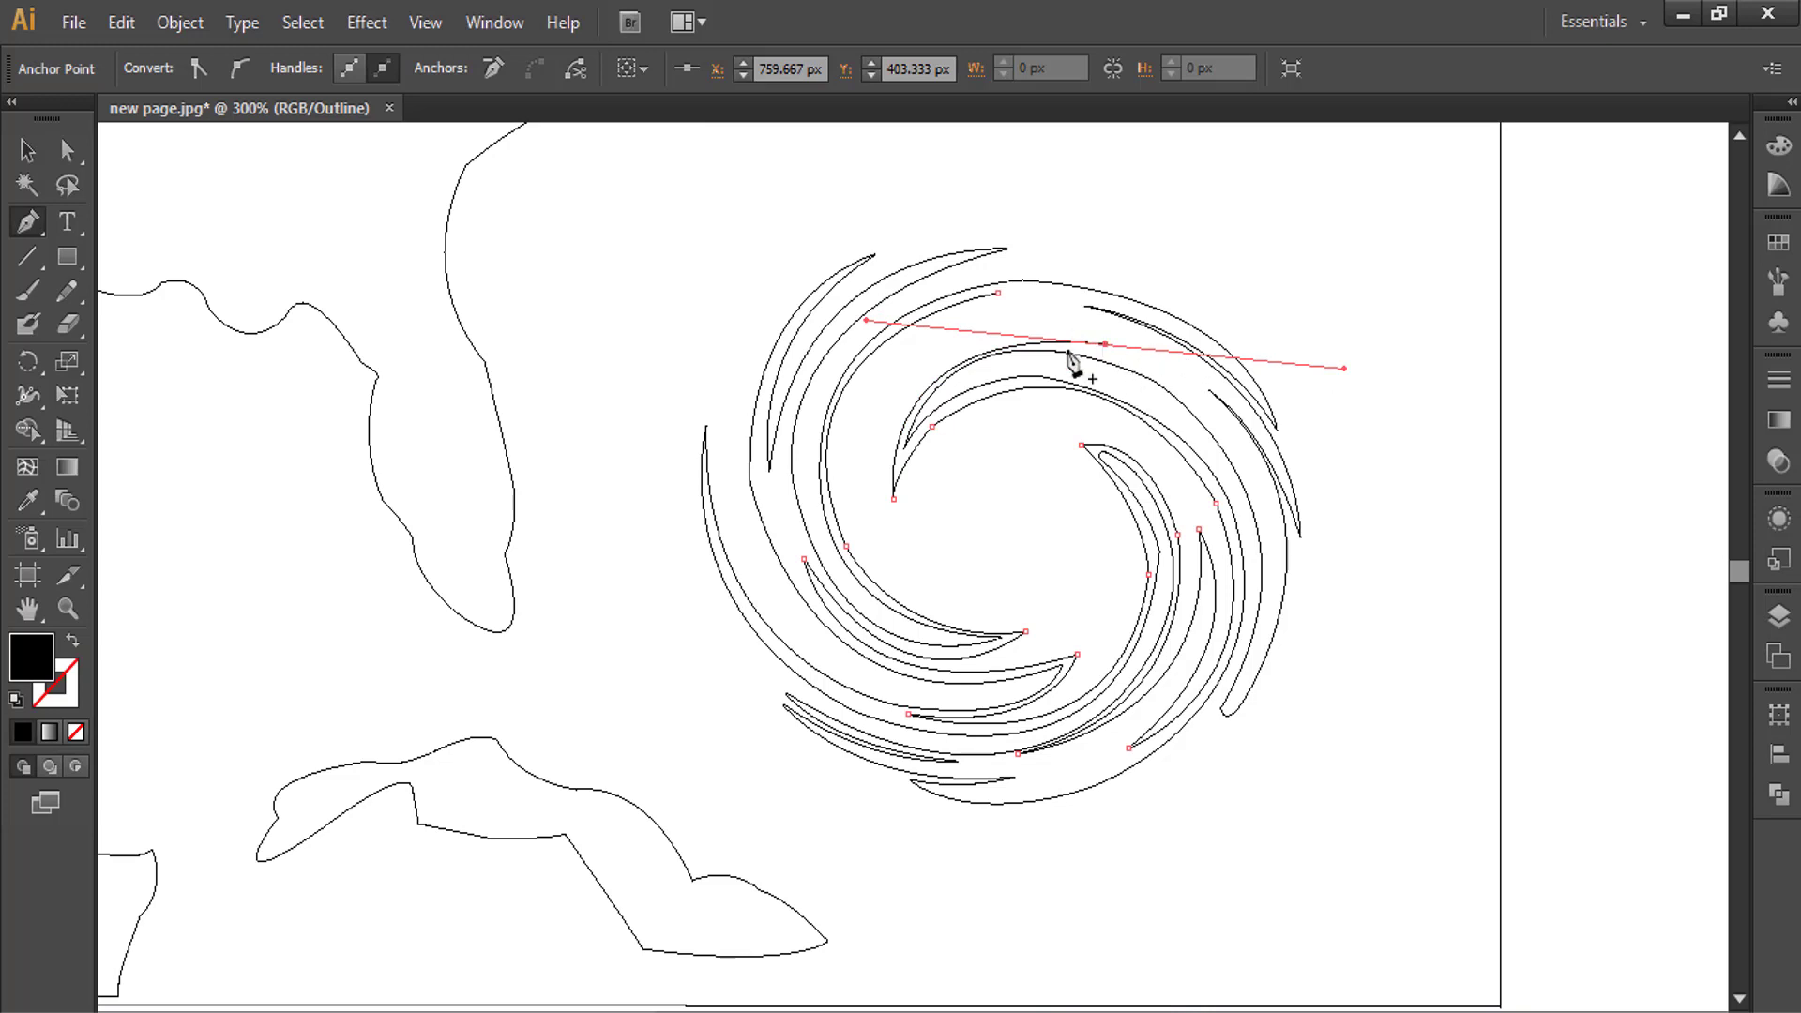
{"action": "left_click", "coordinate": [1105, 344]}
- Finish the swirl arm over the top, close it on its start point and deselect
{"action": "left_click_drag", "start_coordinate": [860, 485], "coordinate": [830, 715]}
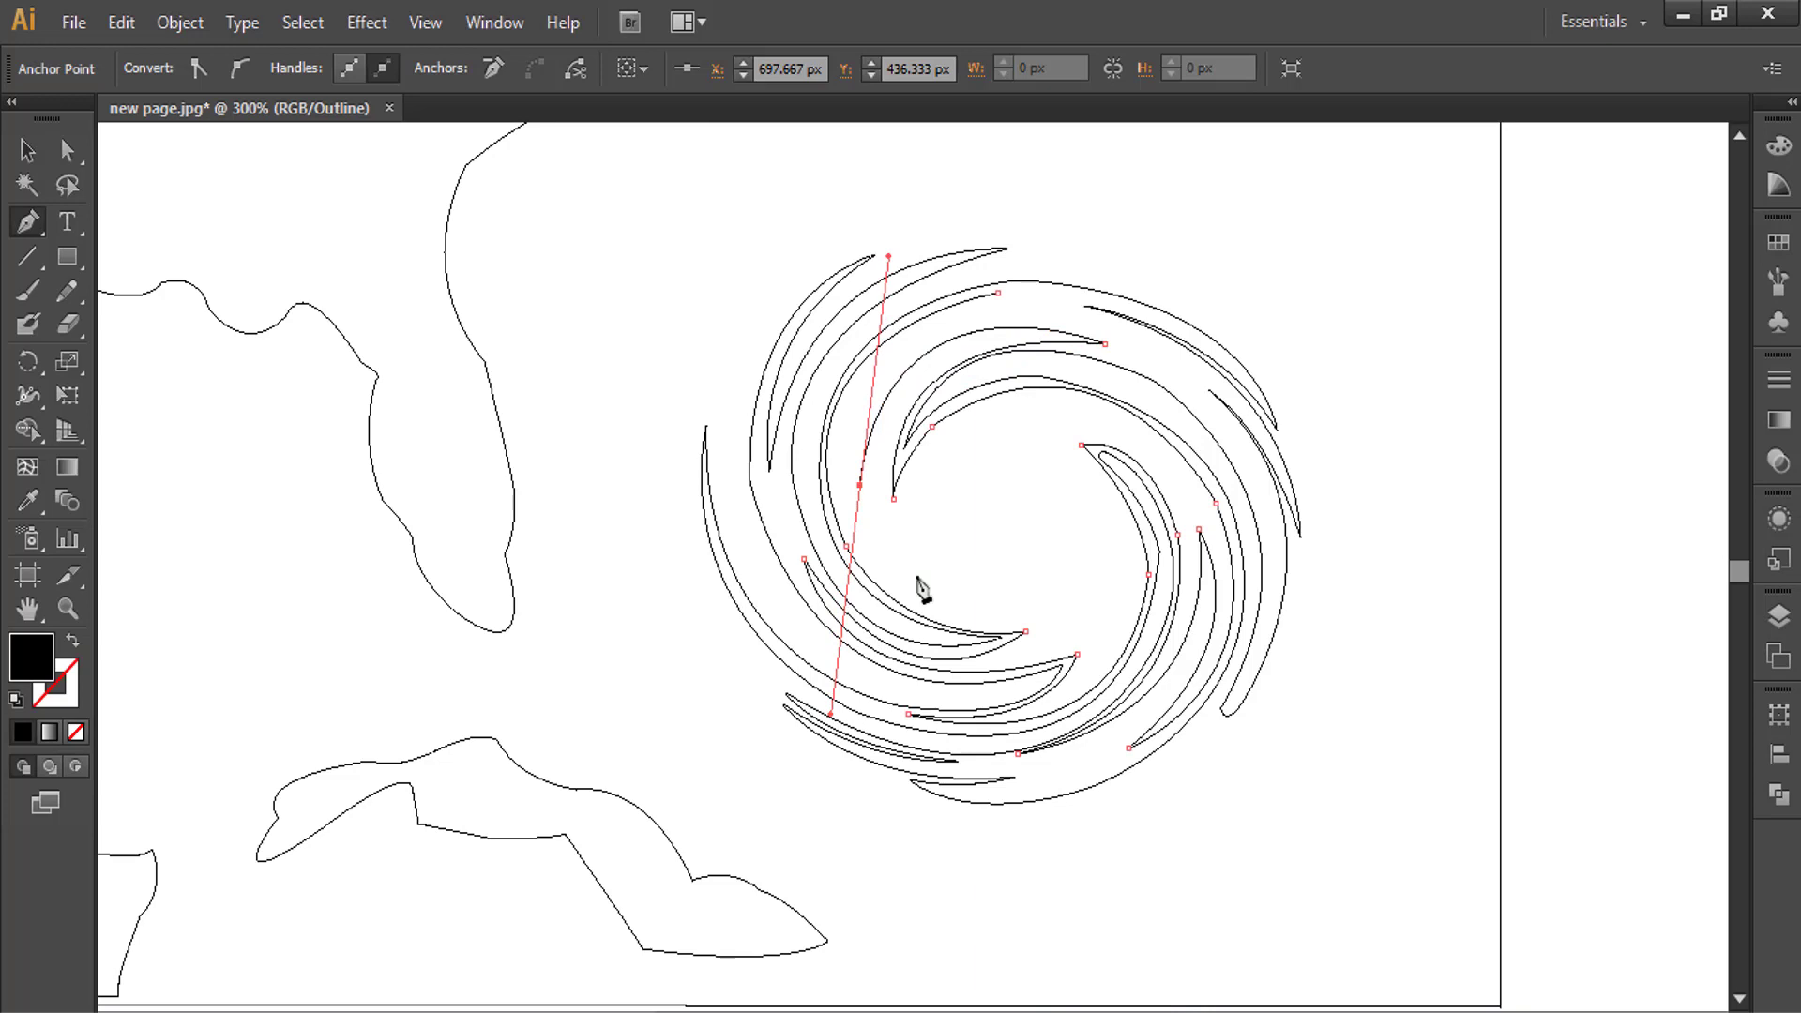
{"action": "left_click", "coordinate": [860, 485]}
{"action": "left_click_drag", "start_coordinate": [1018, 310], "coordinate": [1231, 260]}
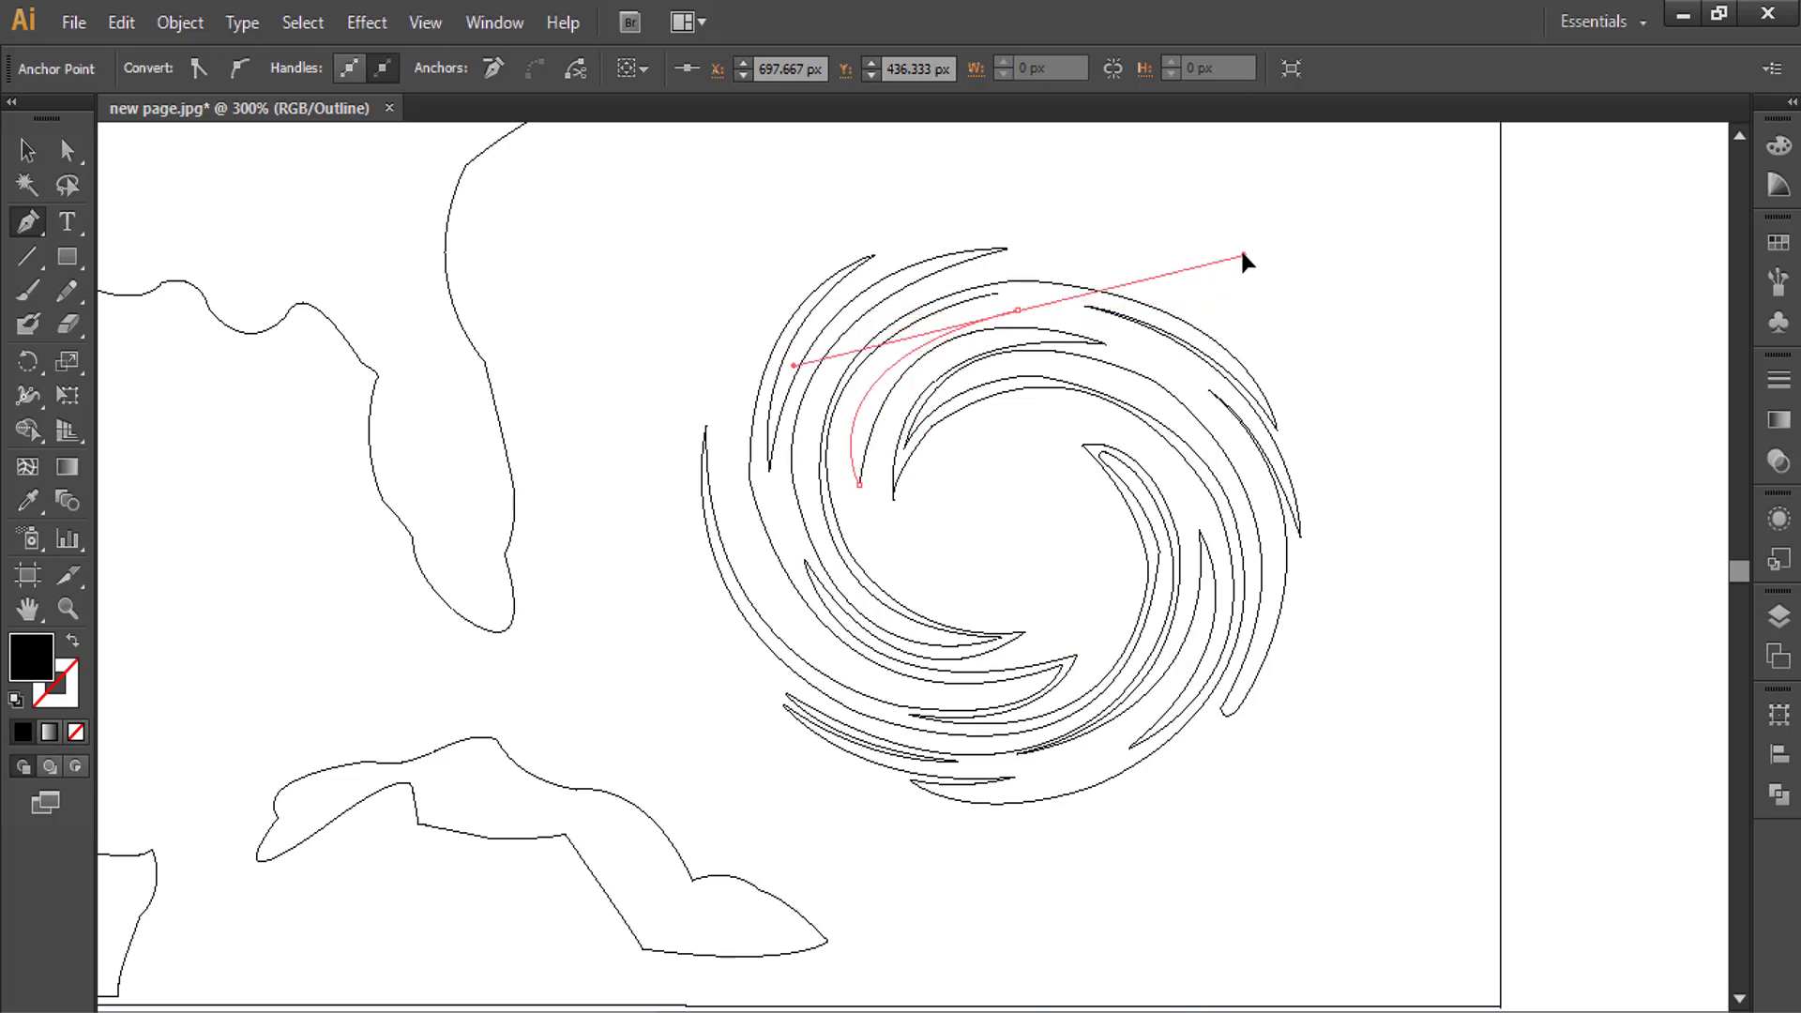
{"action": "left_click", "coordinate": [1022, 309]}
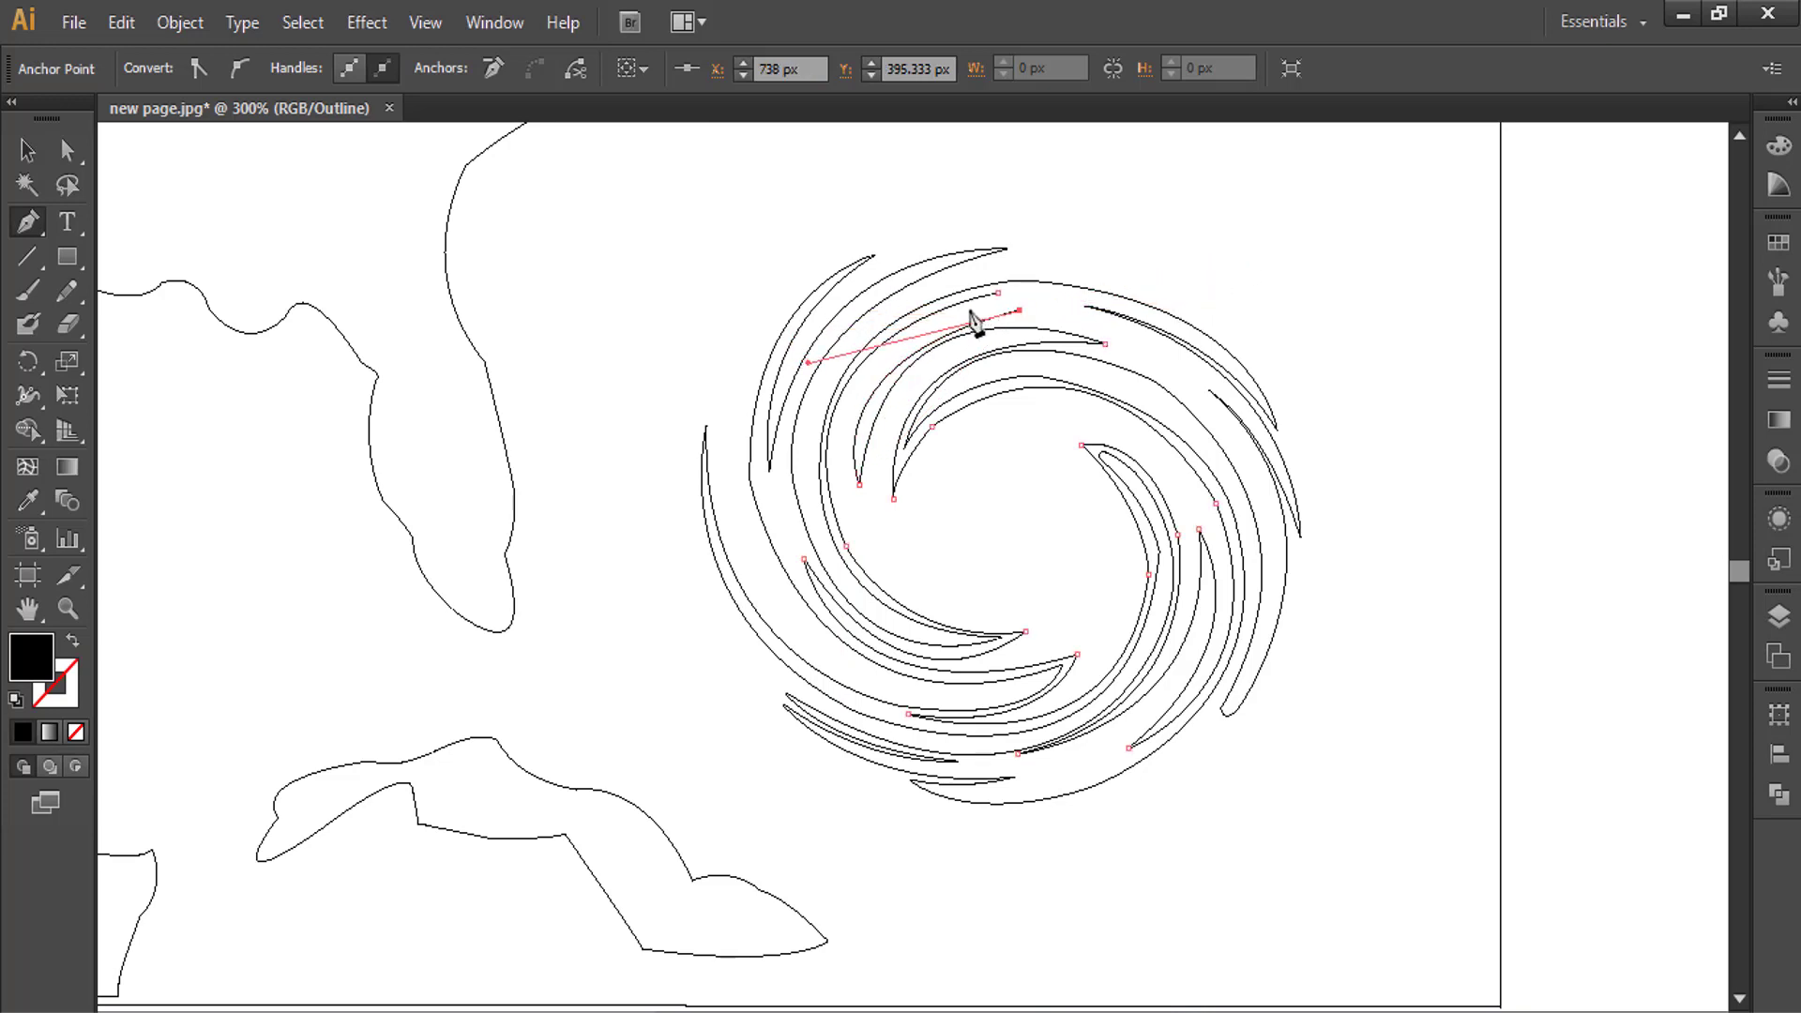
{"action": "left_click", "coordinate": [1539, 434], "text": "ctrl"}
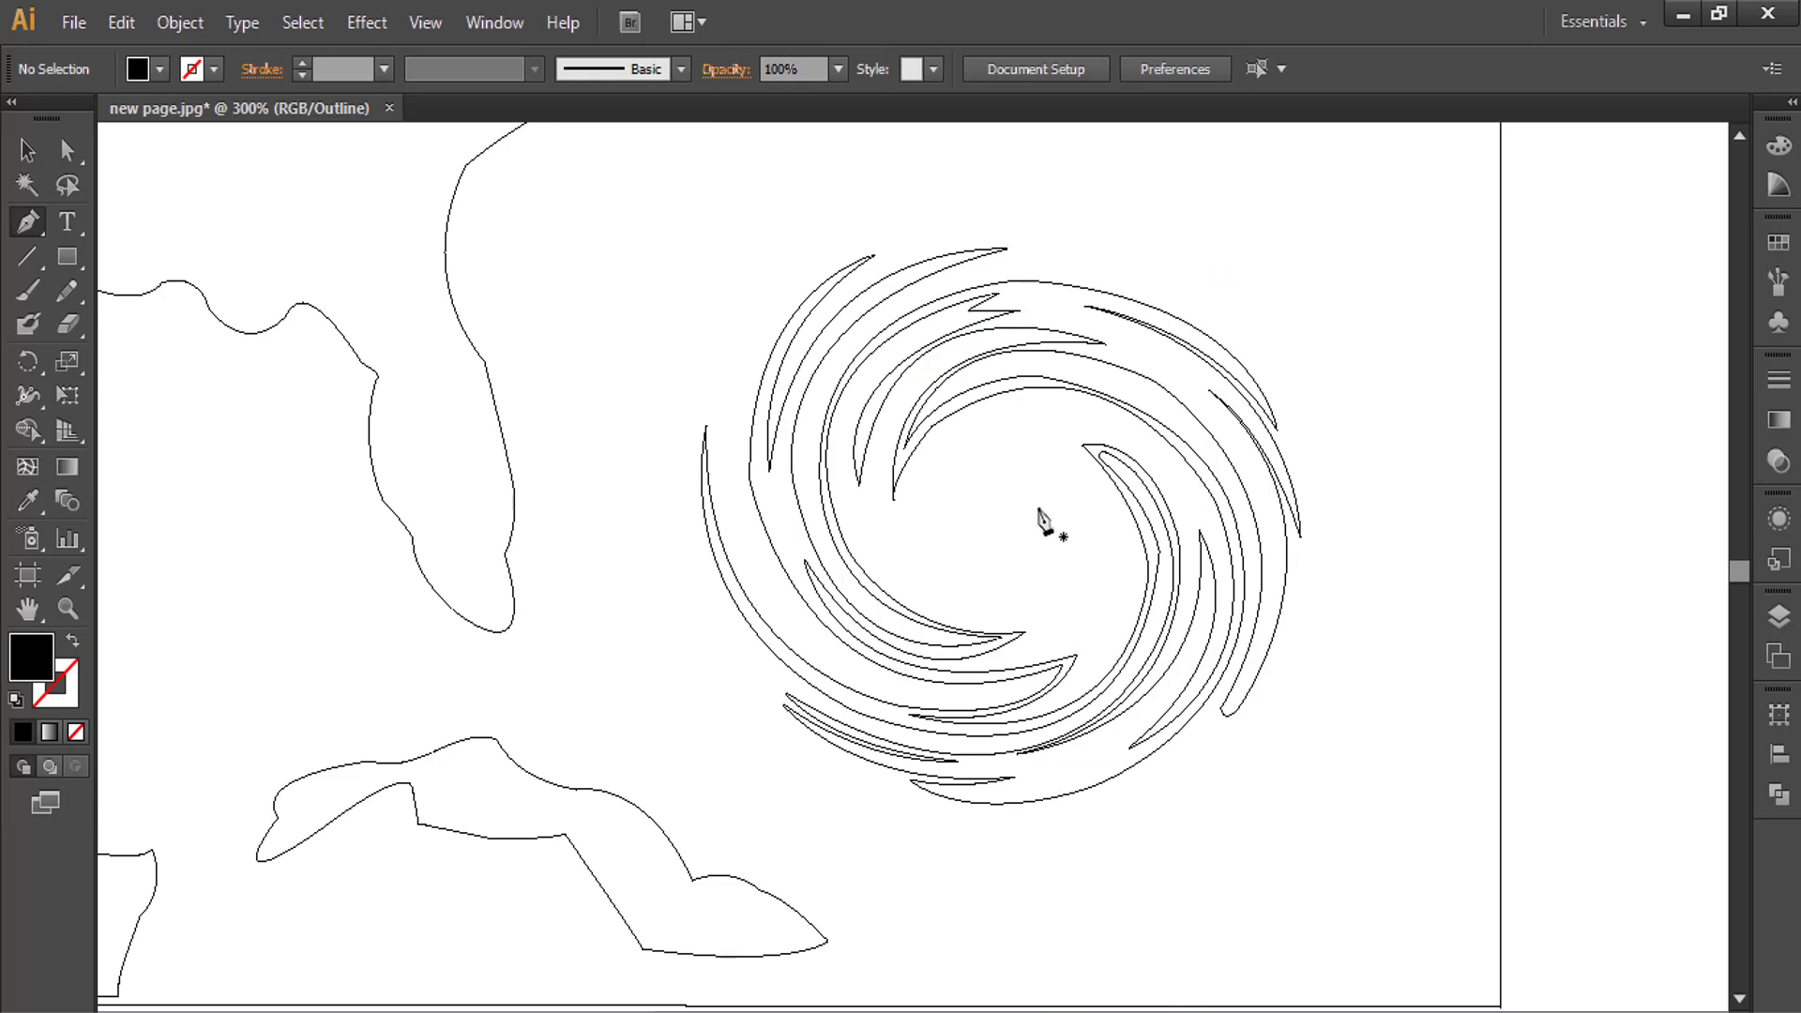
- Draw a small closed teardrop eye path at the spiral's centre, then deselect it
{"action": "left_click", "coordinate": [1021, 521]}
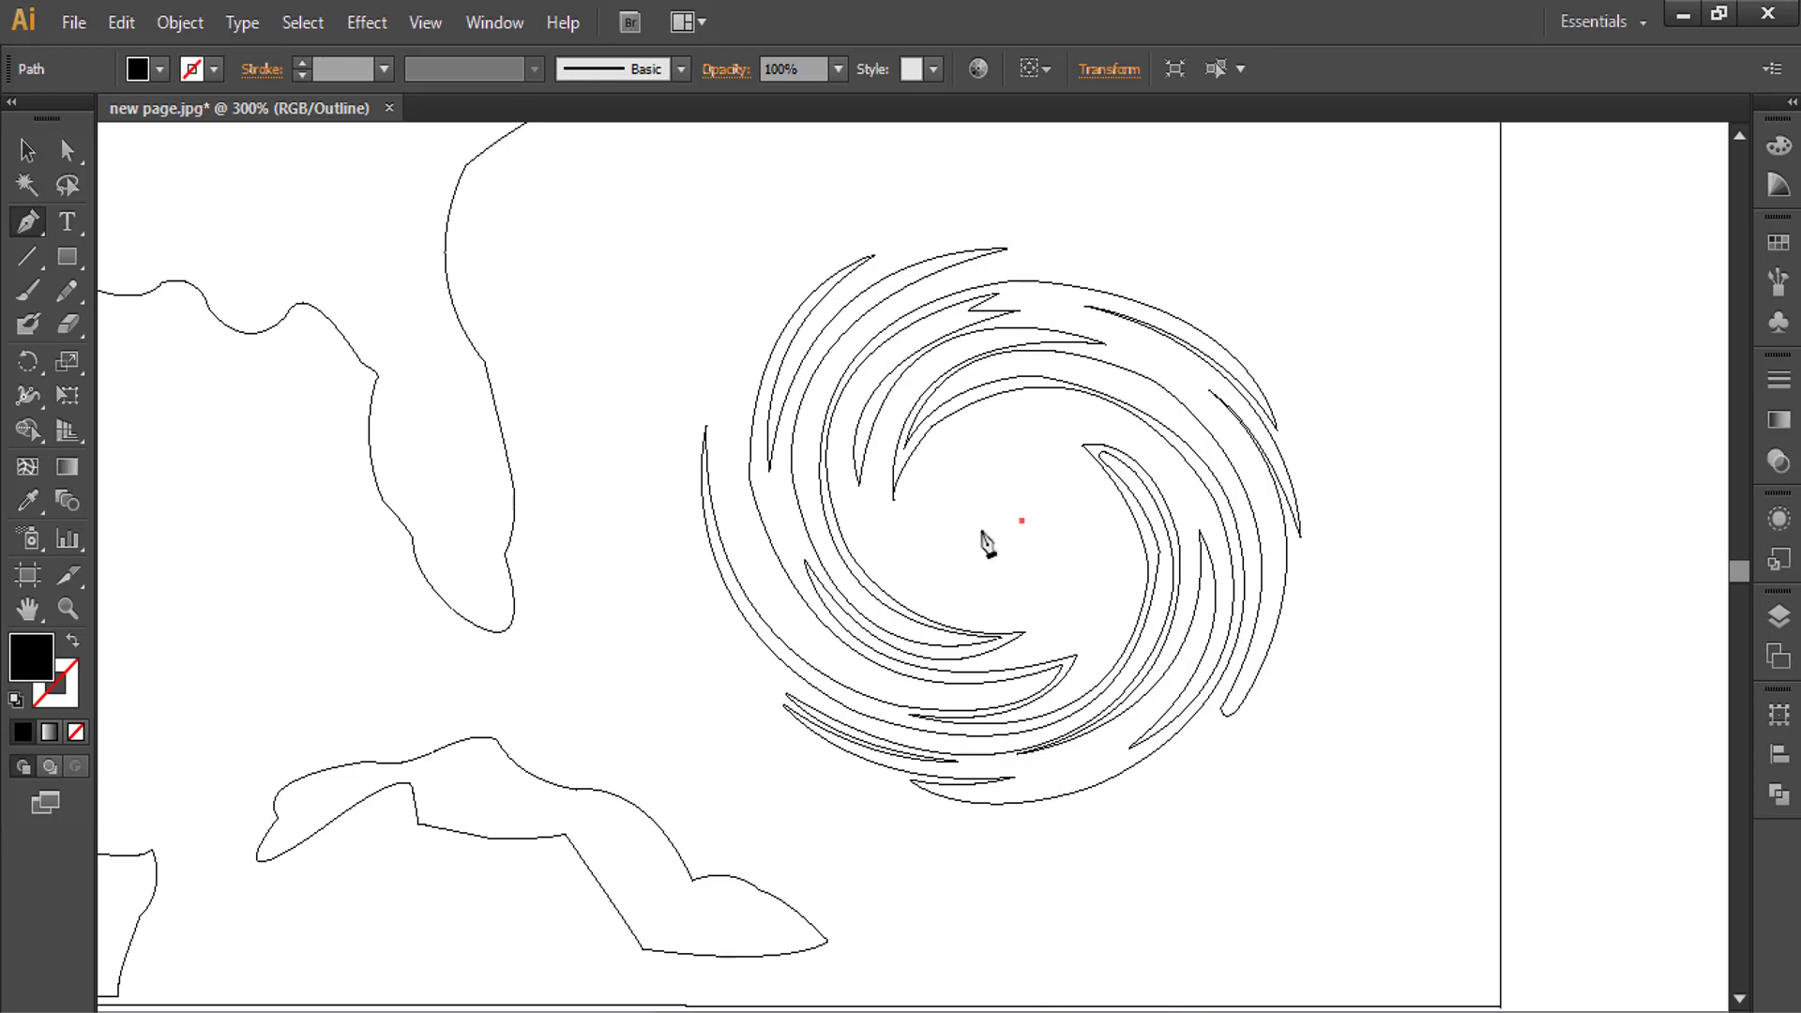
{"action": "left_click_drag", "start_coordinate": [976, 533], "coordinate": [971, 558]}
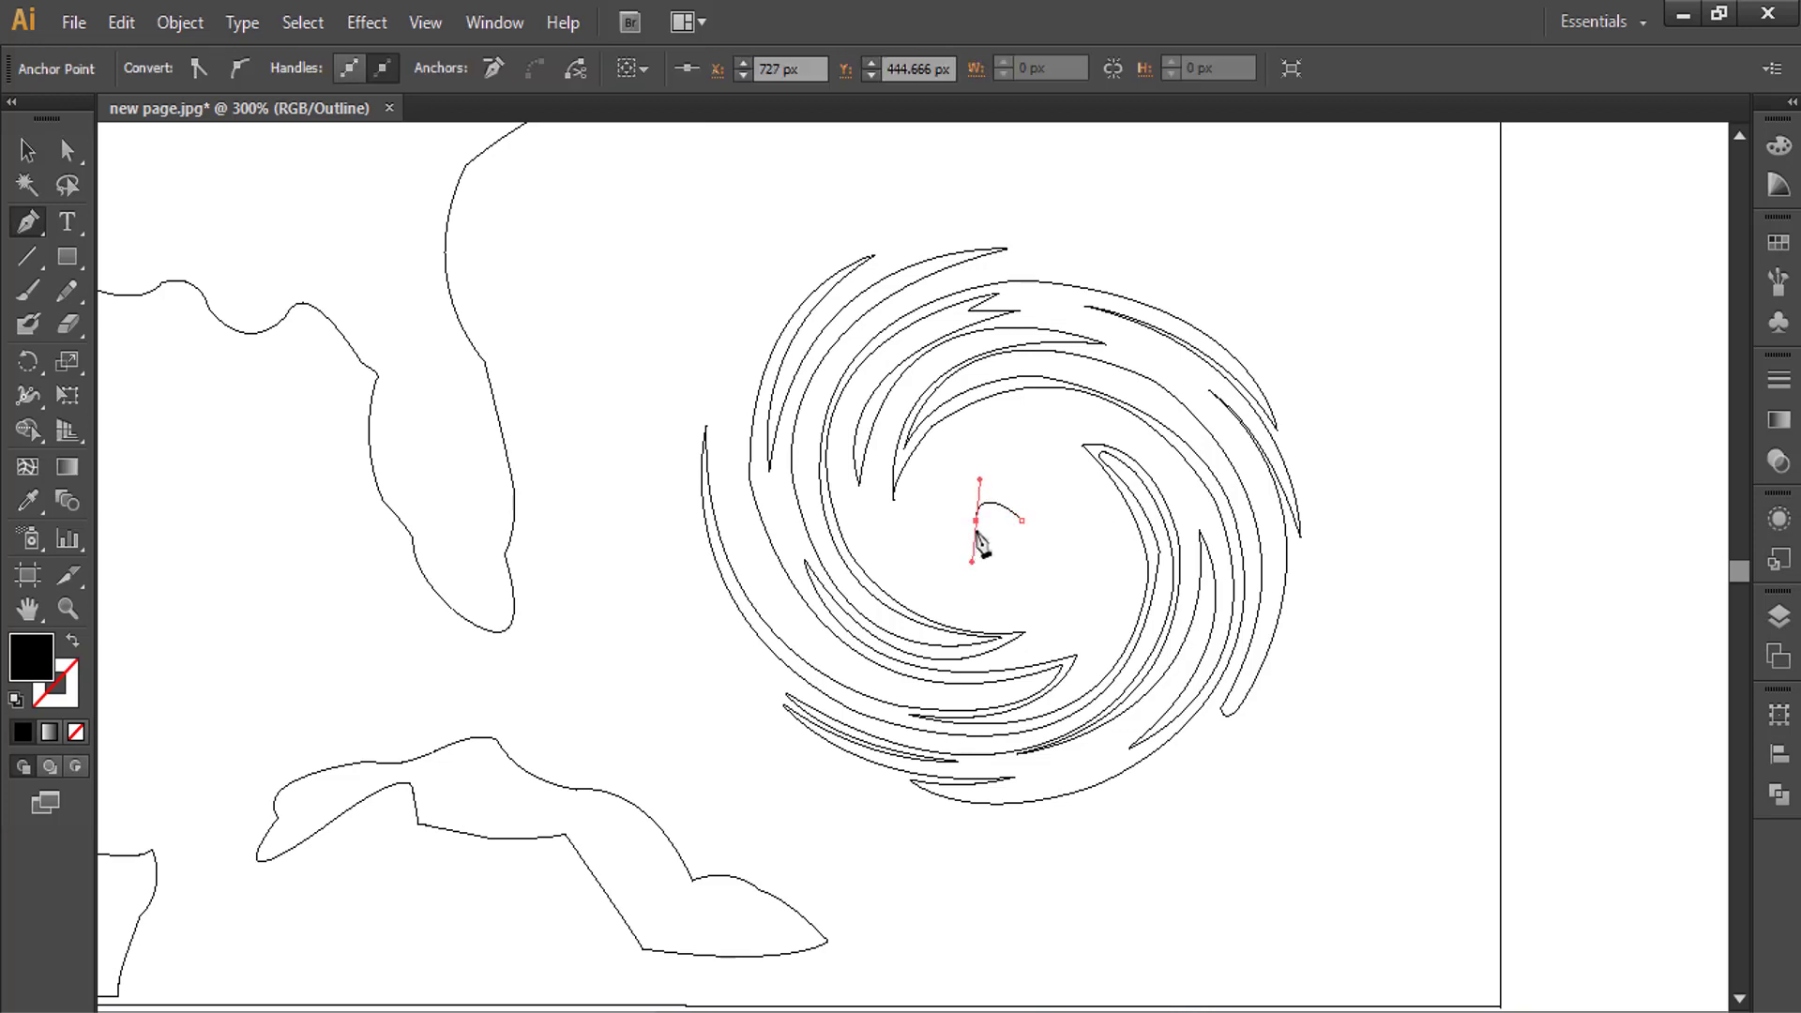
{"action": "left_click", "coordinate": [1023, 520]}
{"action": "left_click", "coordinate": [1070, 463], "text": "ctrl"}
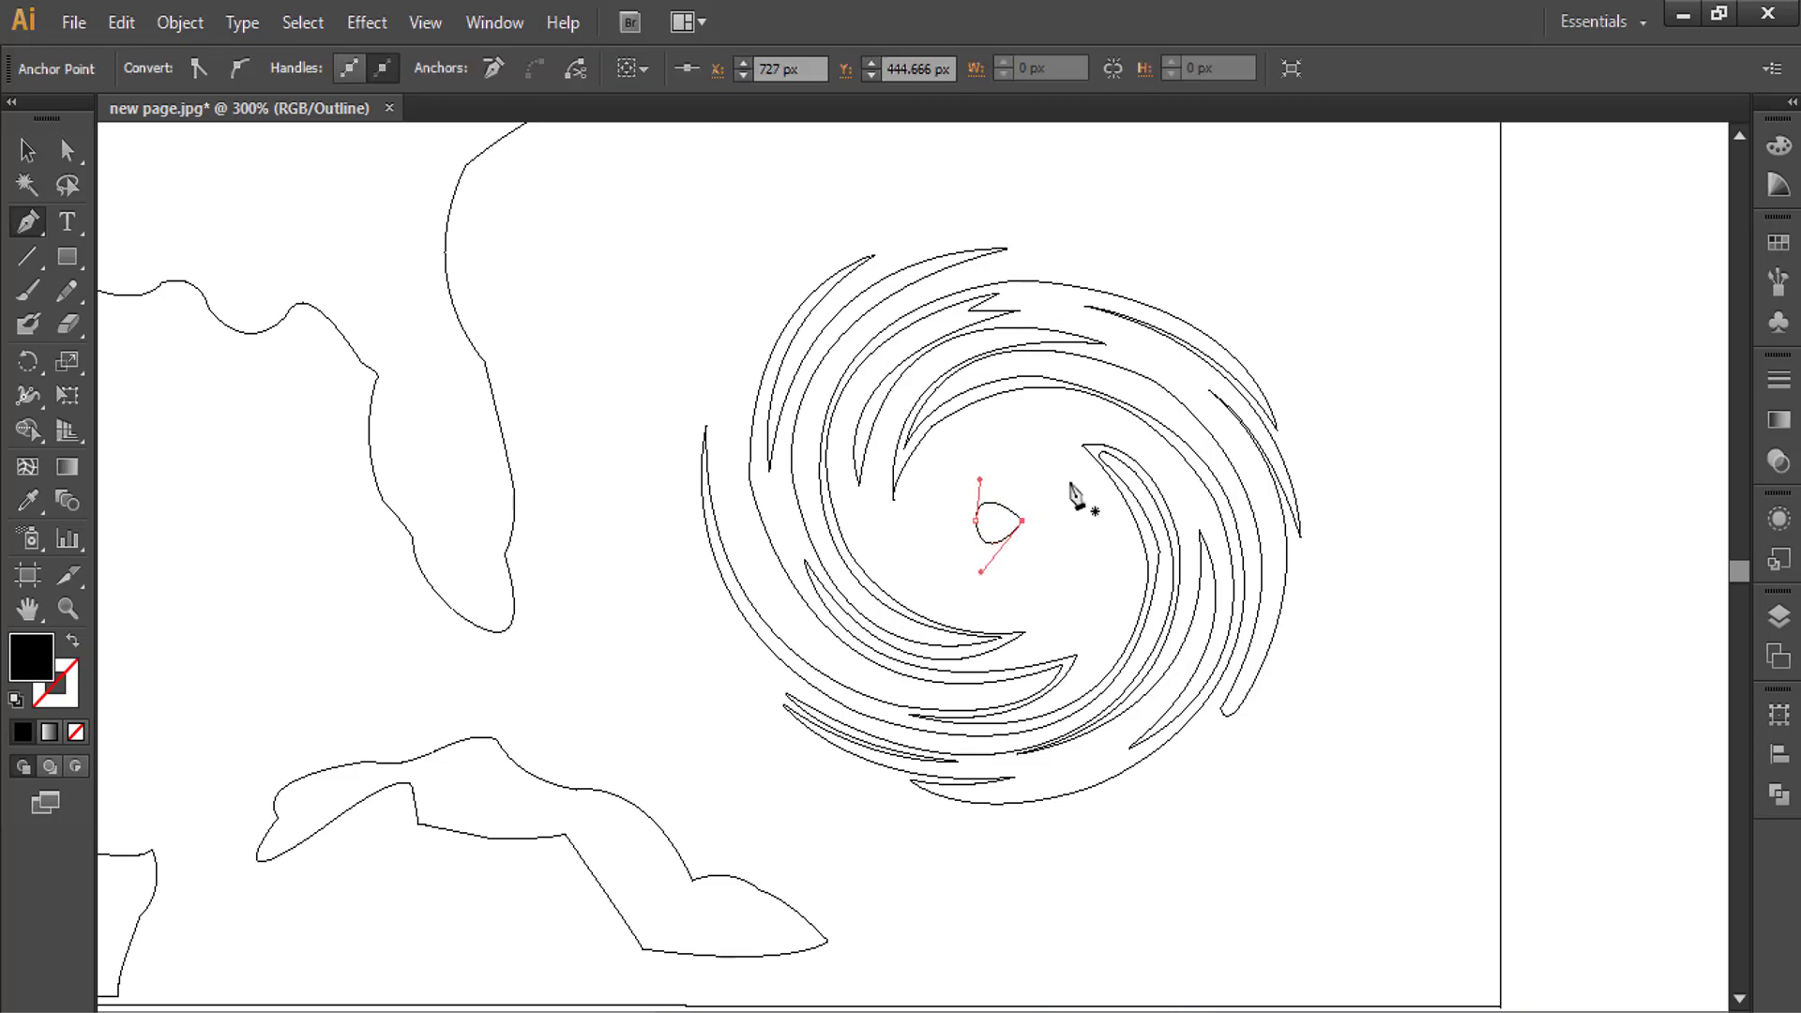
{"action": "left_click", "coordinate": [1010, 515], "text": "ctrl"}
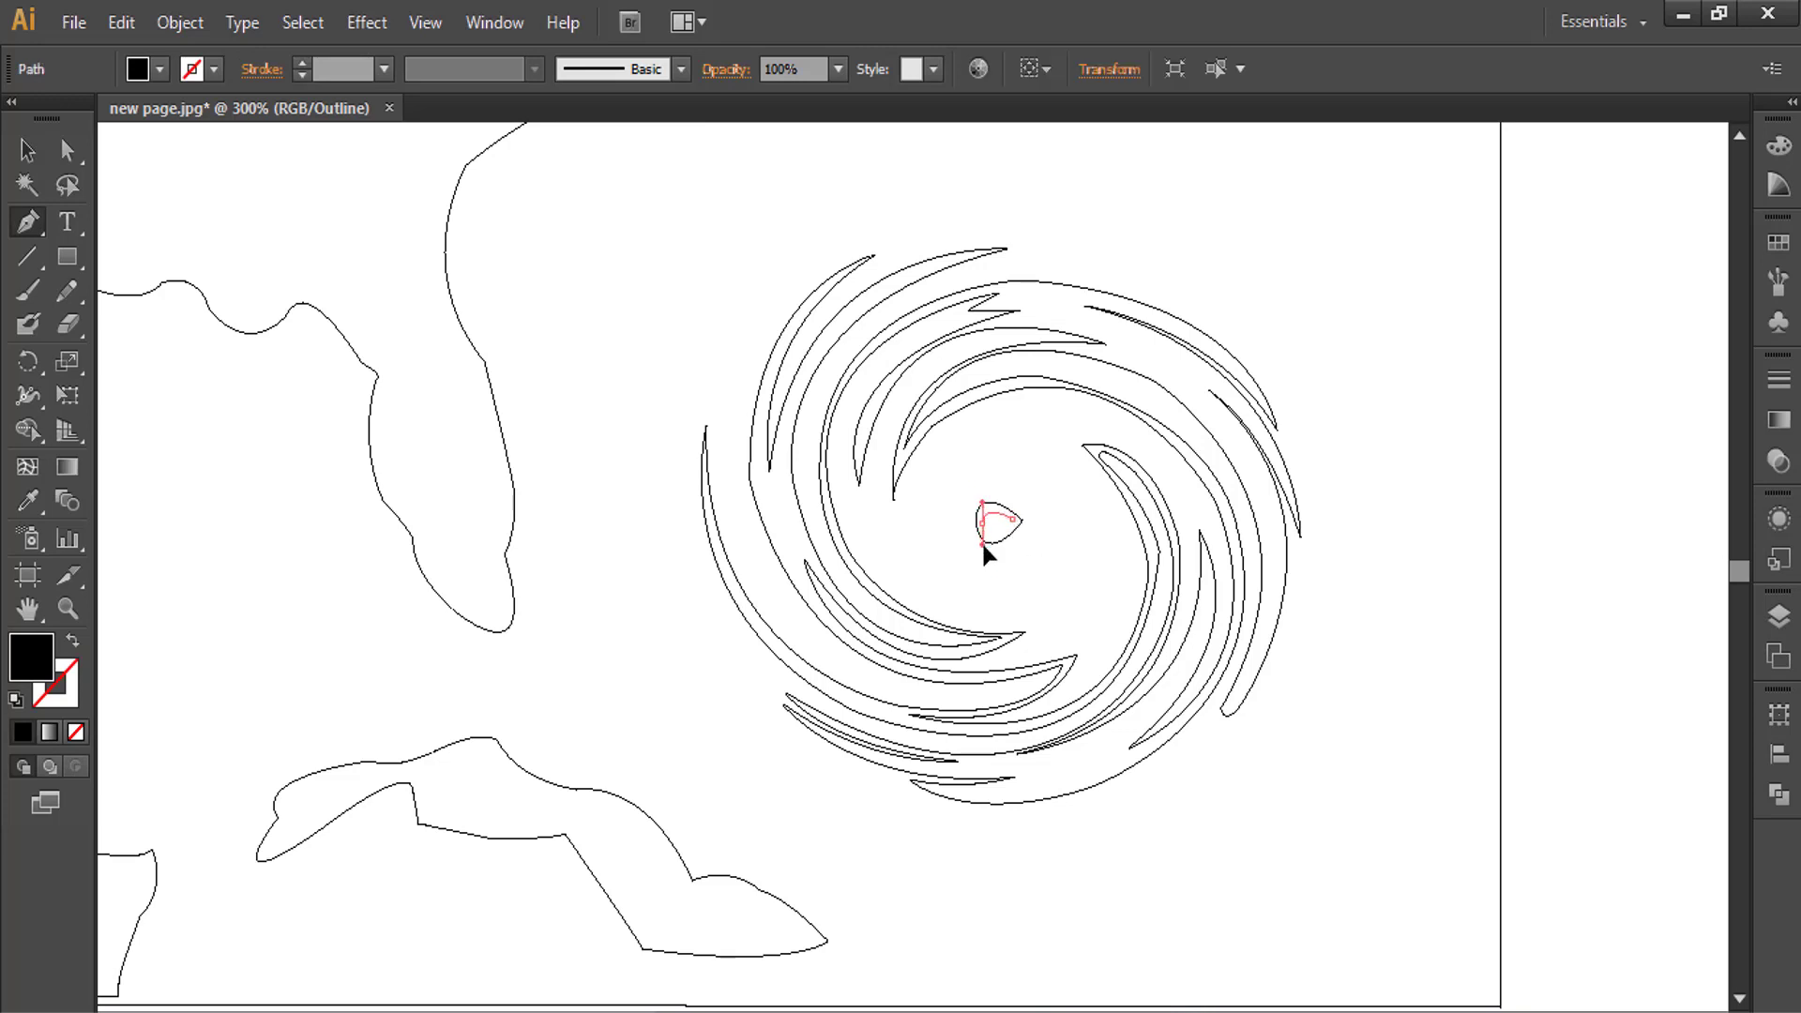
{"action": "left_click", "coordinate": [983, 544], "text": "ctrl"}
{"action": "left_click", "coordinate": [1013, 520]}
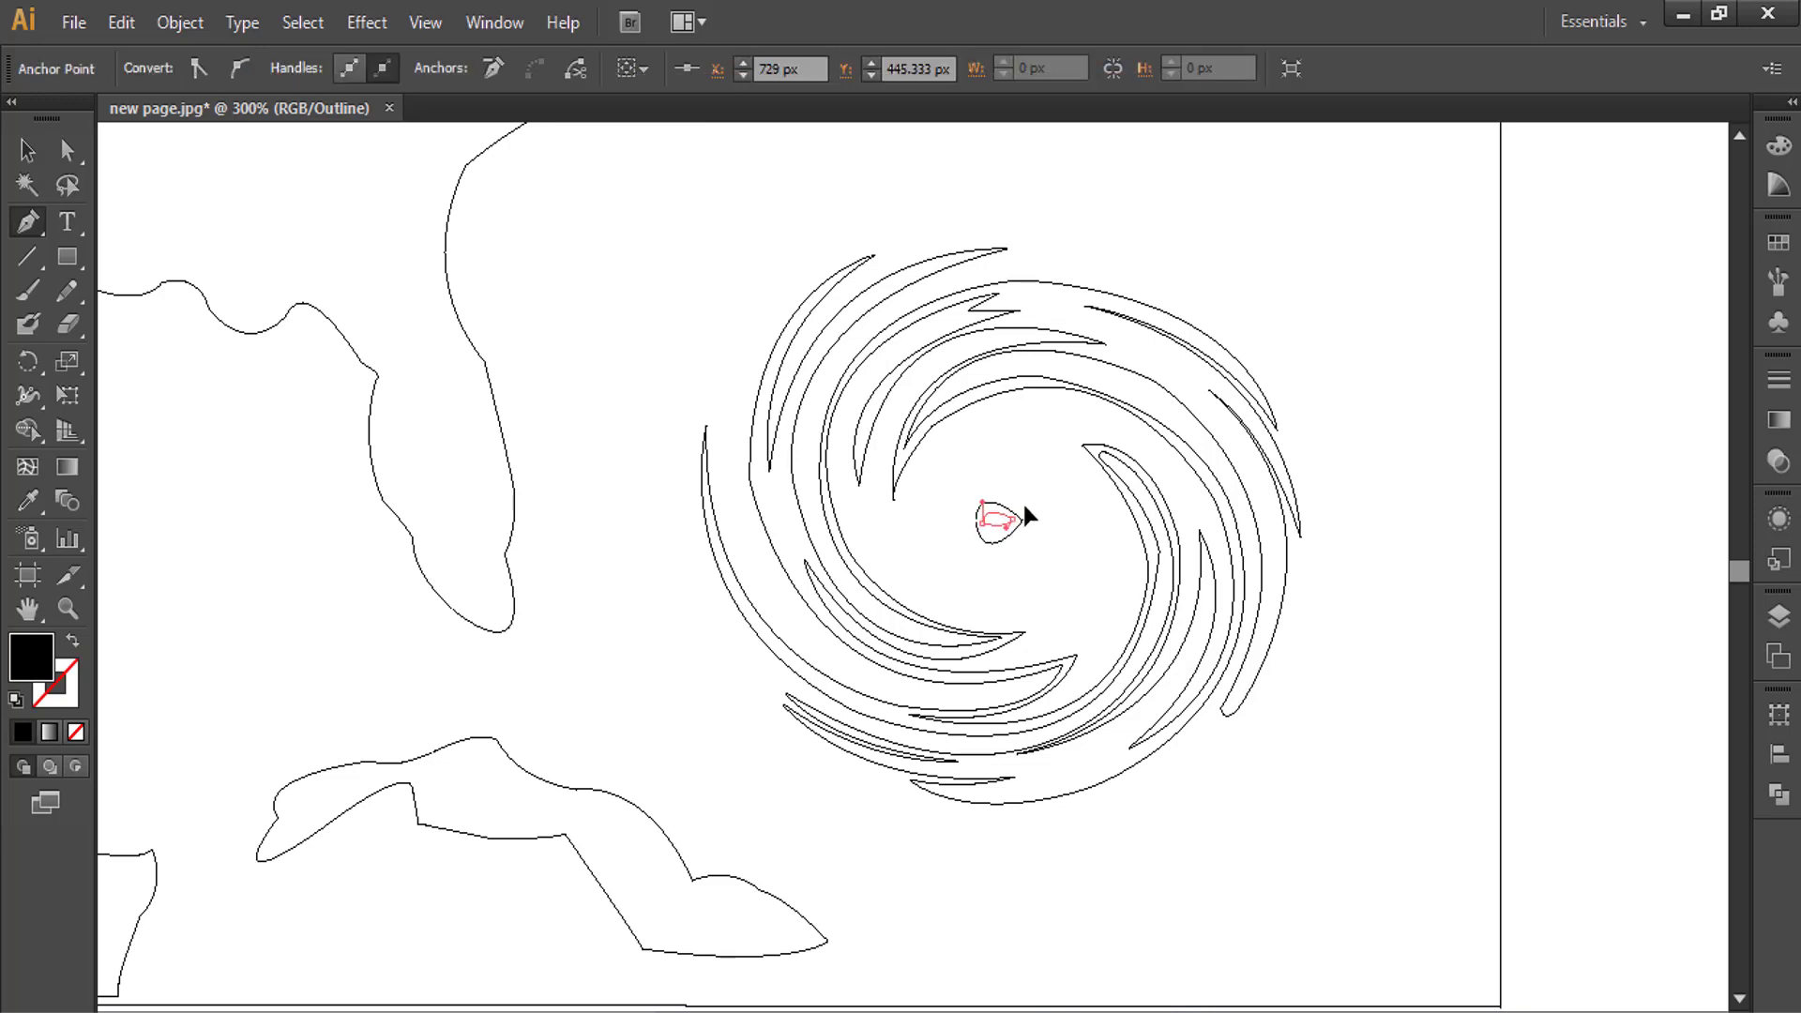
{"action": "left_click", "coordinate": [1491, 474], "text": "ctrl"}
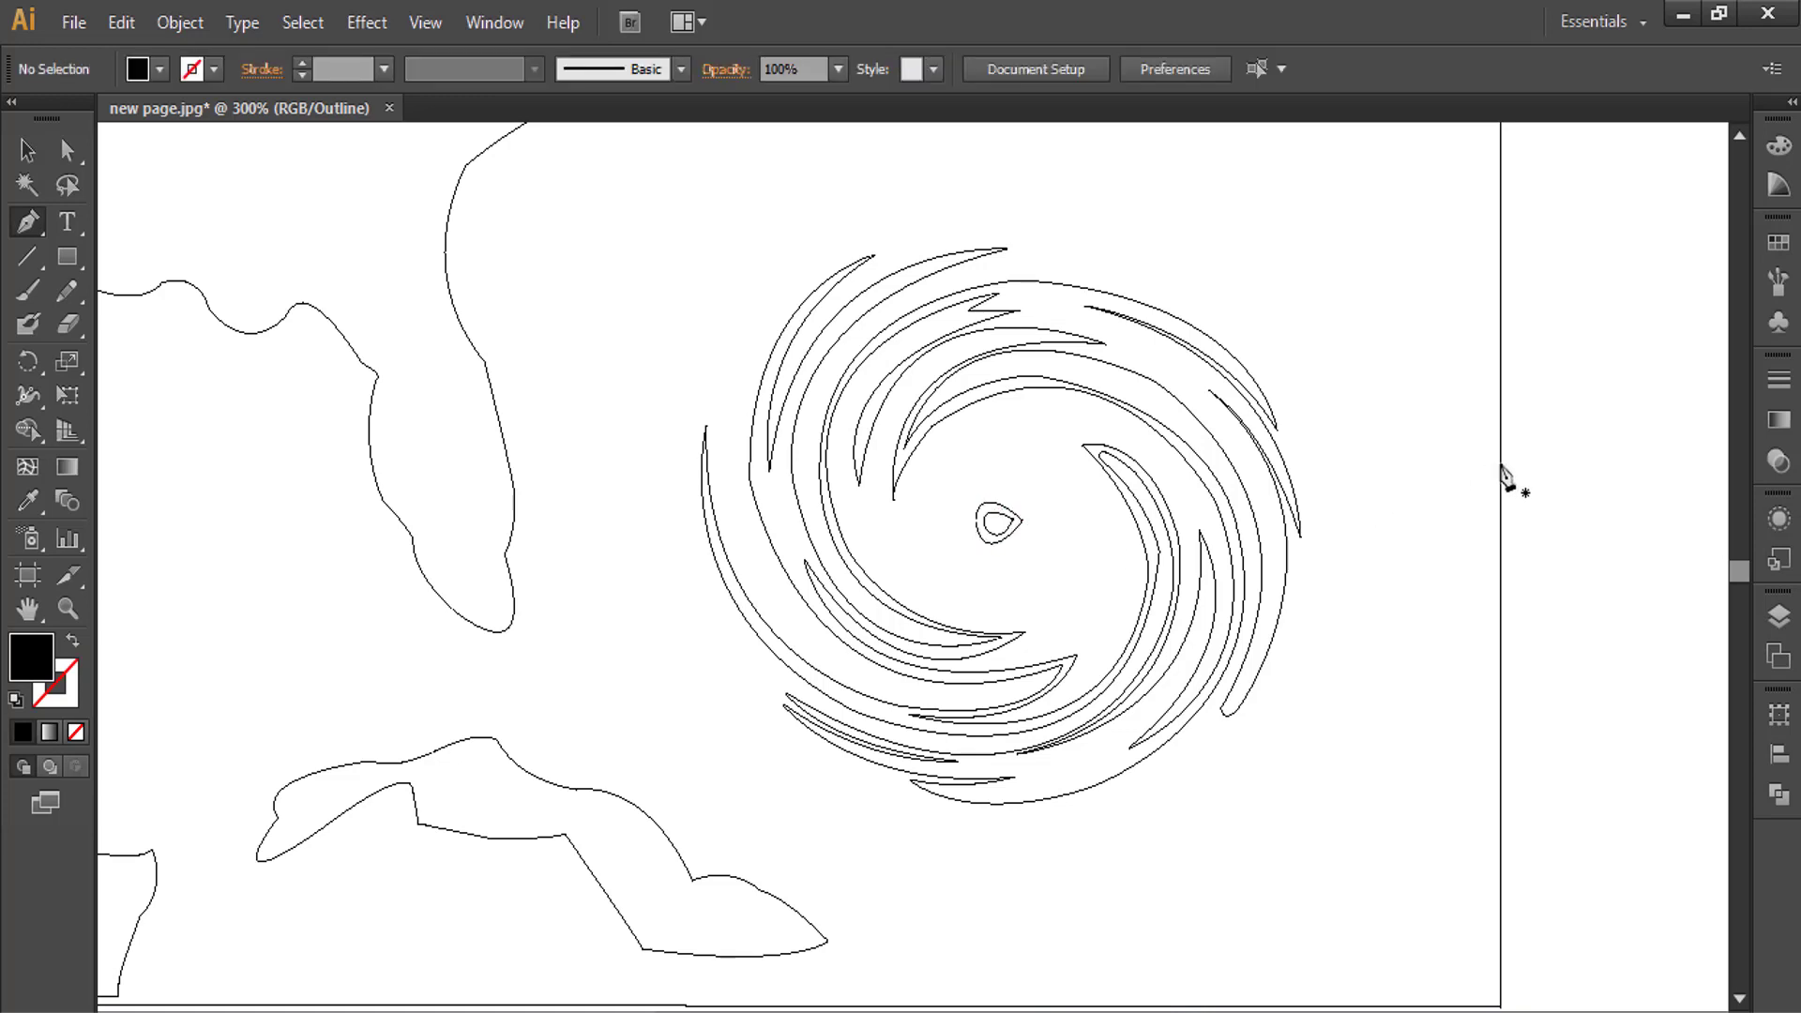
- Pan and zoom out until the whole map and hurricane are visible
{"action": "left_click_drag", "start_coordinate": [755, 469], "coordinate": [1039, 489]}
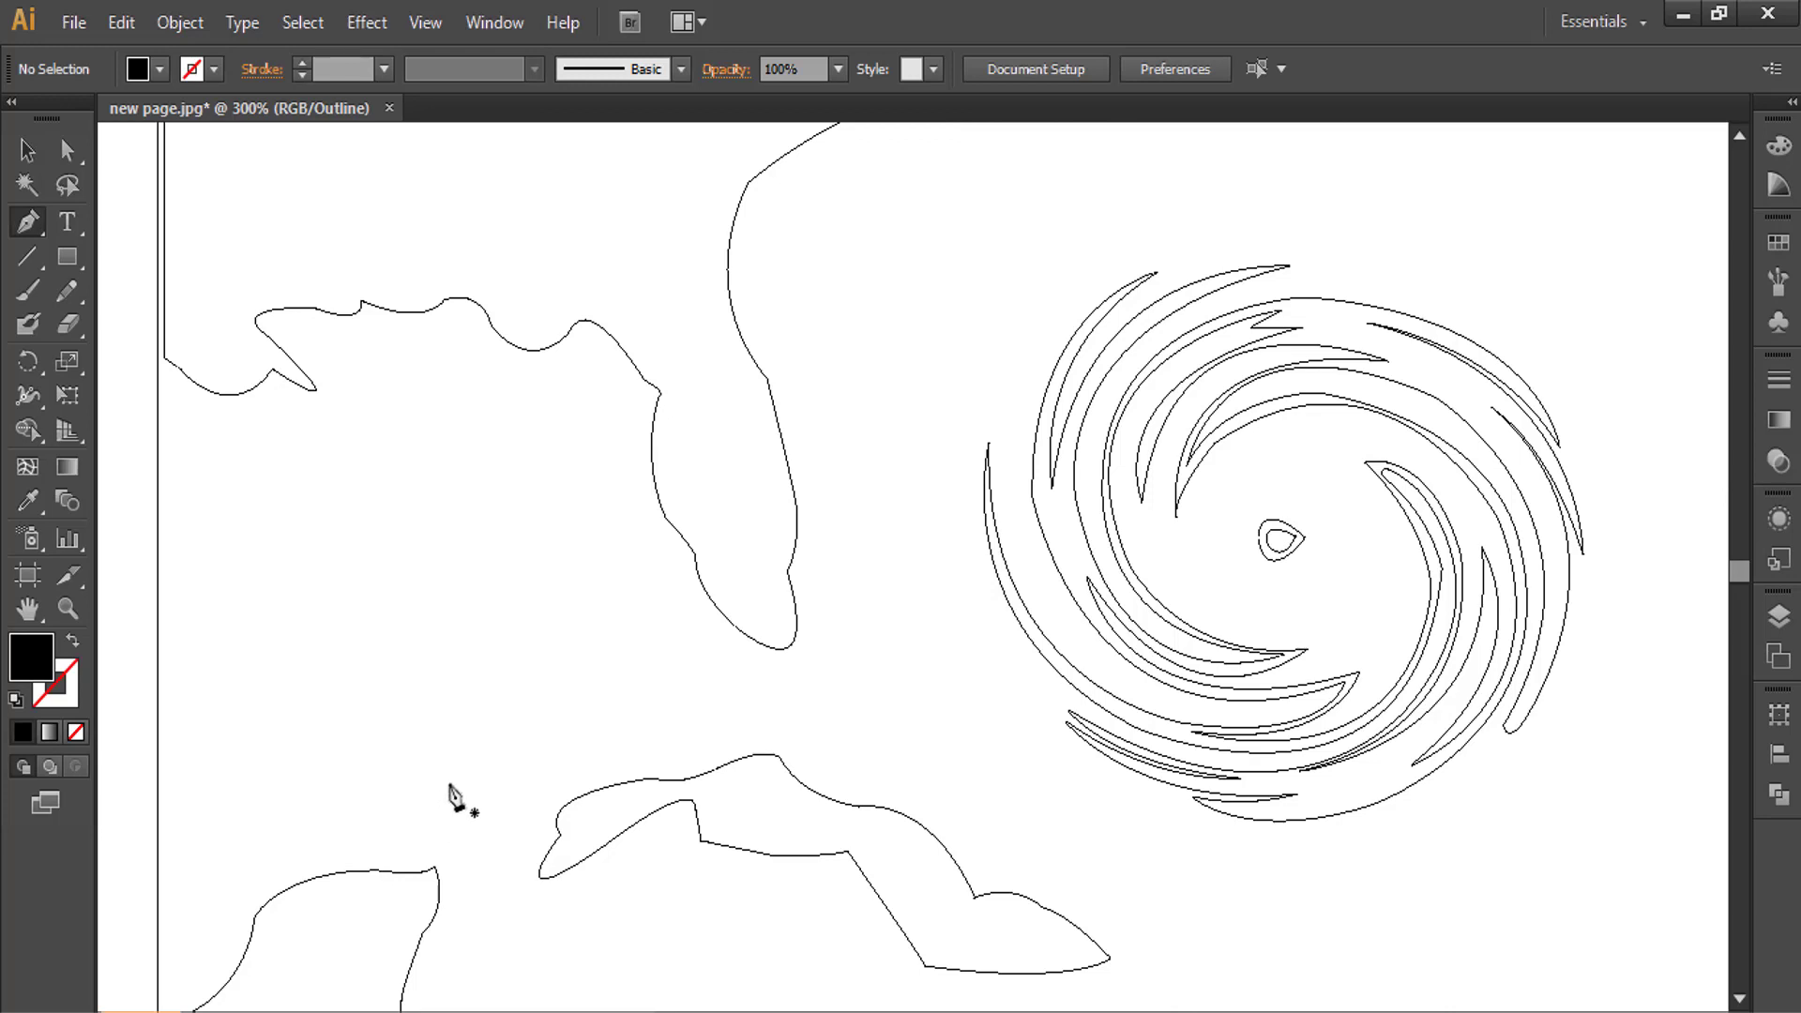
{"action": "scroll", "coordinate": [1016, 623], "scroll_direction": "down", "scroll_amount": 2, "text": "alt"}
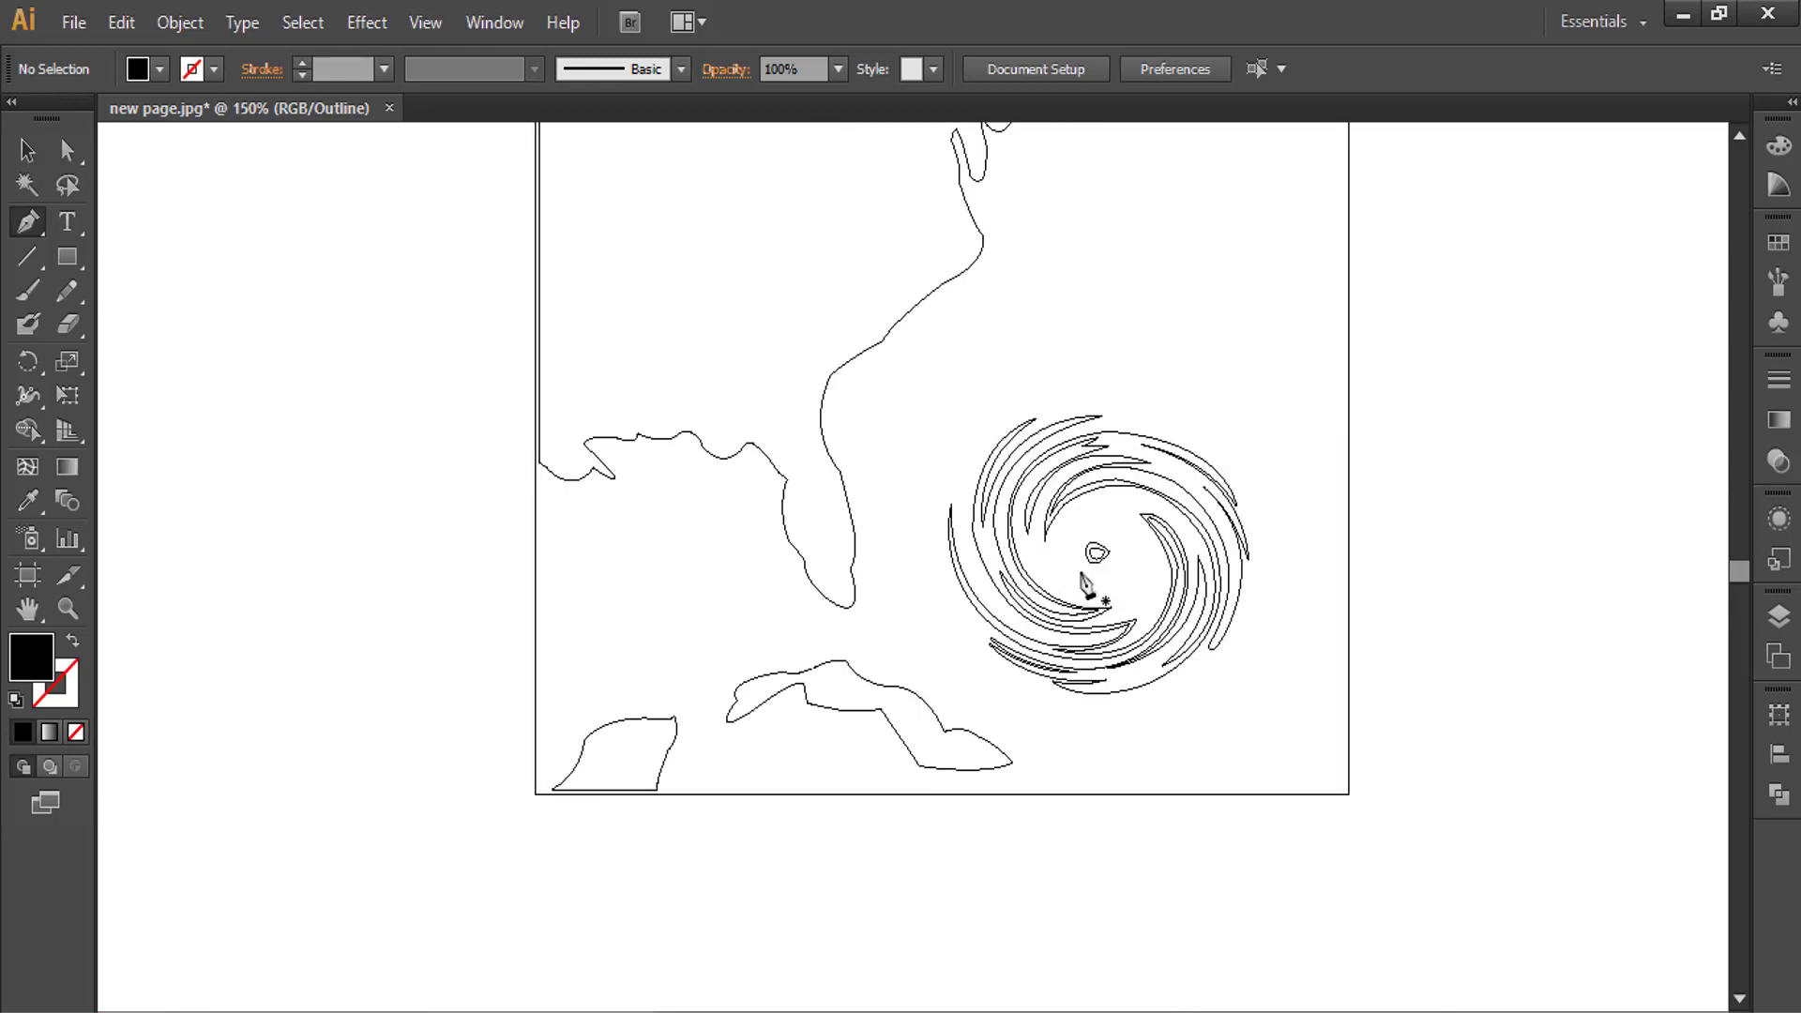
{"action": "scroll", "coordinate": [657, 713], "scroll_direction": "up", "scroll_amount": 3}
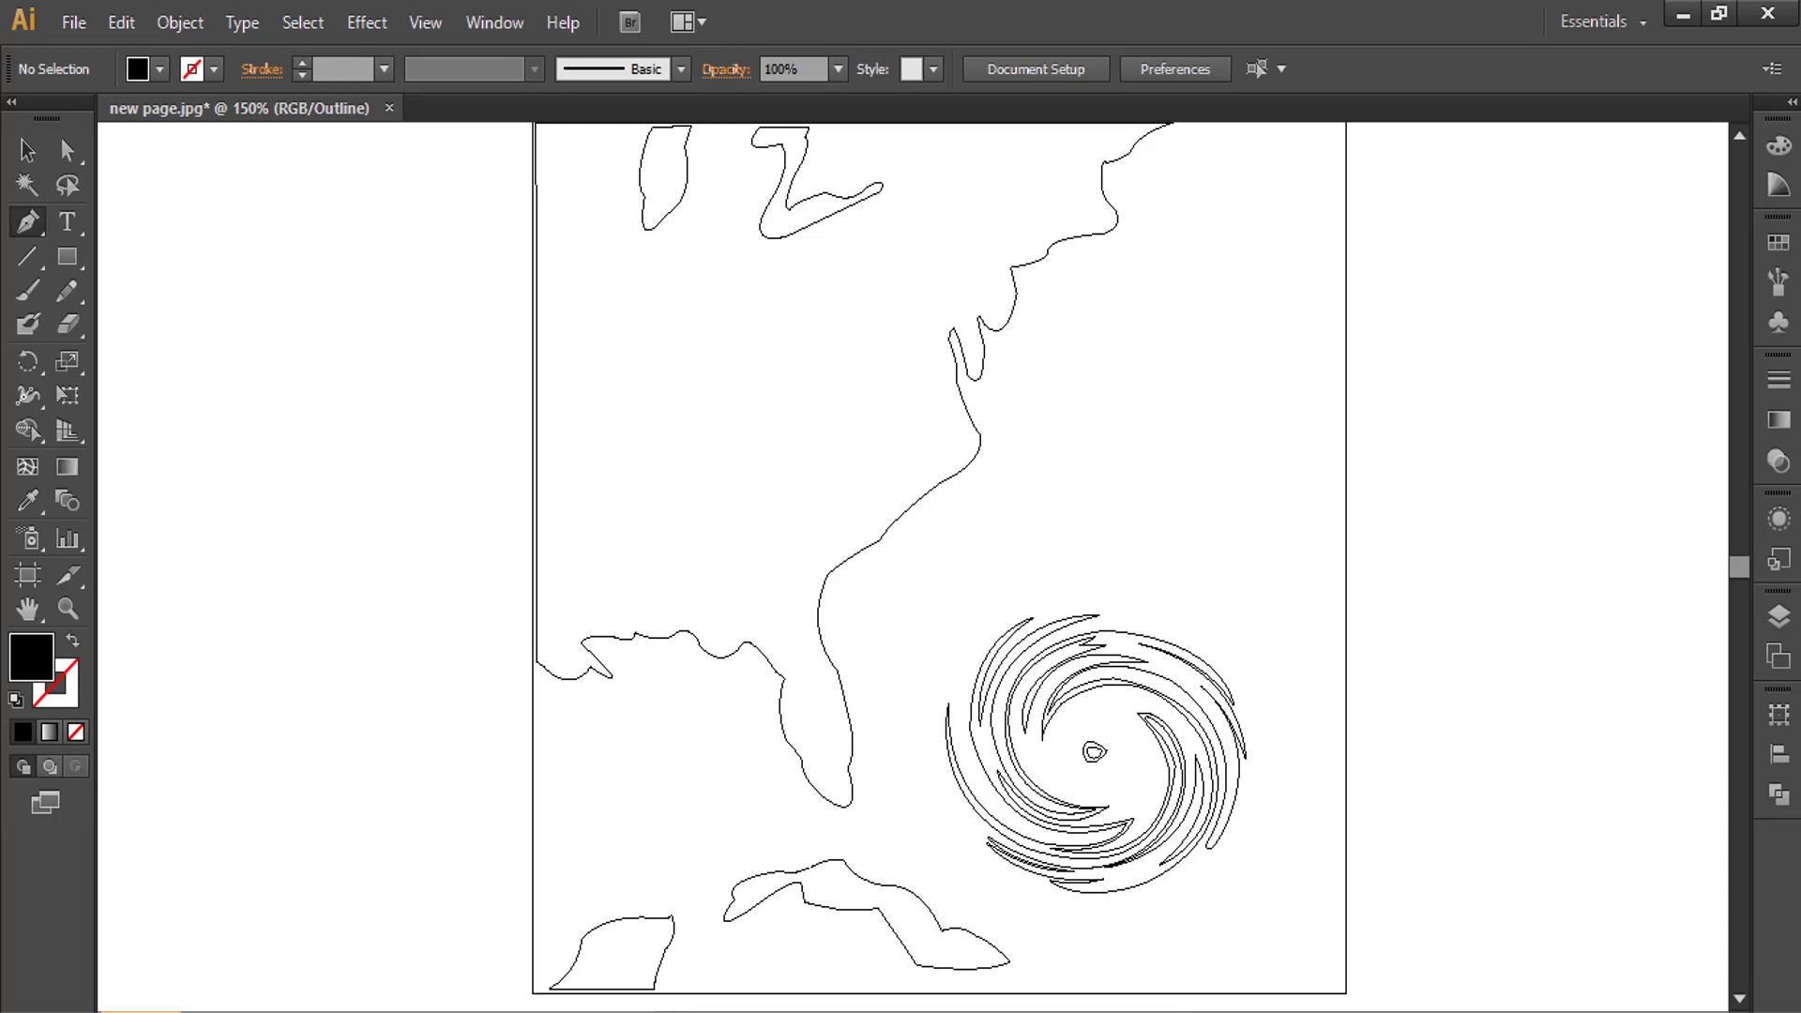
{"action": "key", "text": "ctrl+minus"}
- Marquee-select every map path and create a new blank 1280×720 document
{"action": "scroll", "coordinate": [924, 554], "scroll_direction": "up", "scroll_amount": 1}
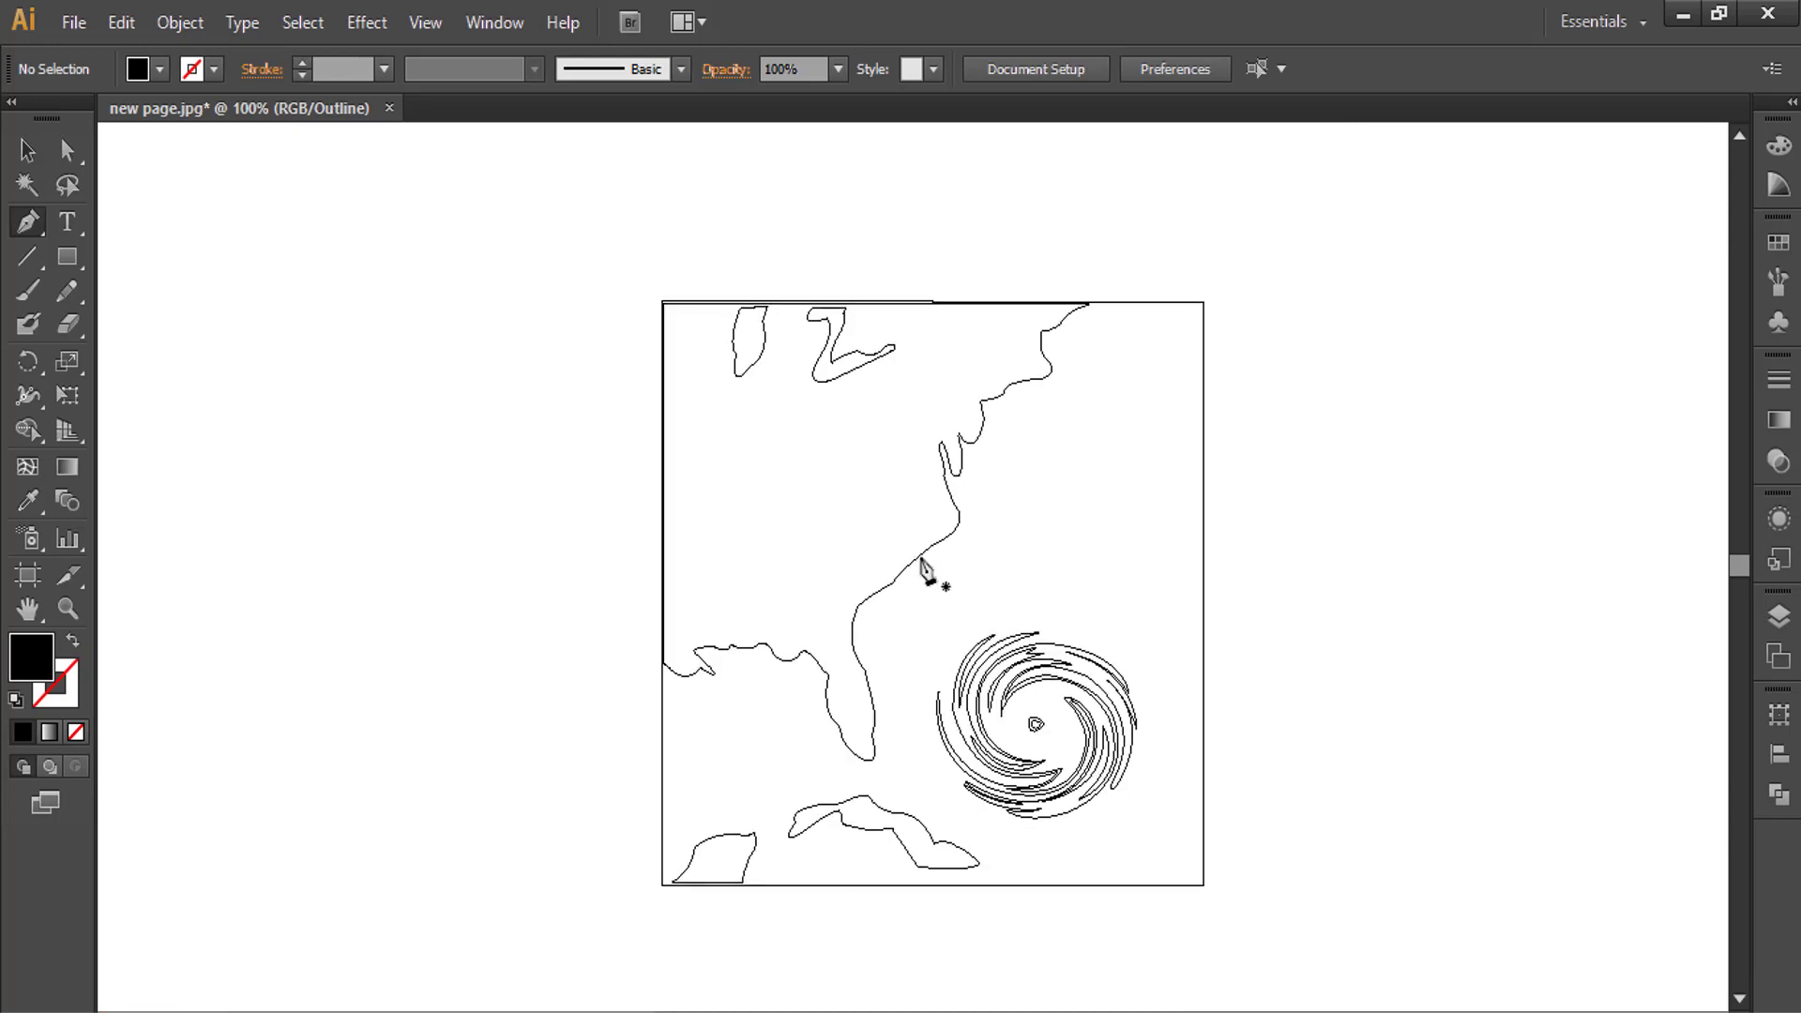
{"action": "key", "text": "v"}
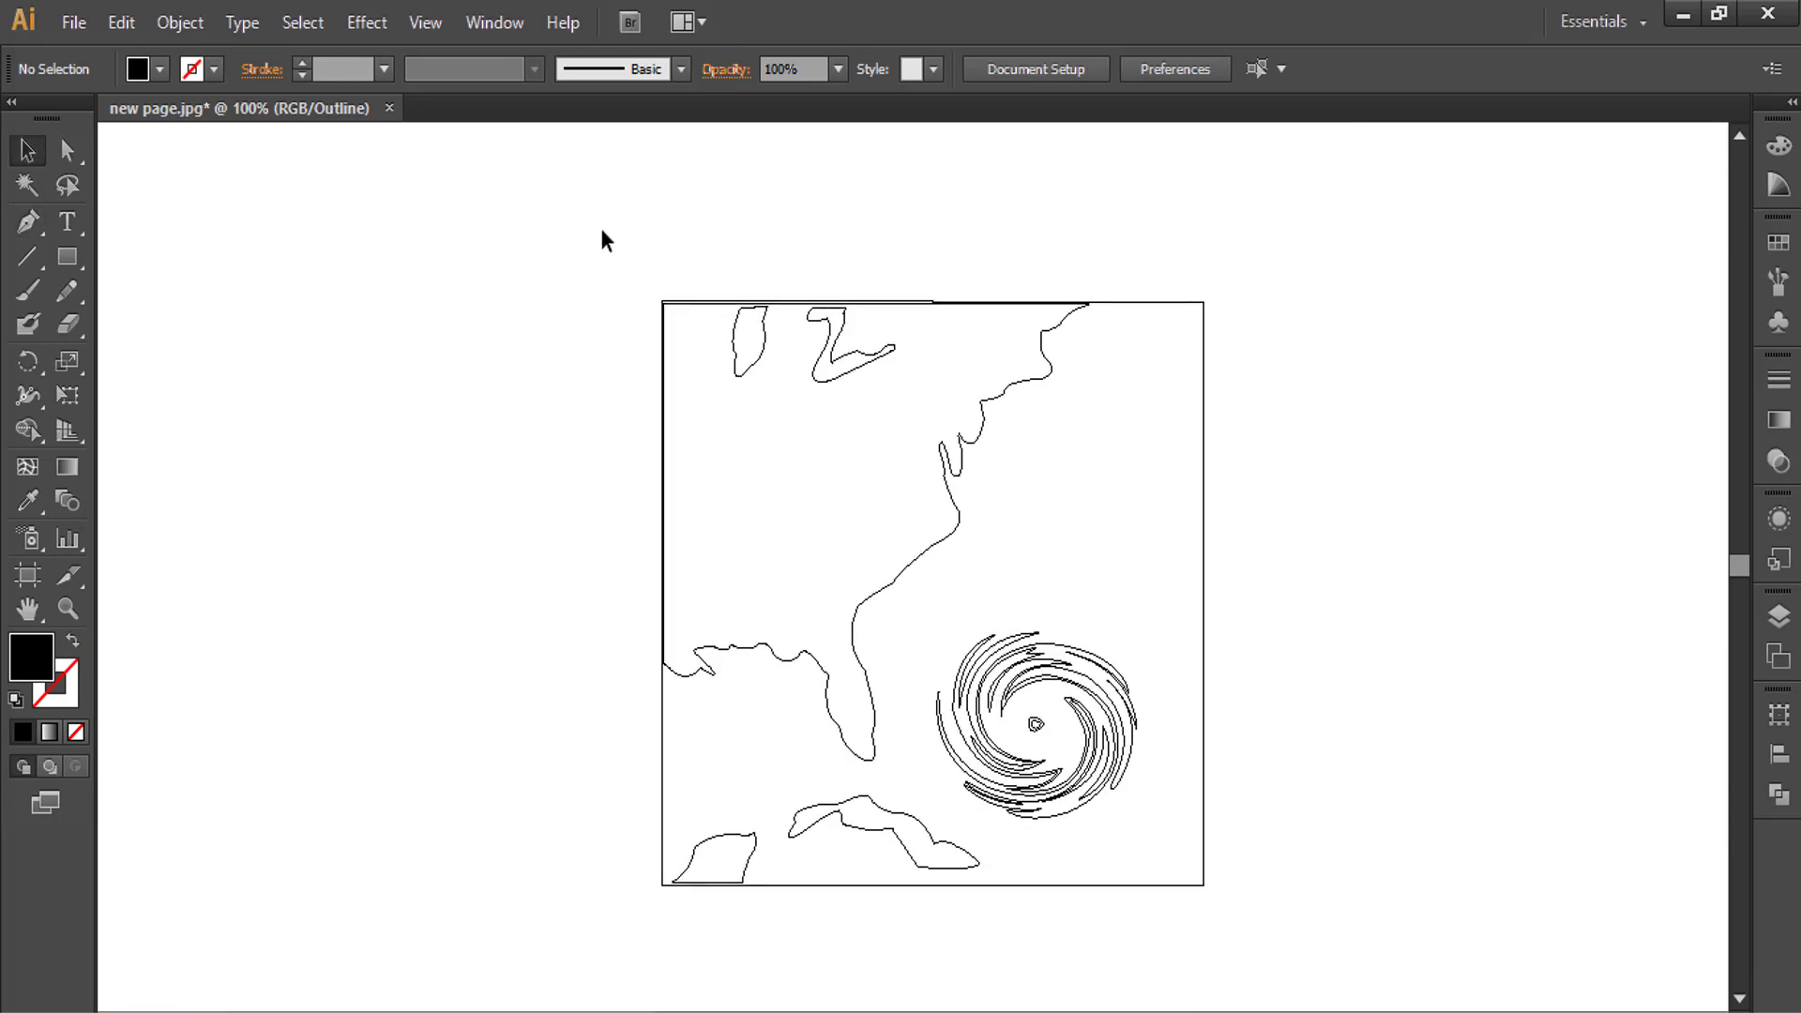
{"action": "left_click_drag", "start_coordinate": [602, 242], "coordinate": [1287, 962]}
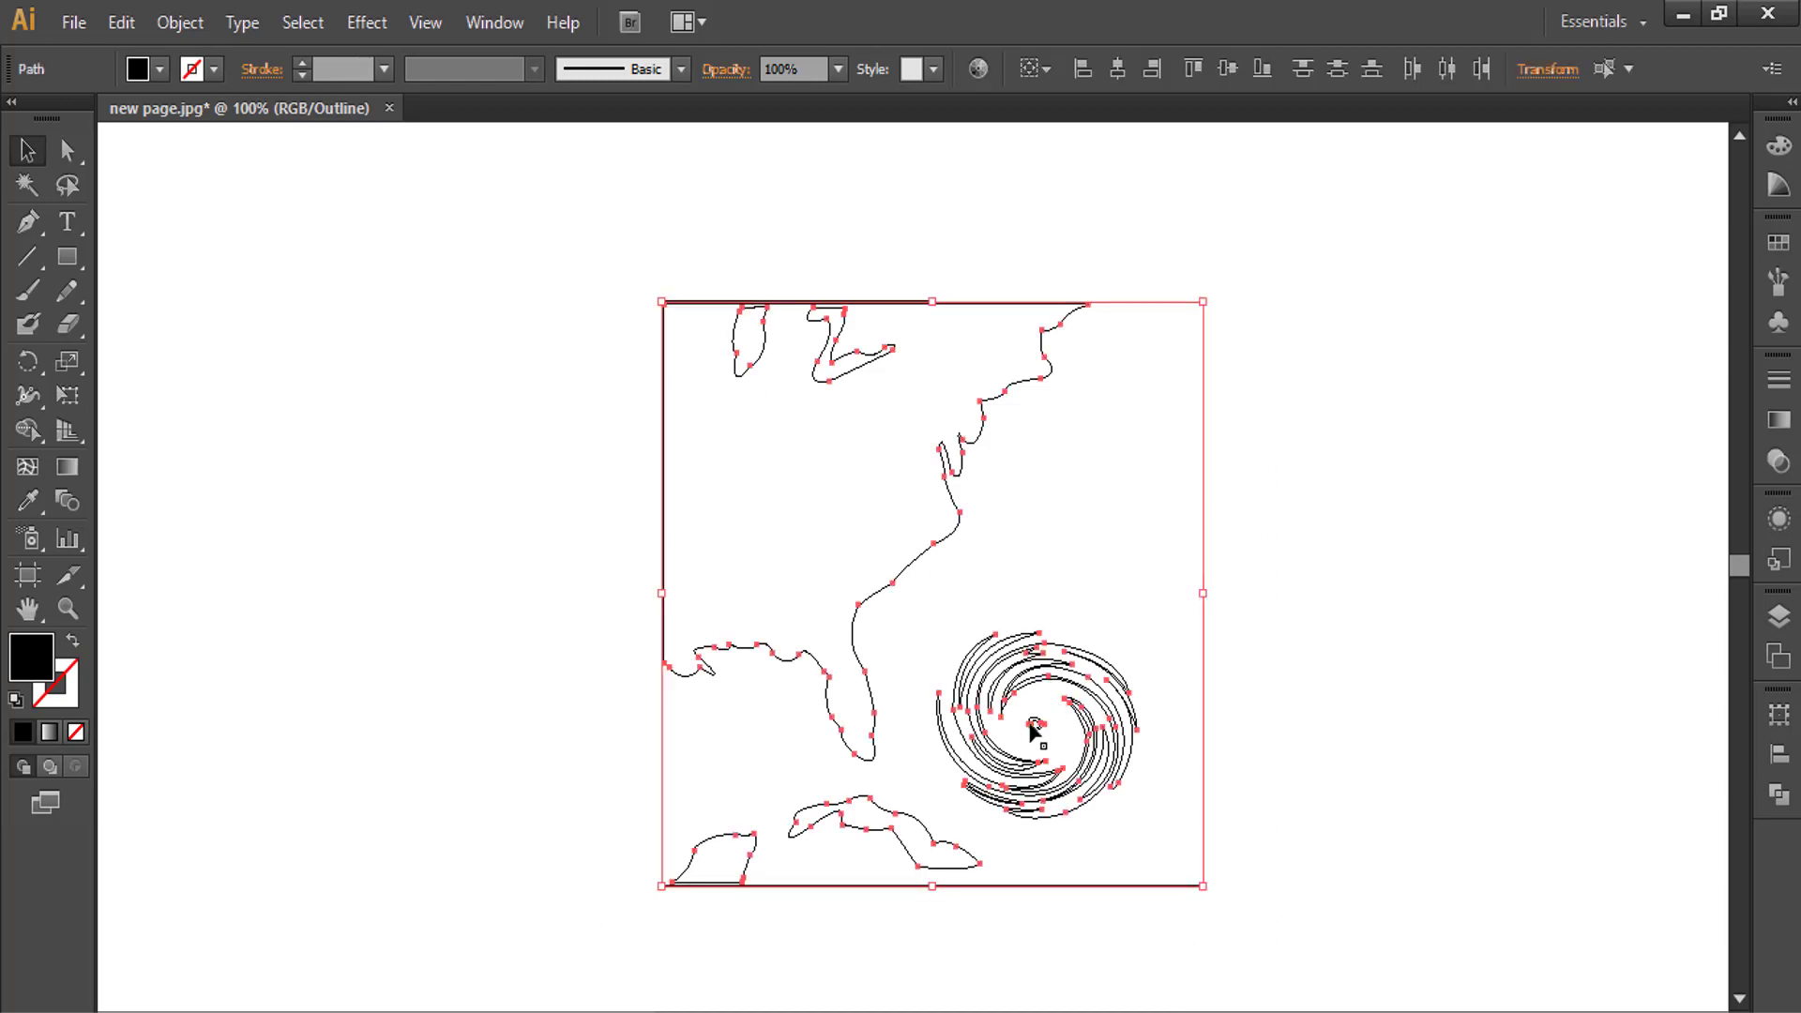
{"action": "left_click", "coordinate": [83, 26]}
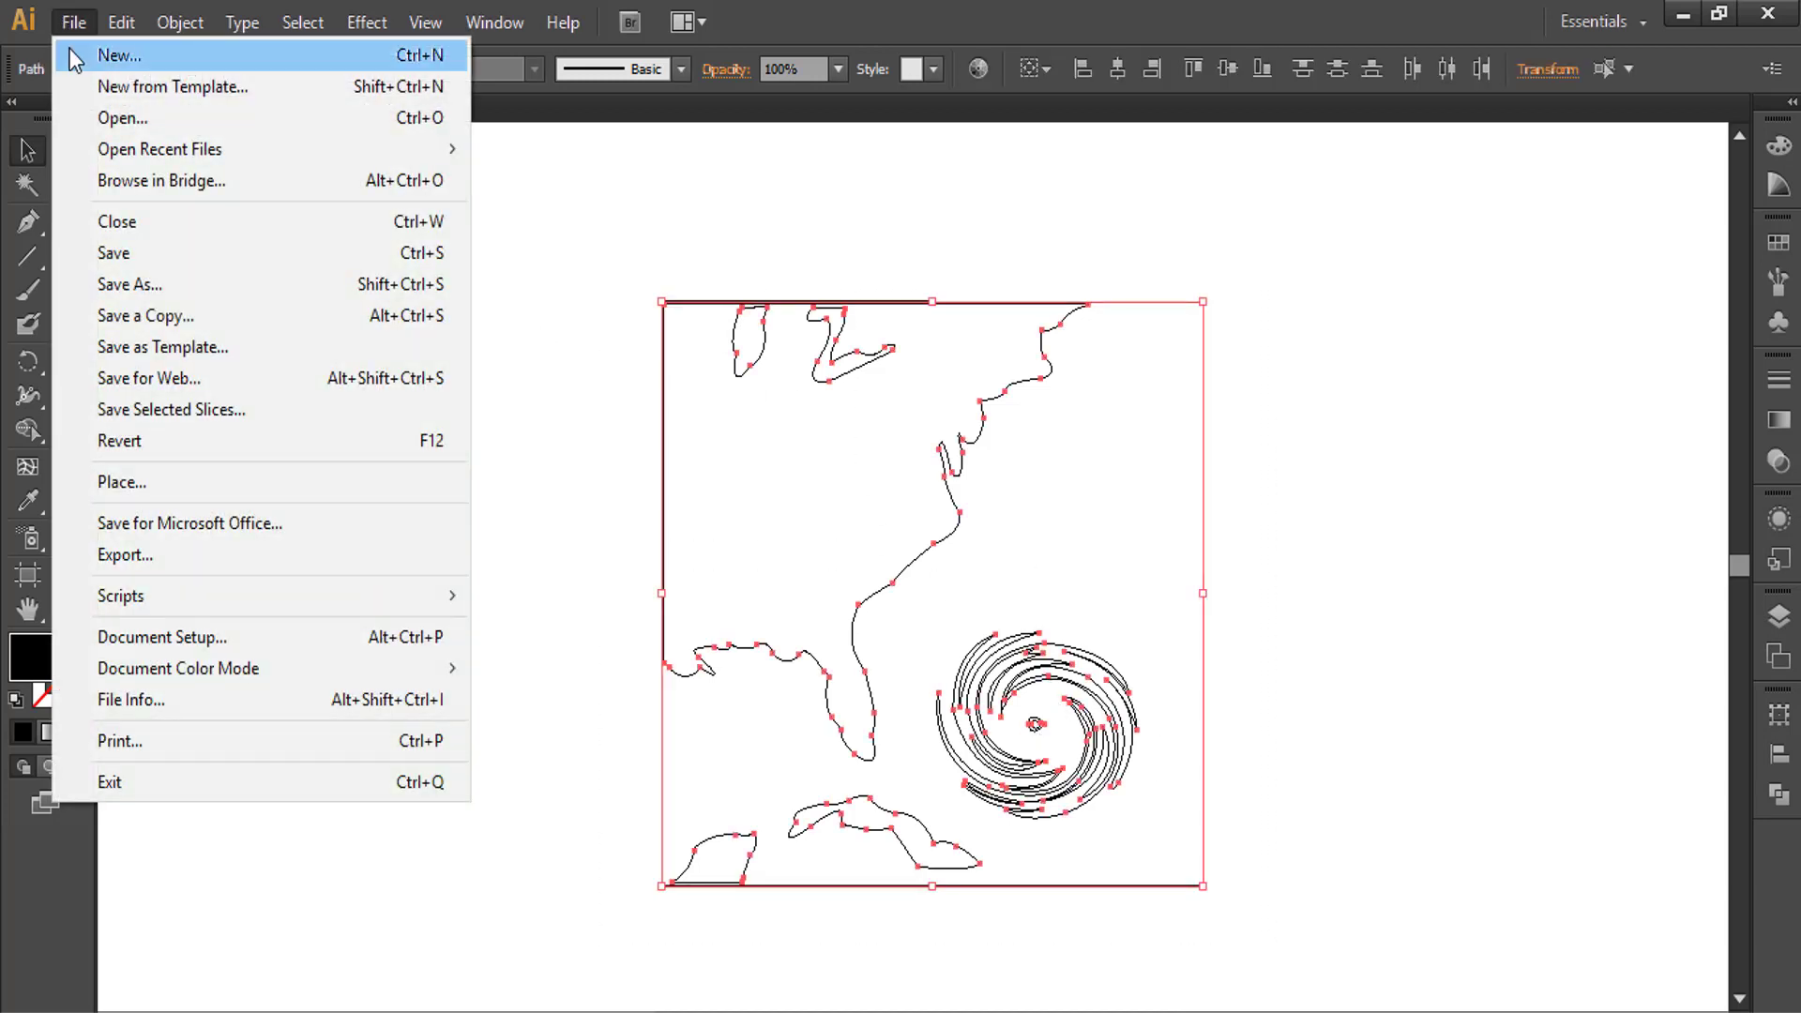
{"action": "left_click", "coordinate": [1013, 793]}
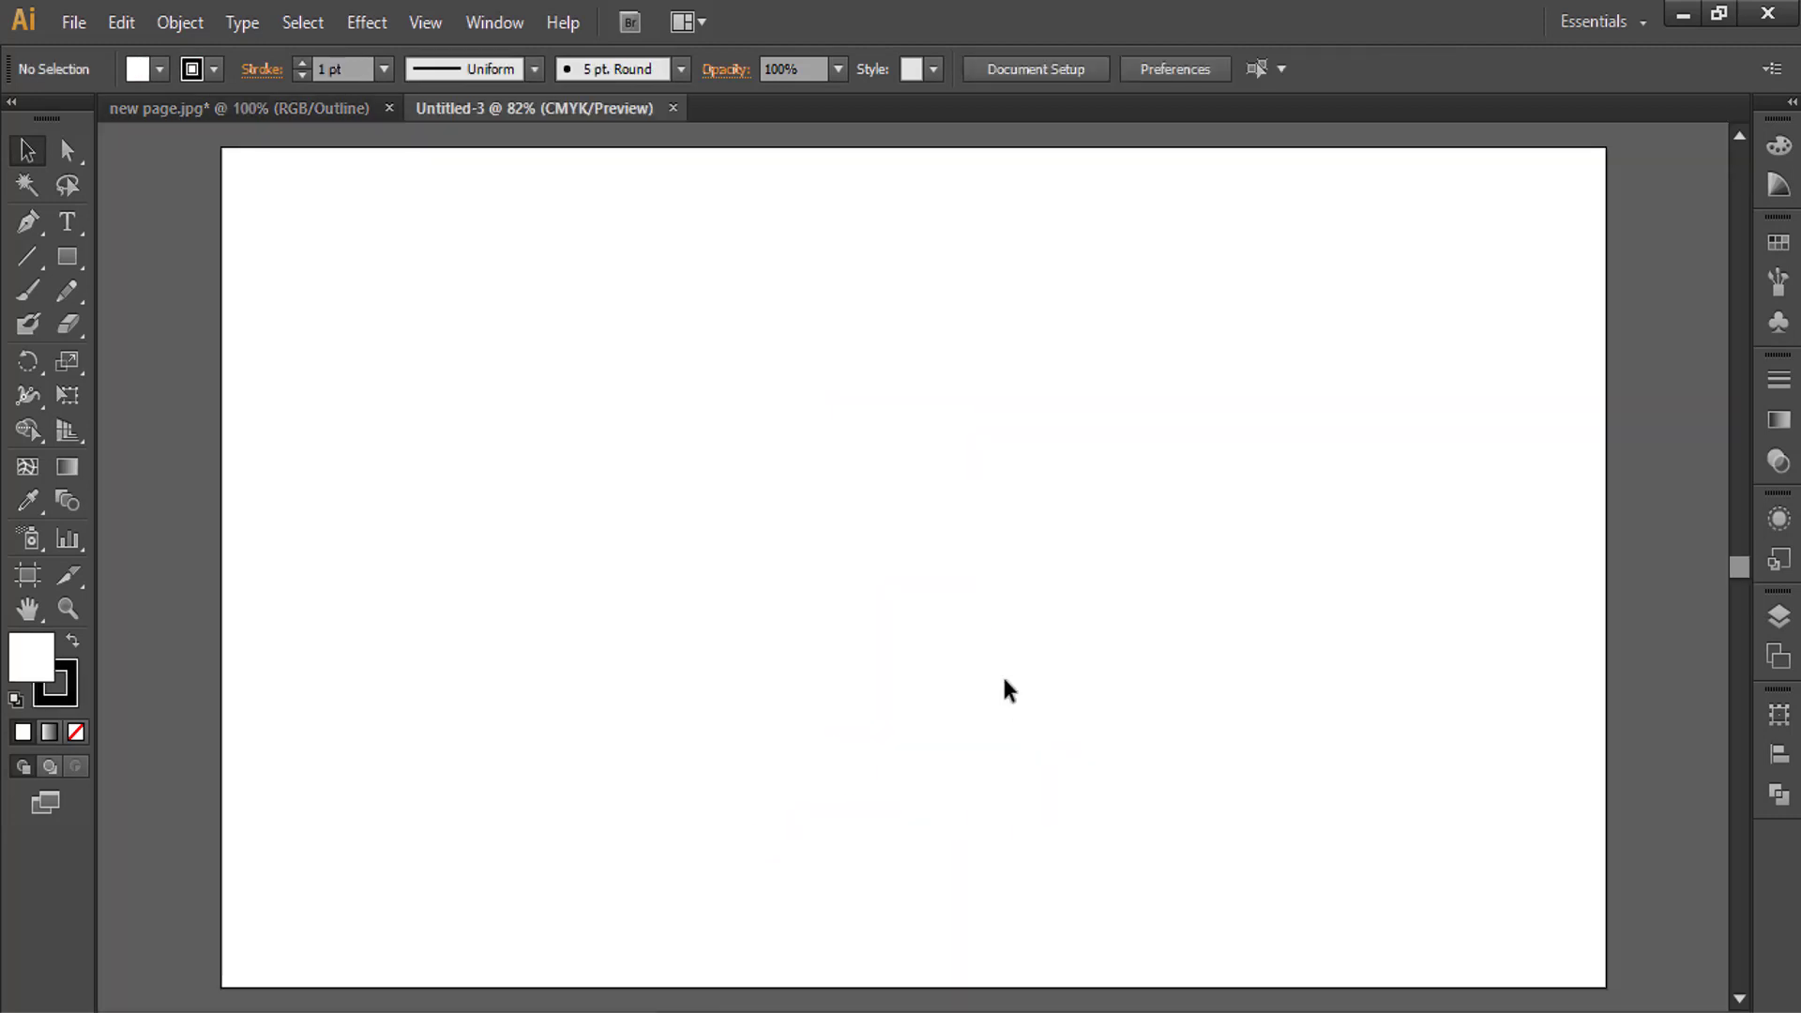
{"action": "left_click", "coordinate": [302, 107]}
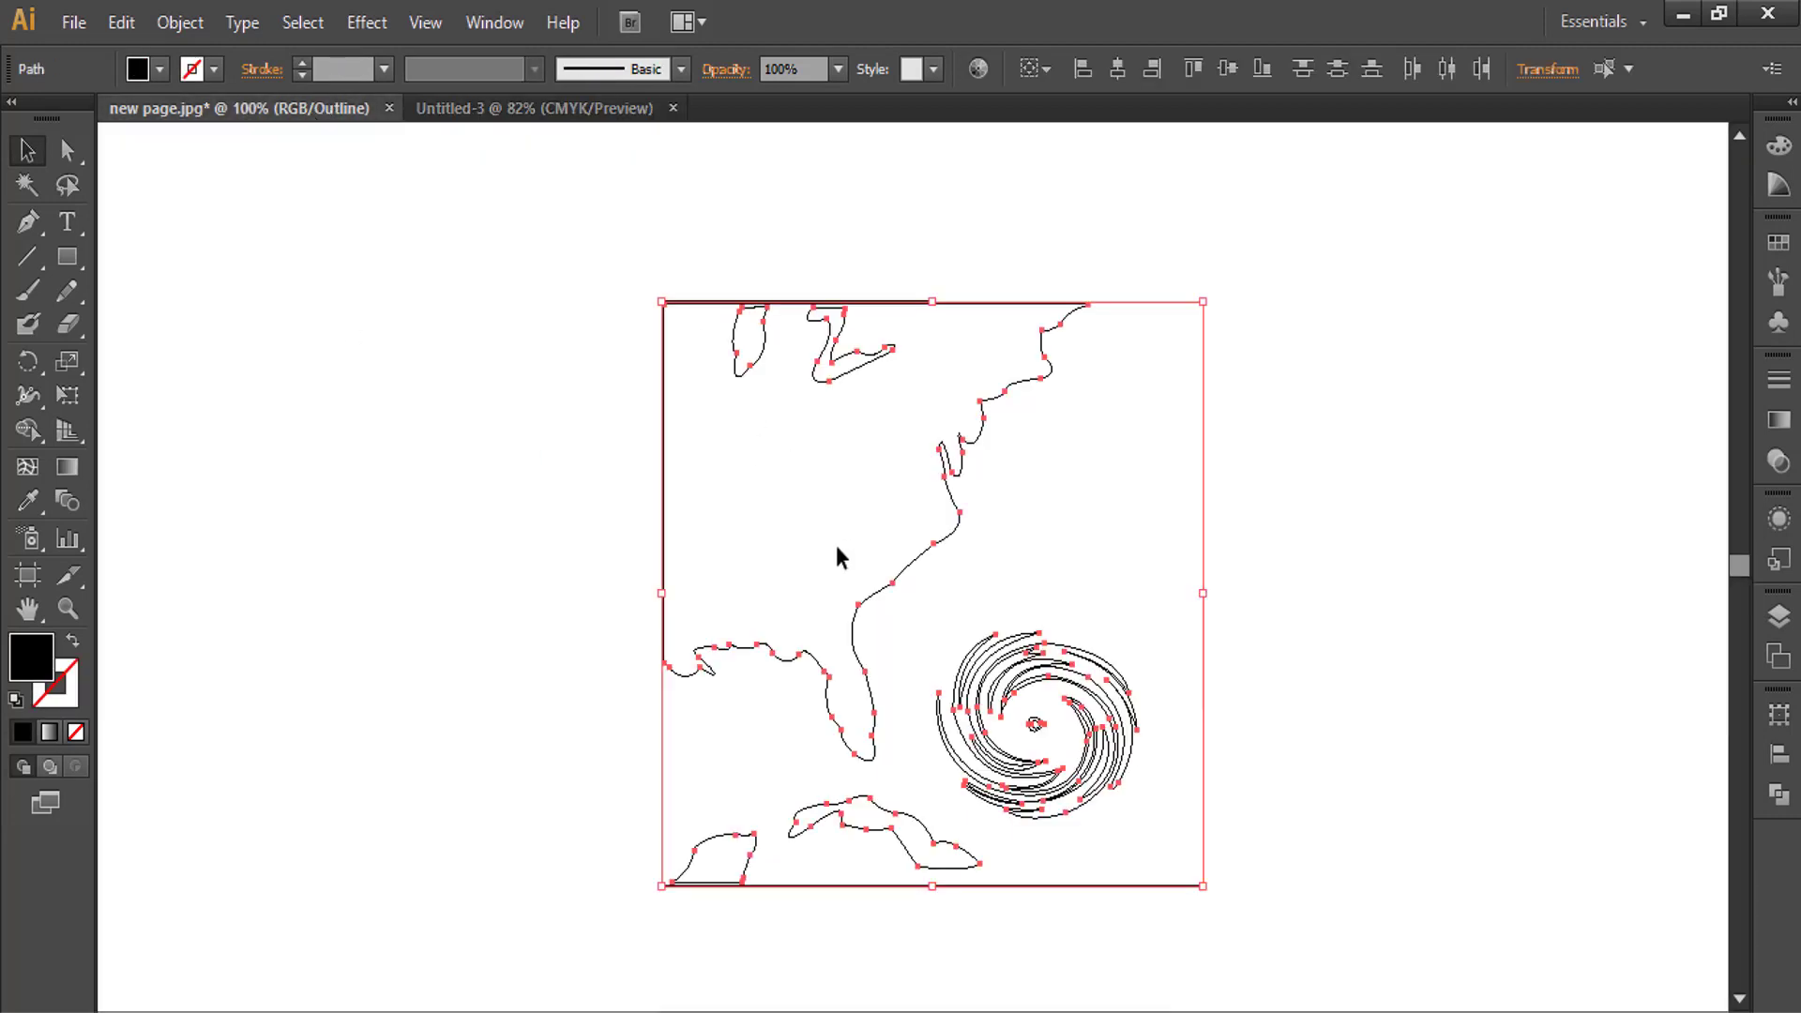
- Move the map artwork into the new document, zoom to 100% and scale it to fill the page
{"action": "mouse_move", "coordinate": [1031, 726]}
{"action": "left_mouse_down"}
{"action": "mouse_move", "coordinate": [561, 111]}
{"action": "mouse_move", "coordinate": [870, 617]}
{"action": "mouse_move", "coordinate": [880, 580]}
{"action": "mouse_move", "coordinate": [1023, 687]}
{"action": "left_mouse_up"}
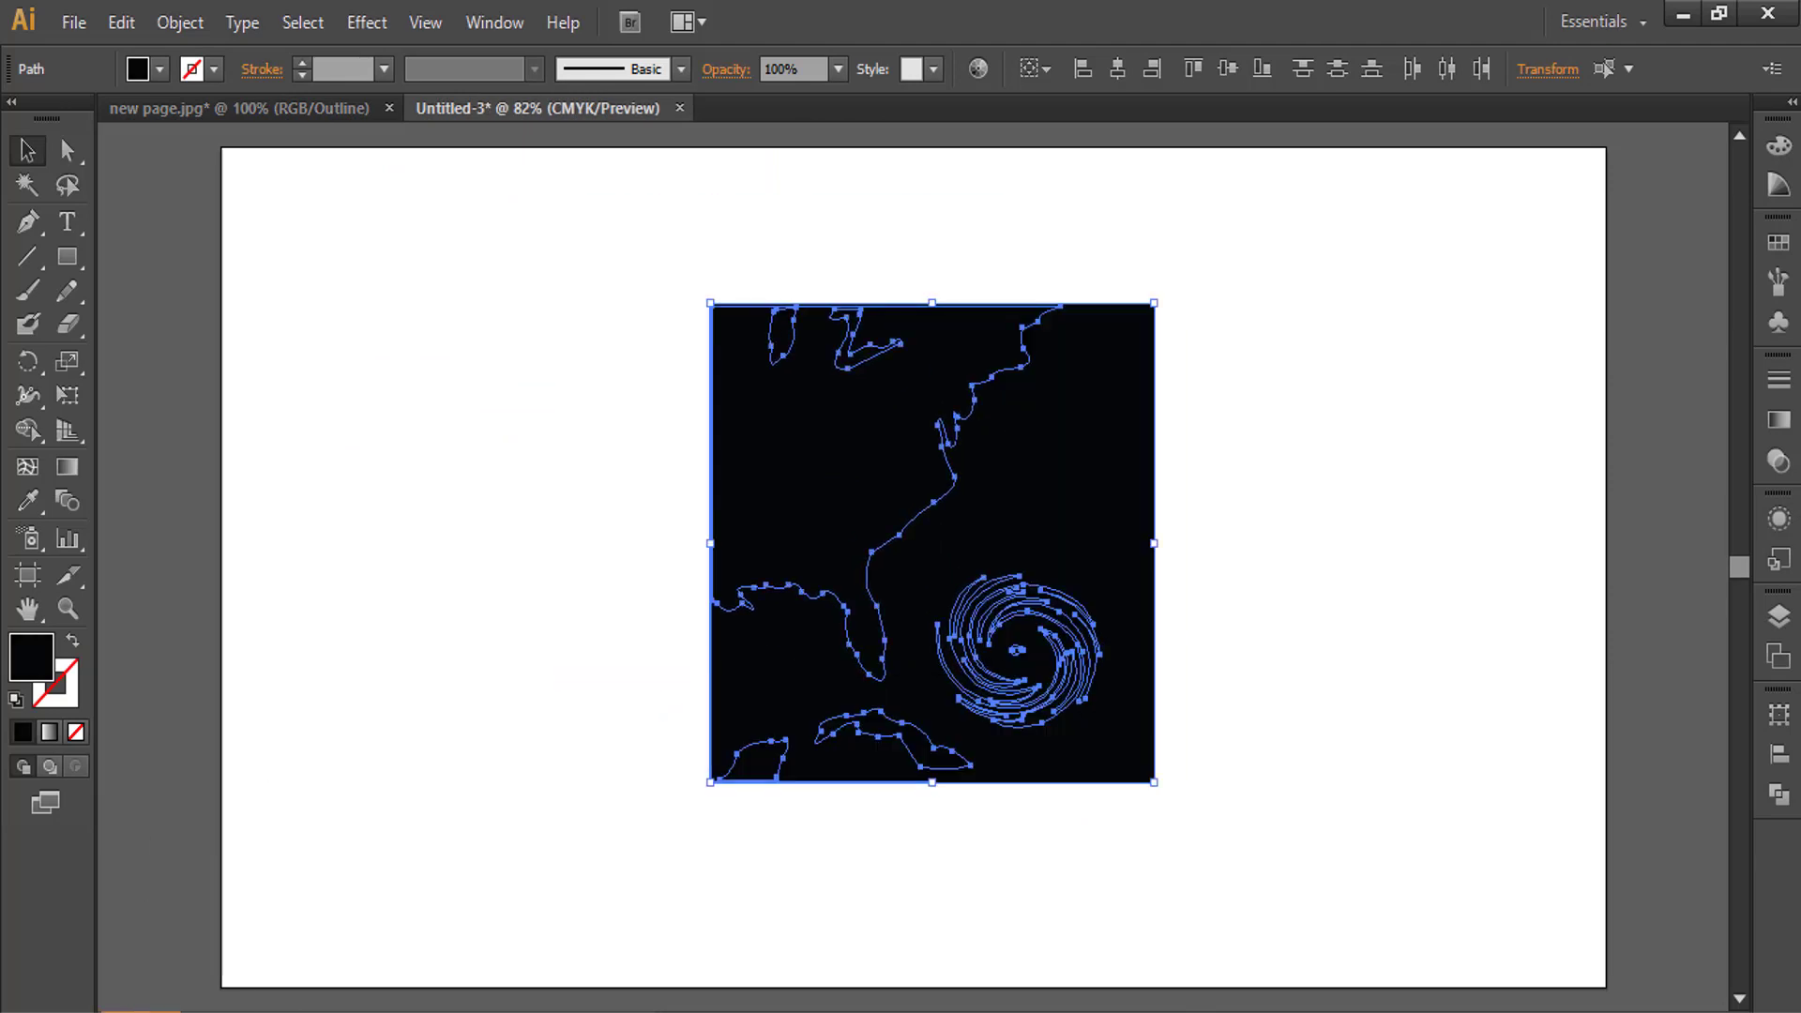
{"action": "key", "text": "ctrl+1"}
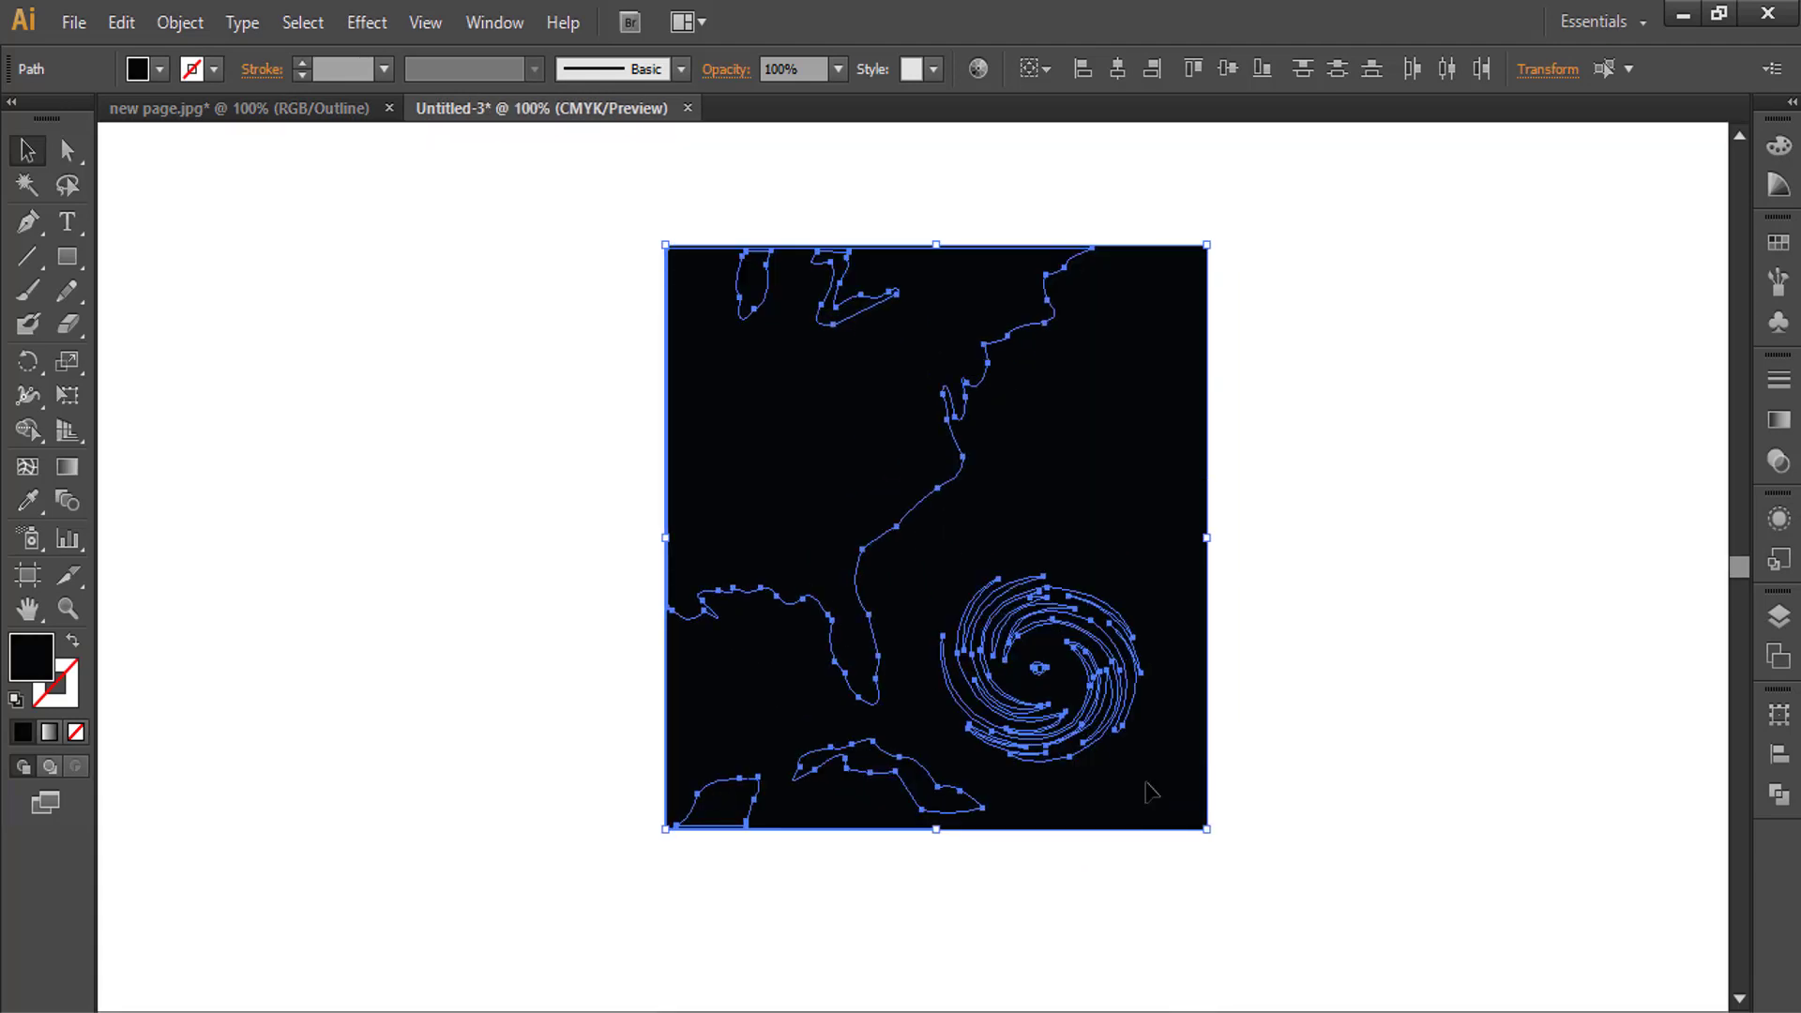
{"action": "left_click_drag", "start_coordinate": [1207, 829], "coordinate": [1343, 977]}
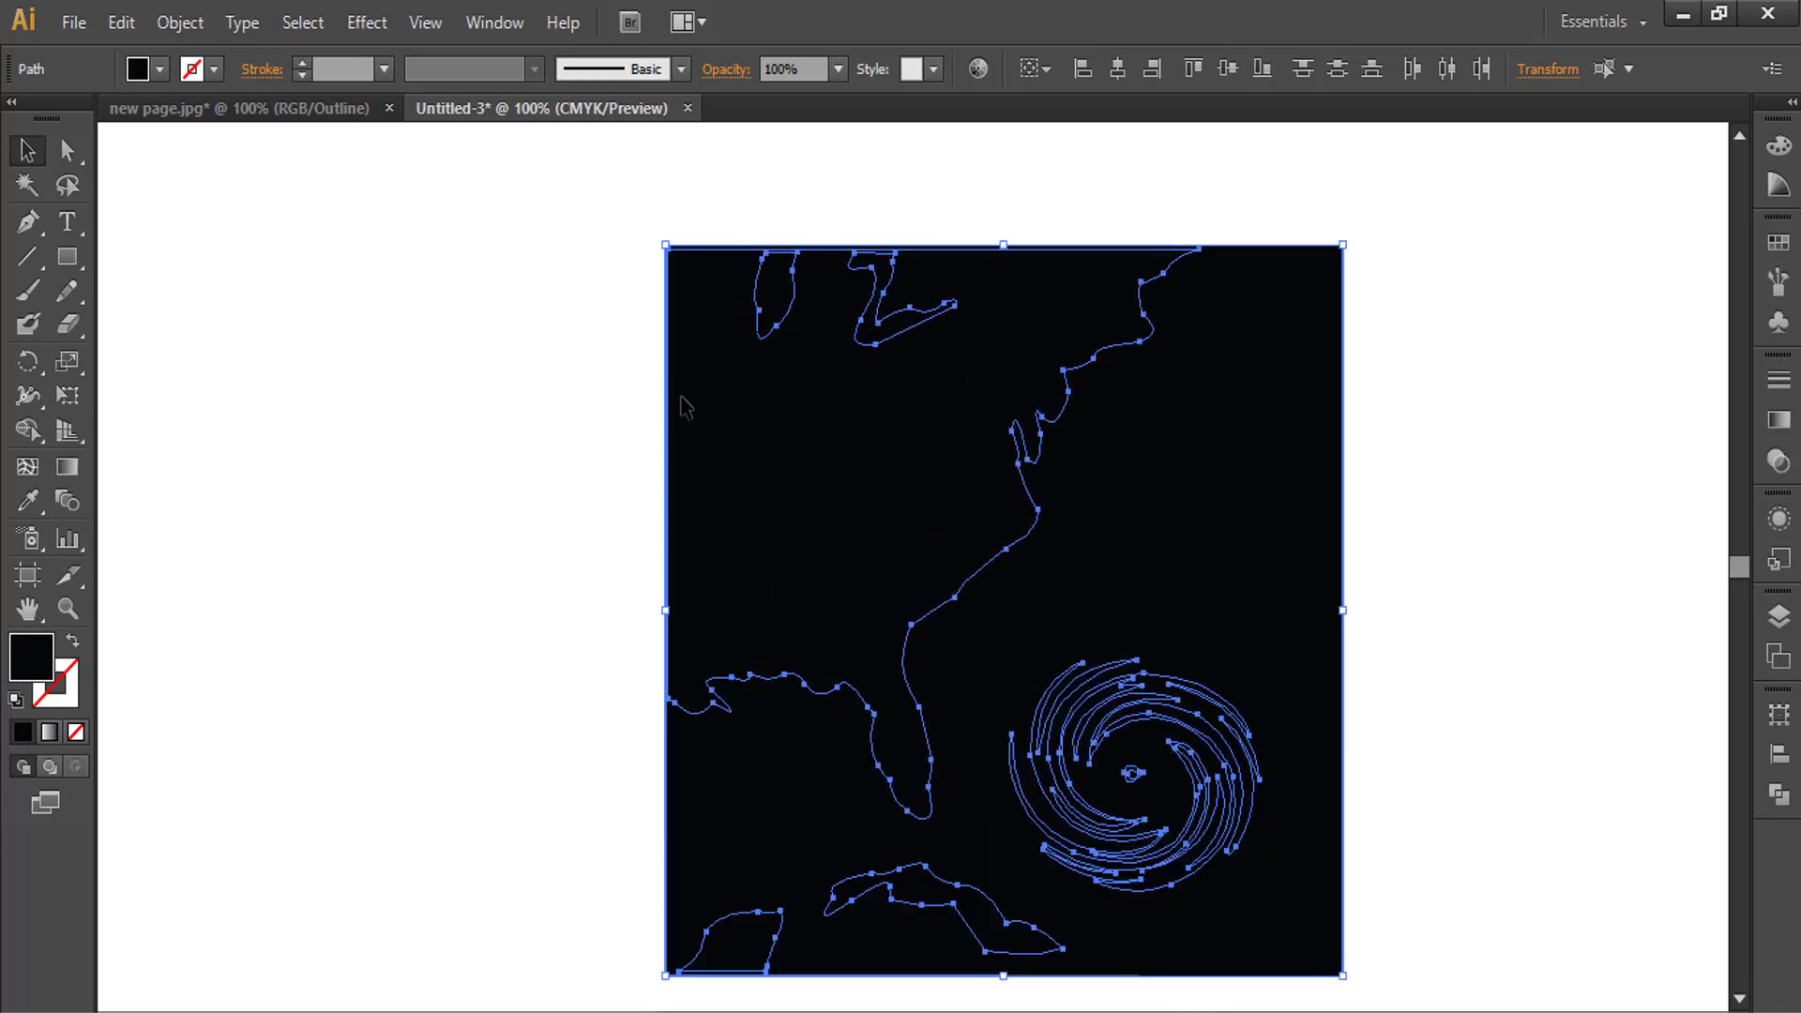
{"action": "left_click_drag", "start_coordinate": [671, 251], "coordinate": [511, 141]}
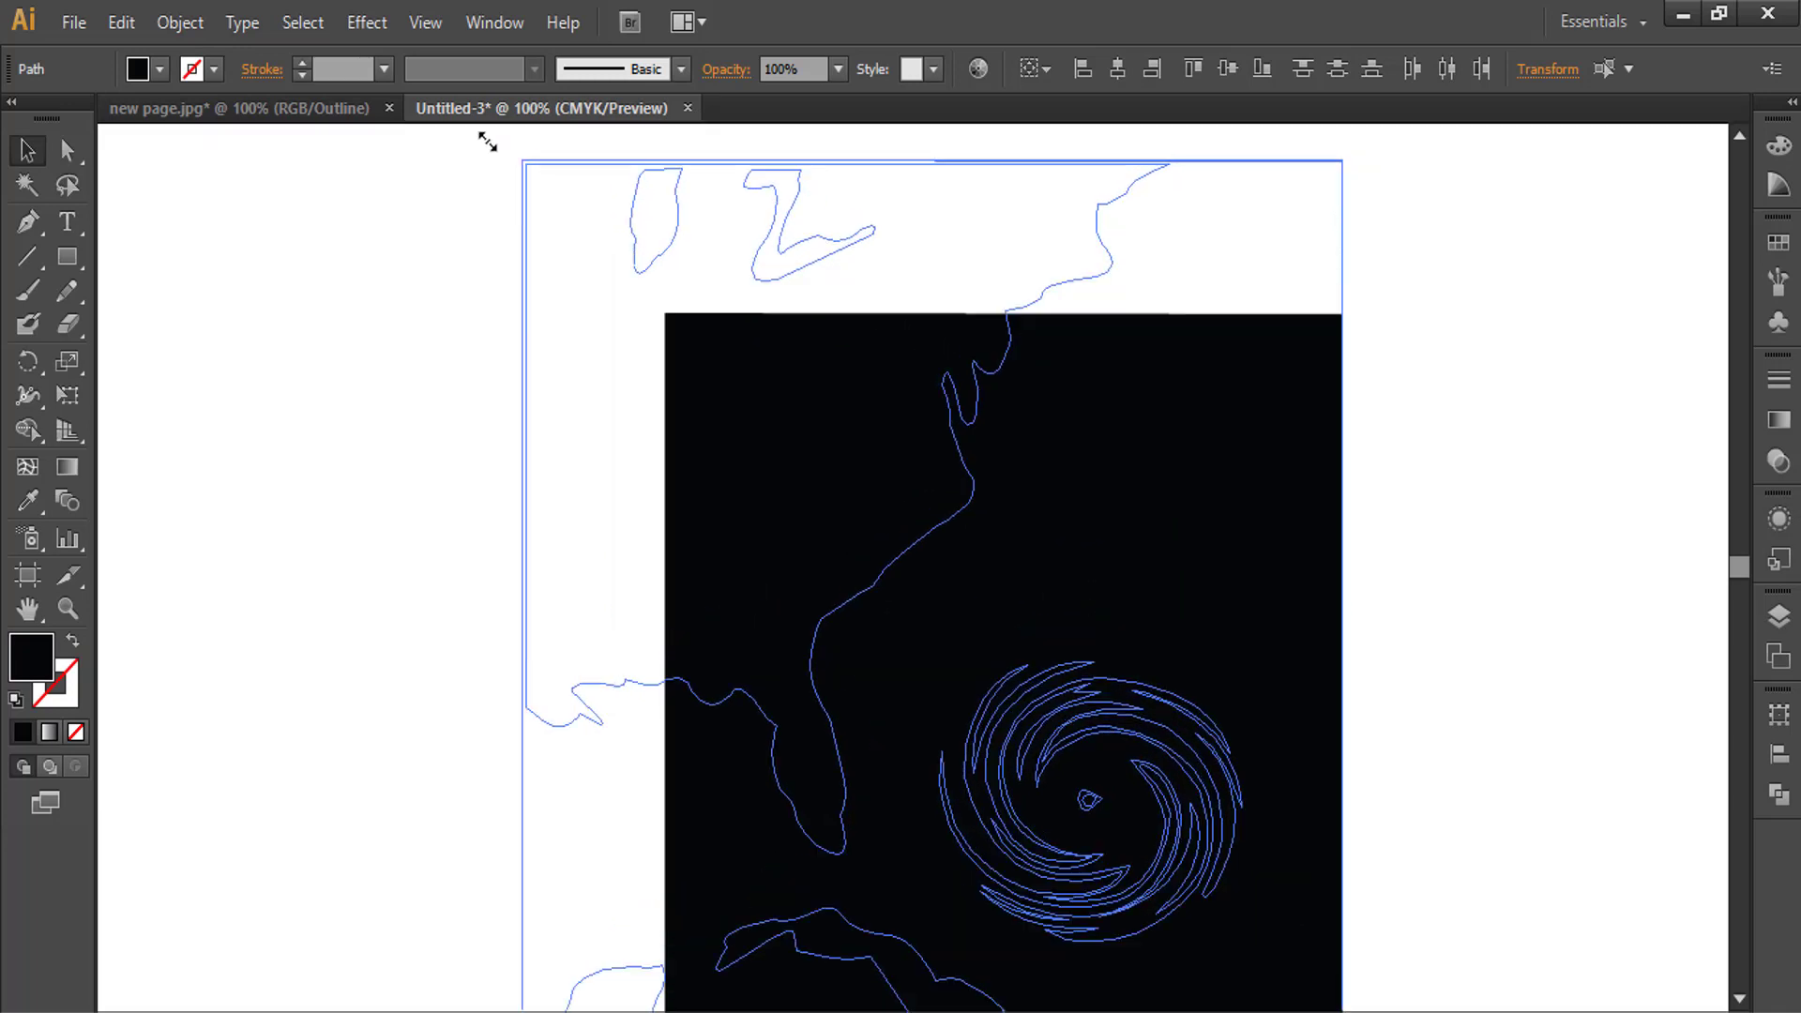
{"action": "scroll", "coordinate": [683, 507], "scroll_direction": "down", "scroll_amount": 3}
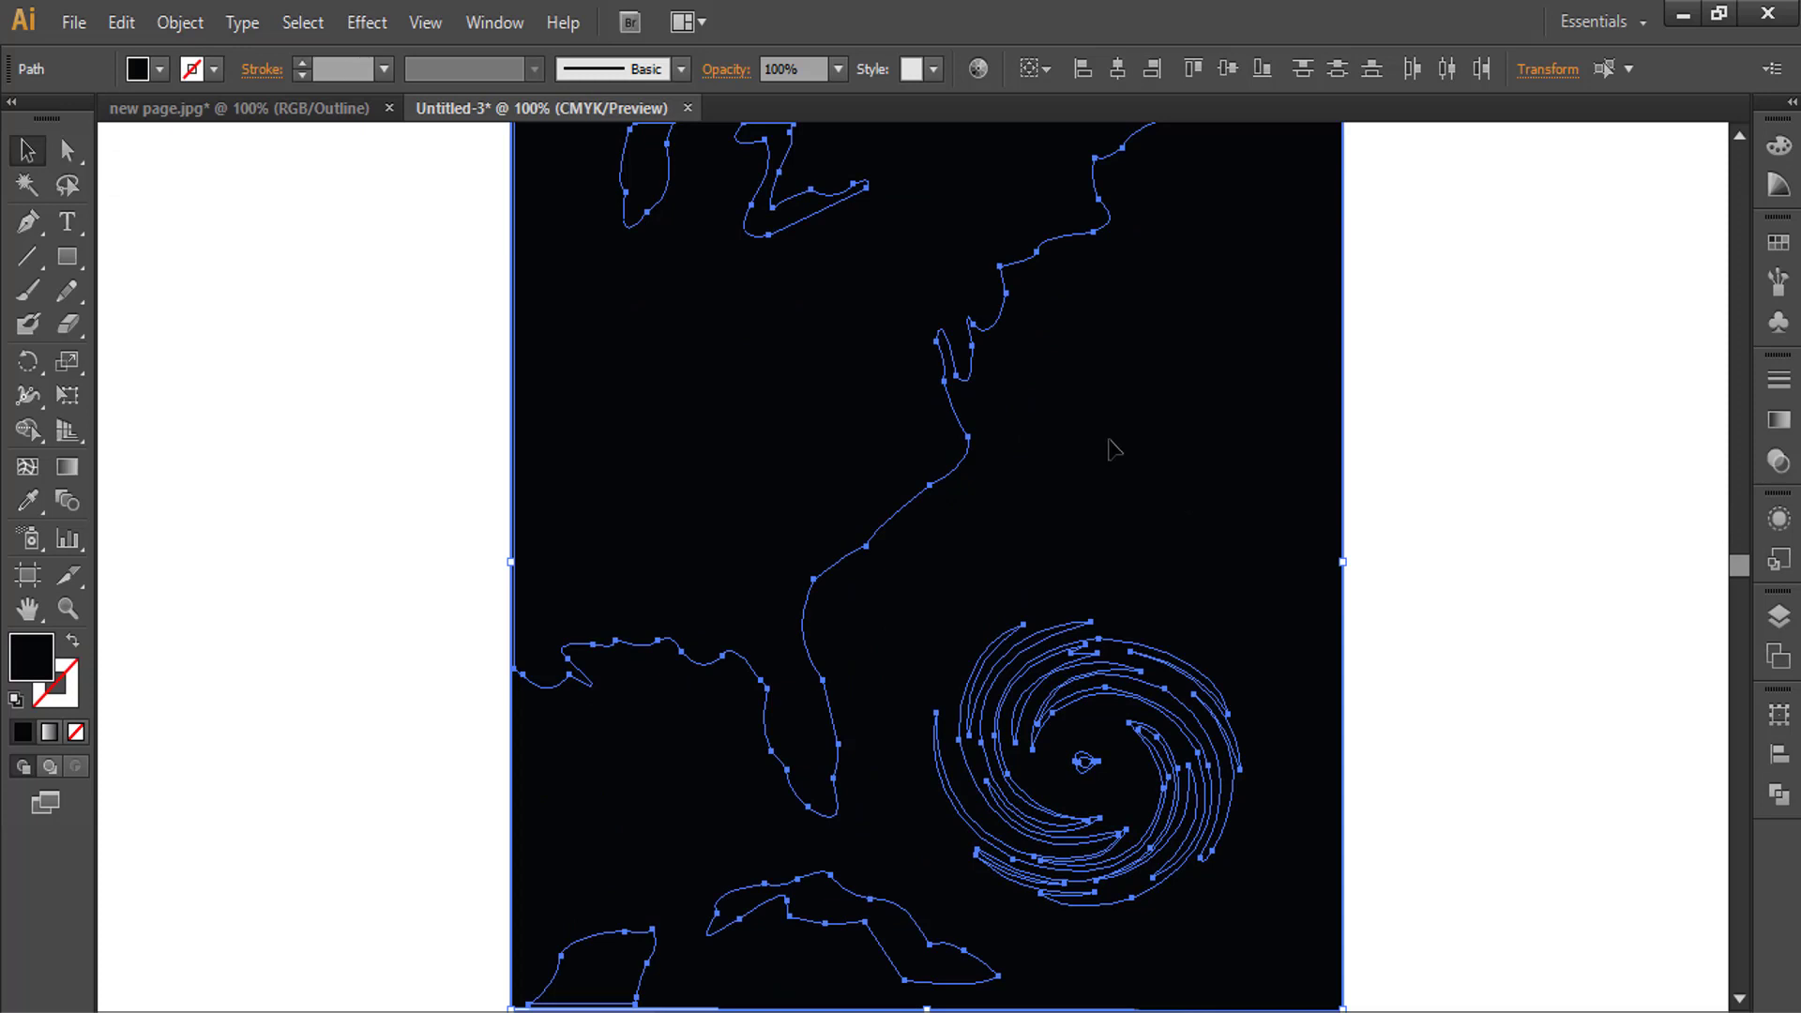
{"action": "scroll", "coordinate": [1114, 450], "scroll_direction": "up", "scroll_amount": 1}
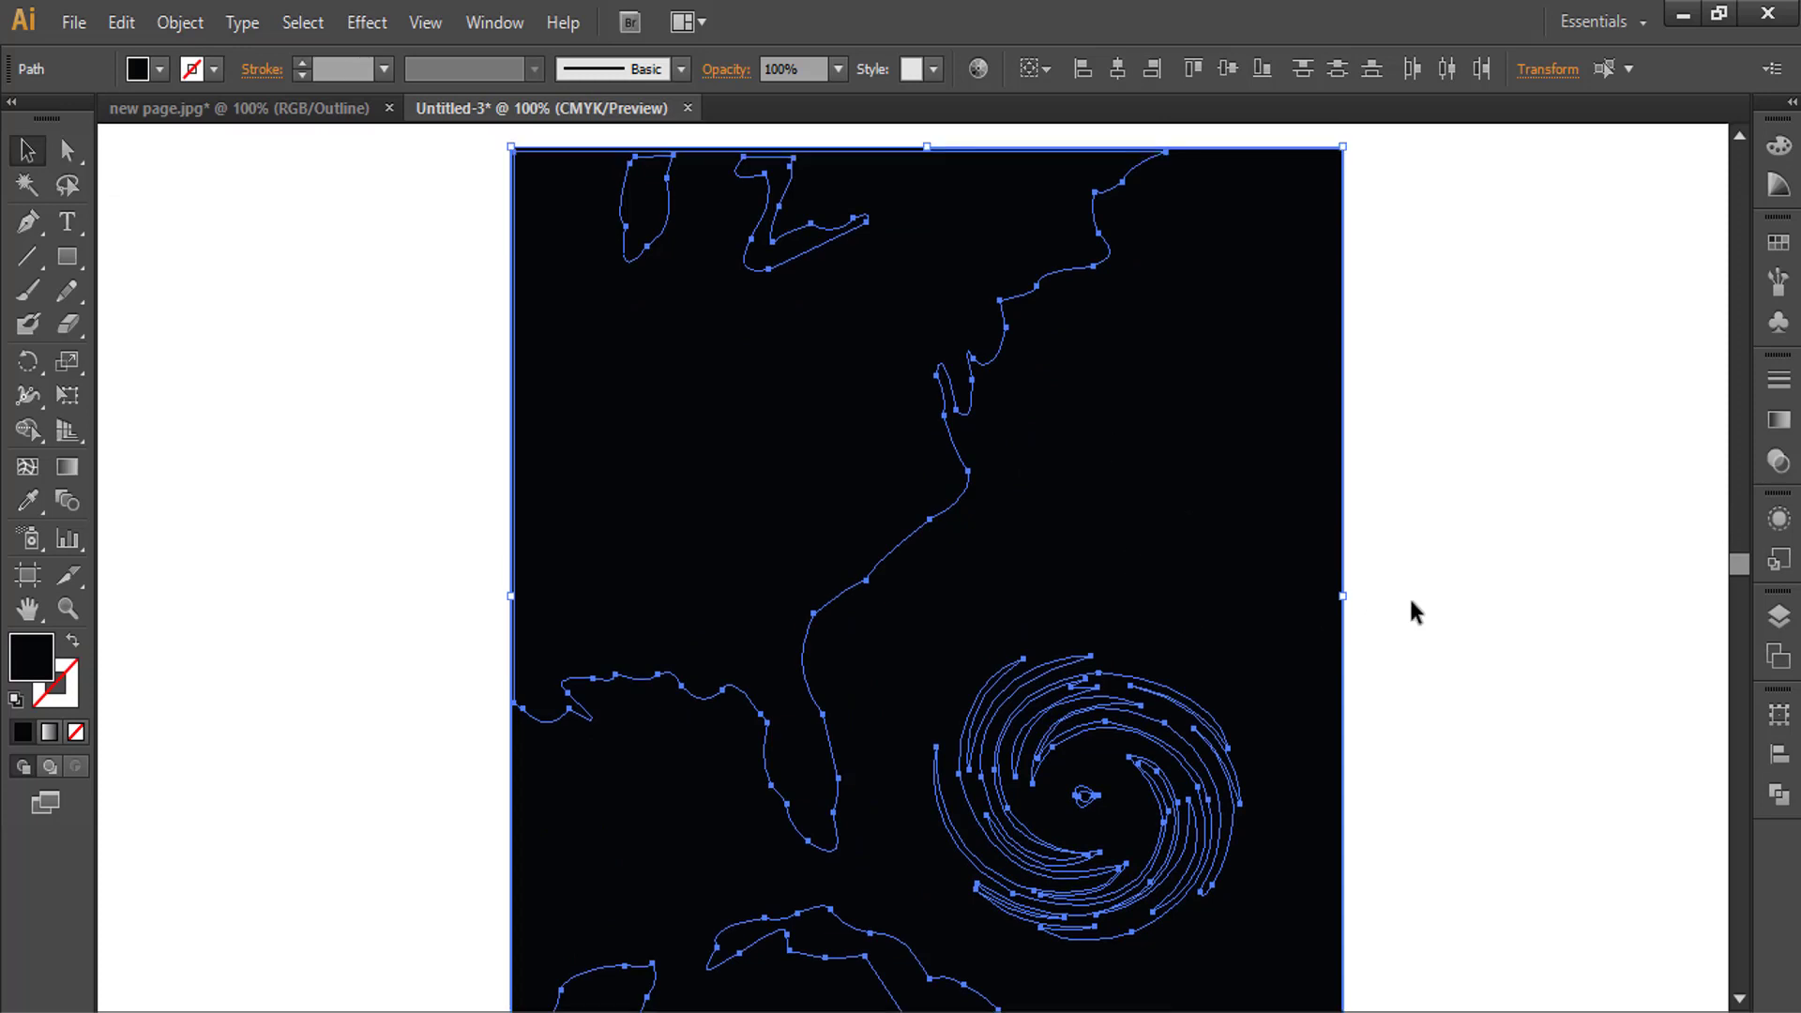
- Select the black background rectangle and give it a bright, saturated blue fill in the Color Picker
{"action": "left_click", "coordinate": [1480, 533]}
{"action": "left_click", "coordinate": [865, 478]}
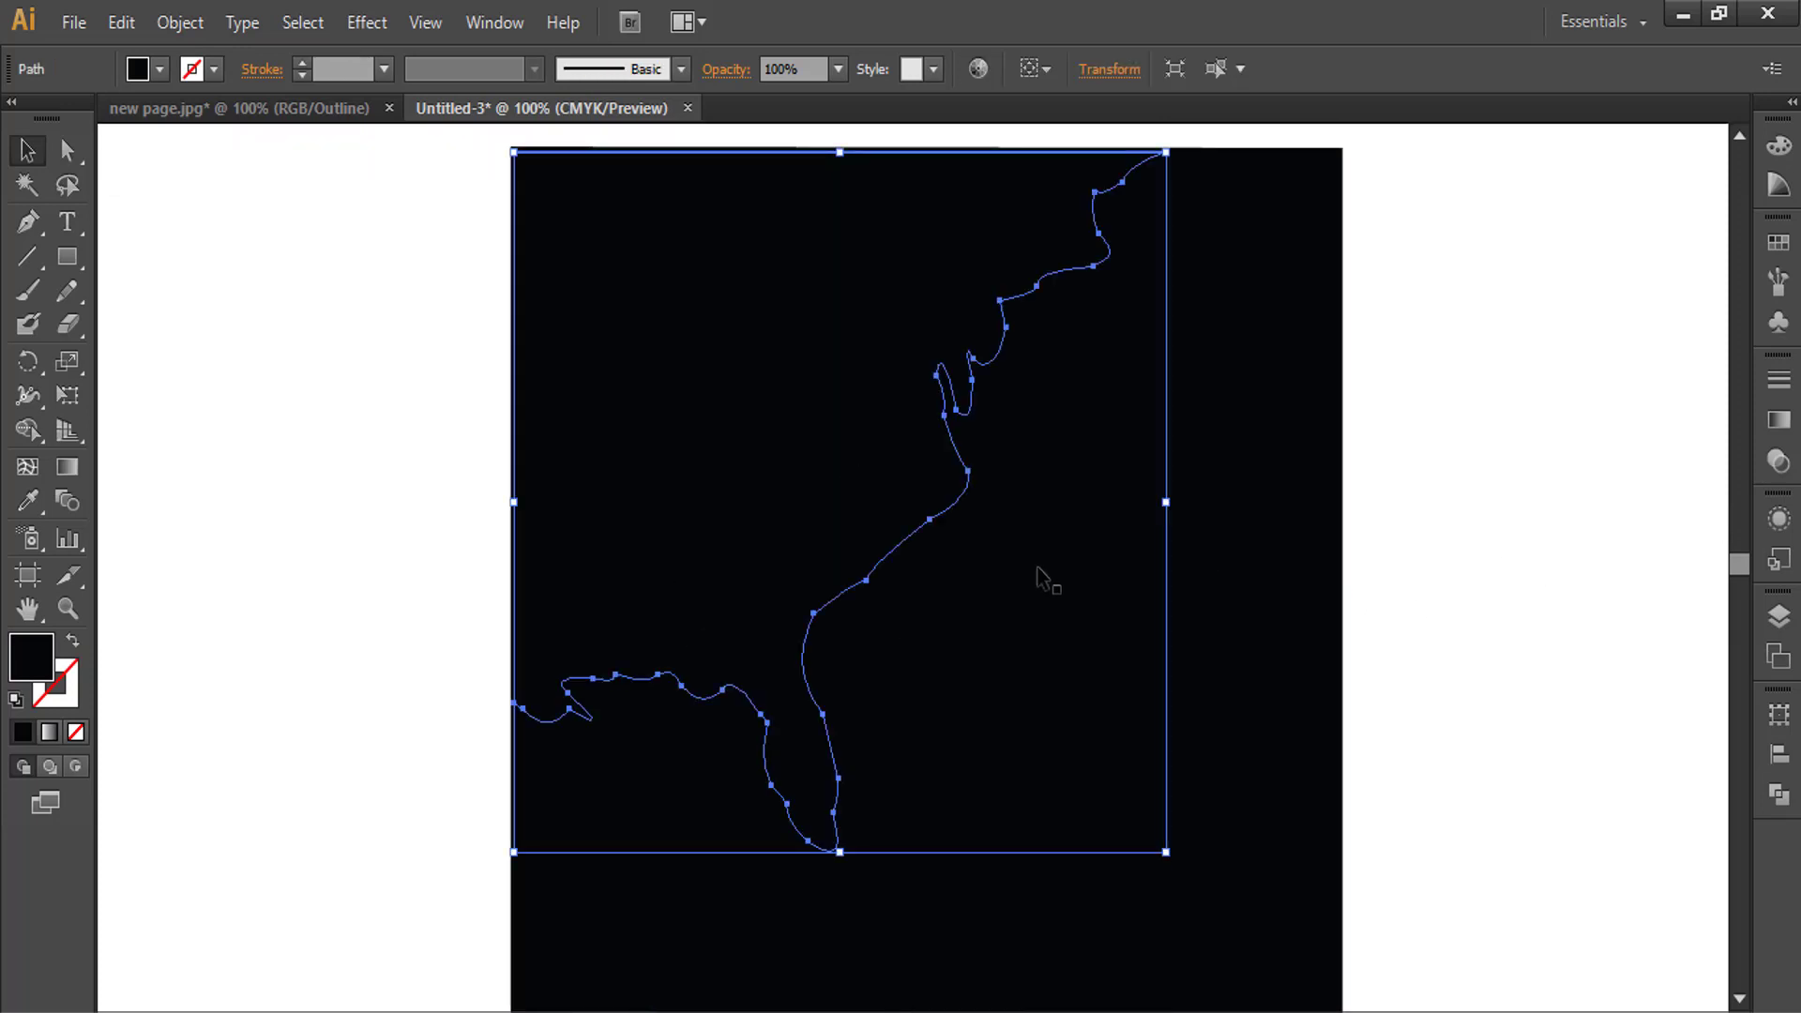
{"action": "left_click", "coordinate": [947, 589]}
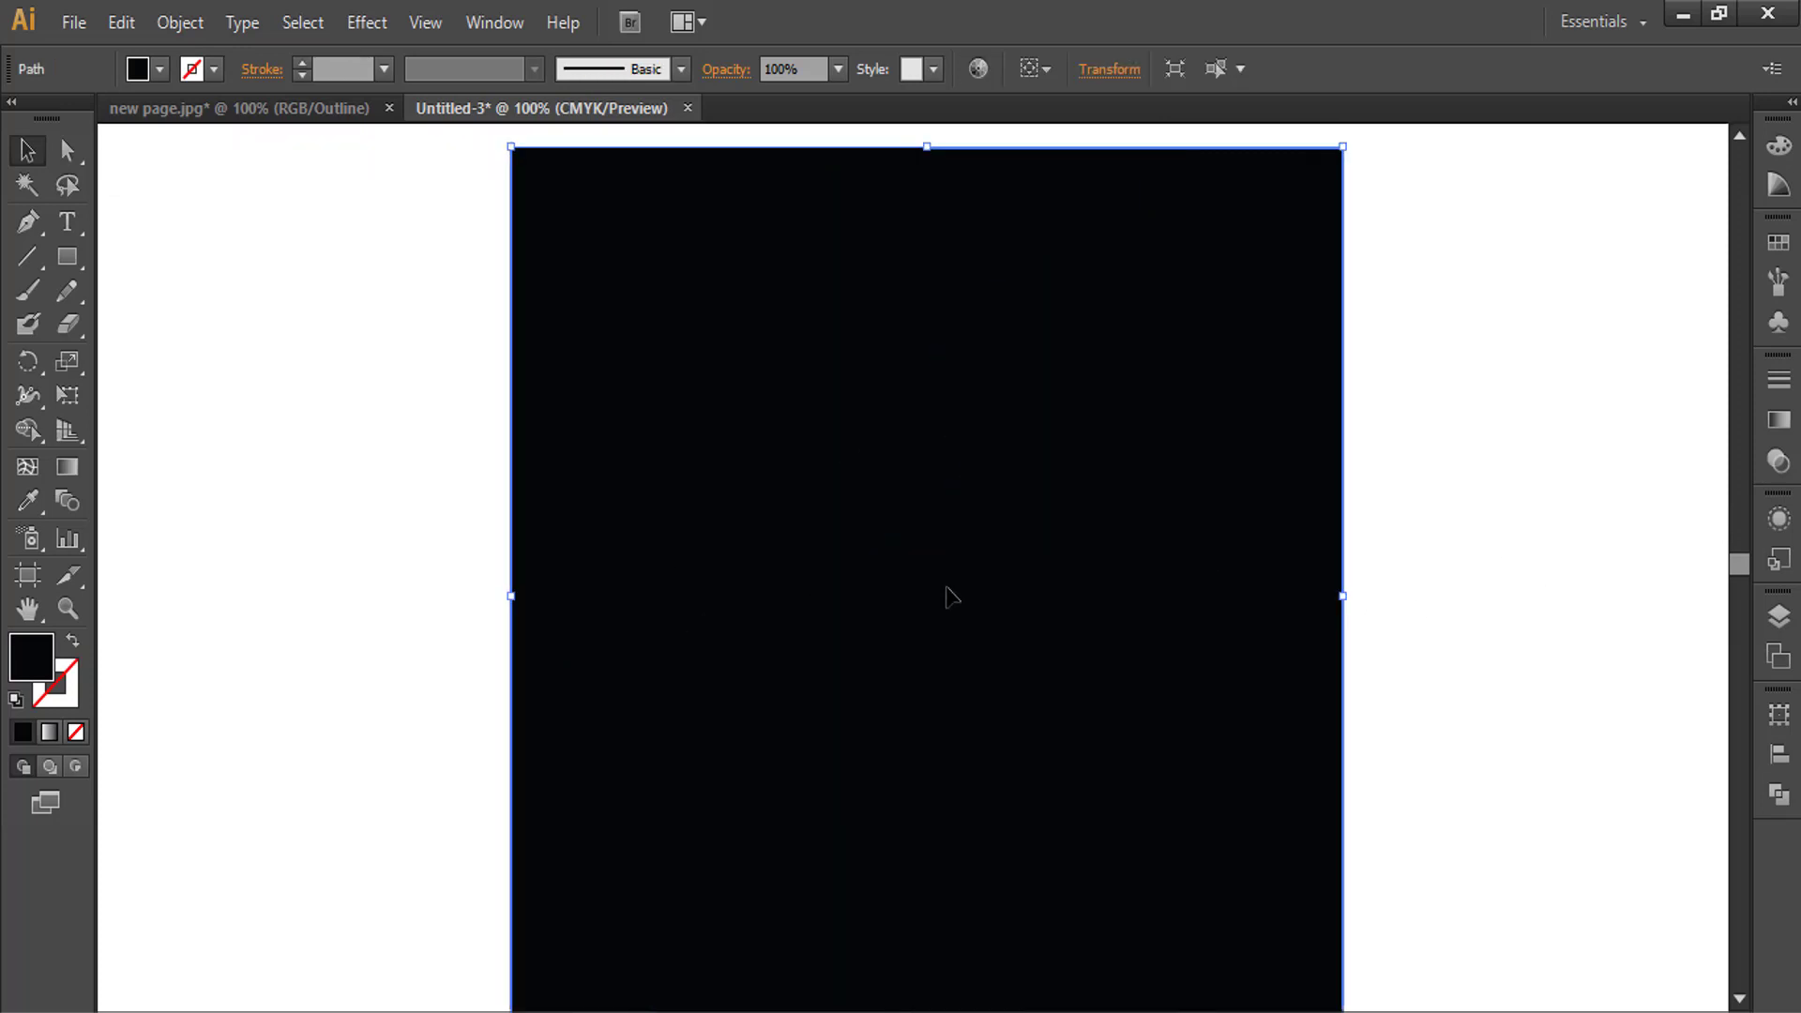
{"action": "double_click", "coordinate": [29, 668]}
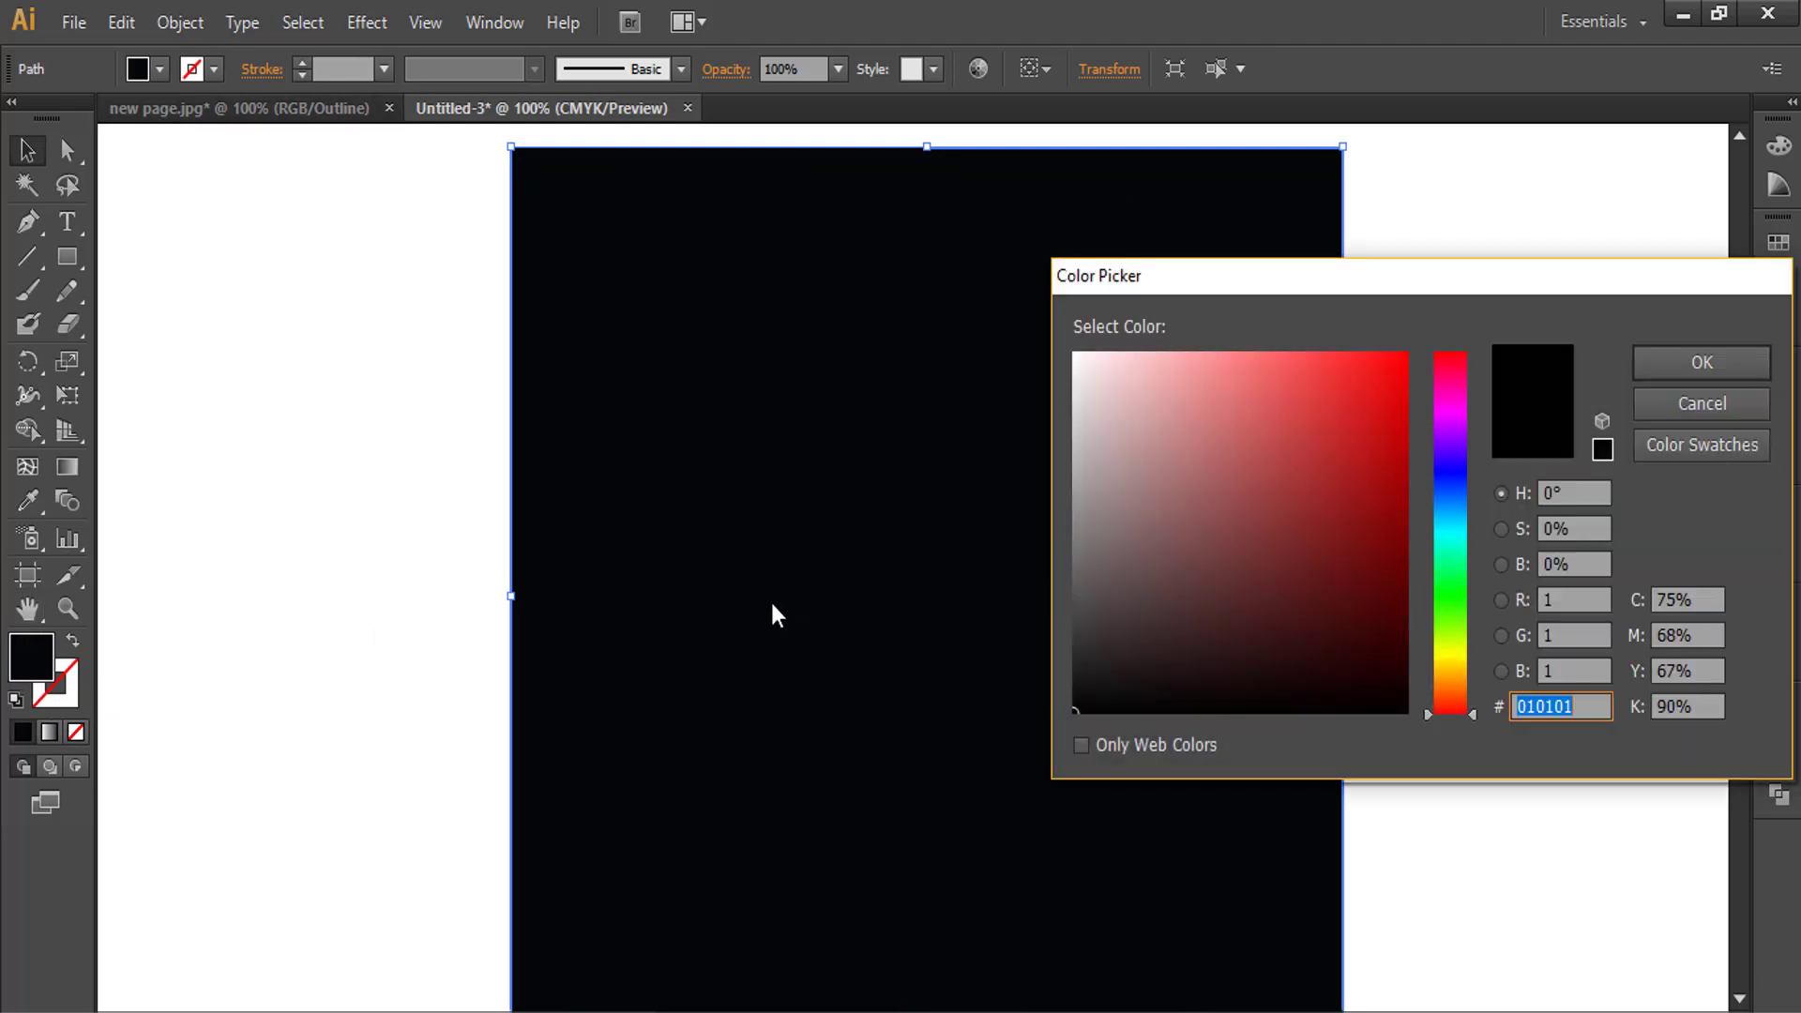
{"action": "left_click_drag", "start_coordinate": [1420, 284], "coordinate": [1019, 242]}
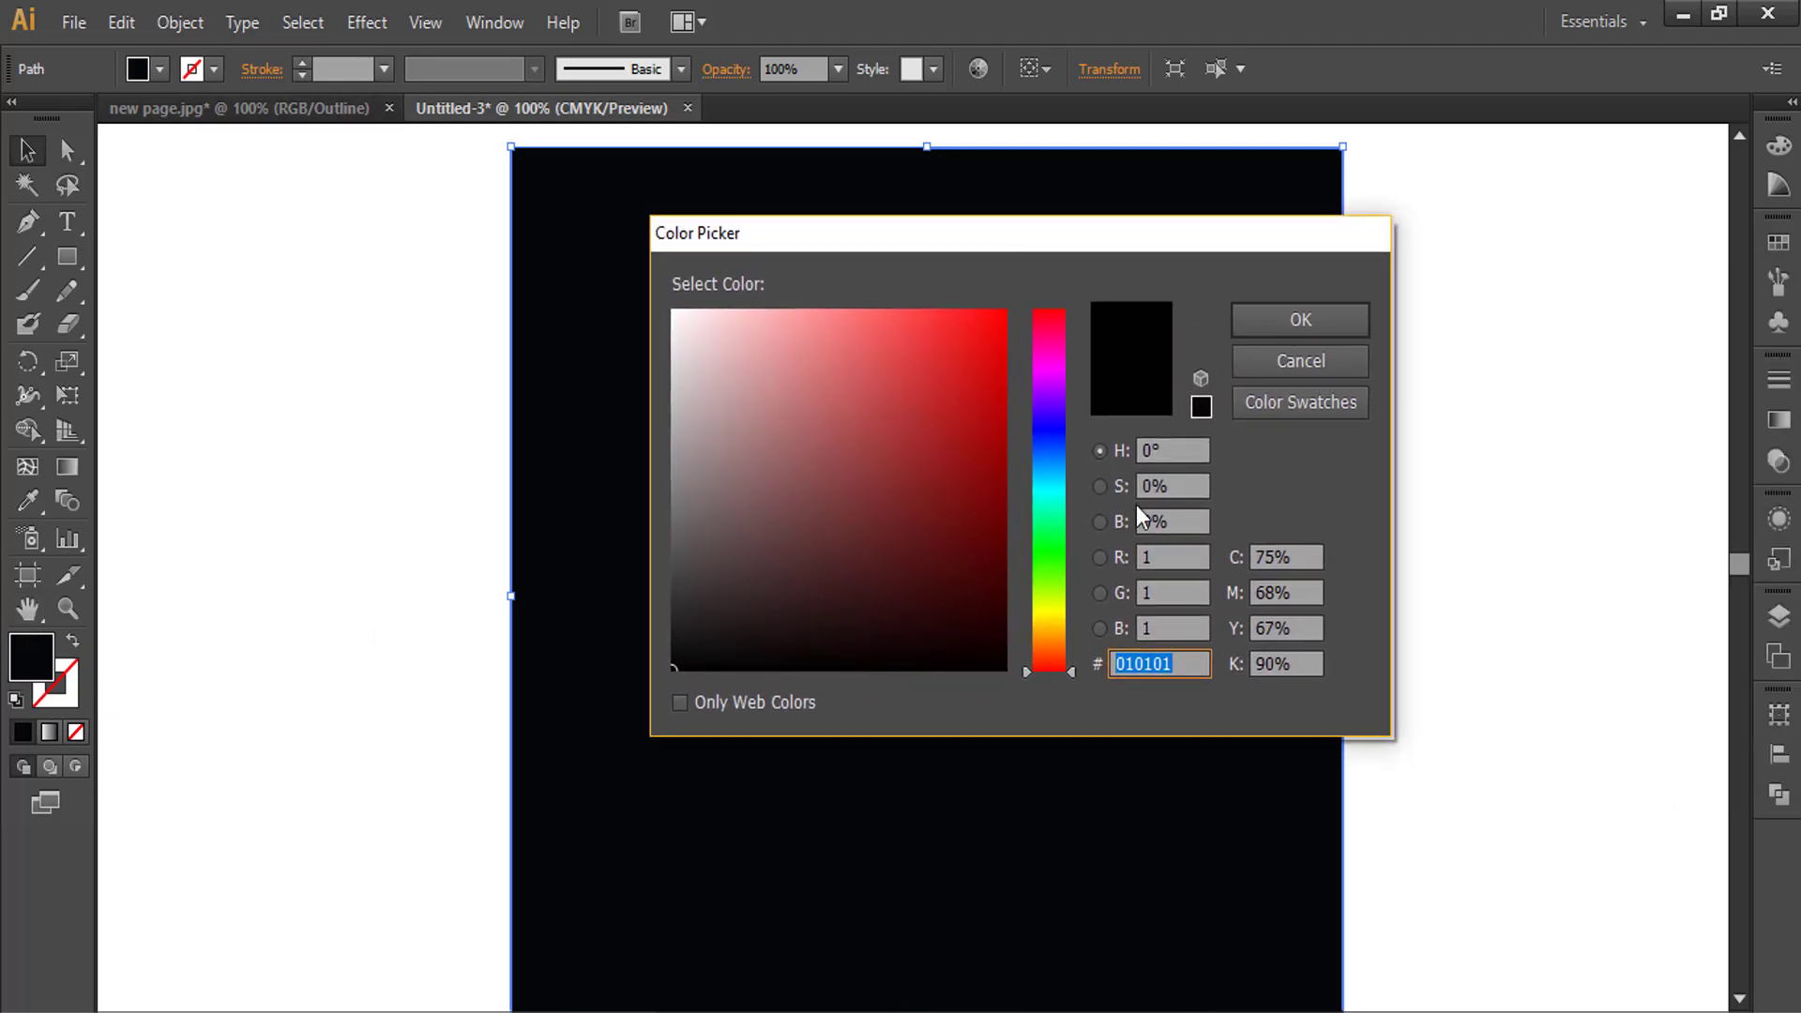
{"action": "left_click", "coordinate": [1058, 433]}
{"action": "left_click_drag", "start_coordinate": [1052, 459], "coordinate": [1052, 481]}
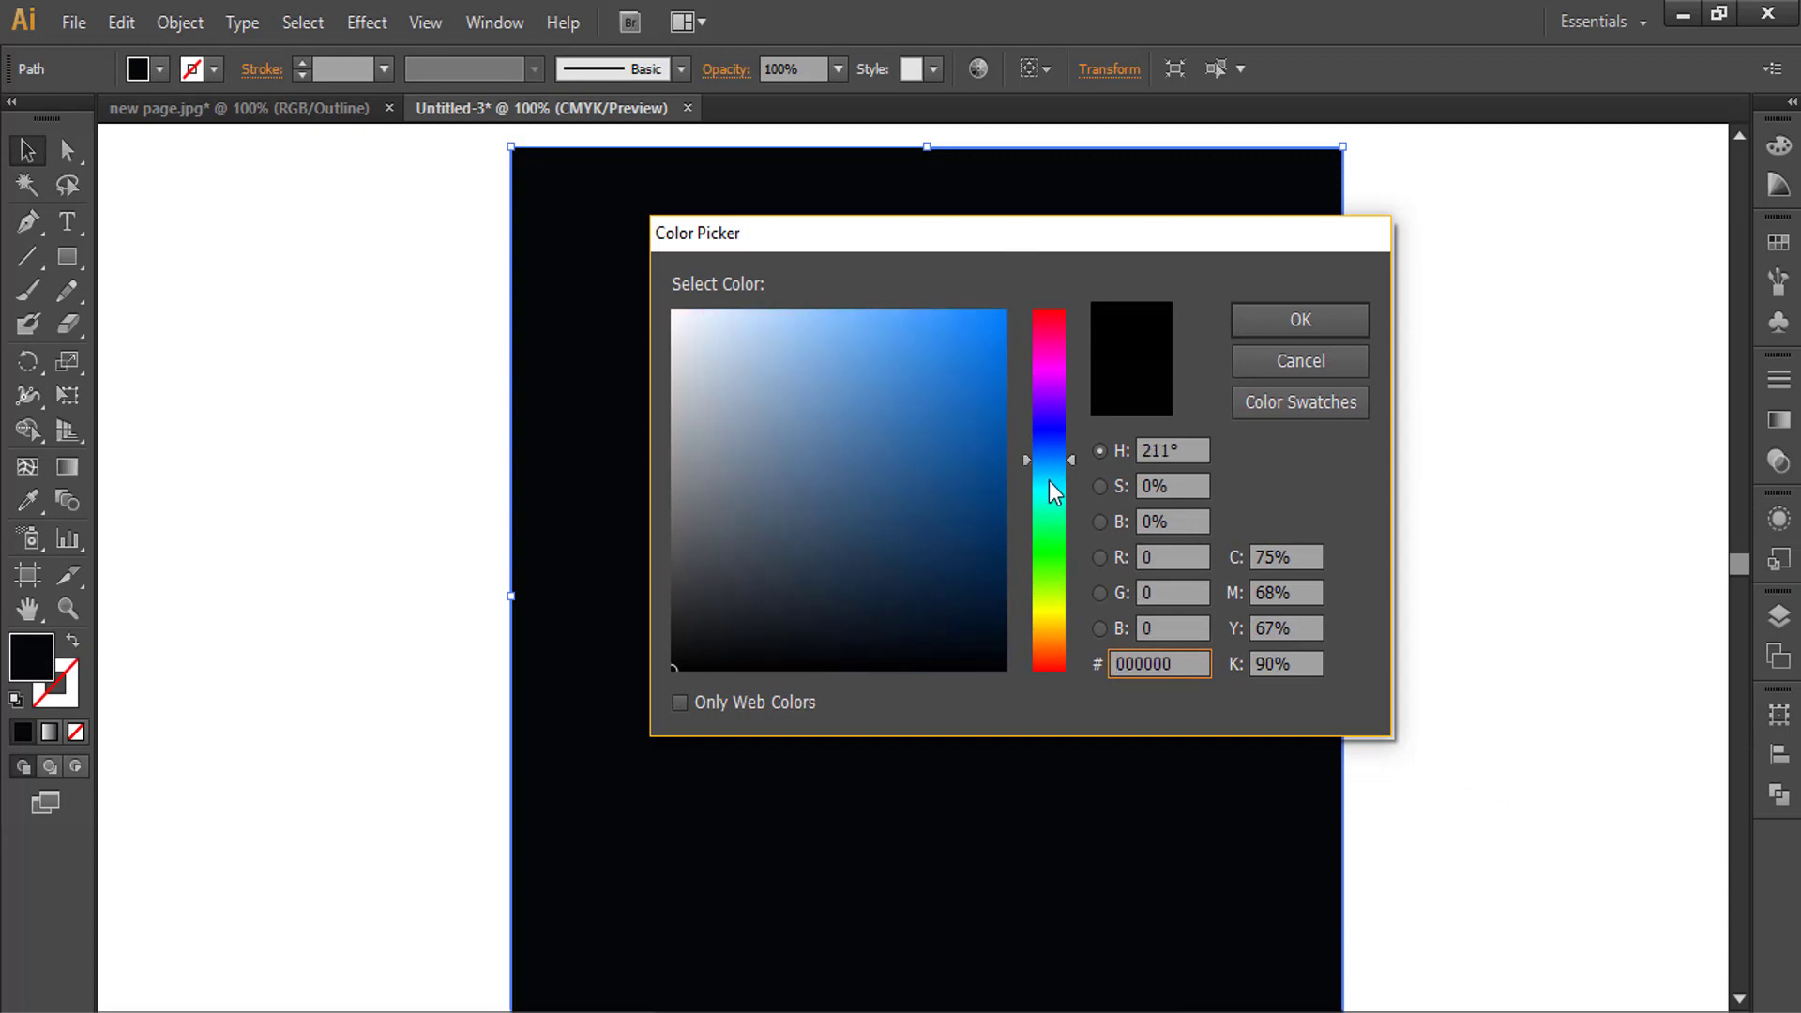
{"action": "left_click", "coordinate": [979, 486]}
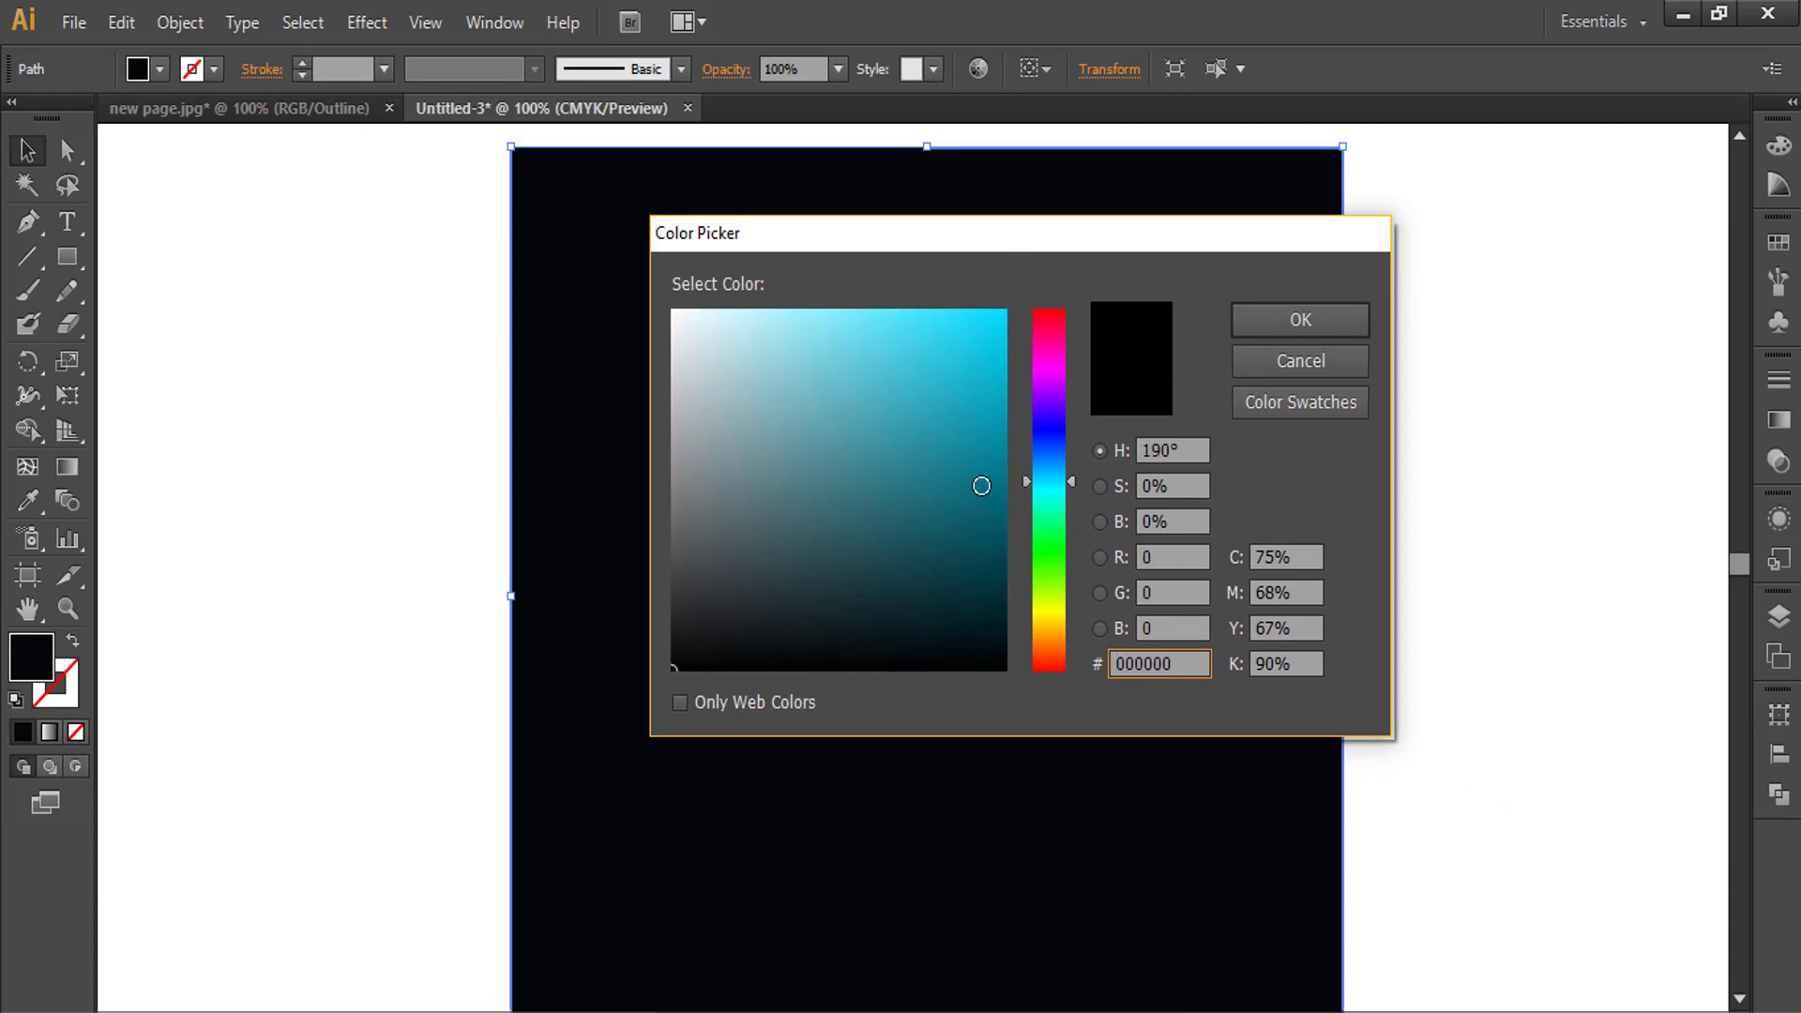
{"action": "left_click", "coordinate": [1061, 453]}
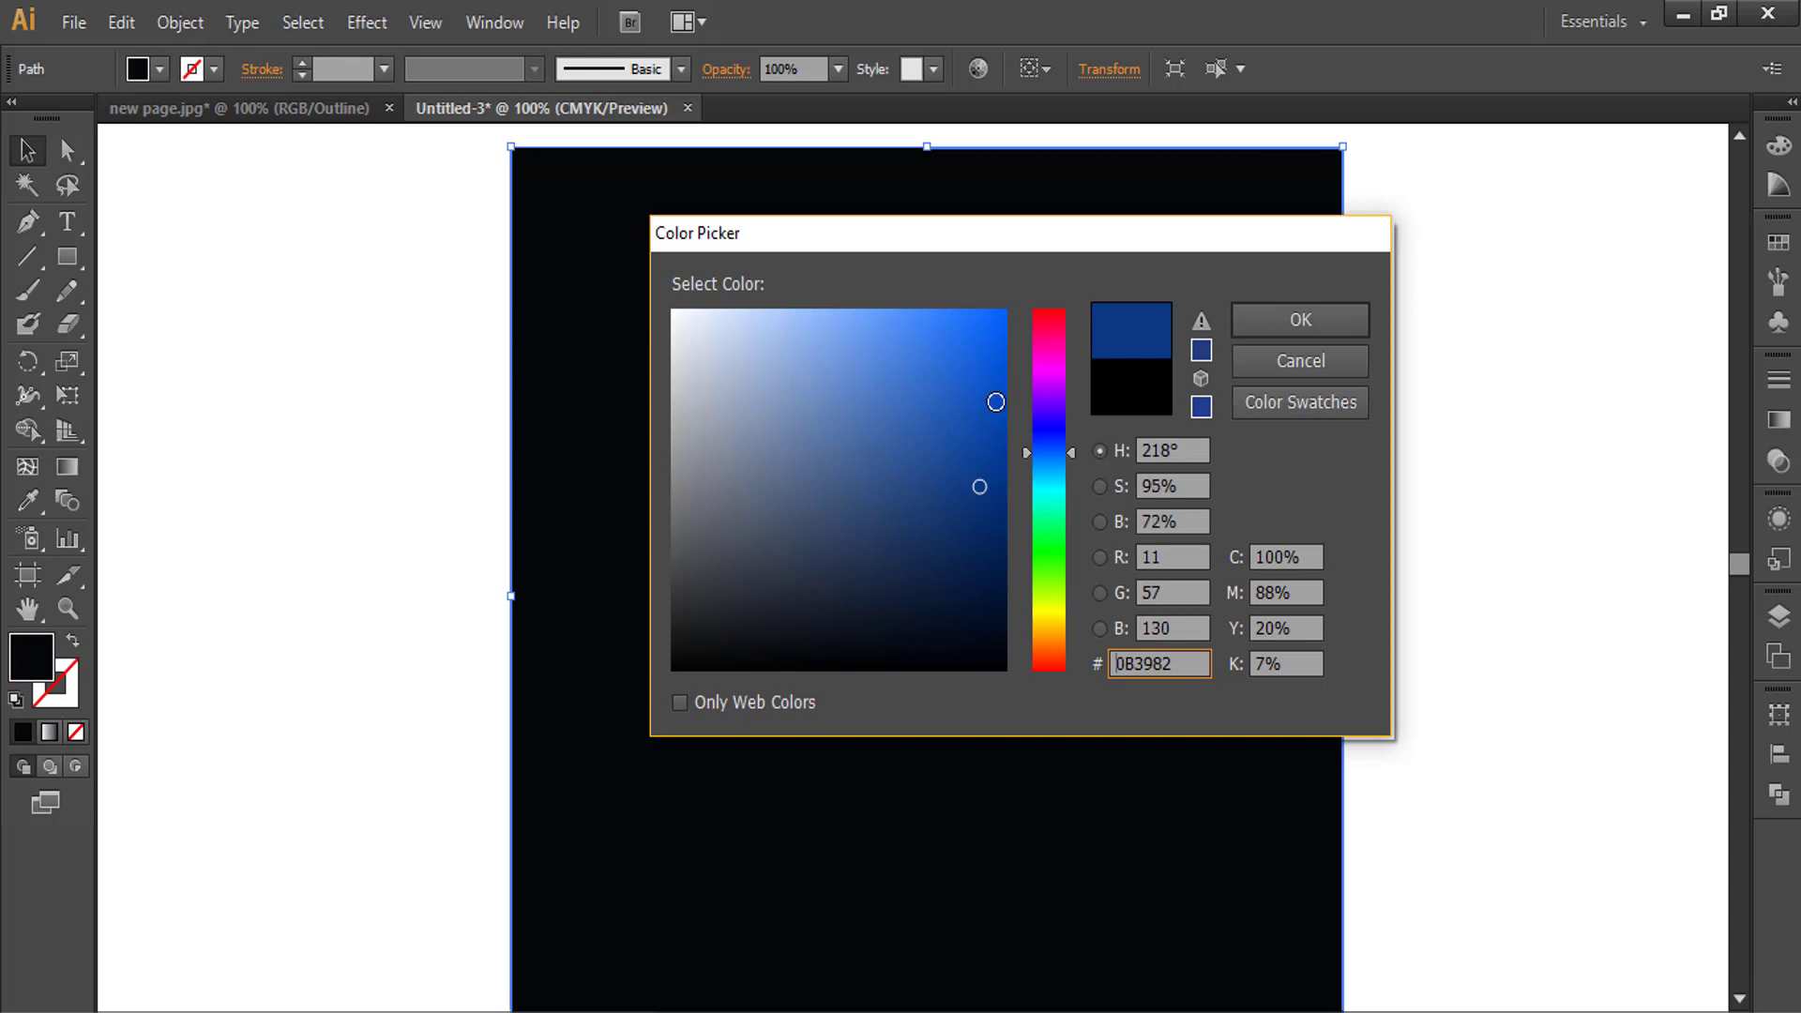
{"action": "left_click_drag", "start_coordinate": [993, 398], "coordinate": [1011, 302]}
{"action": "left_click", "coordinate": [1258, 321]}
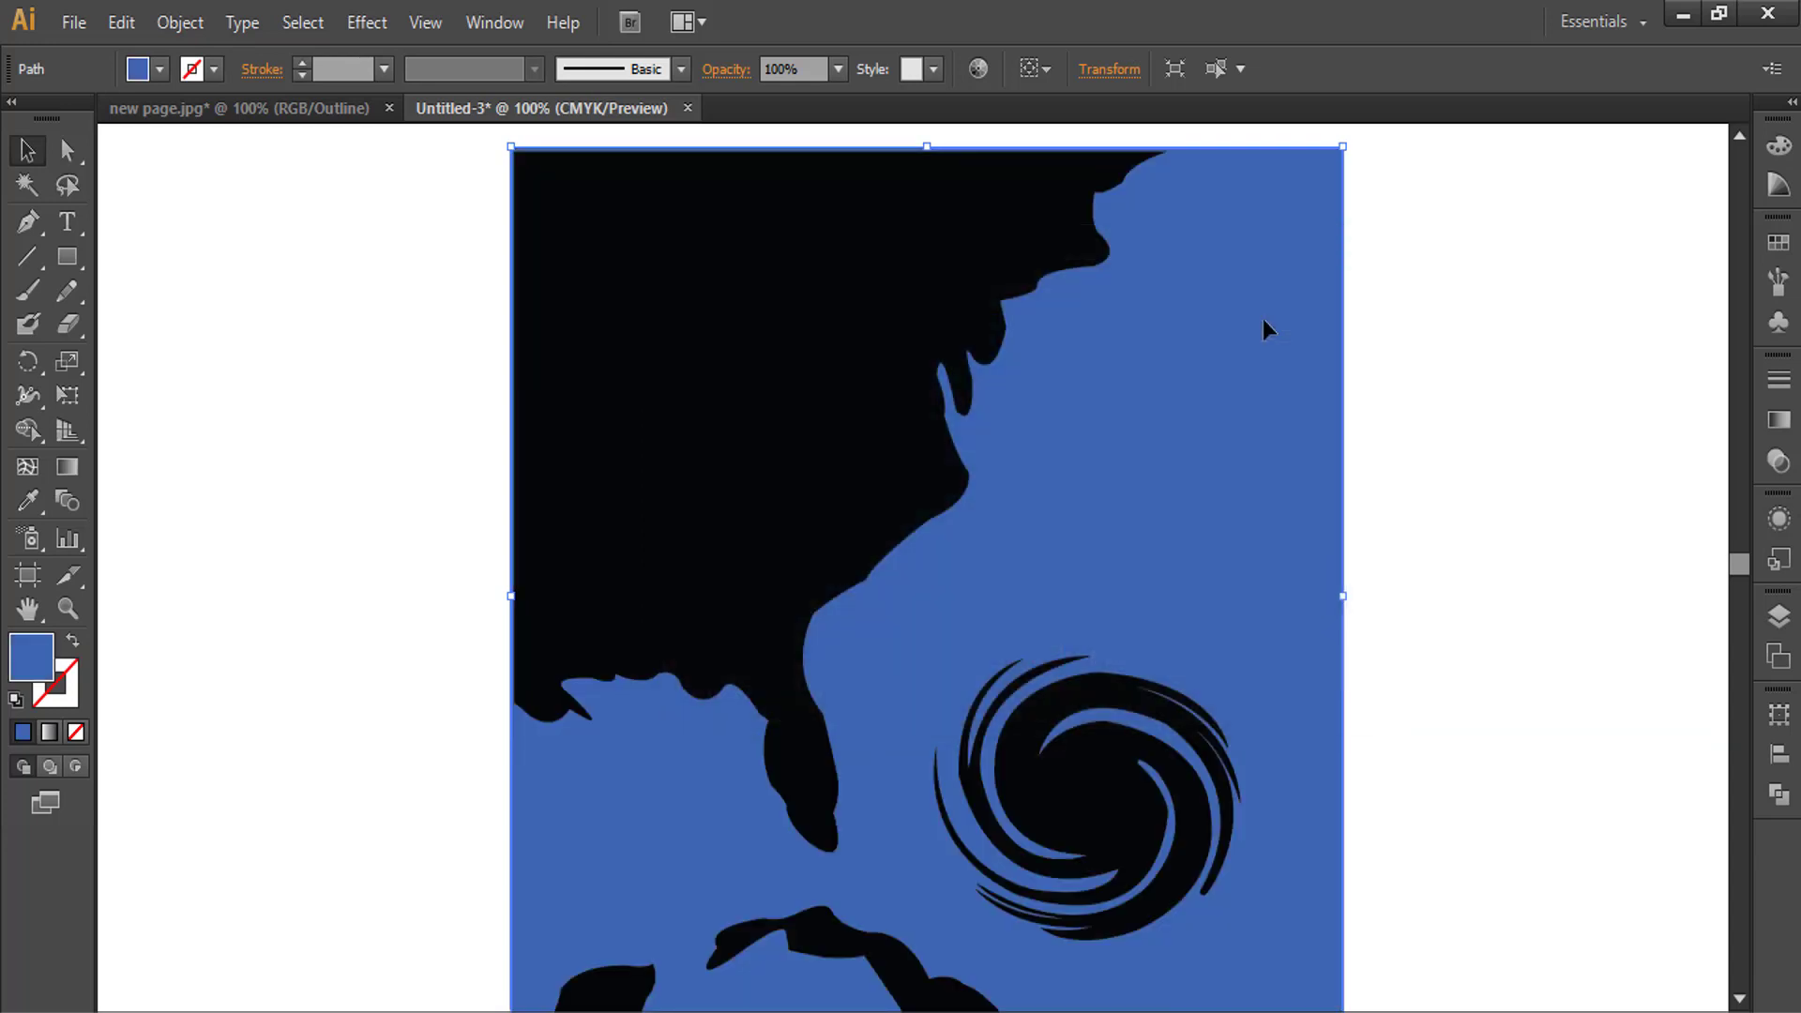
- Fill the black mainland East Coast shape with a green picked in the Color Picker
{"action": "left_click", "coordinate": [1510, 442]}
{"action": "left_click", "coordinate": [646, 397]}
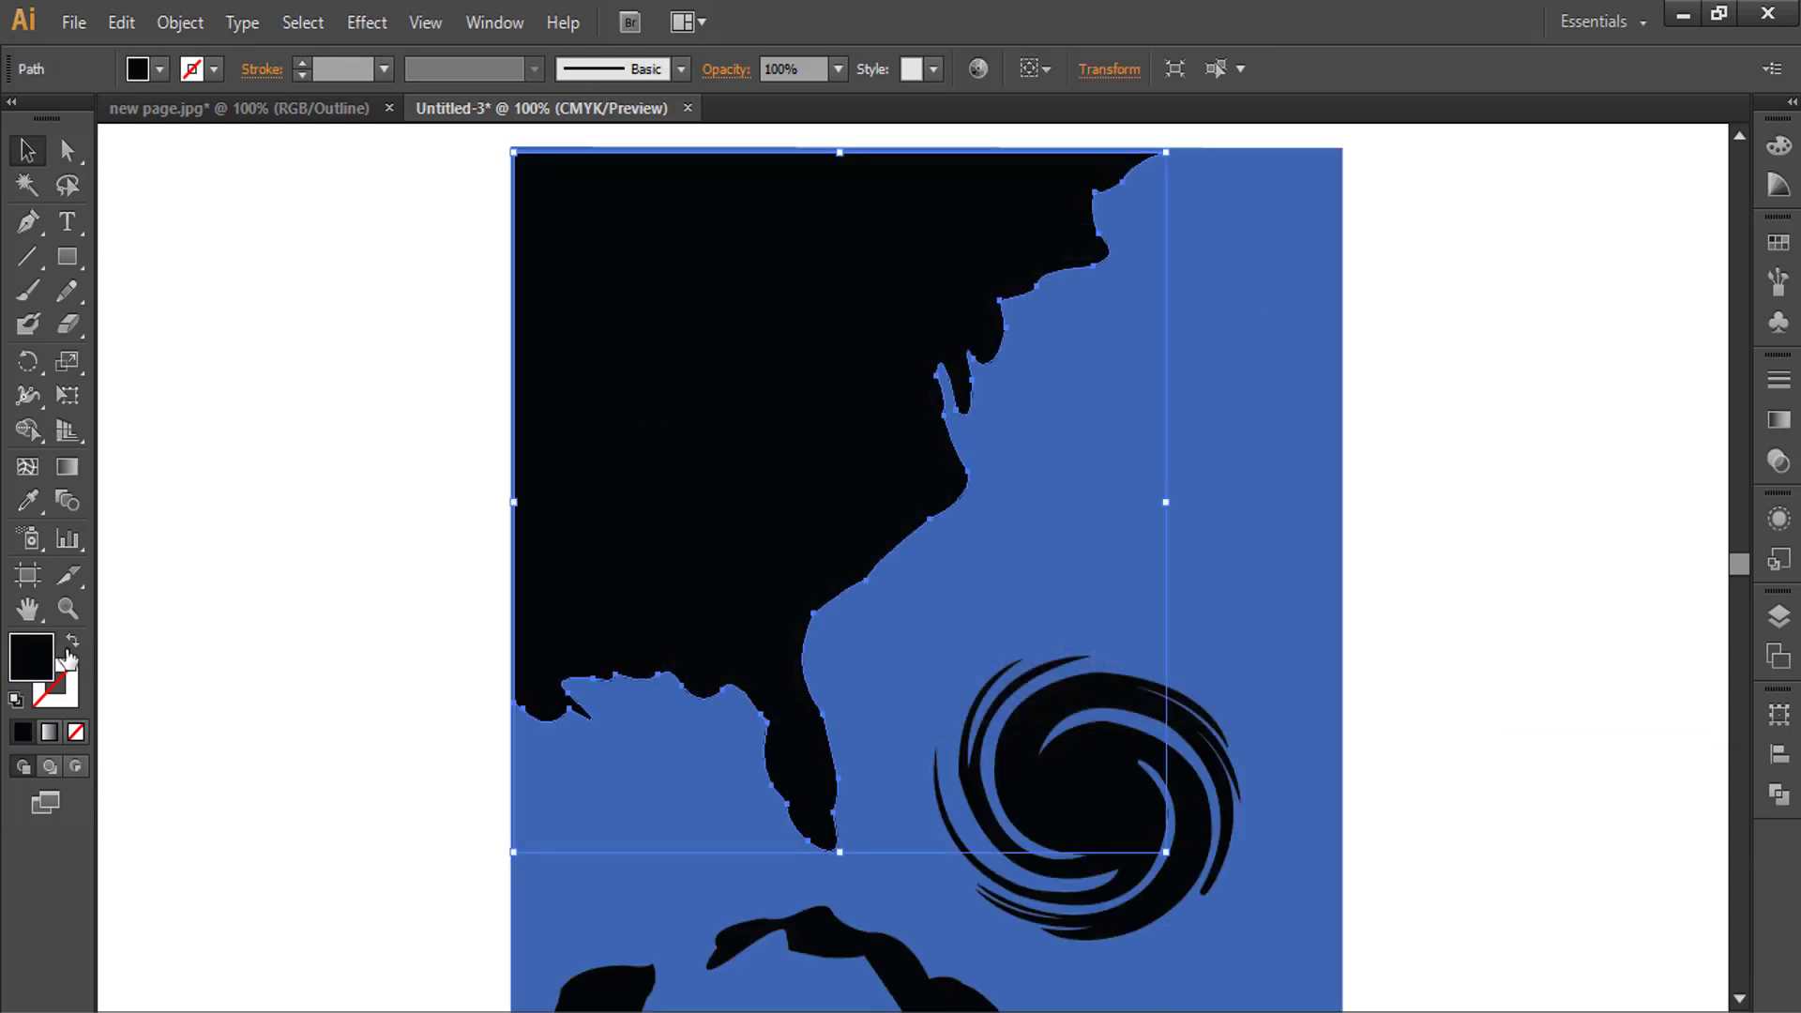
{"action": "double_click", "coordinate": [28, 656]}
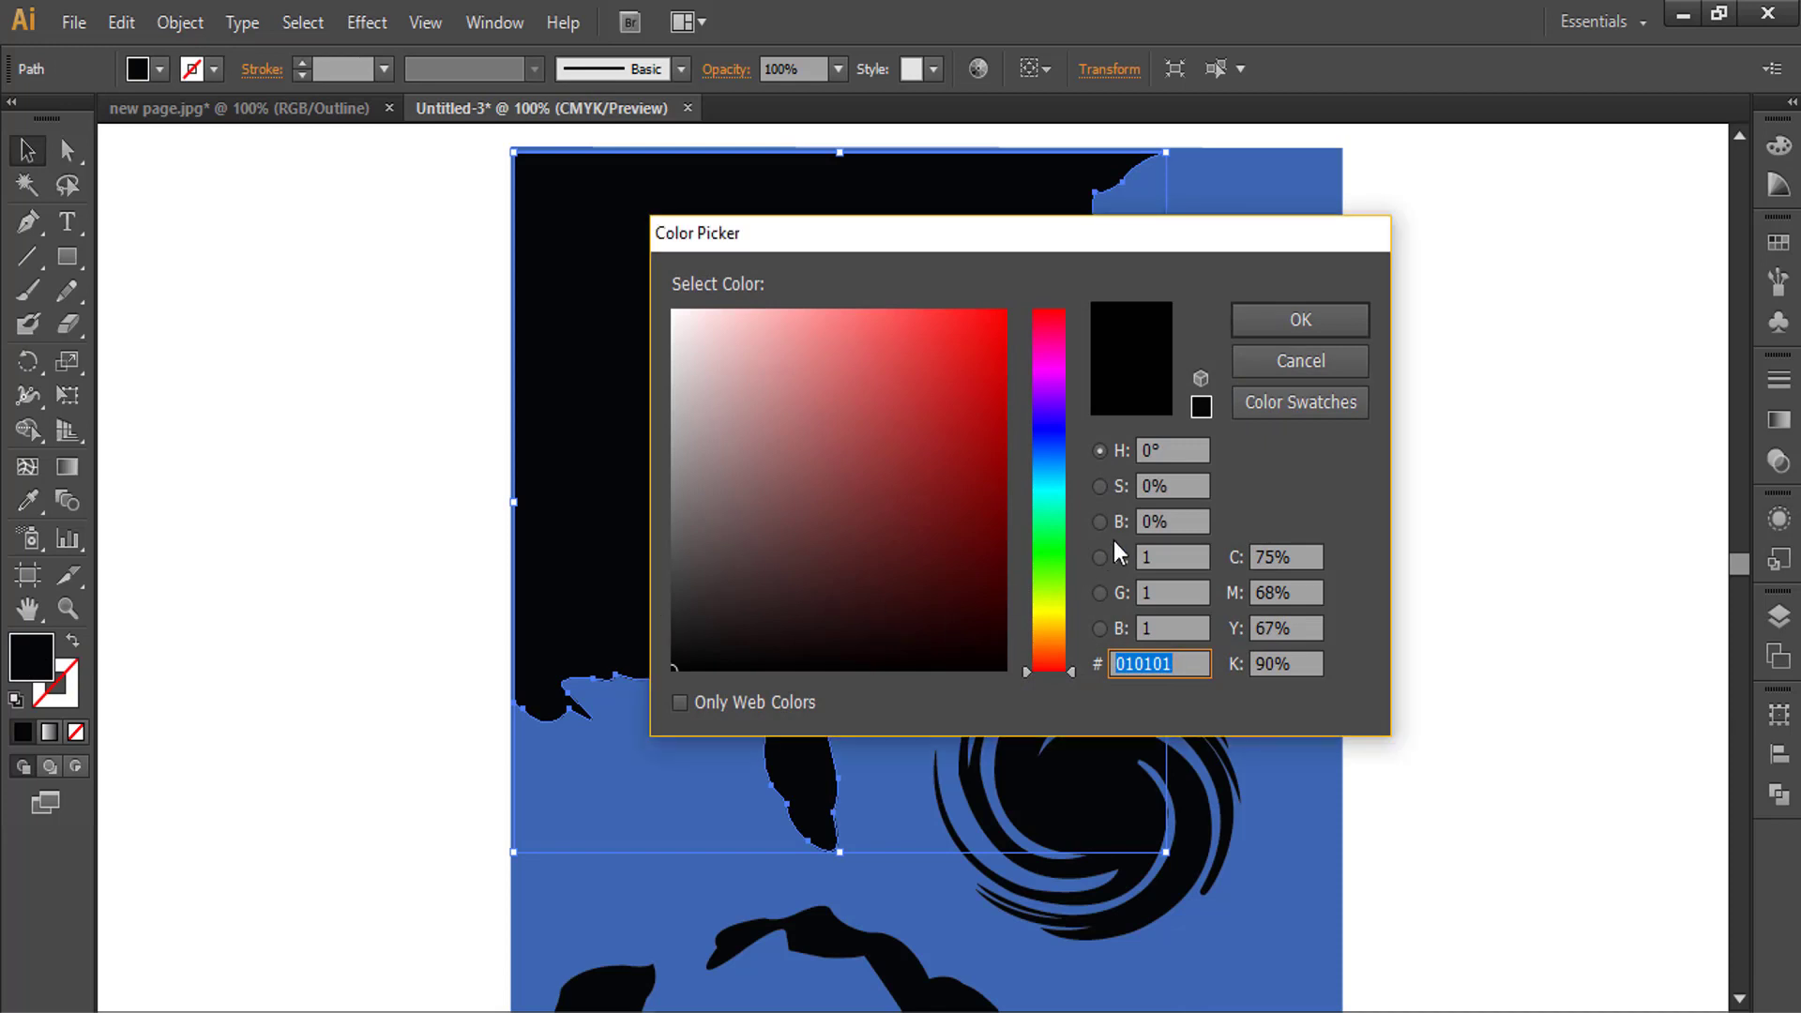
{"action": "left_click", "coordinate": [1052, 551]}
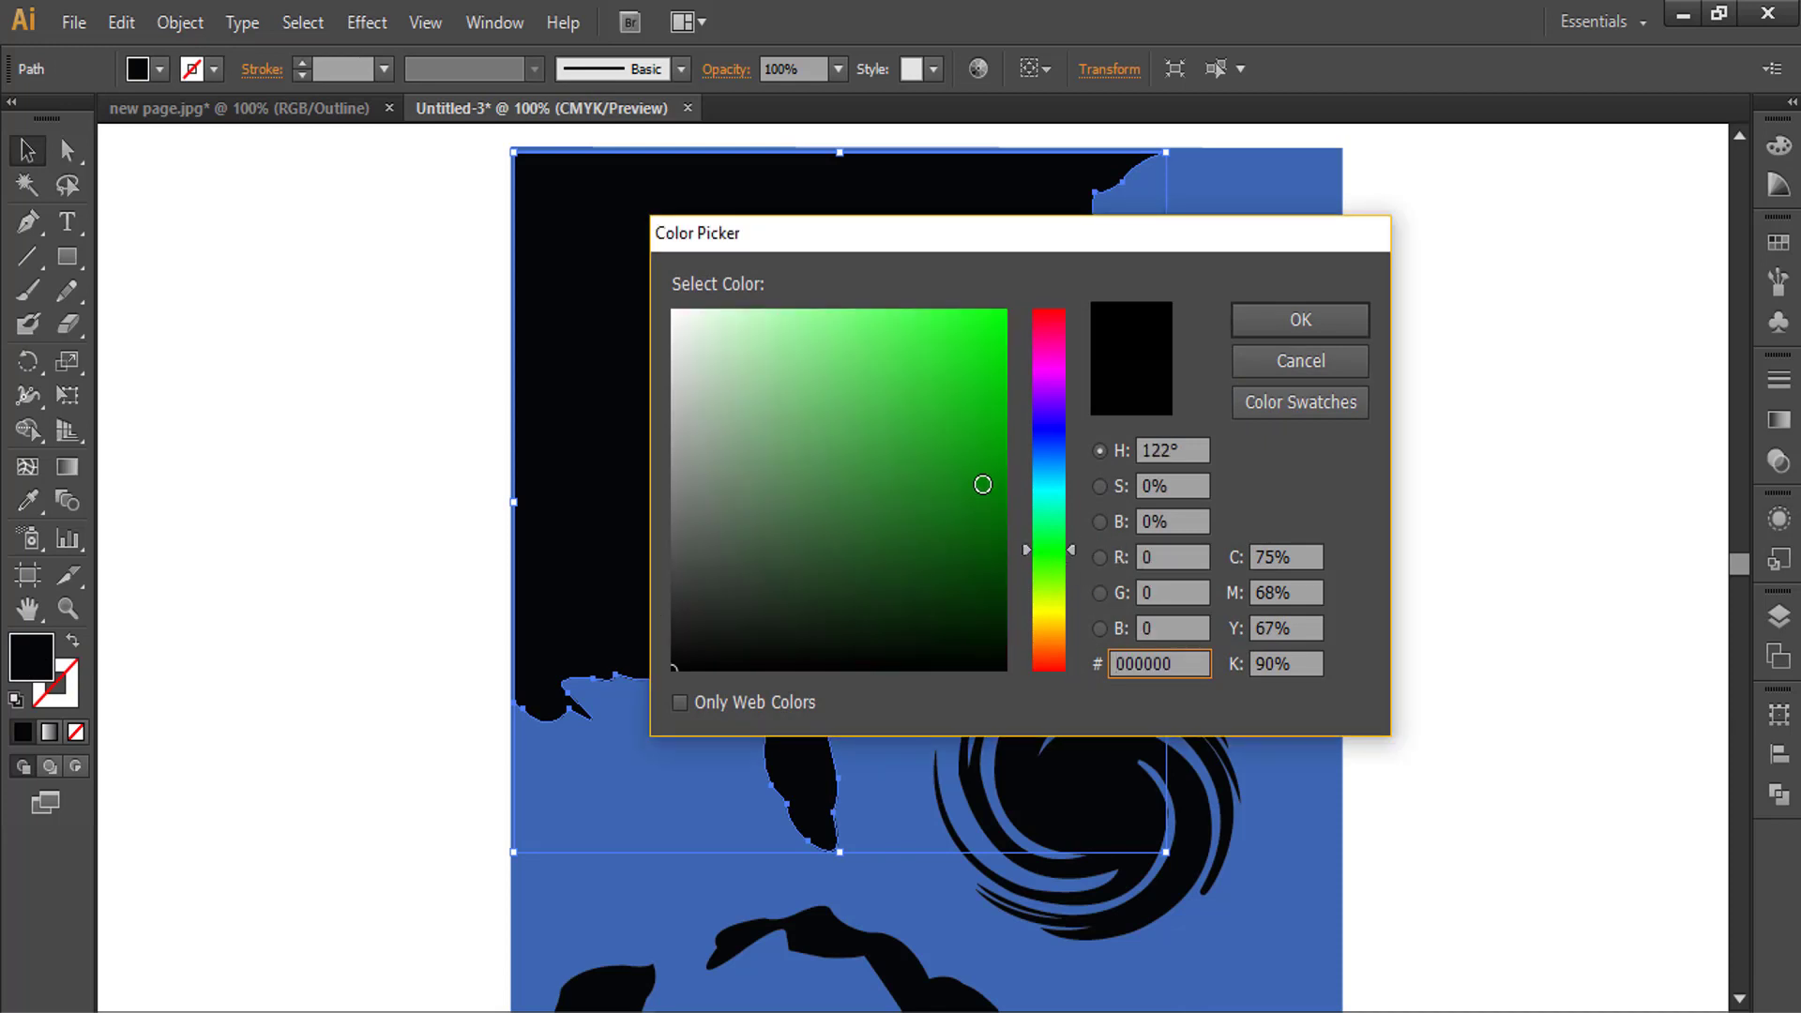
{"action": "left_click", "coordinate": [1007, 490]}
{"action": "left_click", "coordinate": [1300, 319]}
{"action": "left_click", "coordinate": [1352, 447]}
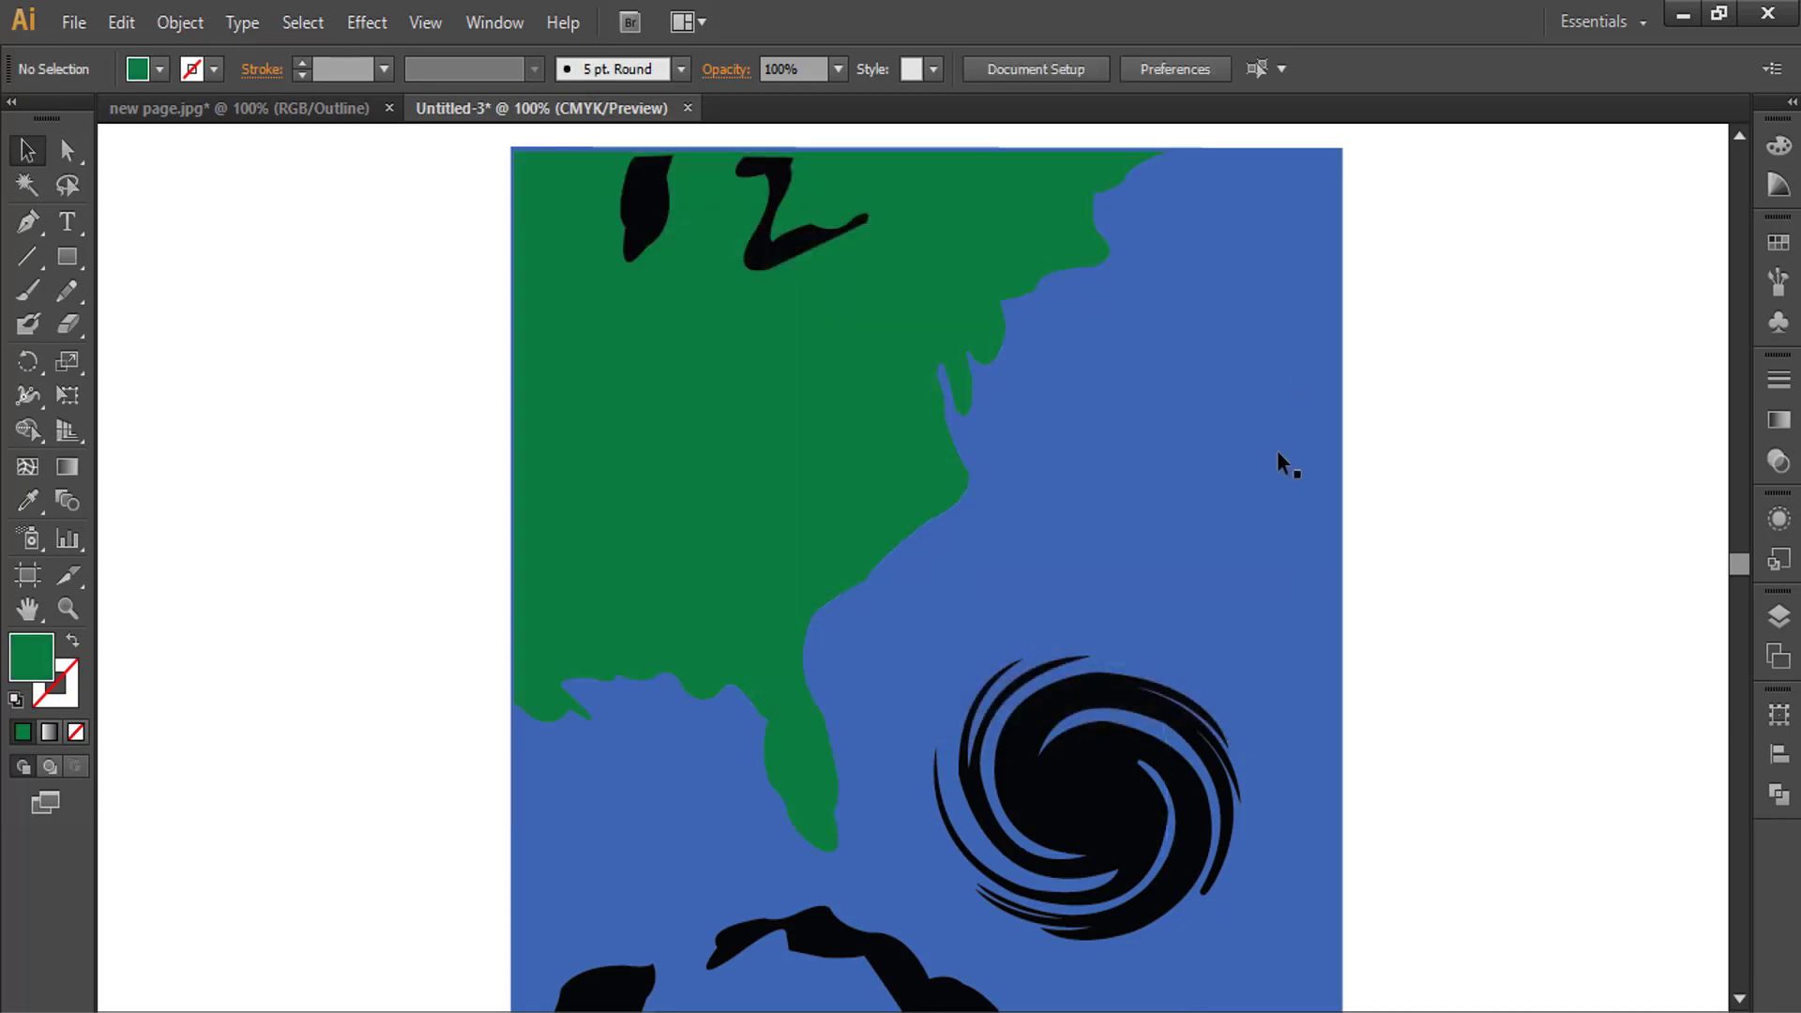
{"action": "left_click", "coordinate": [647, 251]}
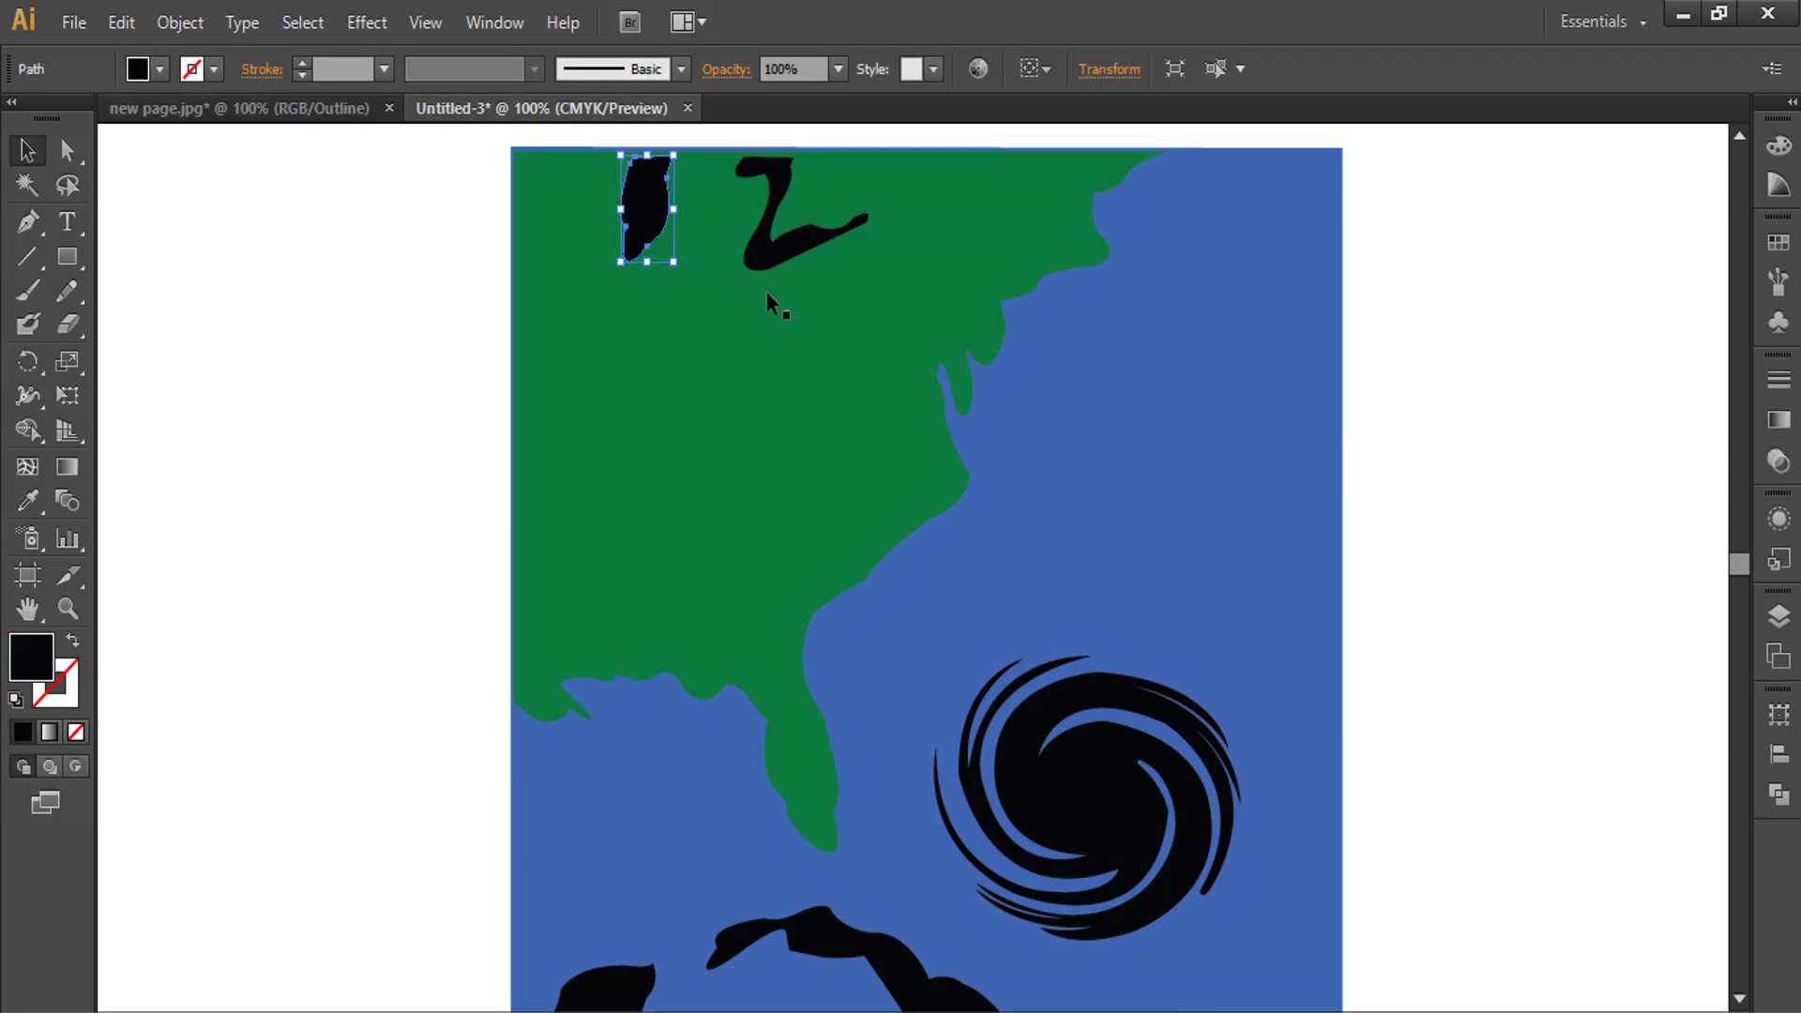
- Recolour the two black inland lakes with the ocean blue using the Eyedropper
{"action": "left_click", "coordinate": [767, 251], "text": "shift"}
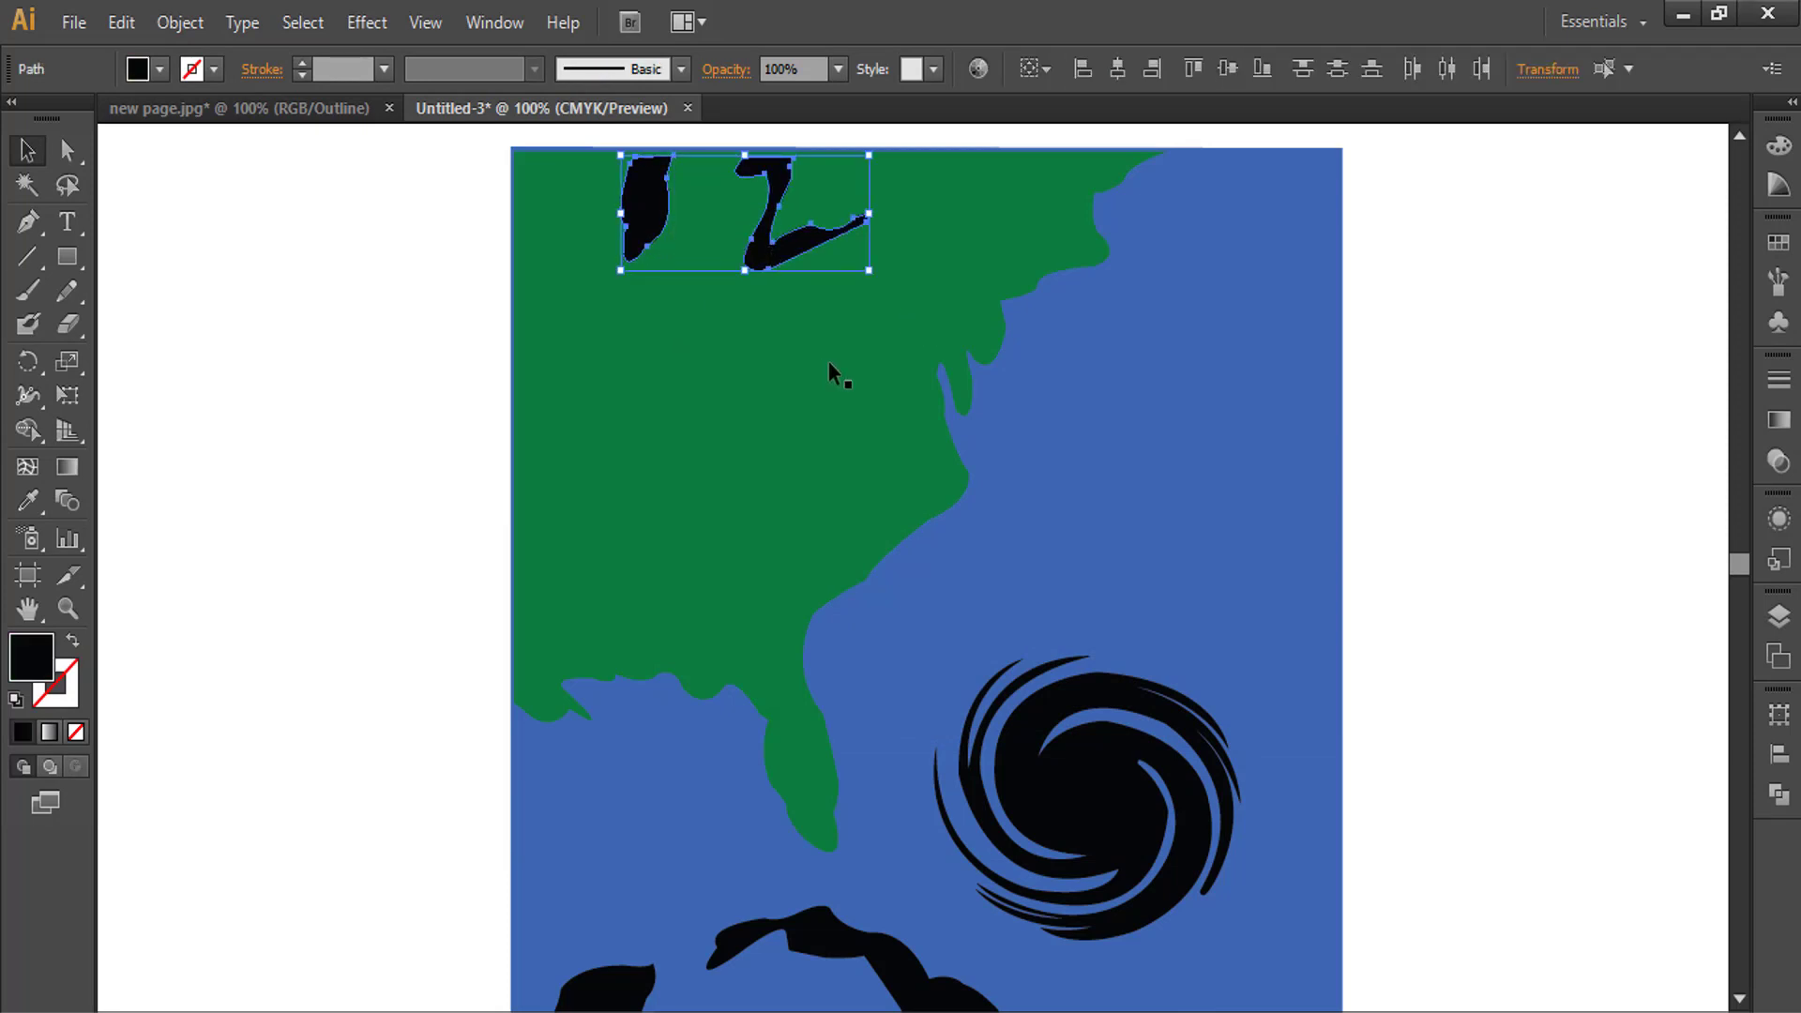
{"action": "key", "text": "i"}
{"action": "left_click", "coordinate": [1198, 401]}
{"action": "key", "text": "v"}
{"action": "left_click", "coordinate": [1472, 434]}
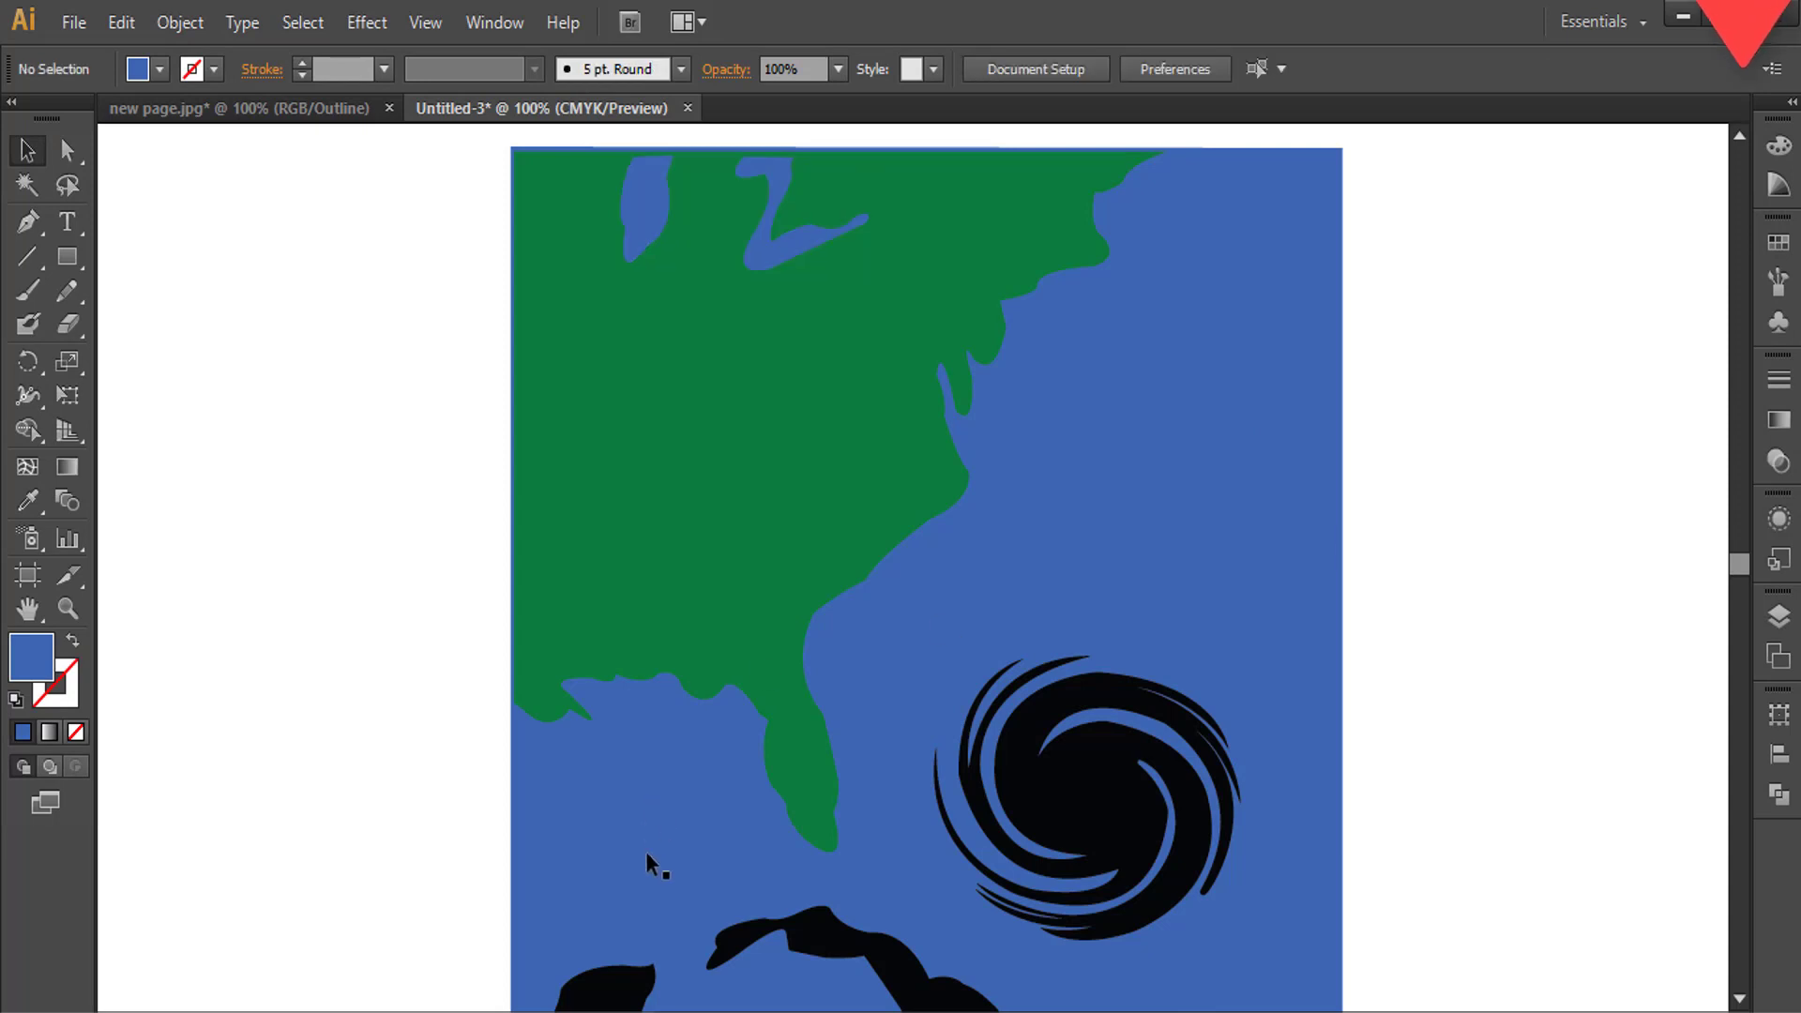
- Give the two black shapes at the bottom the land's green using the Eyedropper
{"action": "left_click", "coordinate": [608, 989]}
{"action": "left_click", "coordinate": [816, 933], "text": "shift"}
{"action": "key", "text": "i"}
{"action": "left_click", "coordinate": [784, 410]}
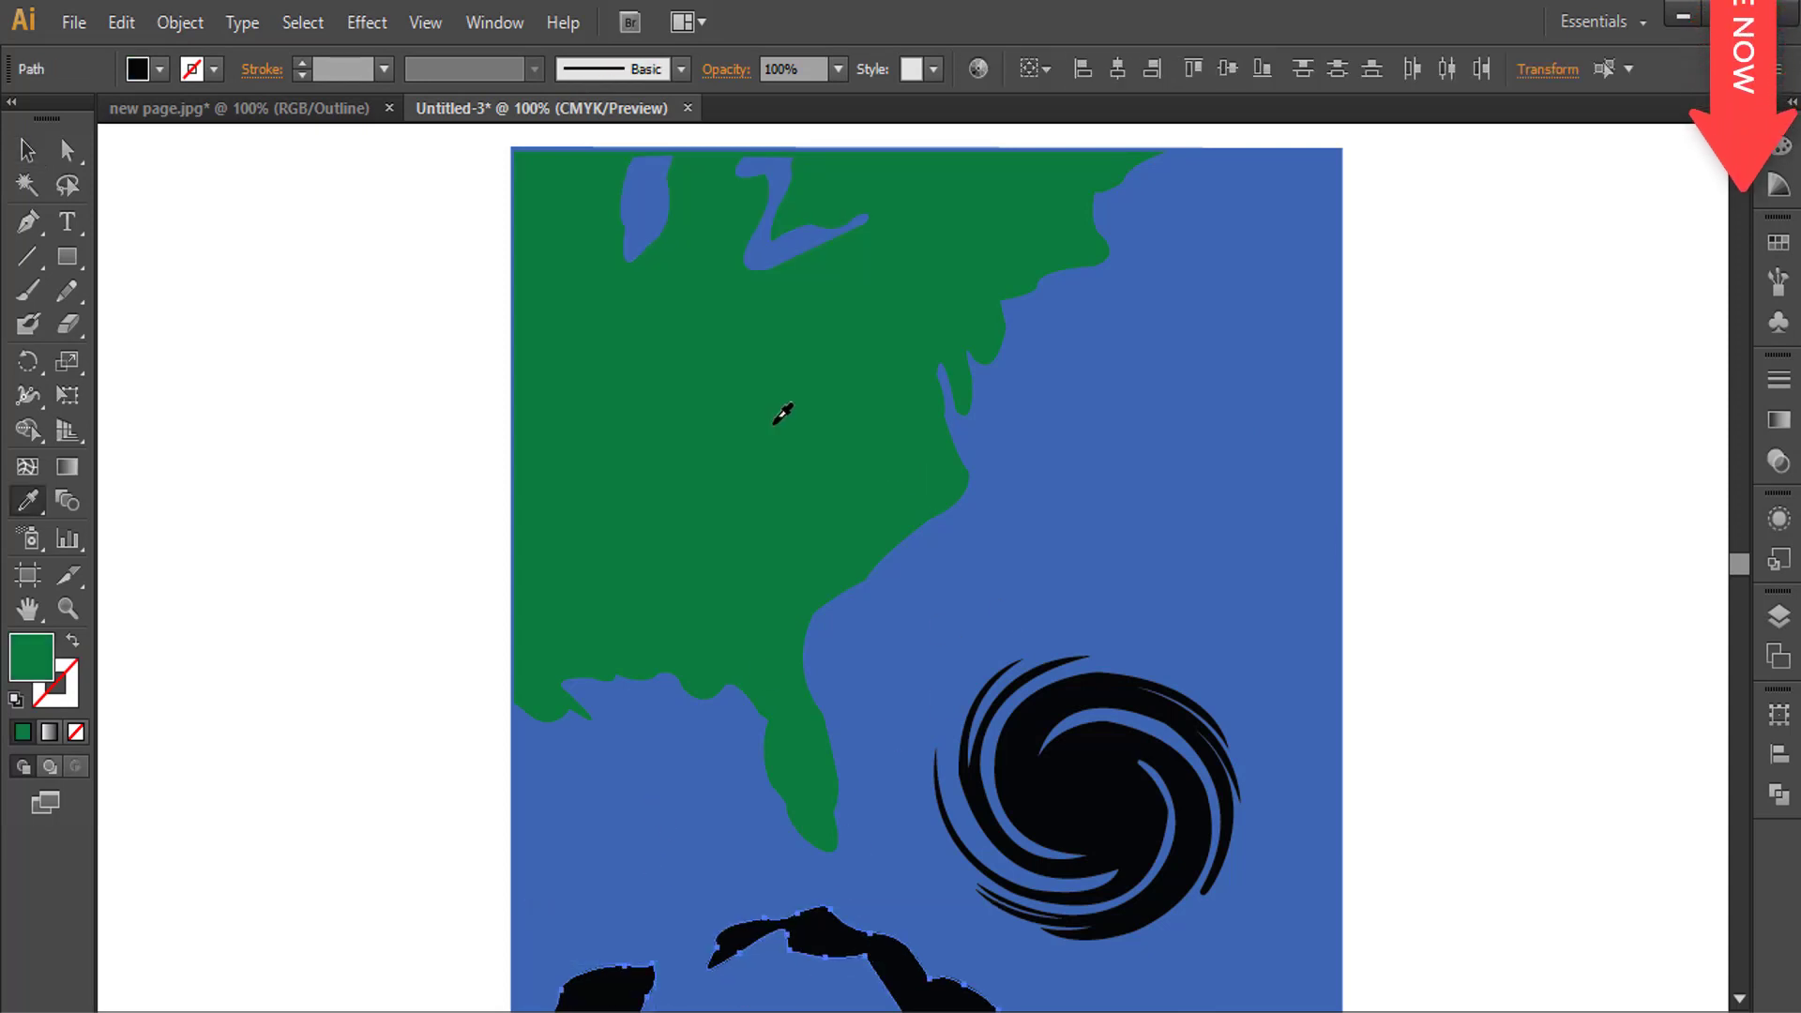
{"action": "key", "text": "v"}
{"action": "left_click", "coordinate": [1431, 499]}
{"action": "left_click", "coordinate": [1088, 805]}
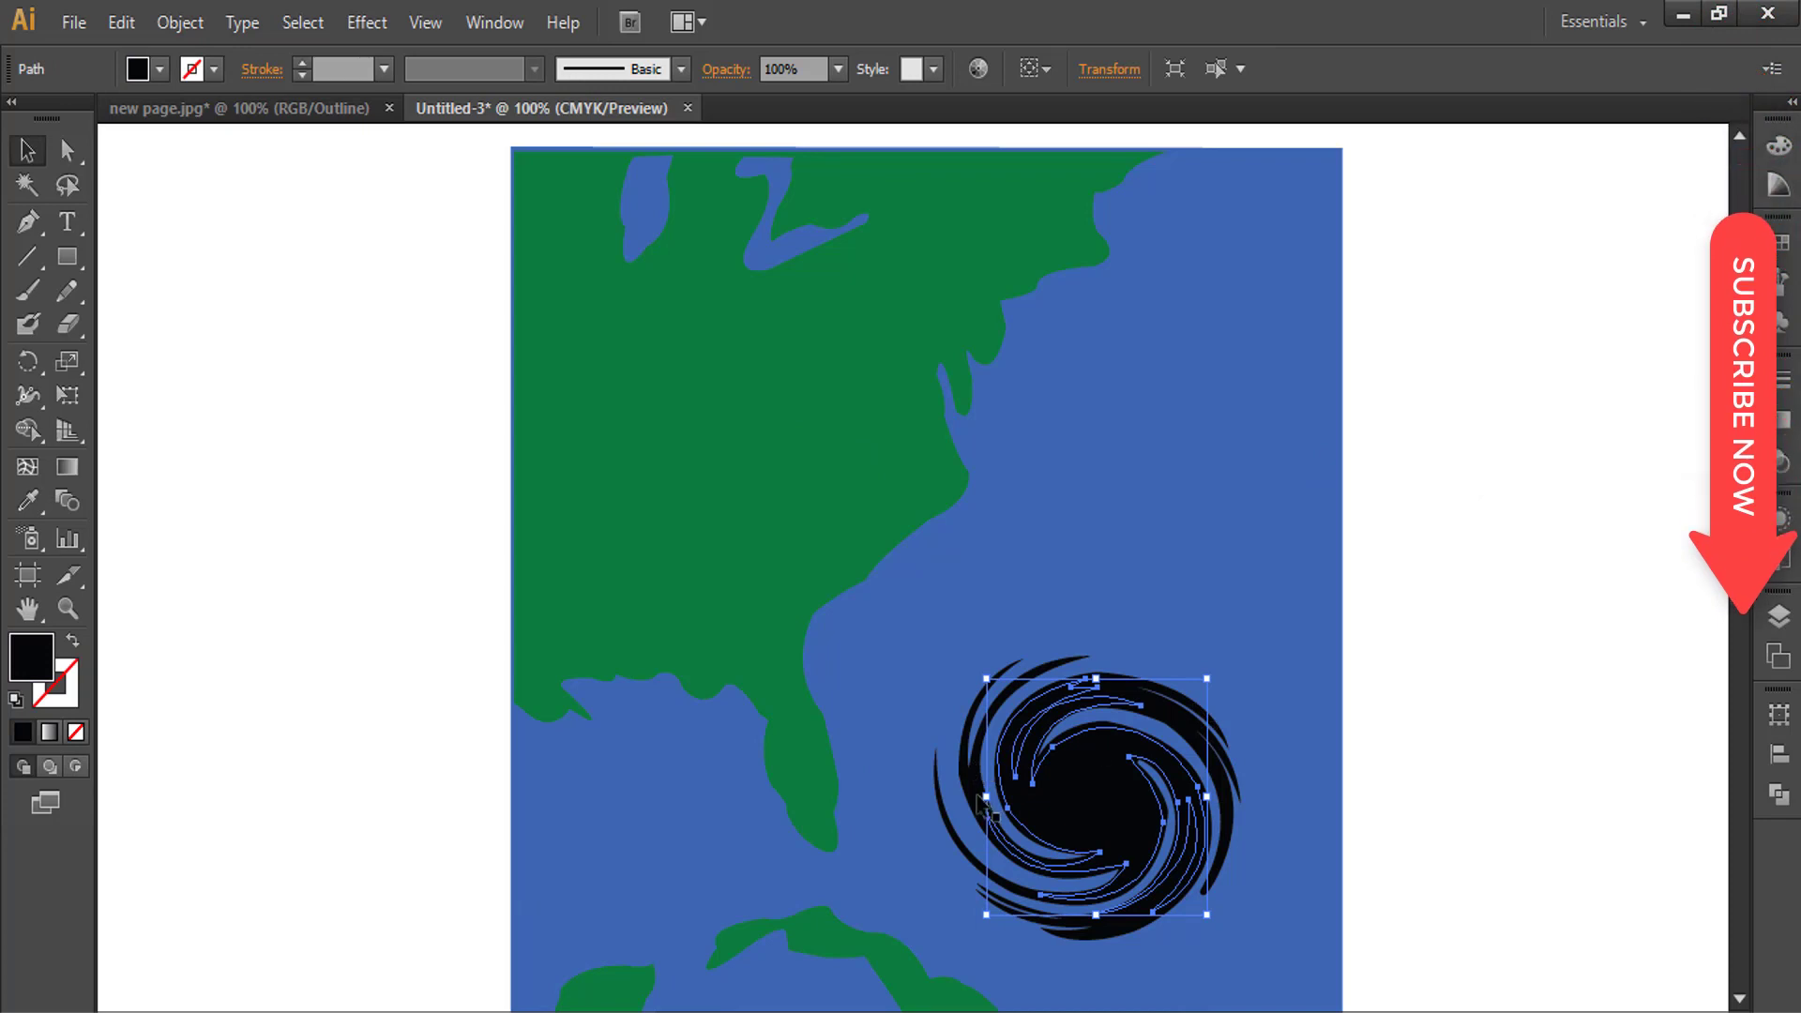
- Fill the black hurricane swirl and its outer arms with white
{"action": "left_click", "coordinate": [1123, 675], "text": "shift"}
{"action": "key", "text": "i"}
{"action": "left_click", "coordinate": [1563, 586]}
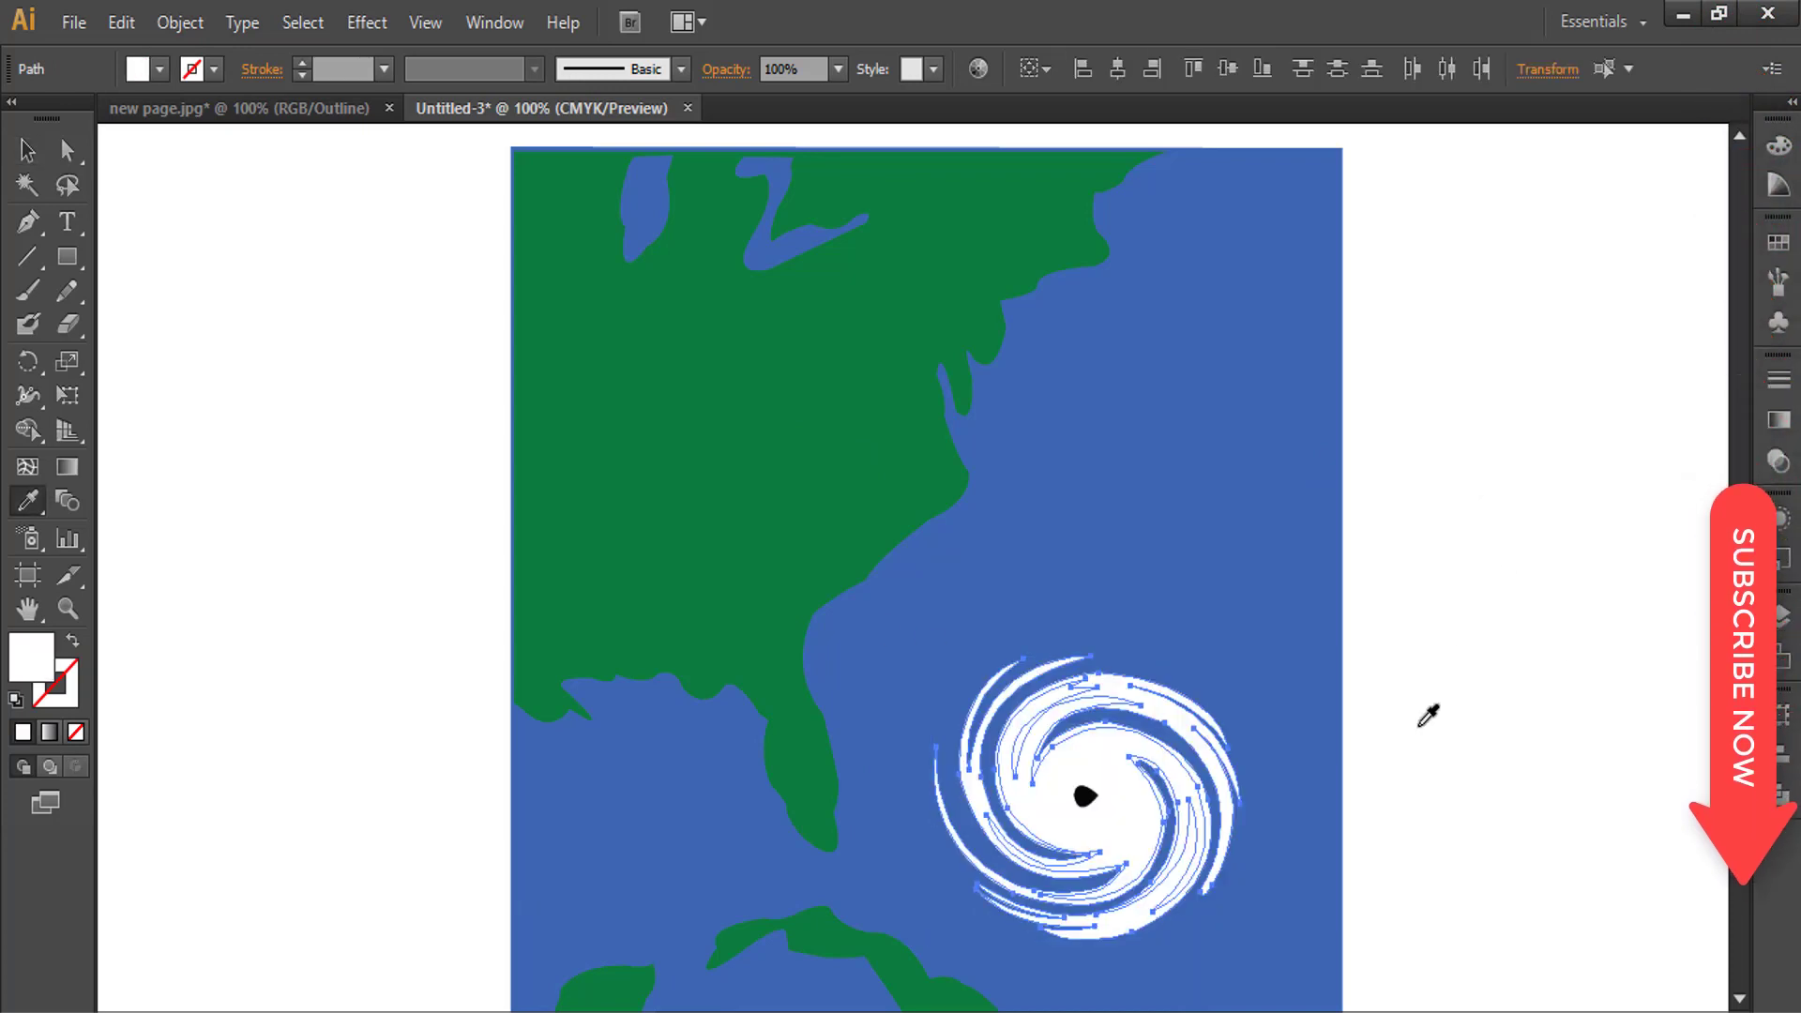
{"action": "key", "text": "v"}
{"action": "left_click", "coordinate": [1456, 686]}
- Sample the ocean blue onto the hurricane's small black eye
{"action": "left_click", "coordinate": [1085, 796]}
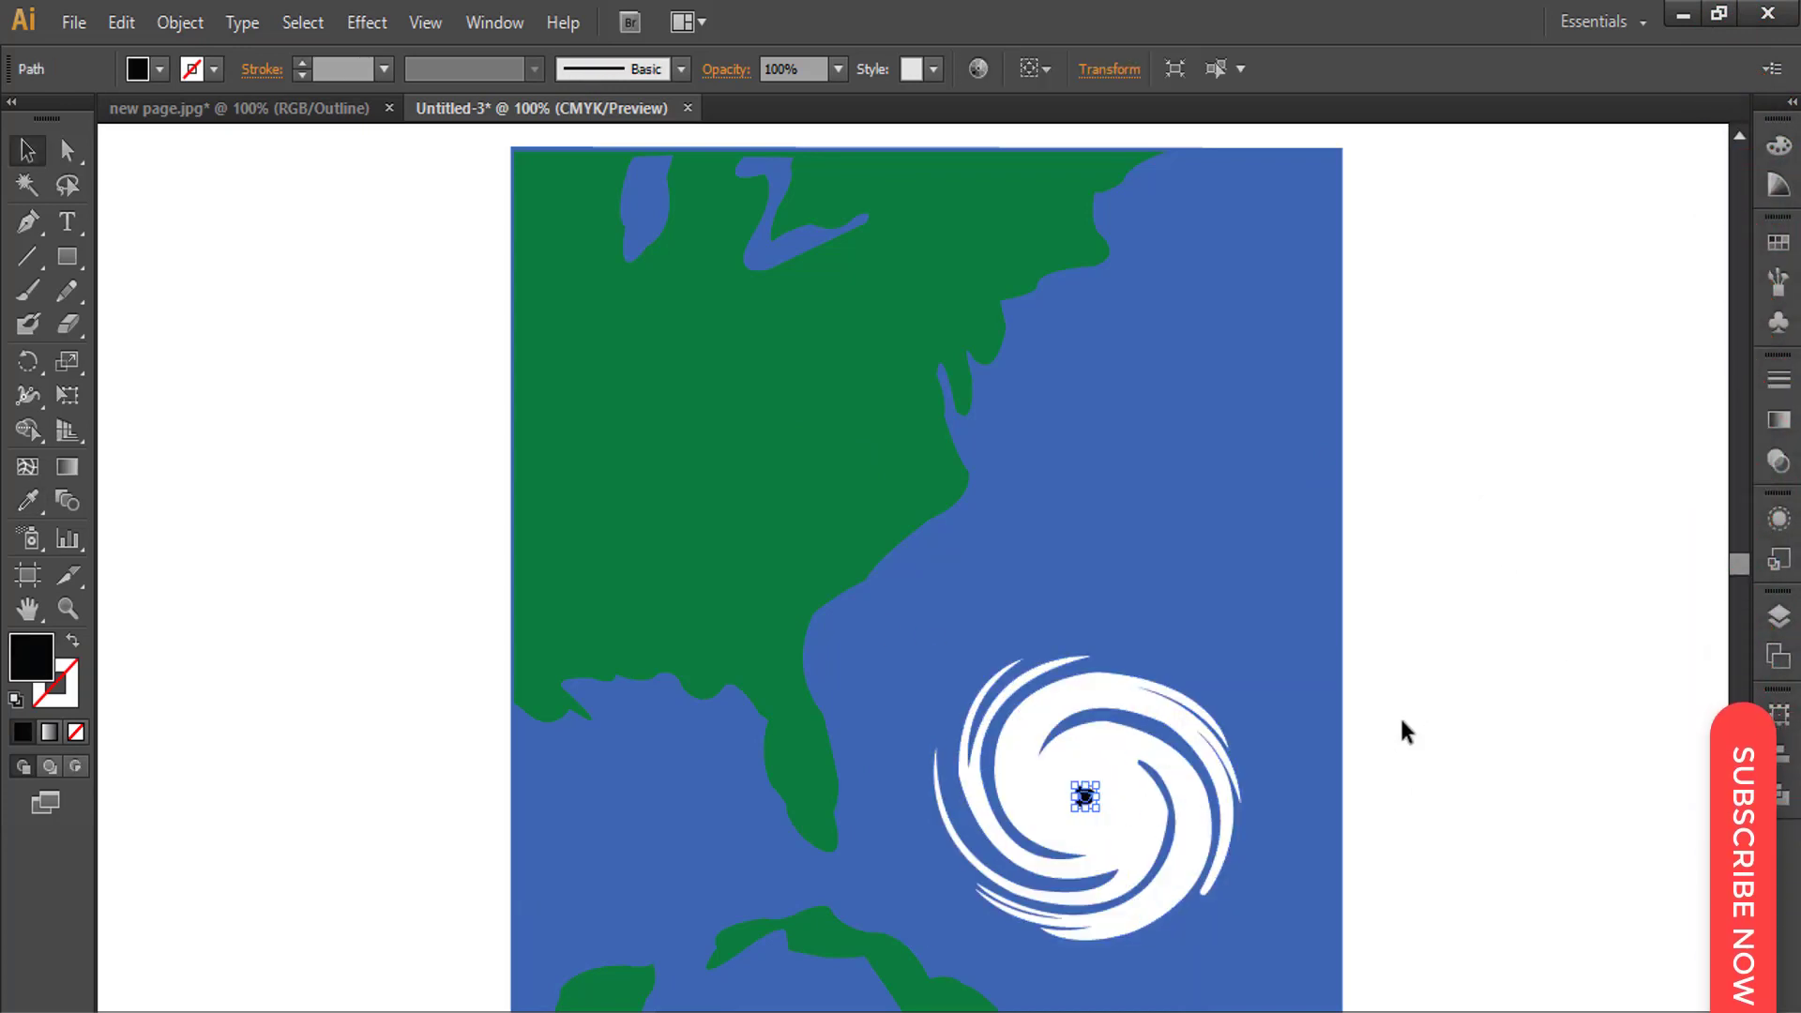
{"action": "key", "text": "i"}
{"action": "left_click", "coordinate": [1266, 590]}
{"action": "key", "text": "v"}
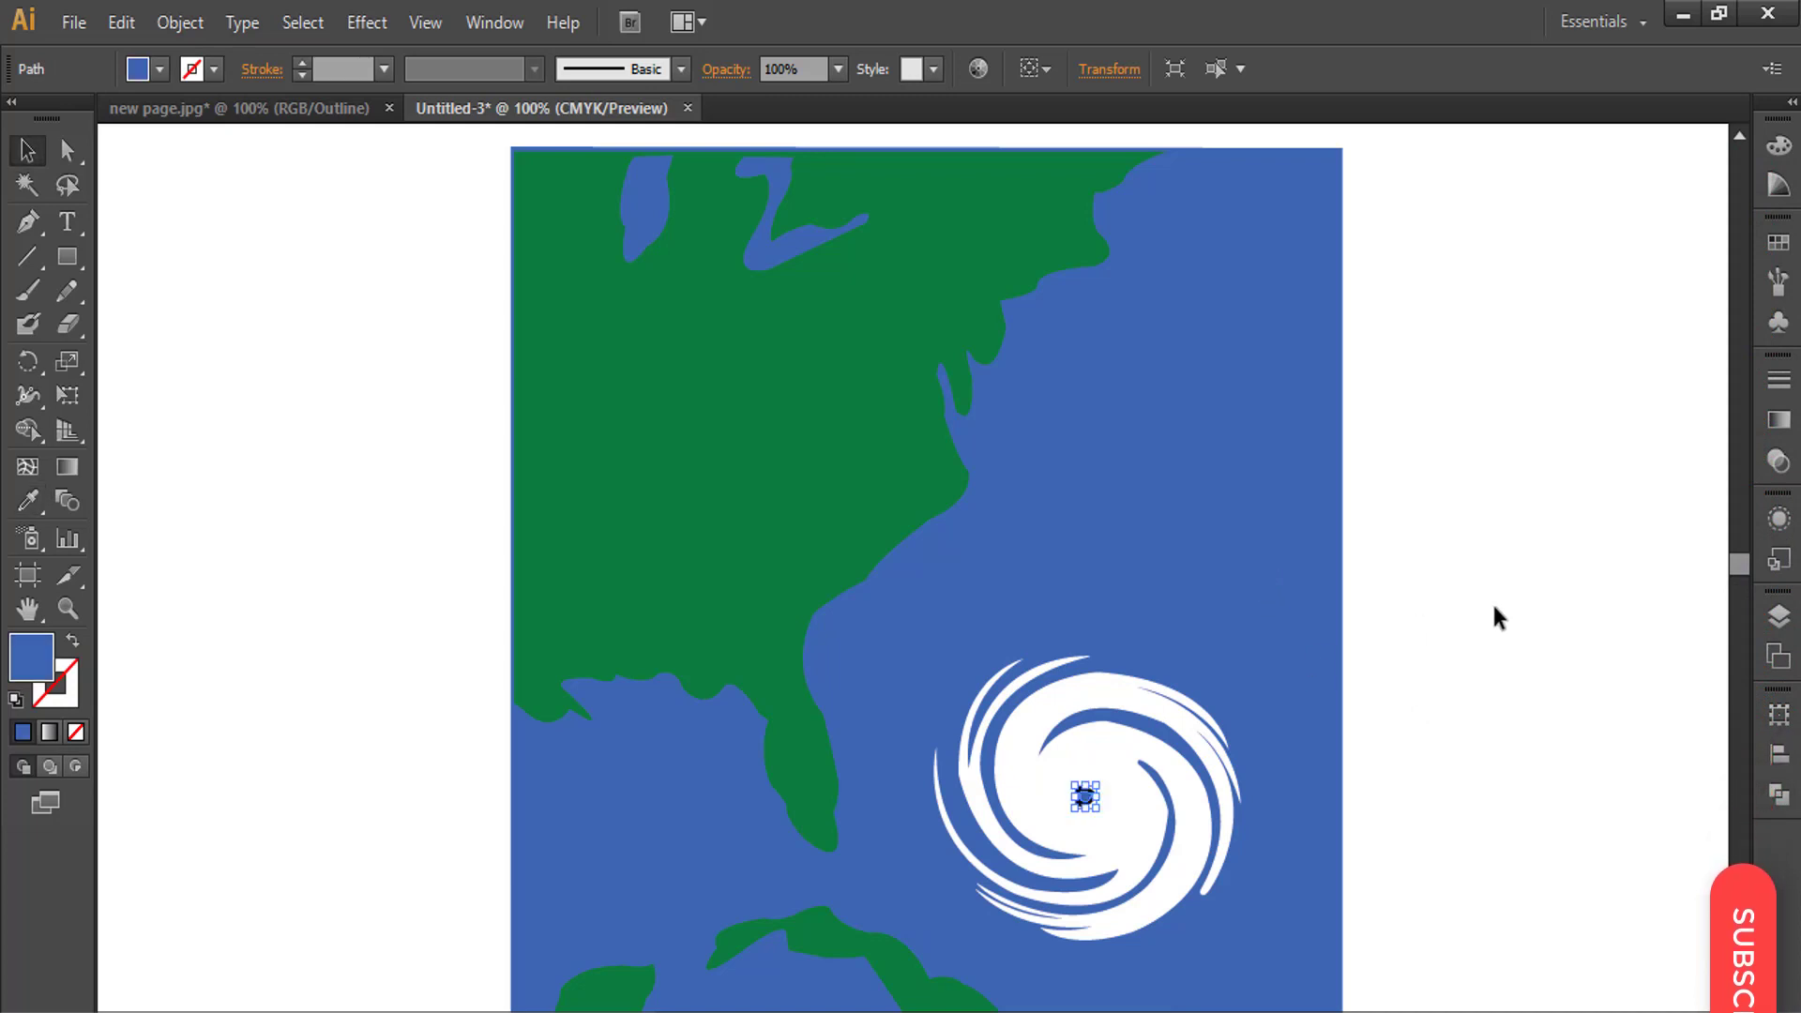
{"action": "left_click", "coordinate": [1495, 615]}
{"action": "left_click", "coordinate": [1085, 797]}
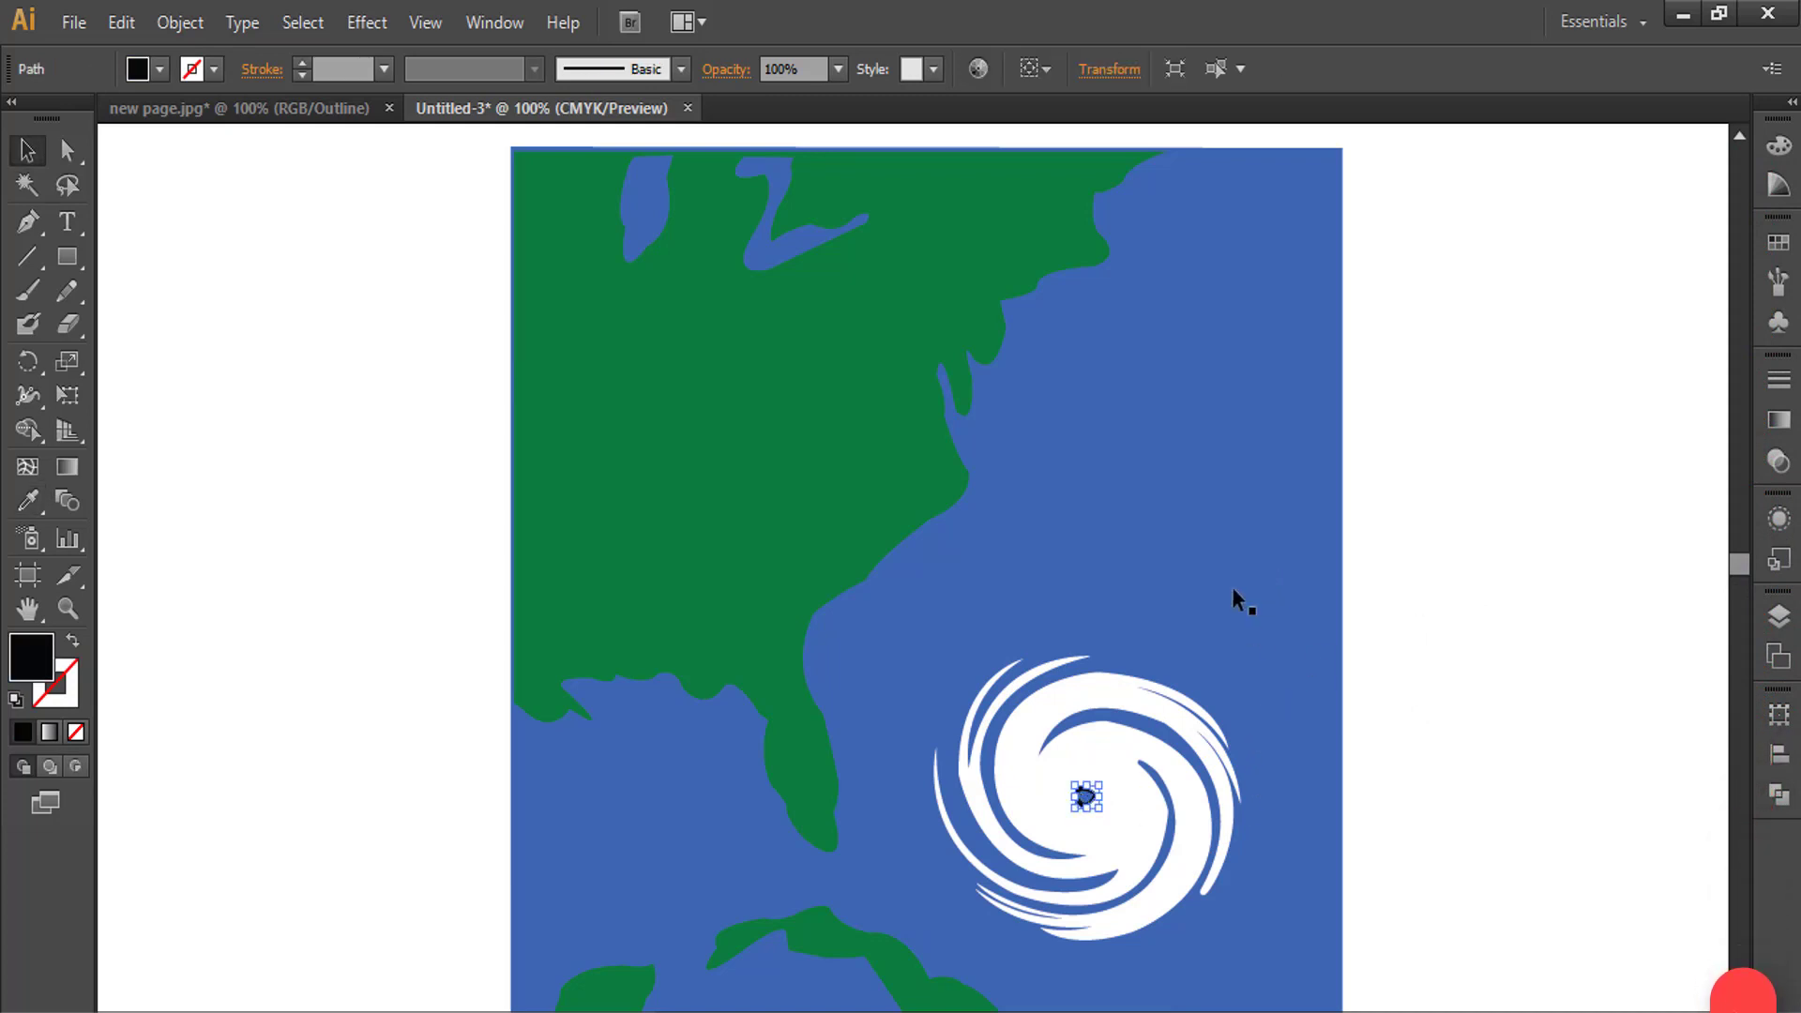
{"action": "key", "text": "i"}
{"action": "left_click", "coordinate": [1171, 552]}
{"action": "key", "text": "v"}
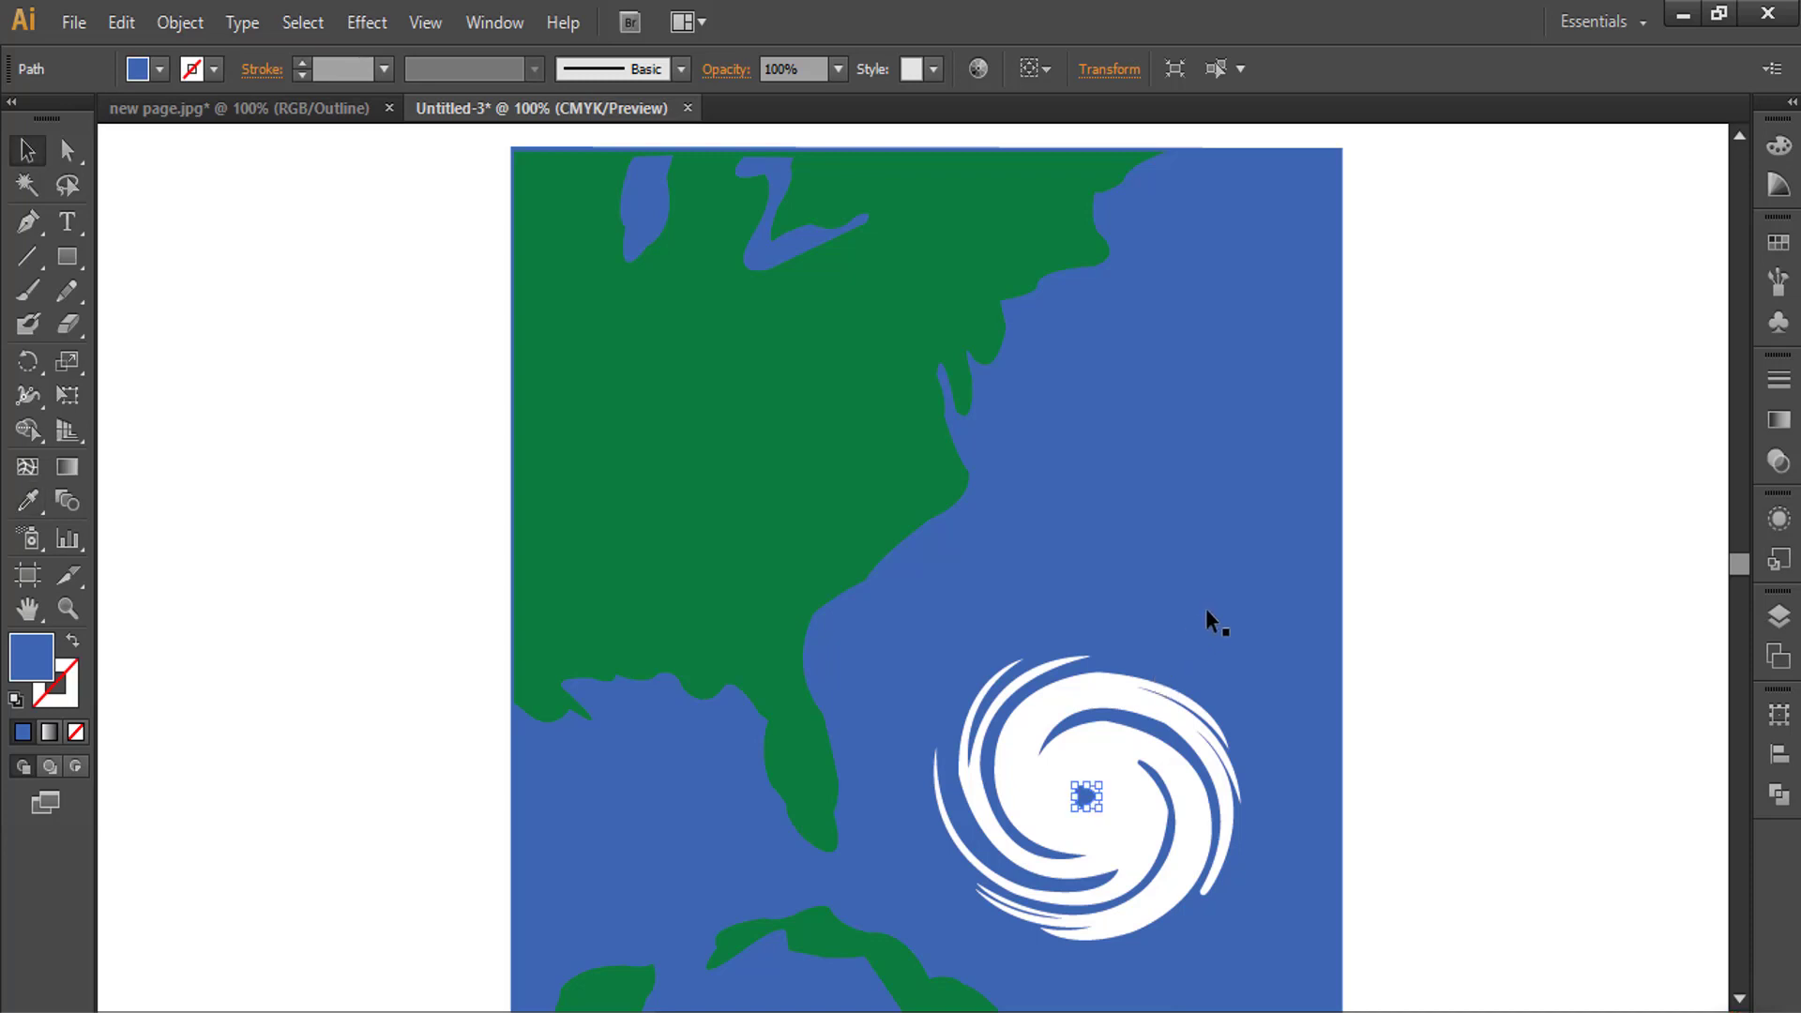
- Sample white from the swirl onto the hurricane eye
{"action": "left_click", "coordinate": [1210, 623]}
{"action": "left_click", "coordinate": [1091, 798]}
{"action": "key", "text": "i"}
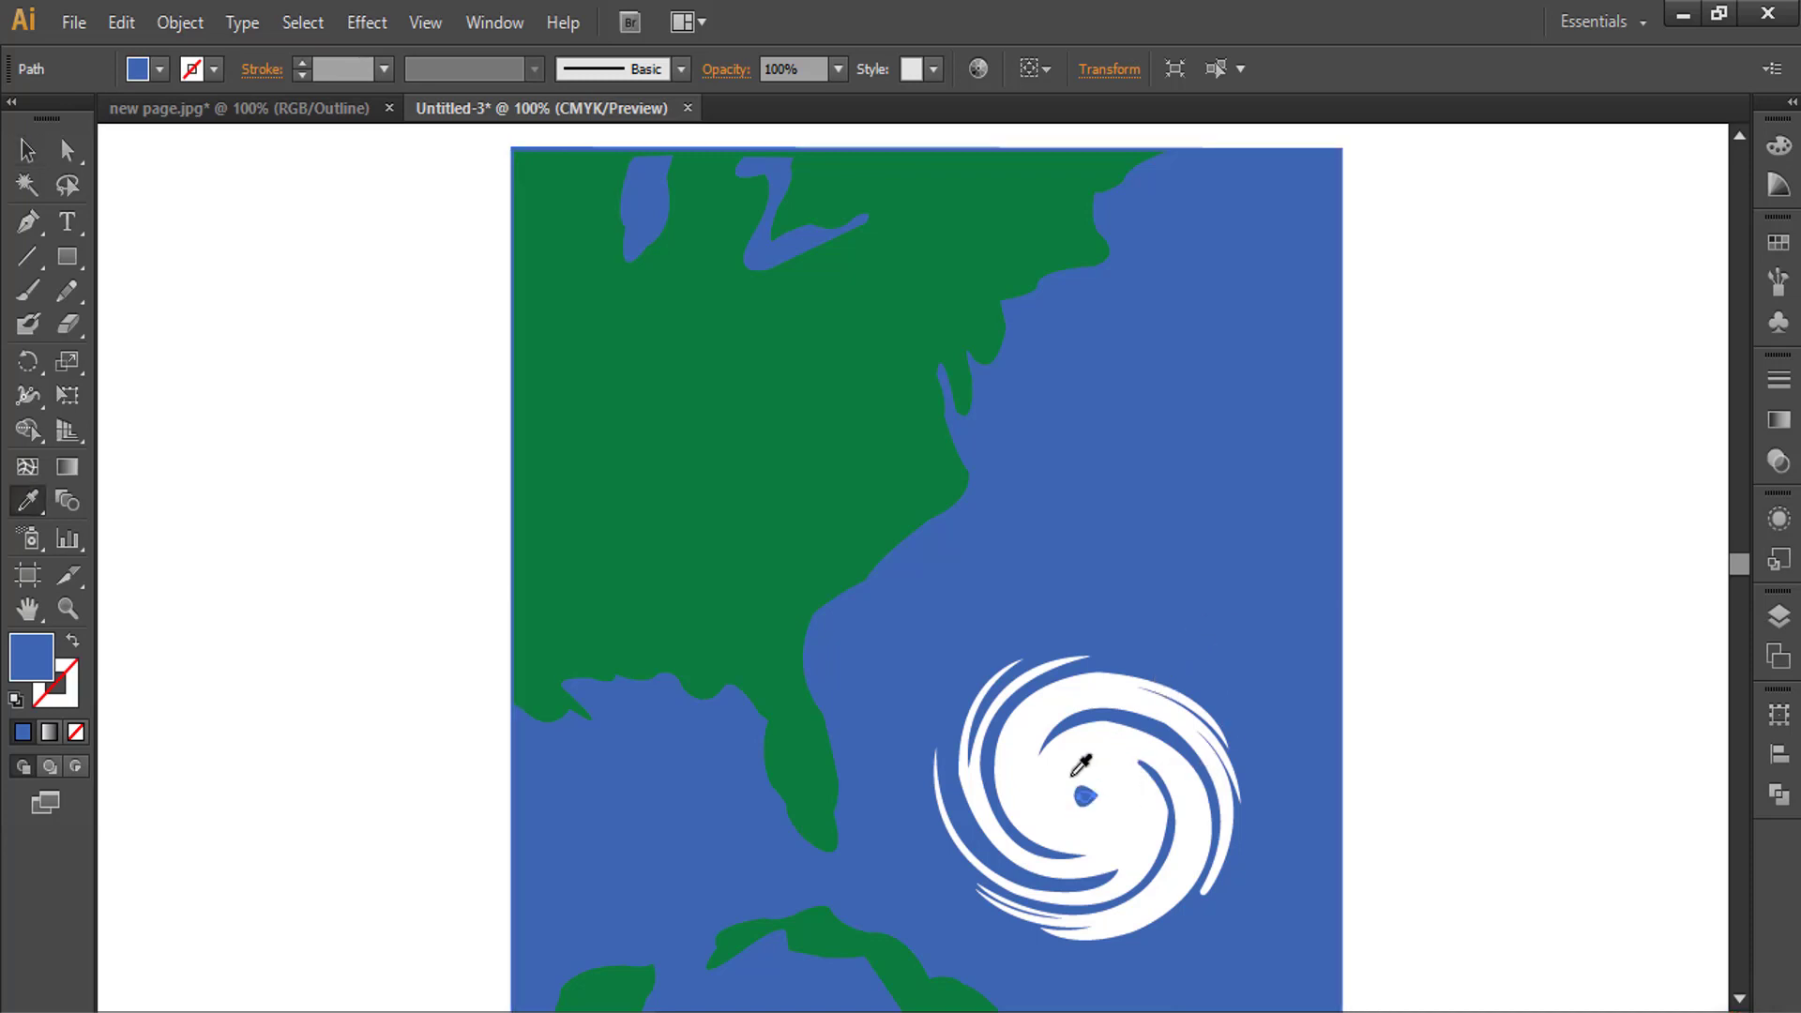
{"action": "left_click", "coordinate": [1079, 769]}
{"action": "key", "text": "v"}
{"action": "left_click", "coordinate": [1463, 647]}
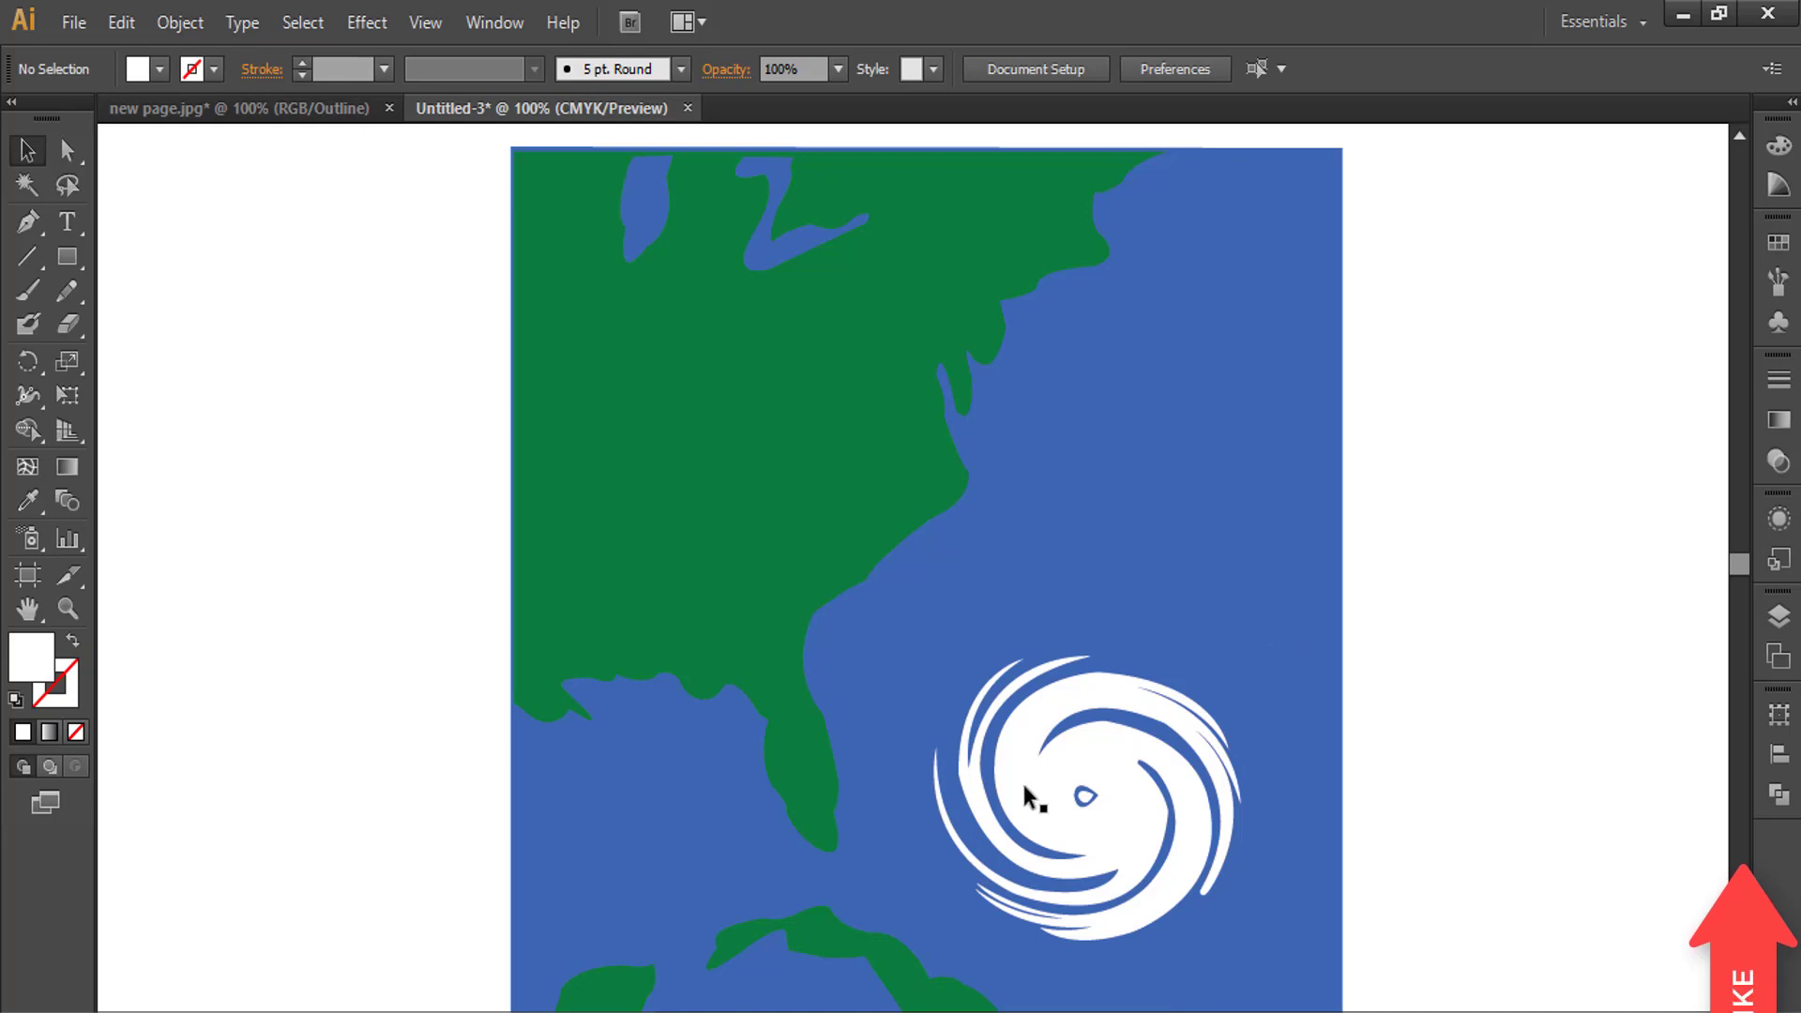
- Try a Gaussian Blur effect on the hurricane swirl, then undo it
{"action": "left_click", "coordinate": [1025, 790]}
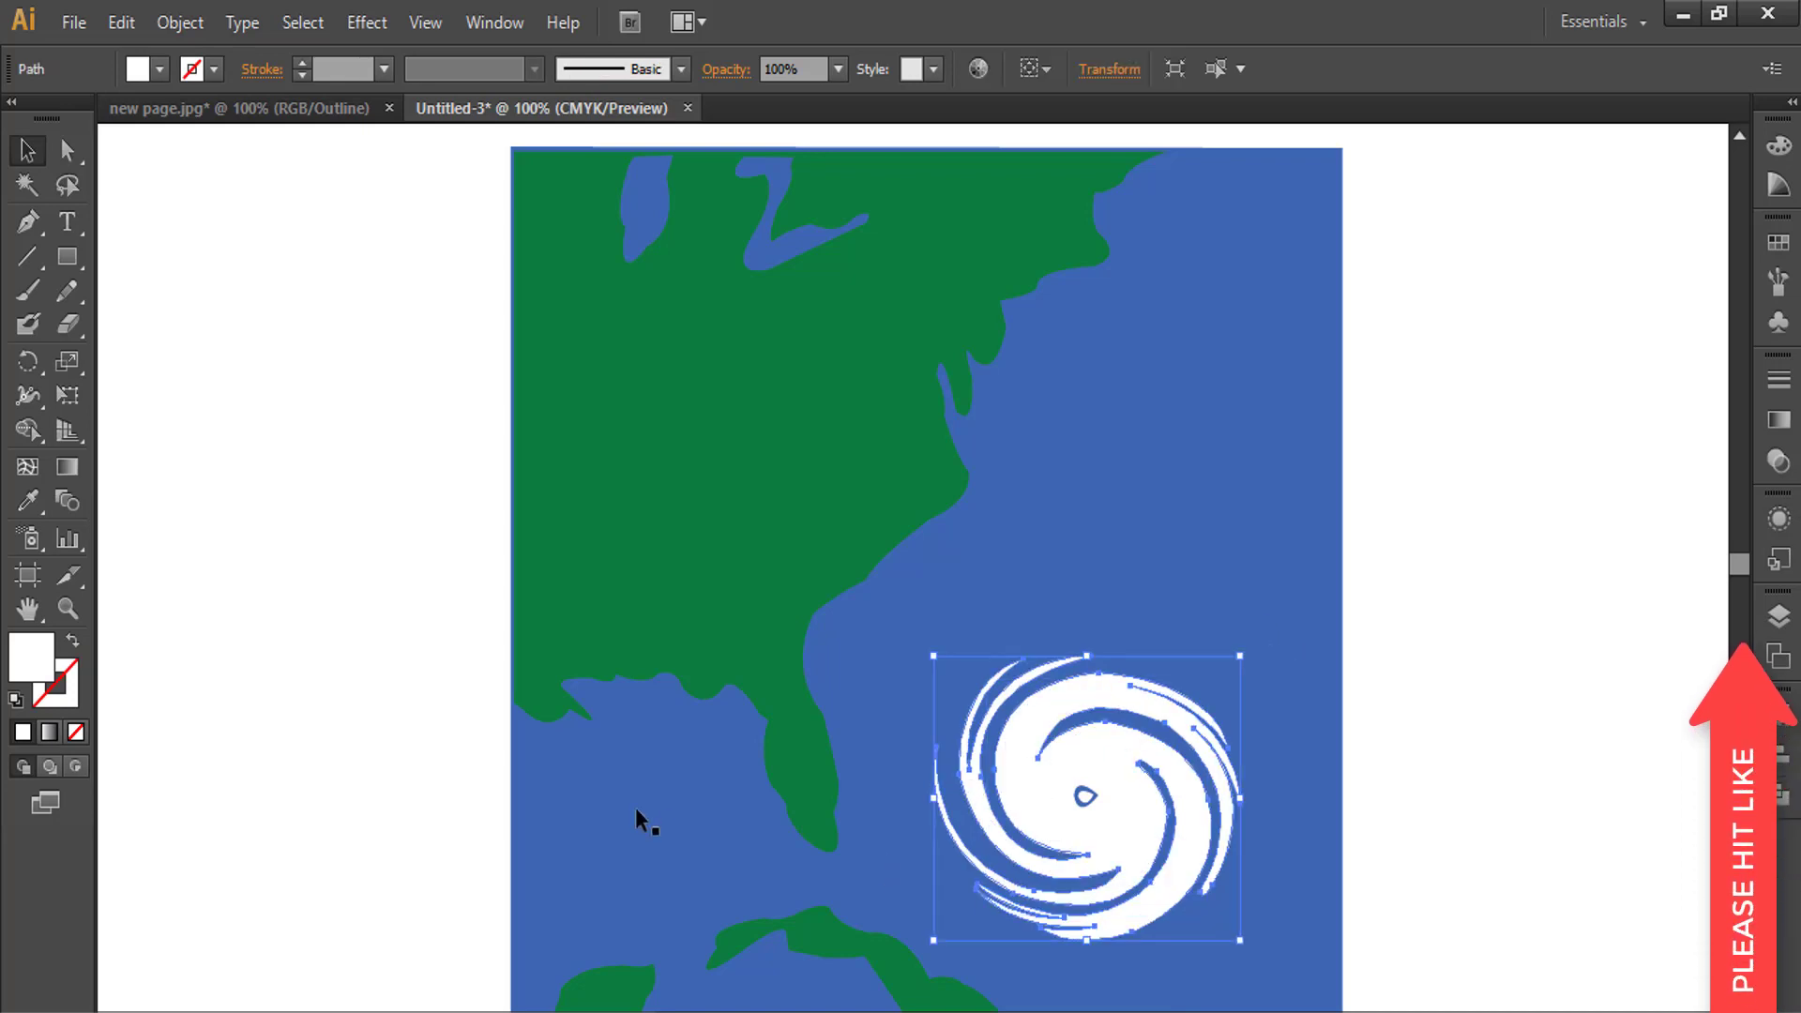
{"action": "left_click", "coordinate": [366, 22]}
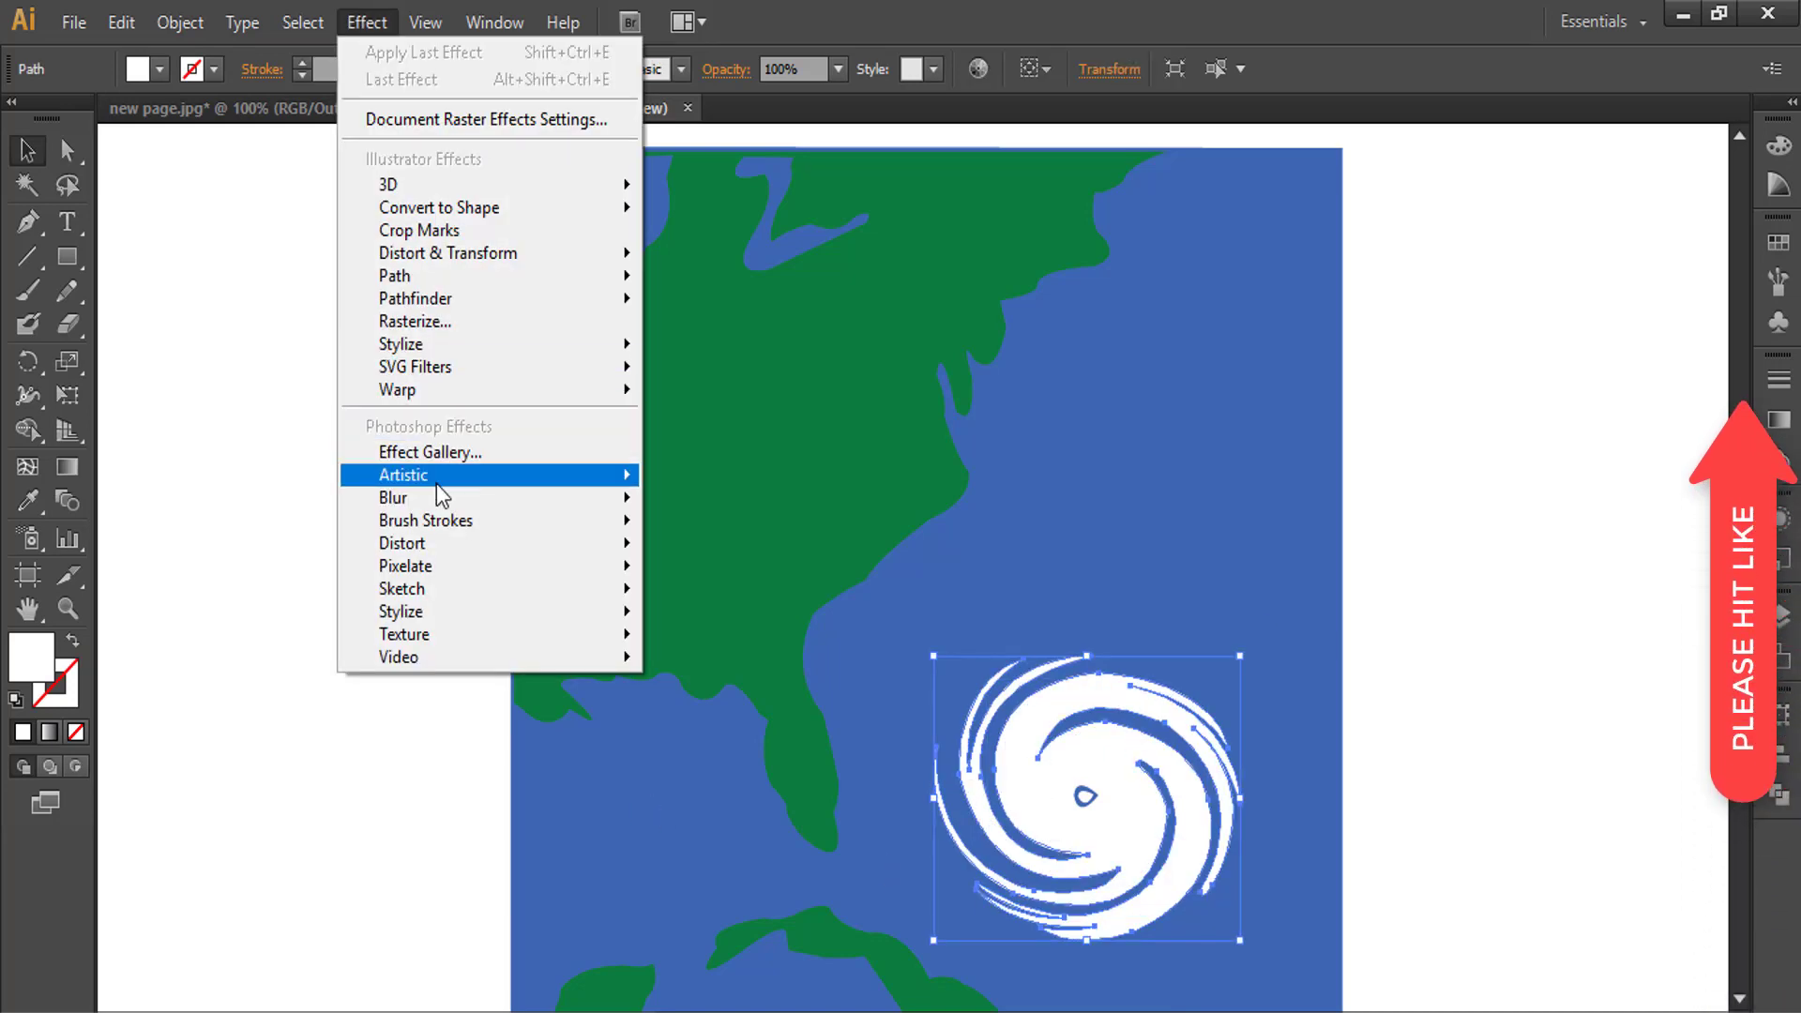
{"action": "mouse_move", "coordinate": [393, 497]}
{"action": "left_click", "coordinate": [790, 497]}
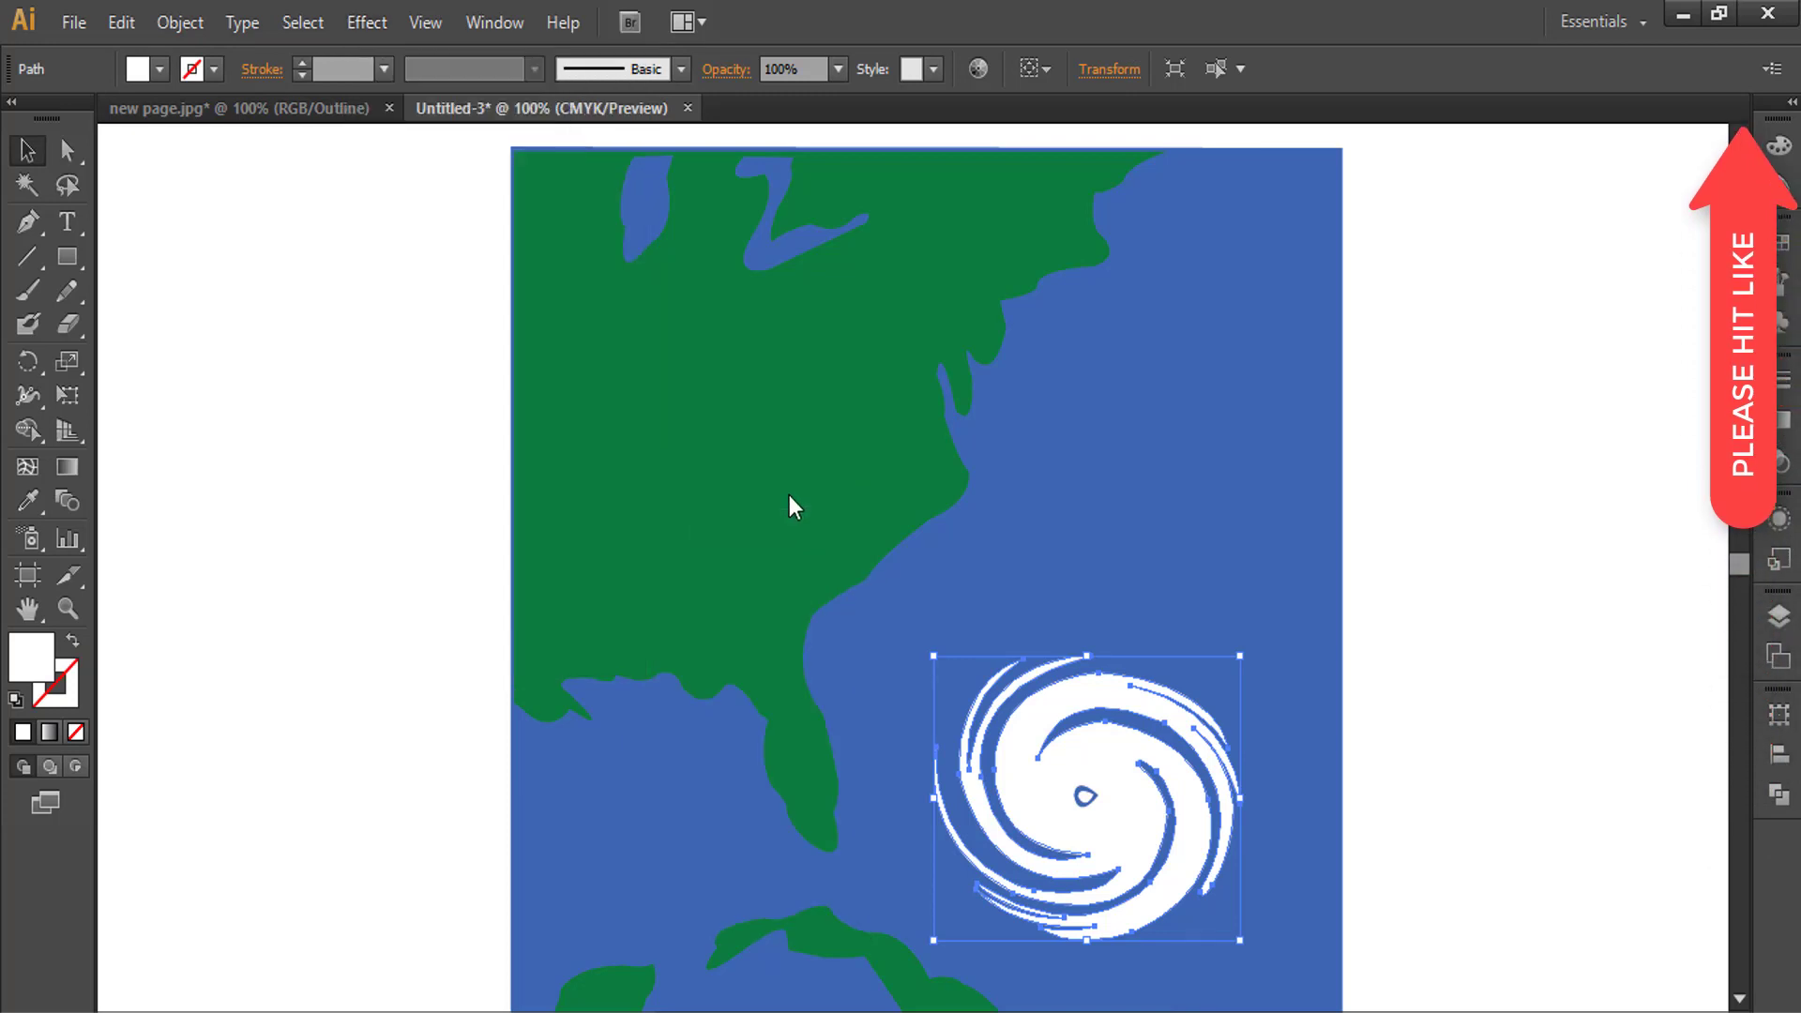
{"action": "left_click", "coordinate": [1460, 491]}
{"action": "left_click", "coordinate": [1458, 623]}
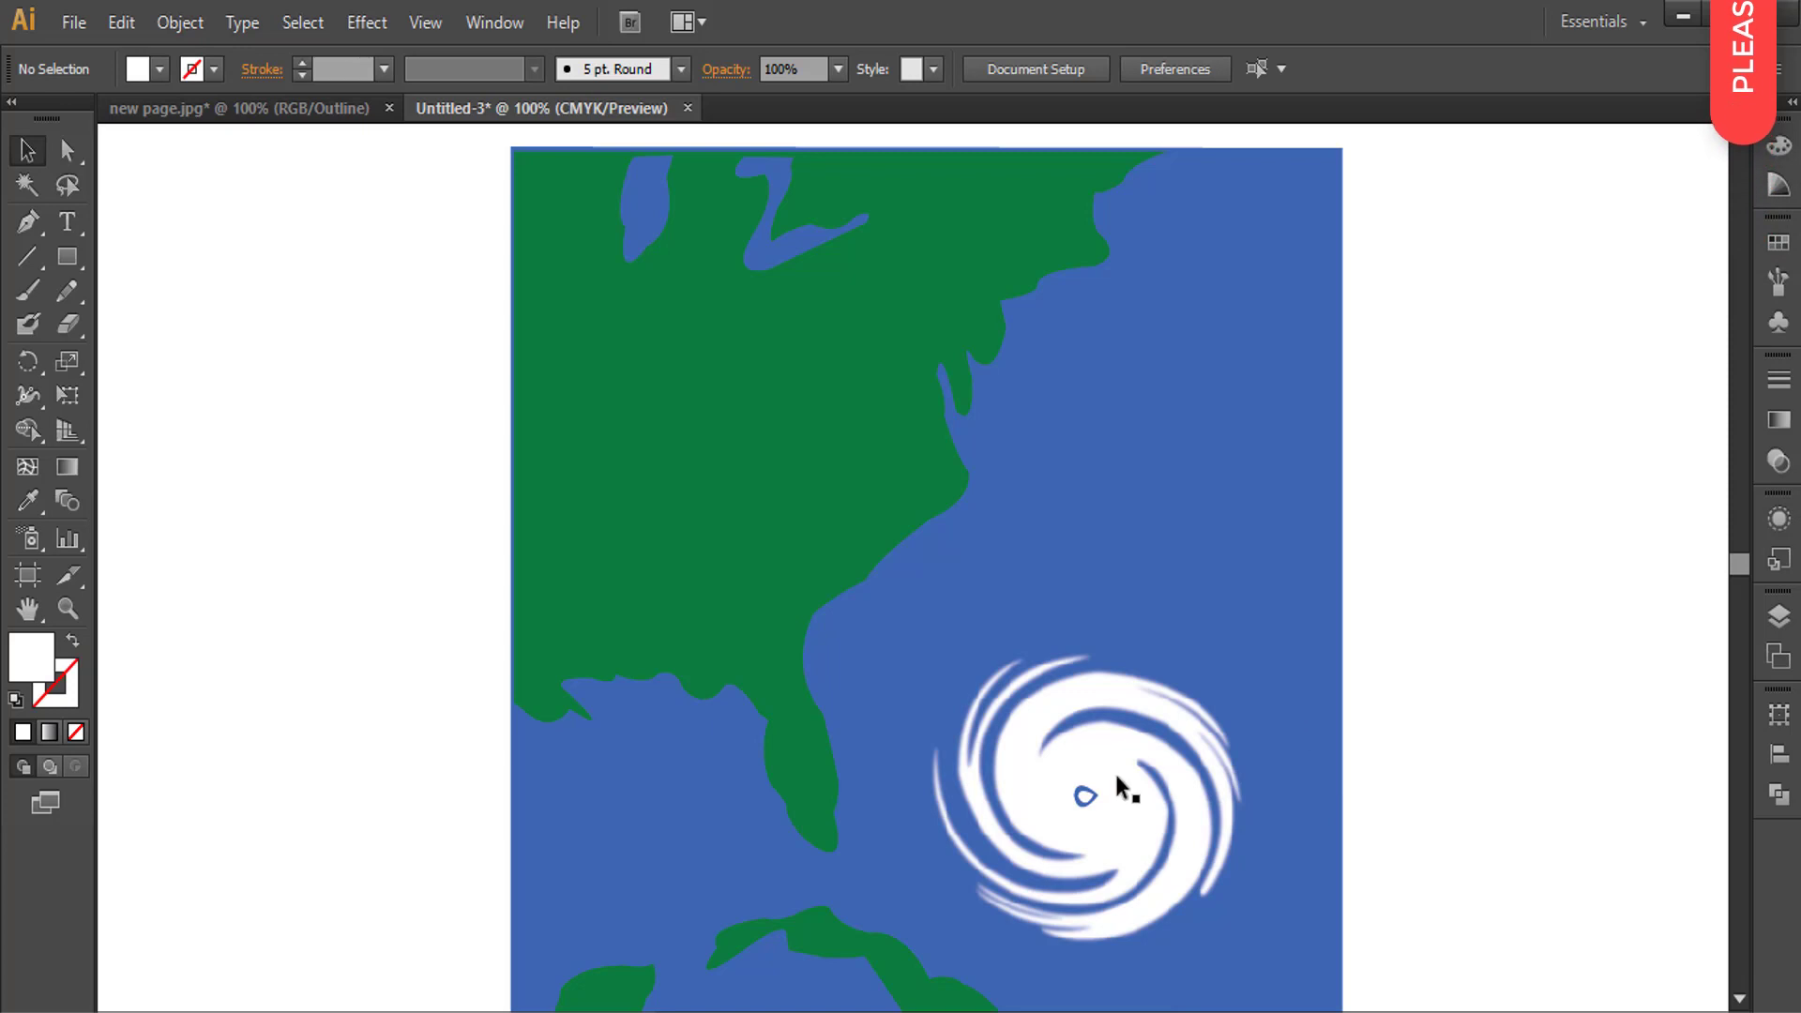
{"action": "key", "text": "ctrl+z"}
{"action": "left_click", "coordinate": [1567, 752]}
- Fill the swirl's inner part with the ocean blue using the Eyedropper
{"action": "left_click", "coordinate": [1148, 834]}
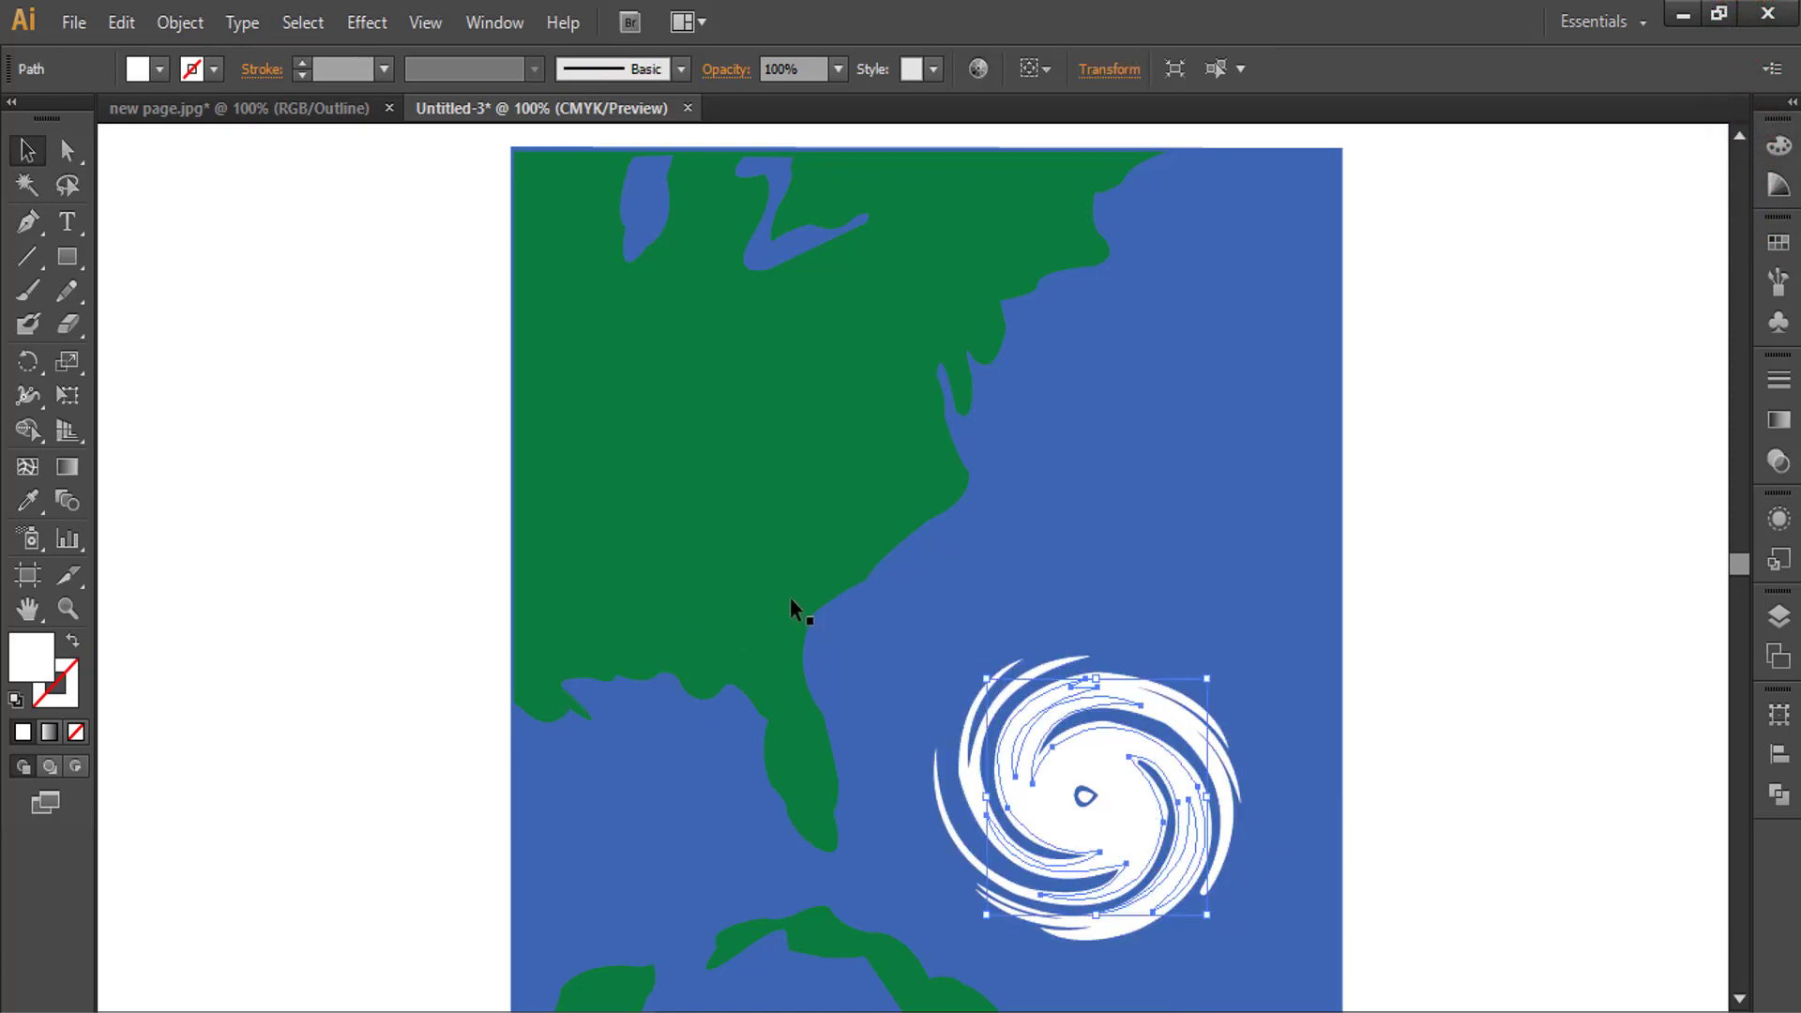
{"action": "key", "text": "i"}
{"action": "left_click", "coordinate": [876, 645]}
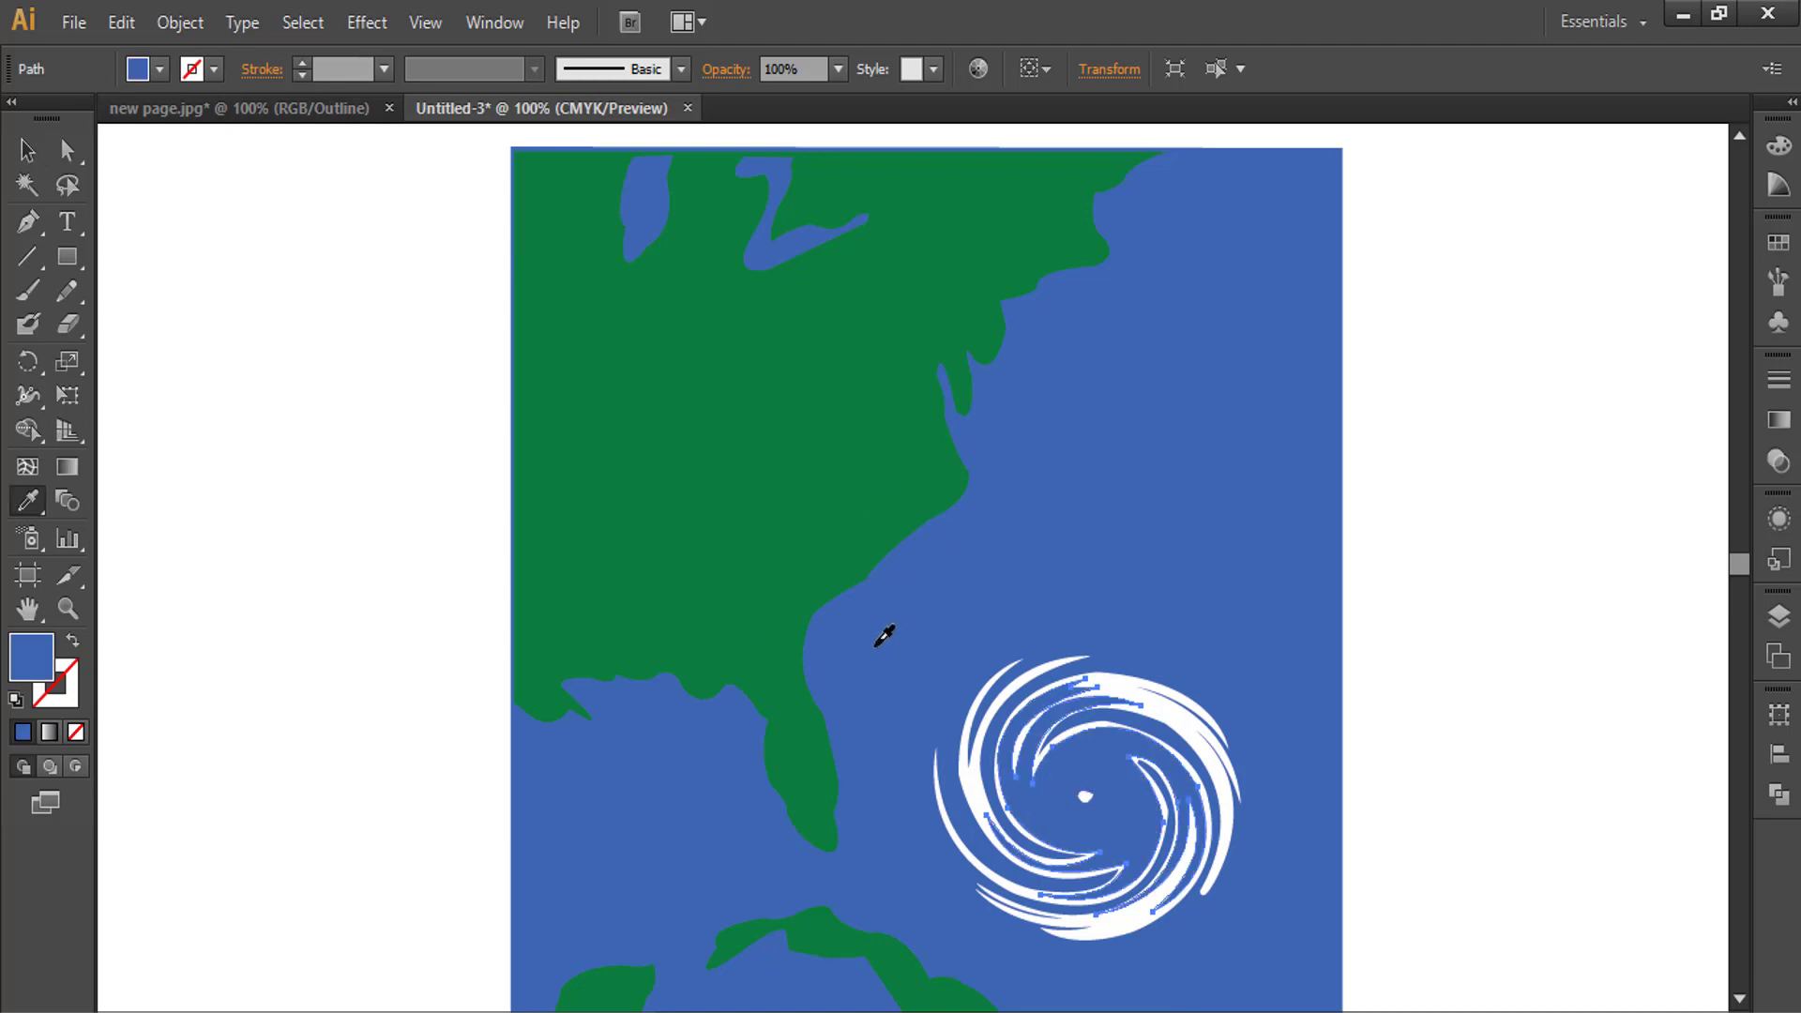
{"action": "key", "text": "v"}
{"action": "left_click", "coordinate": [1415, 608]}
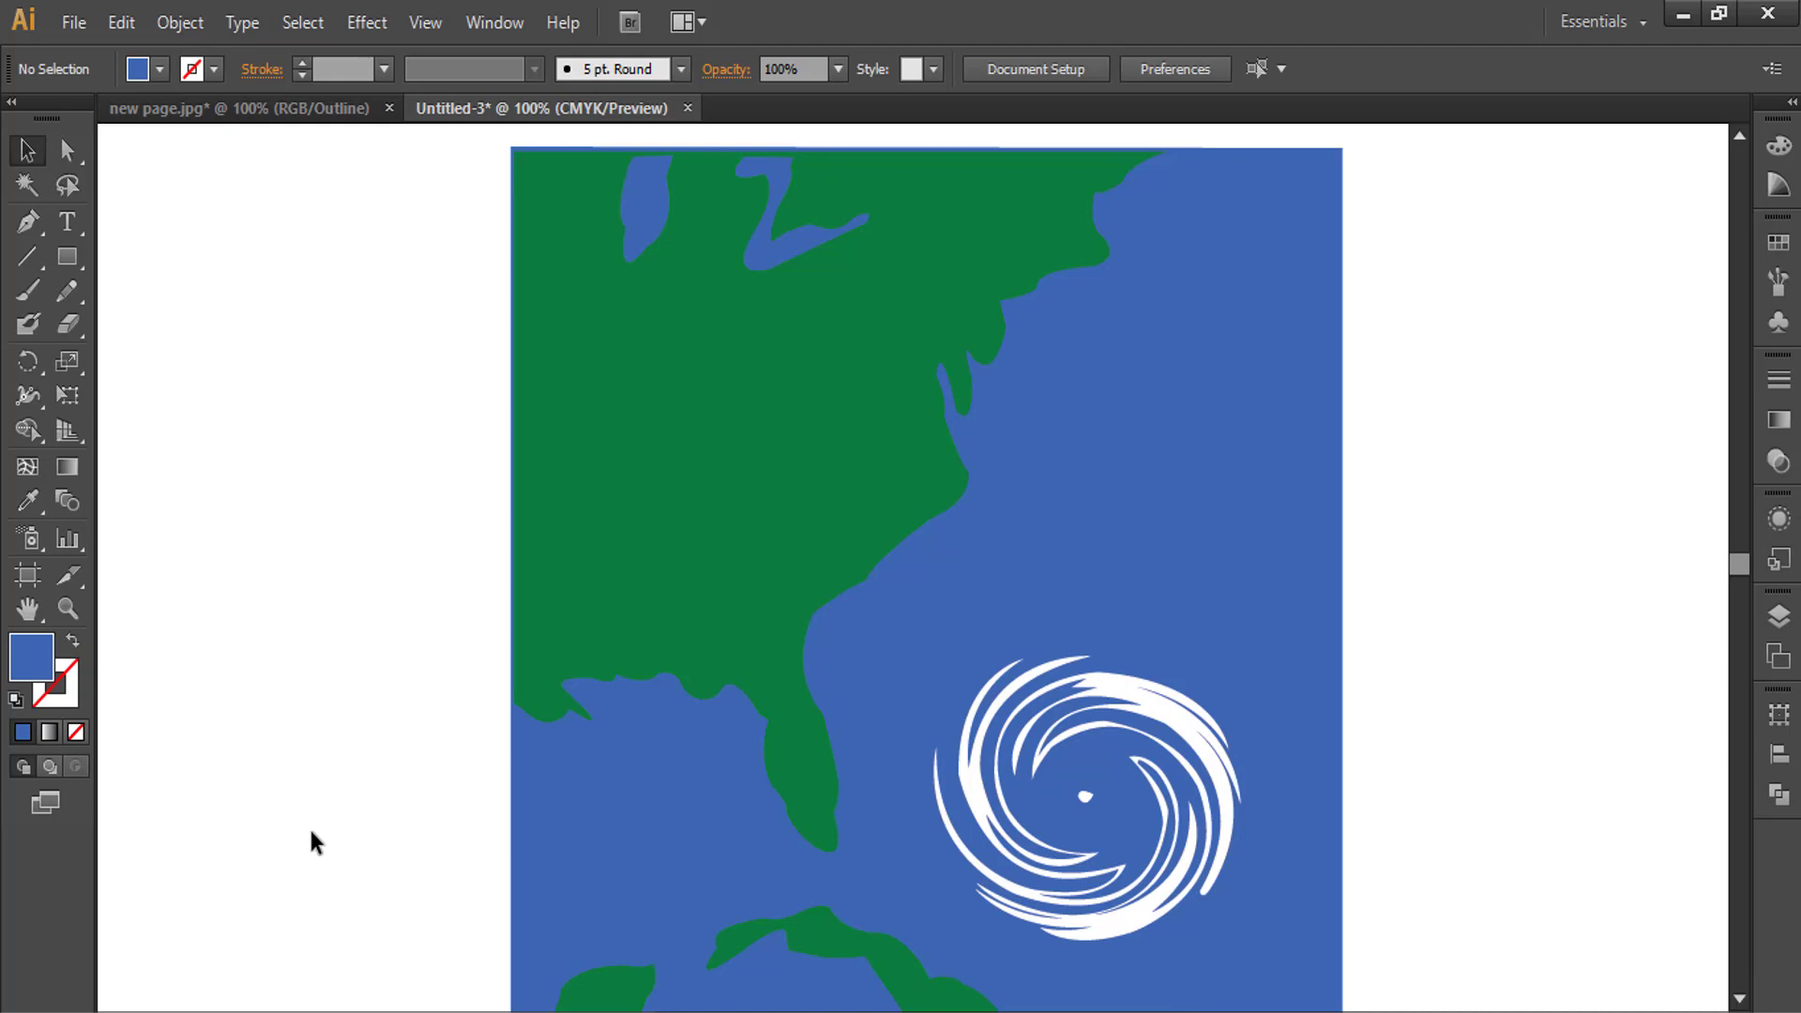
- Revert the swirl's ocean-blue fill to restore white arms with a small ringed eye
{"action": "key", "text": "ctrl+a"}
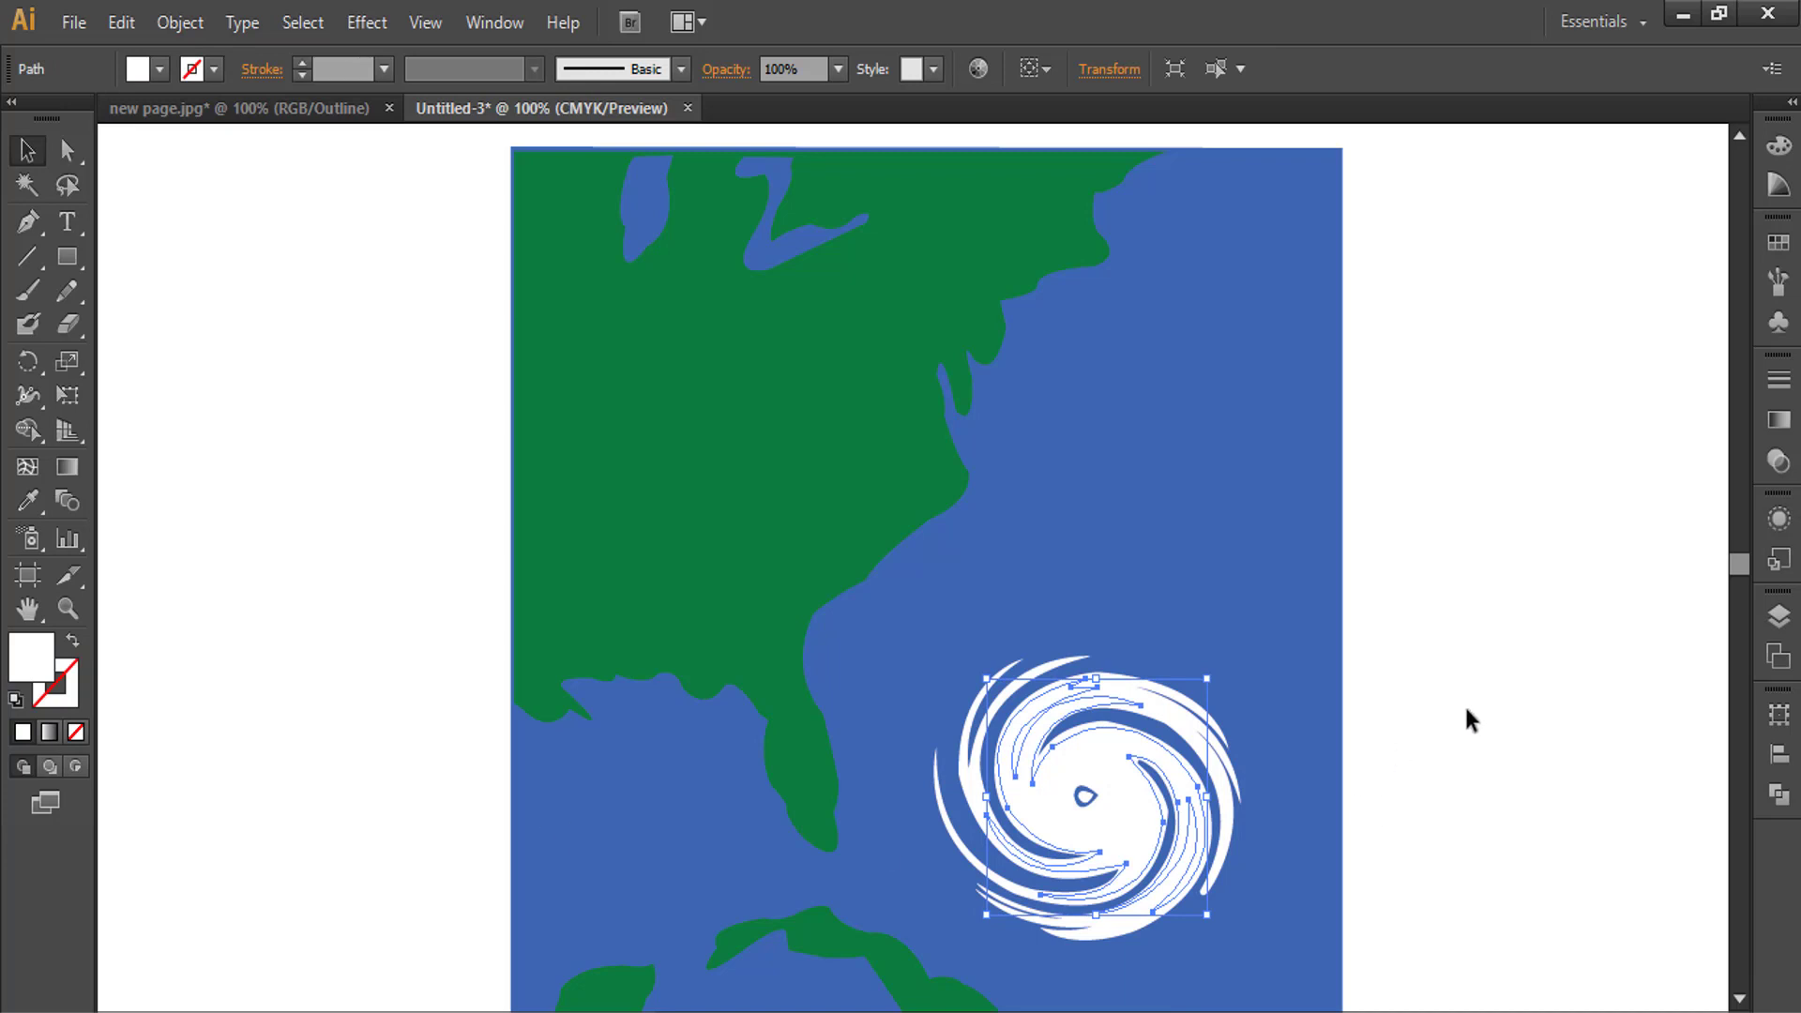
{"action": "left_click", "coordinate": [1469, 708]}
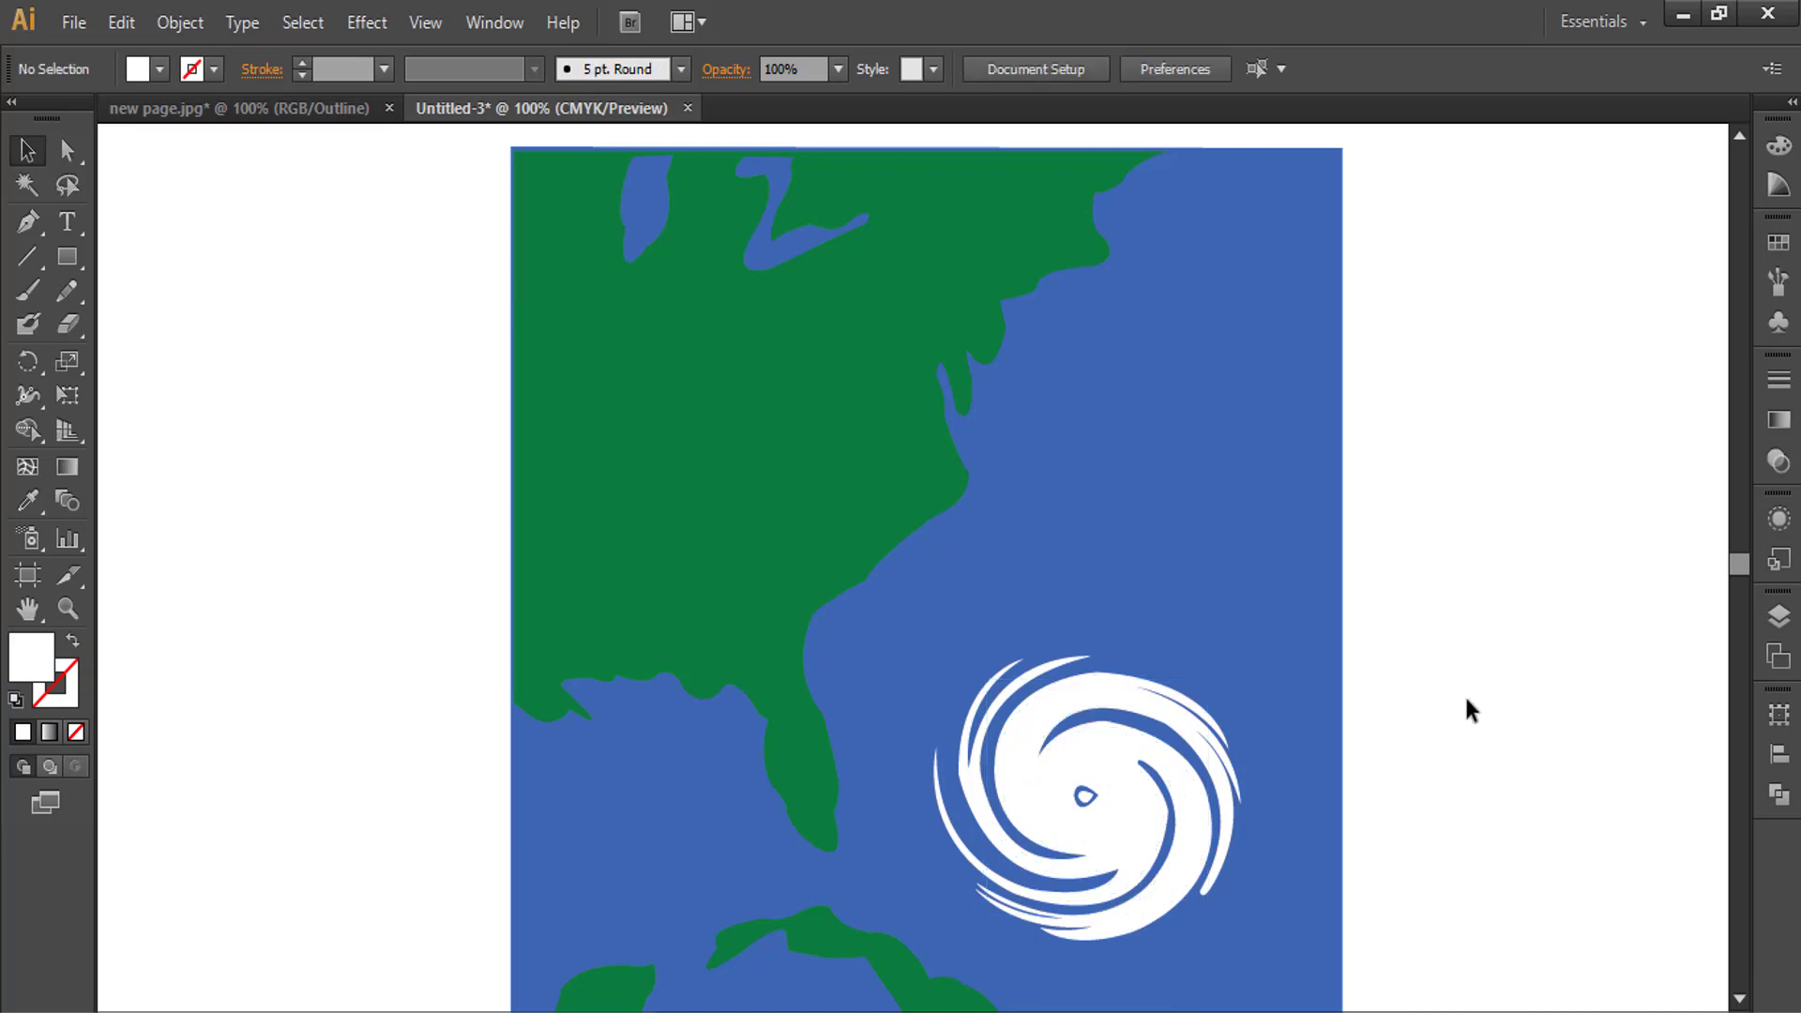